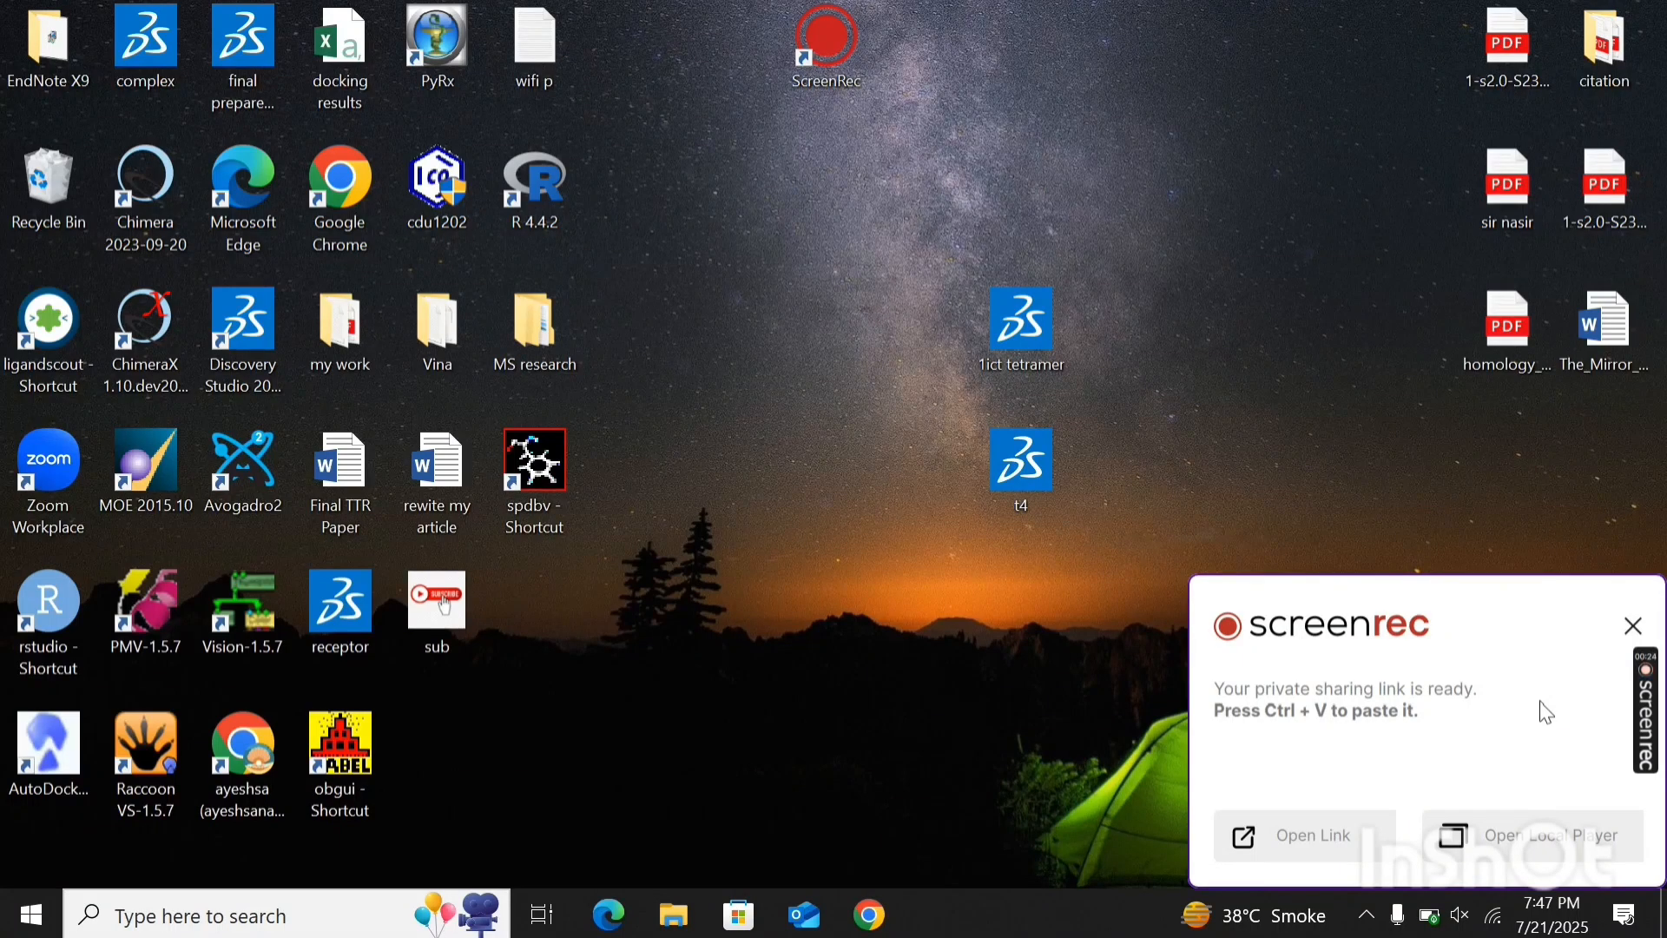
- Dismiss the screen recorder's sharing notification, switch to Google Chrome and open the first browser profile
left_click(1632, 625)
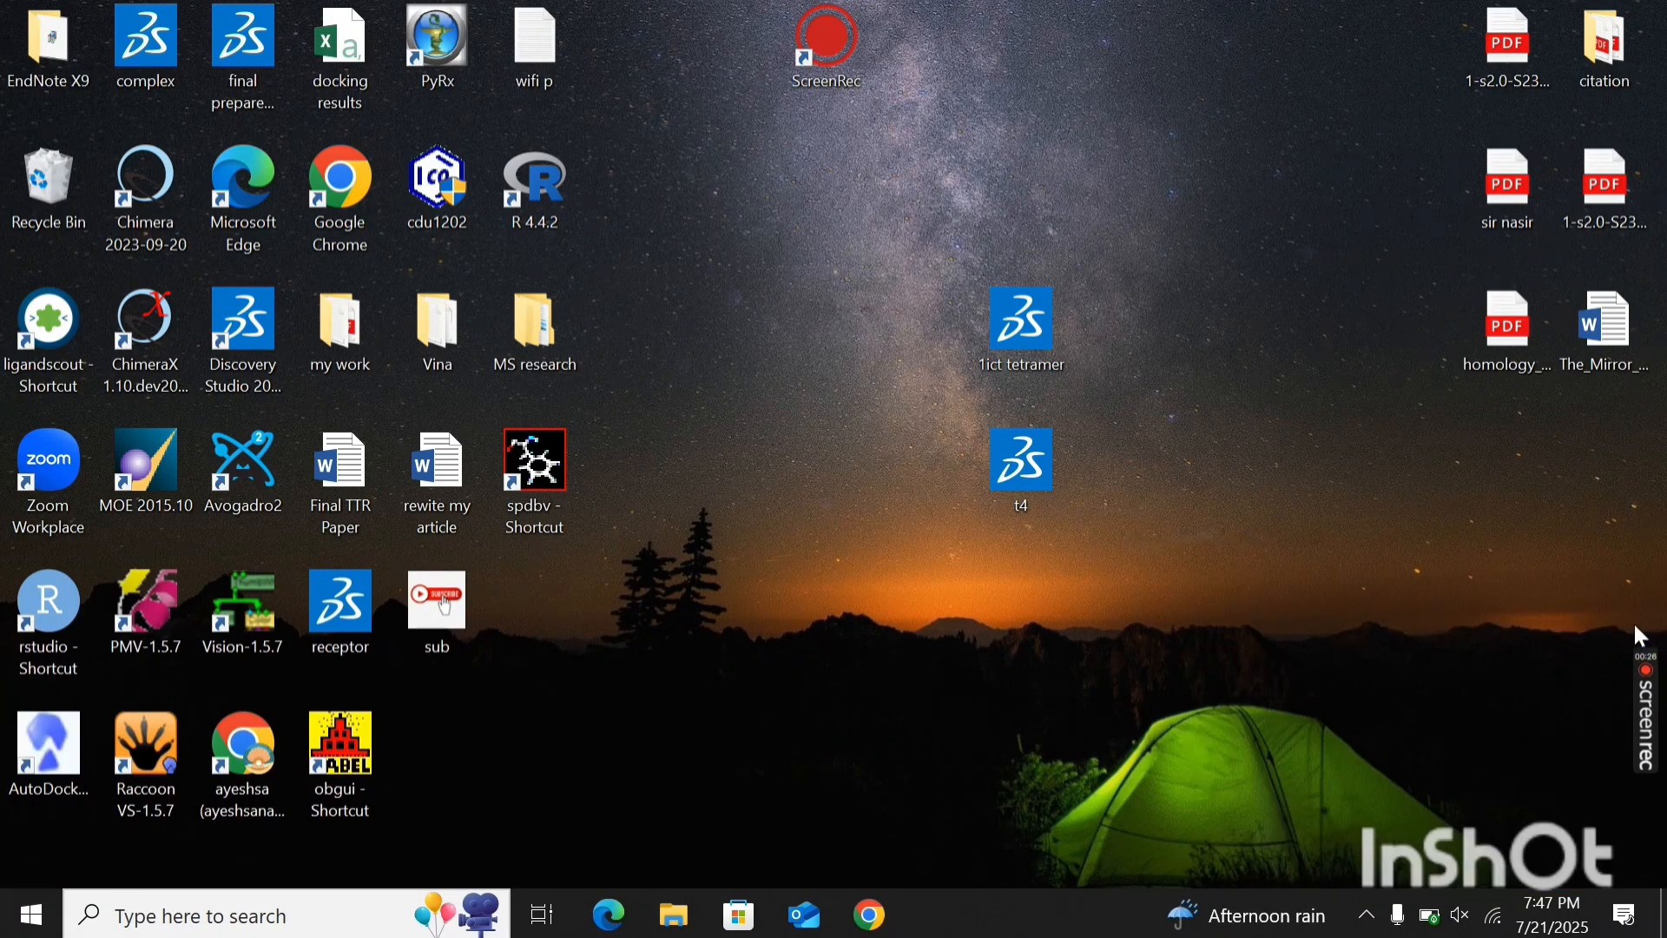
left_click(1467, 685)
left_click(870, 922)
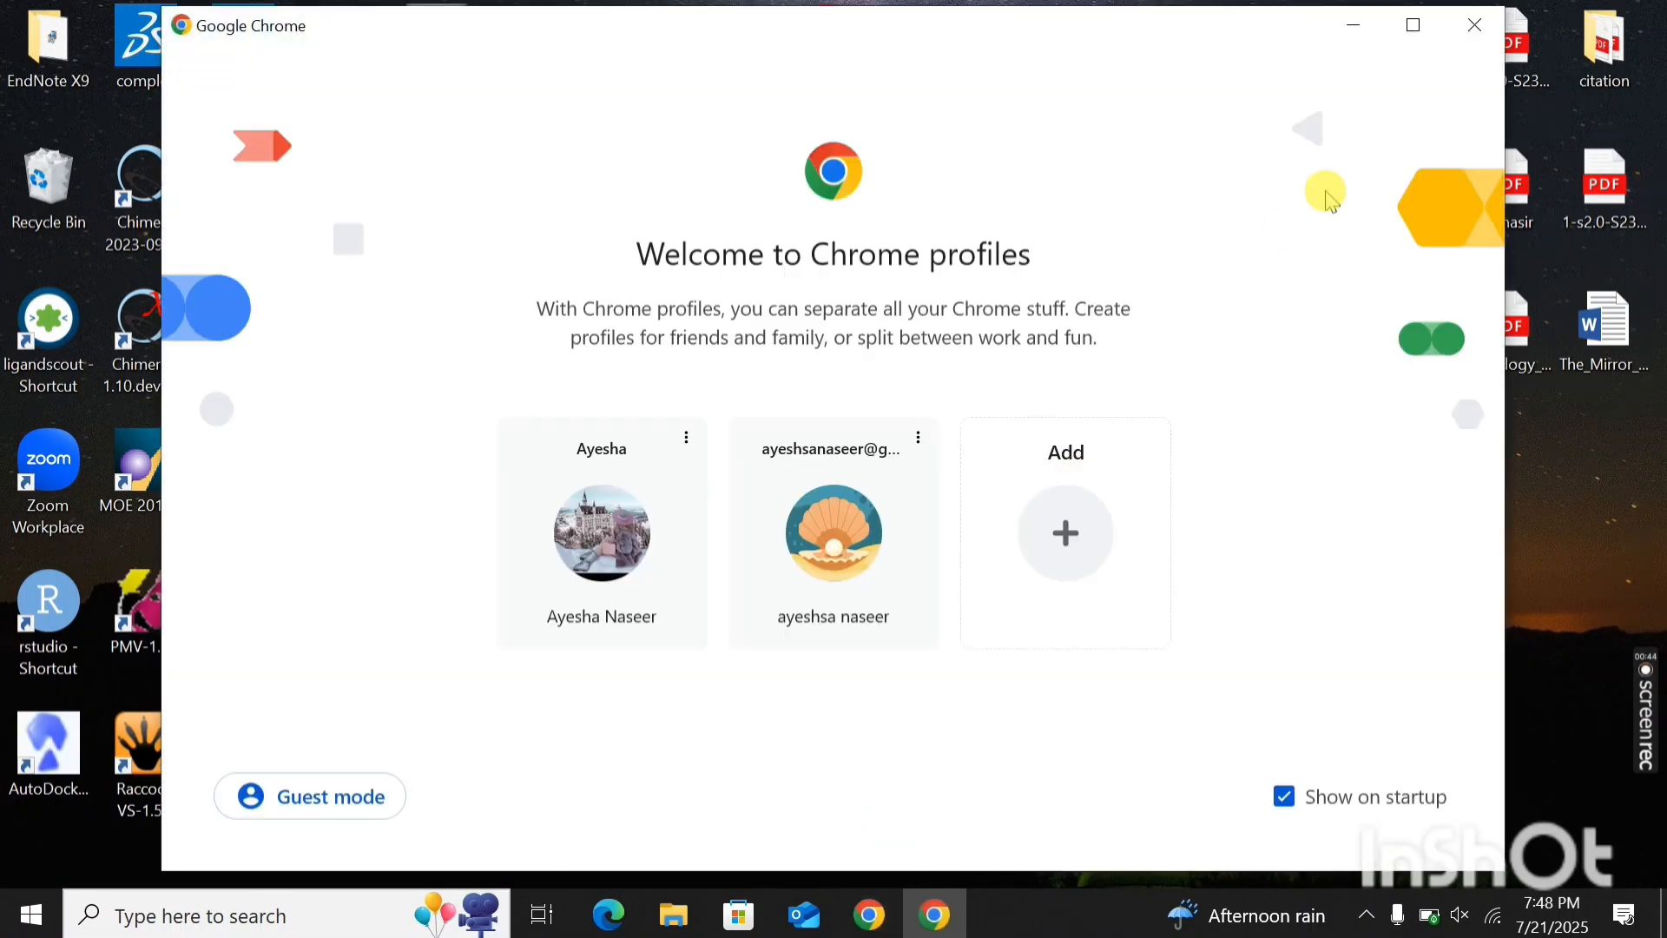
left_click(572, 590)
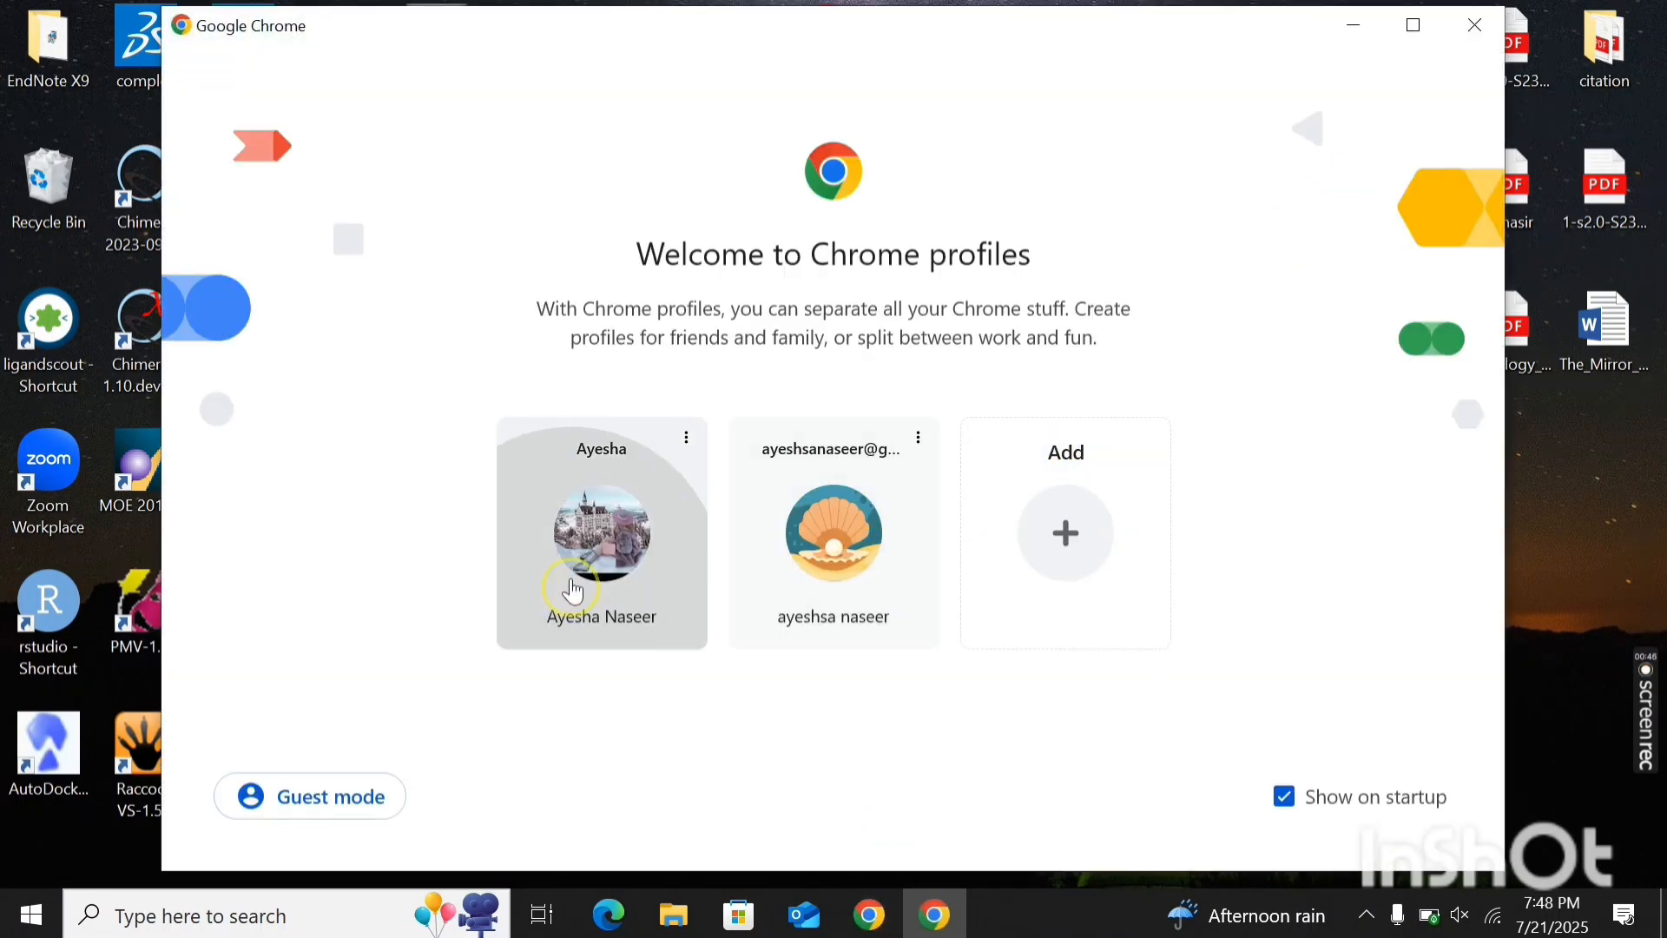
- Search Google for "pyrx download" and open the PyRx downloads page on SourceForge
left_click(648, 506)
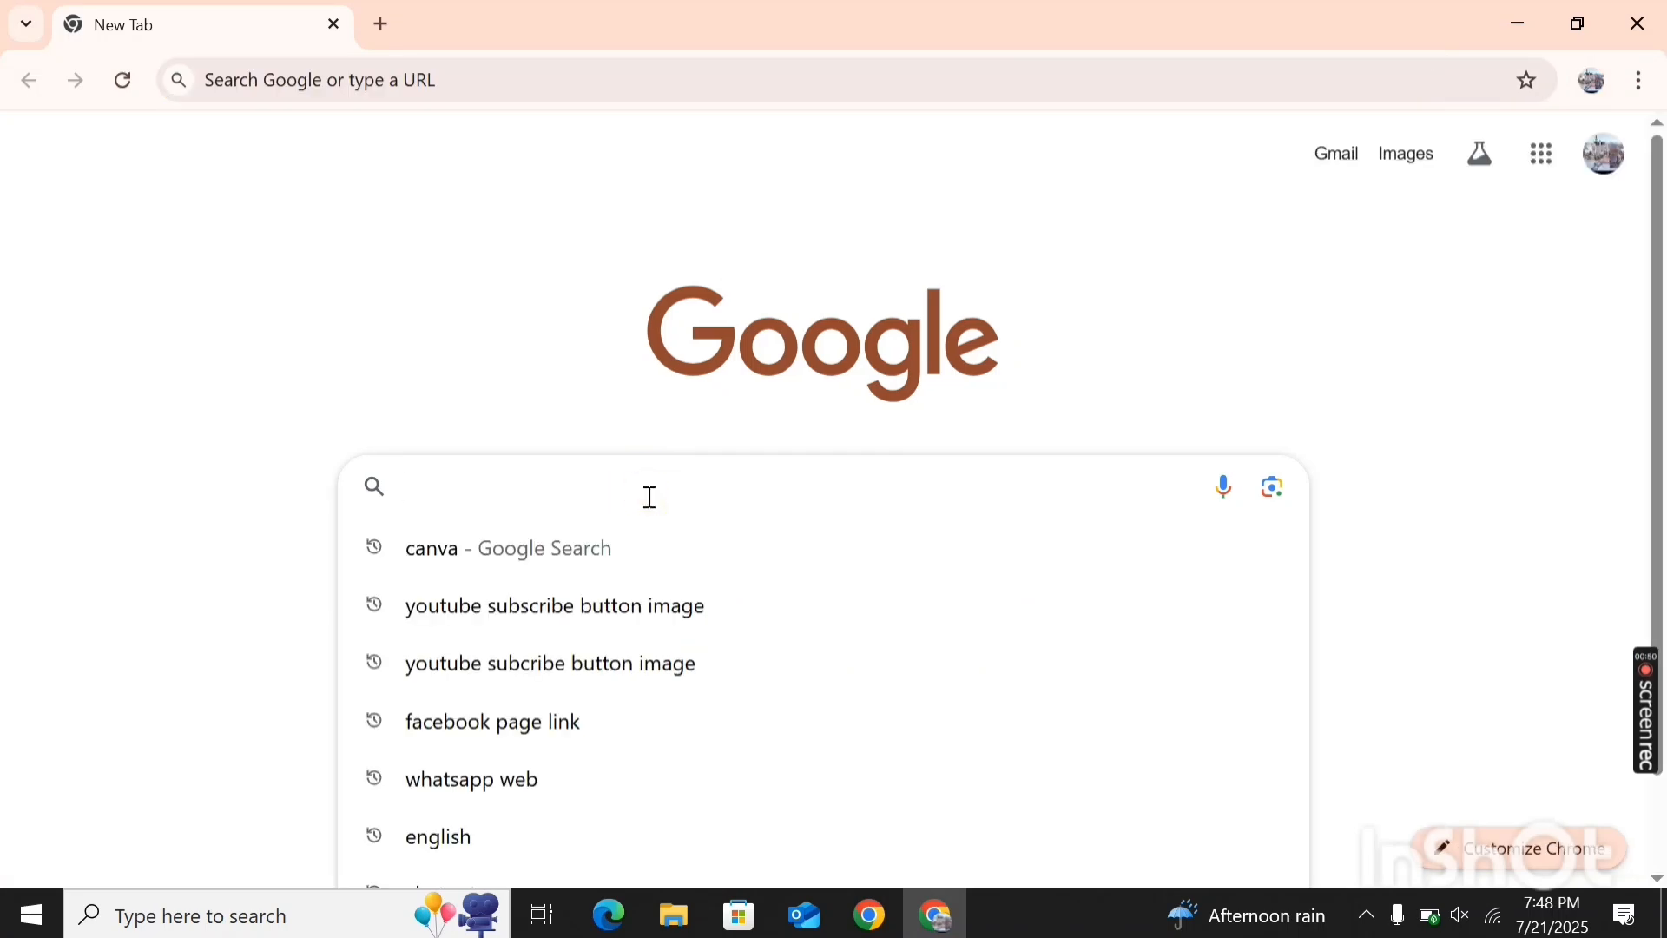
type("pyrx")
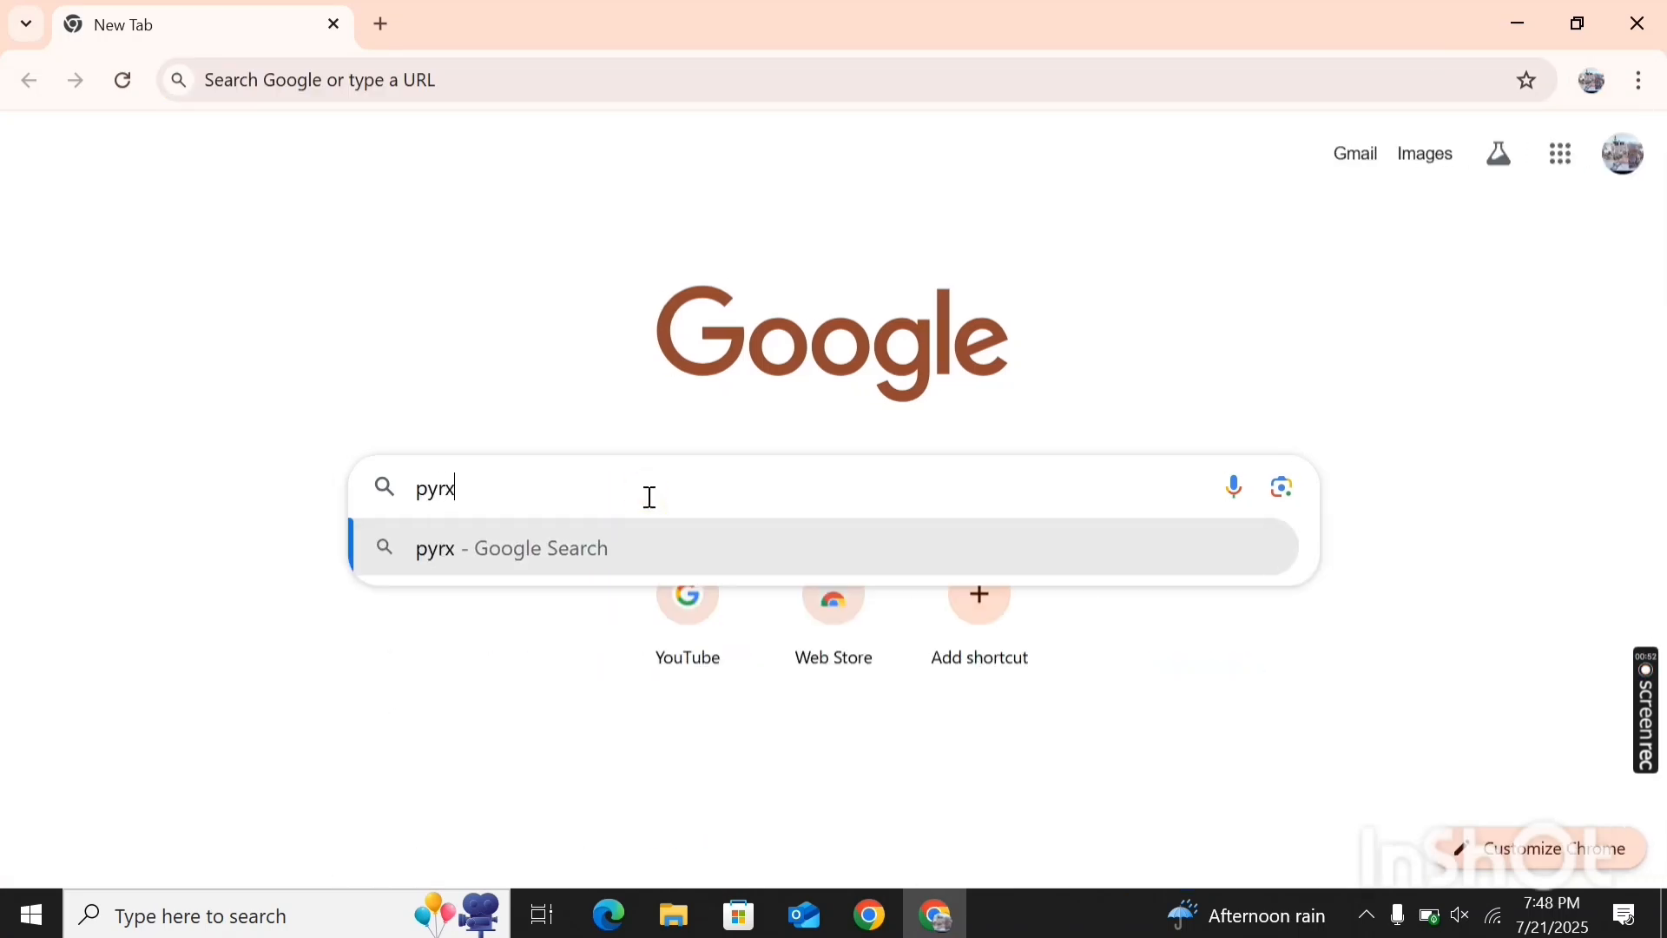
left_click(548, 618)
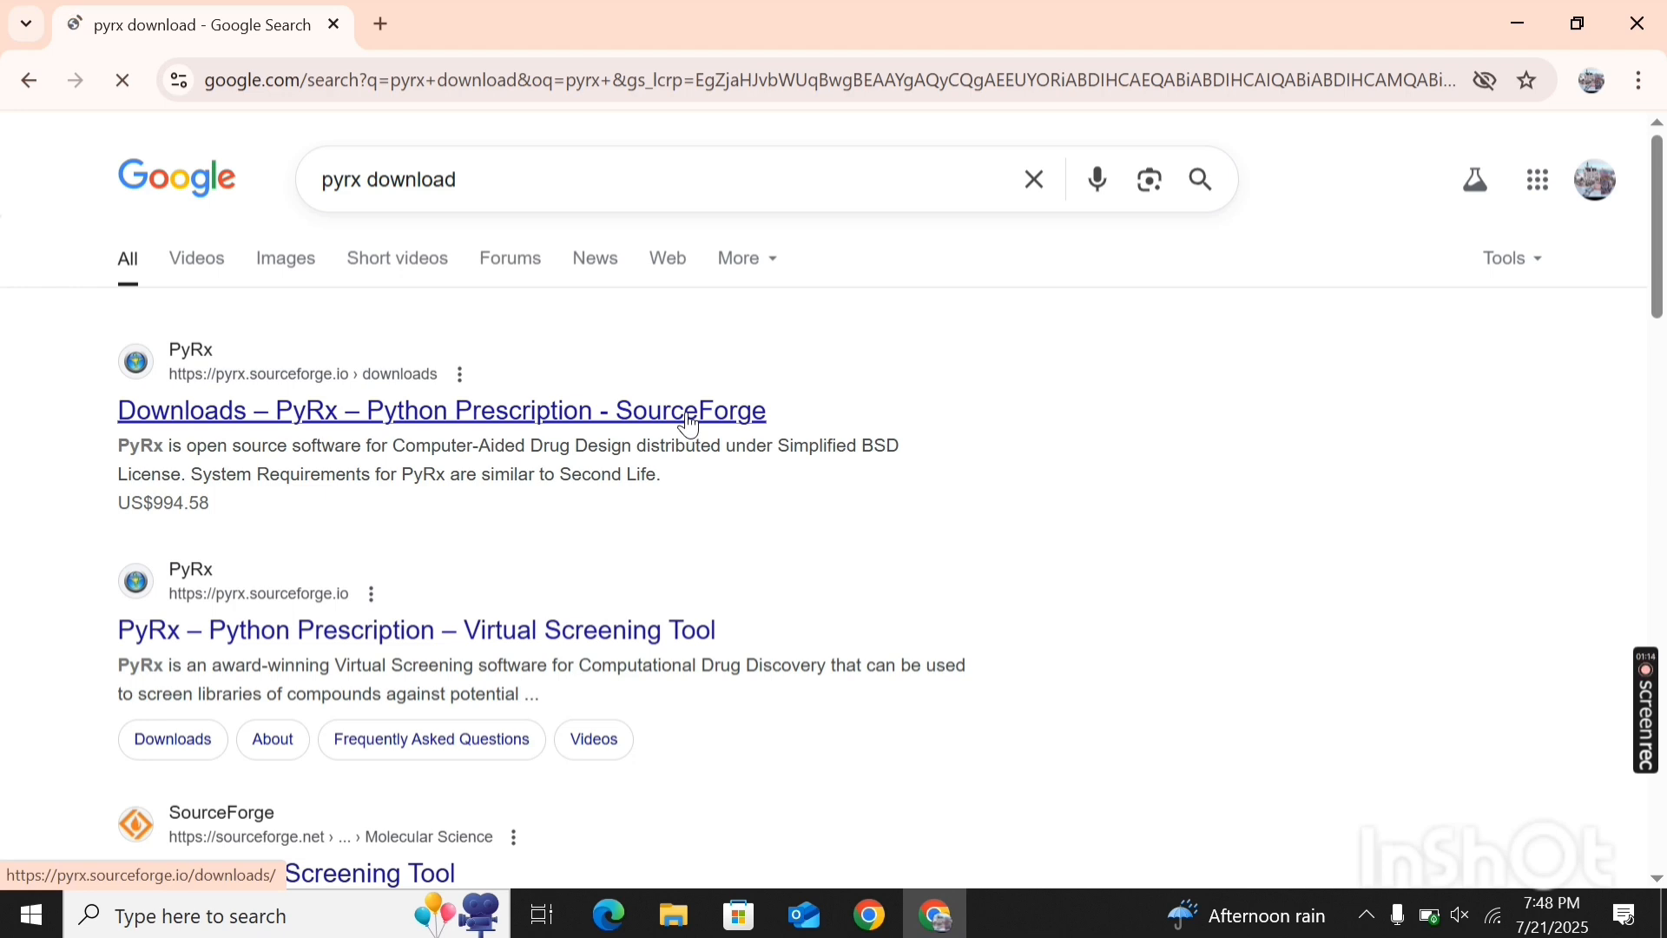
left_click(690, 422)
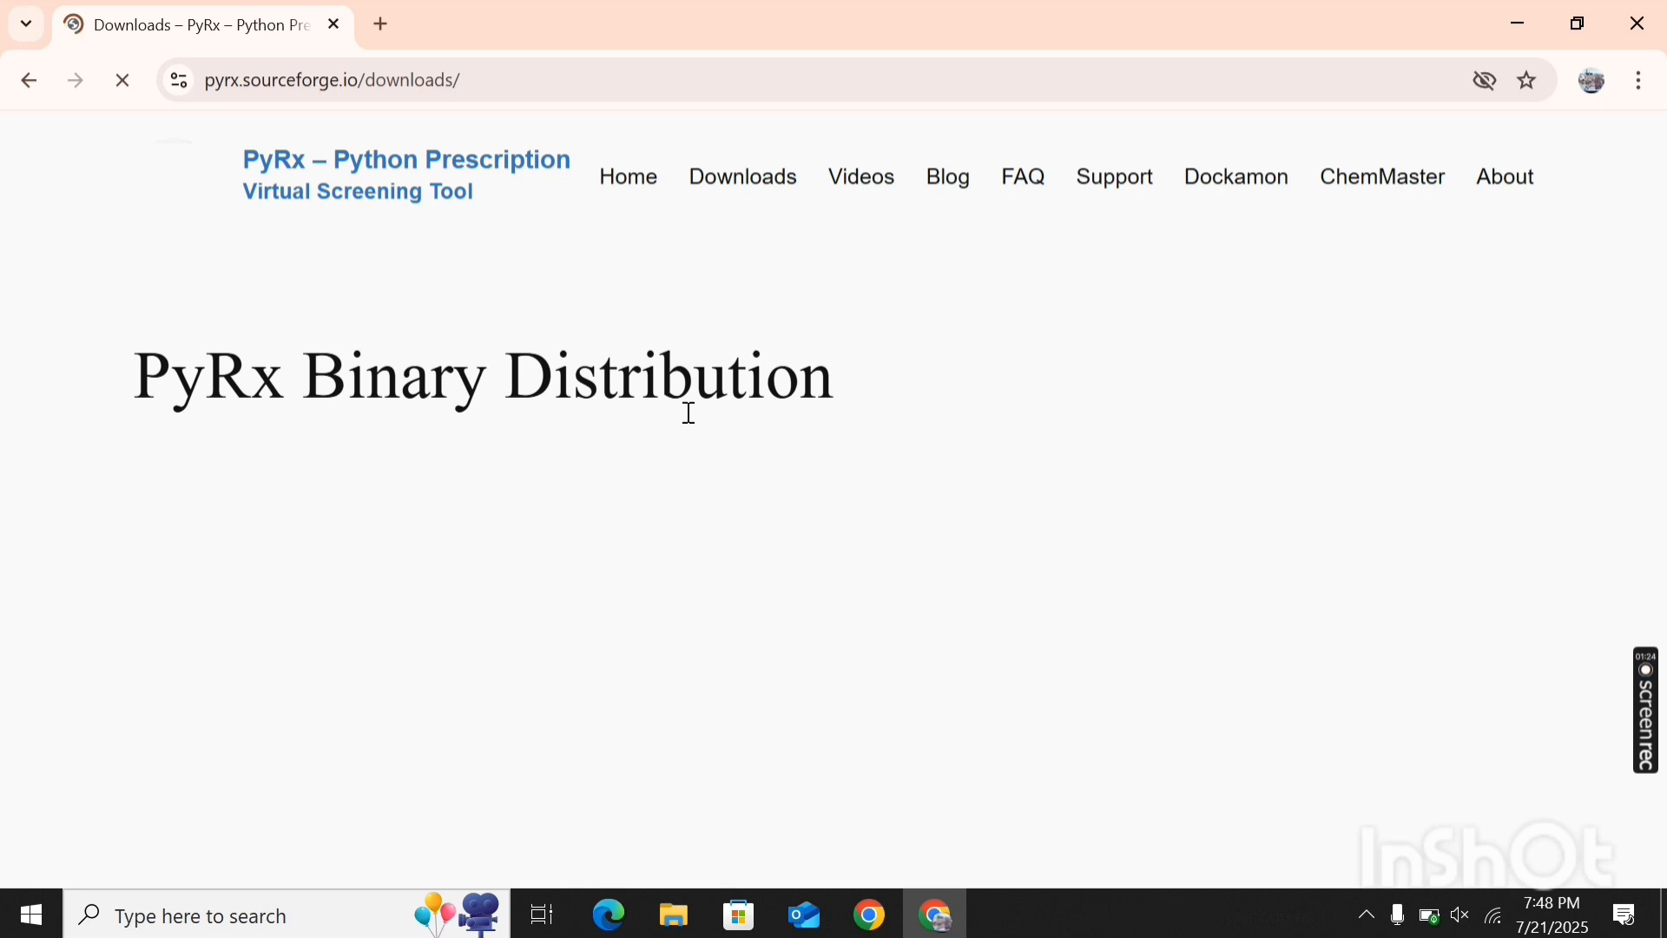
- Choose the free 0.8 version of PyRx for Windows and start its download from the SourceForge project page
left_click(744, 190)
left_click(748, 194)
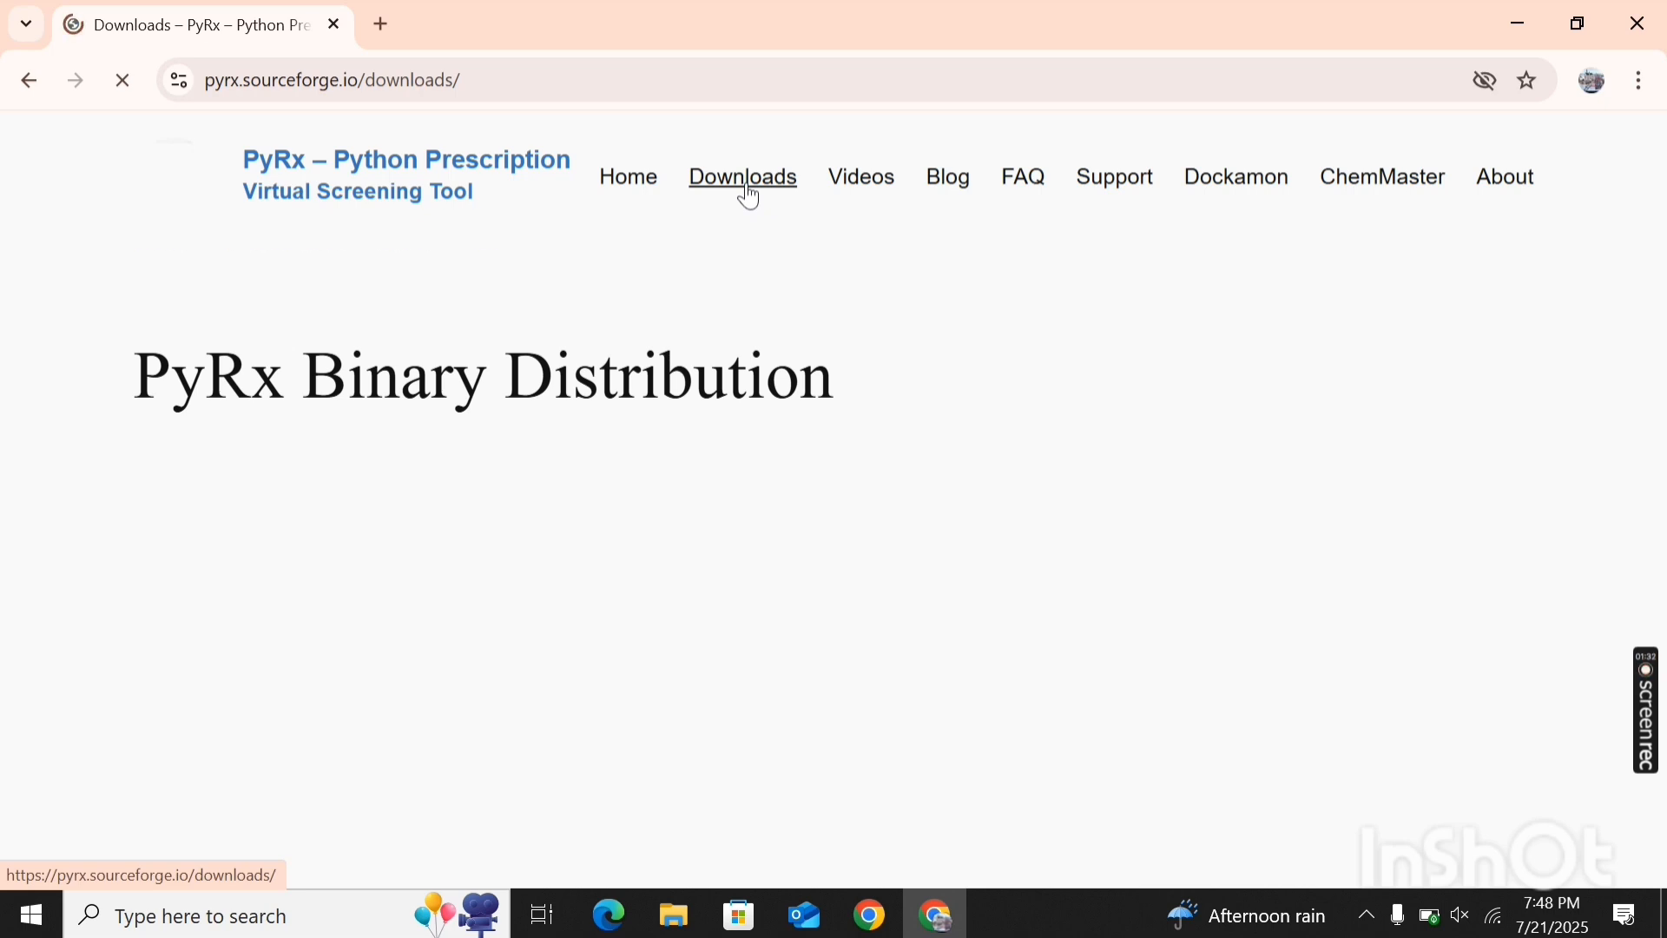
scroll(844, 328, "down", 2)
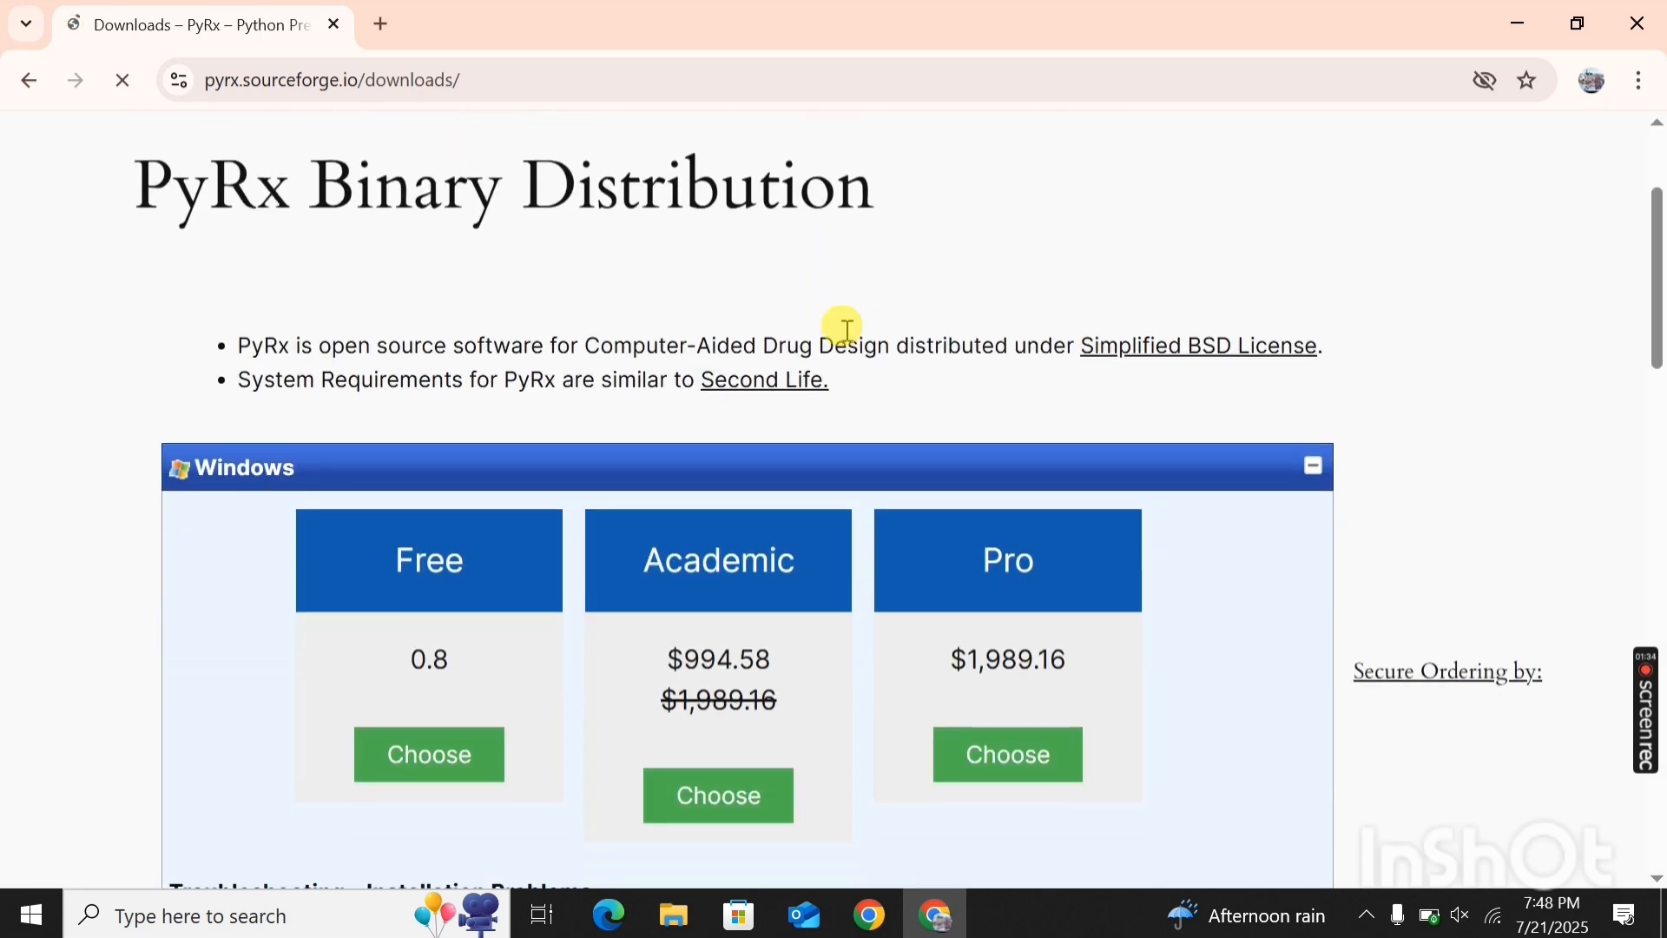
scroll(845, 328, "down", 1)
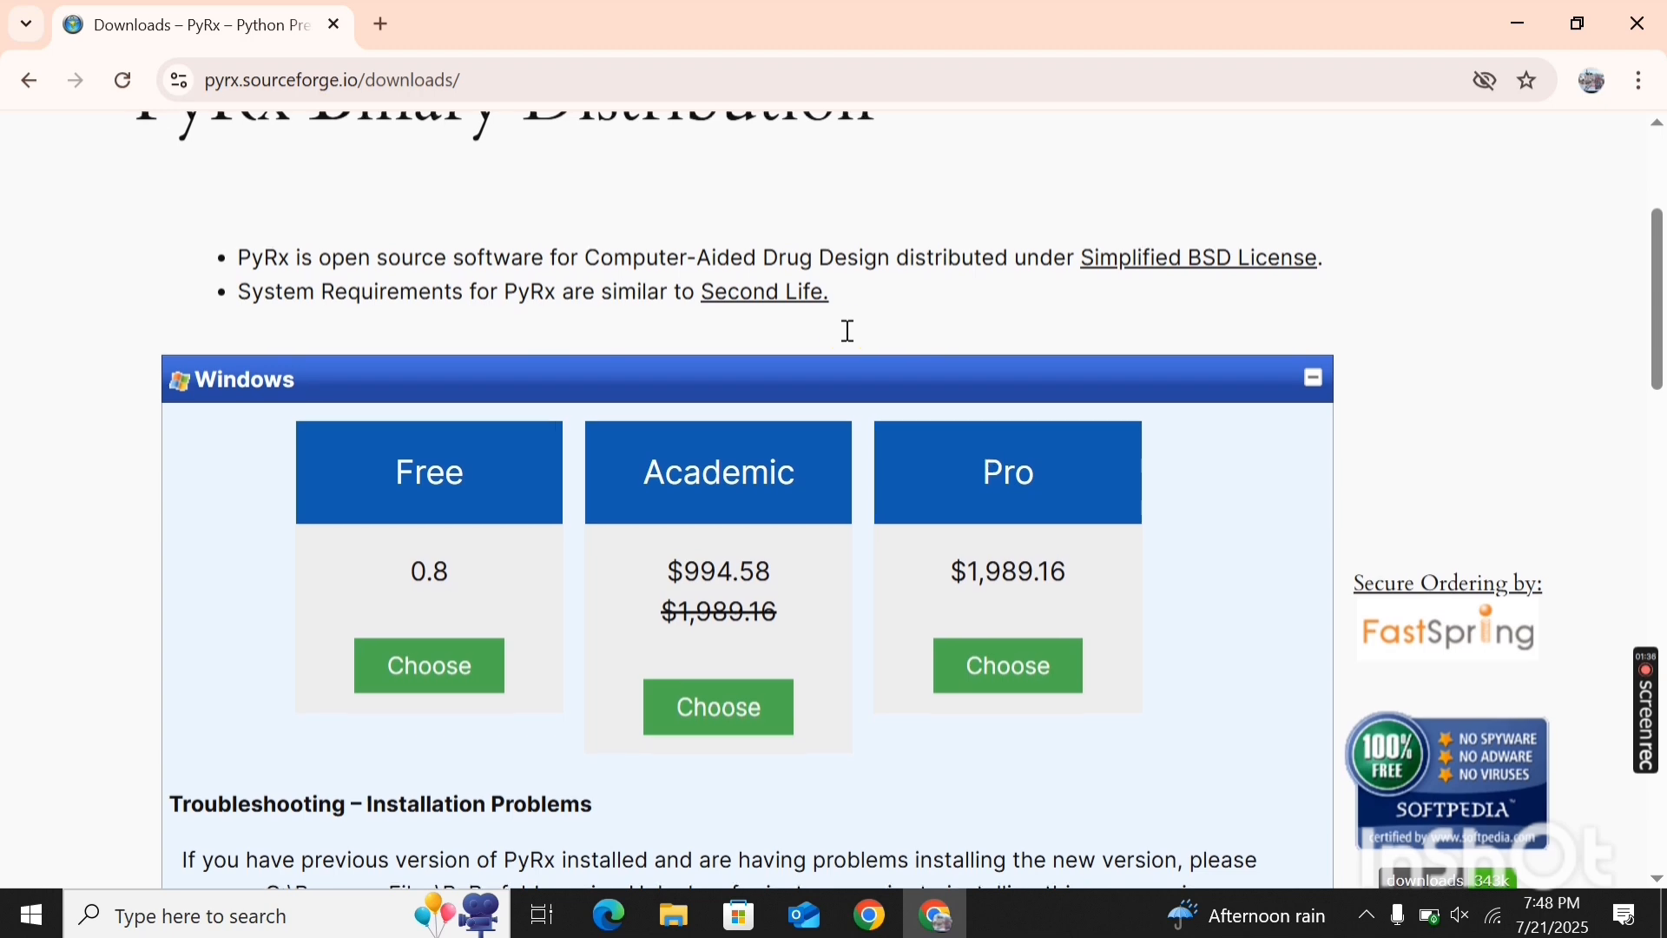
scroll(847, 330, "down", 1)
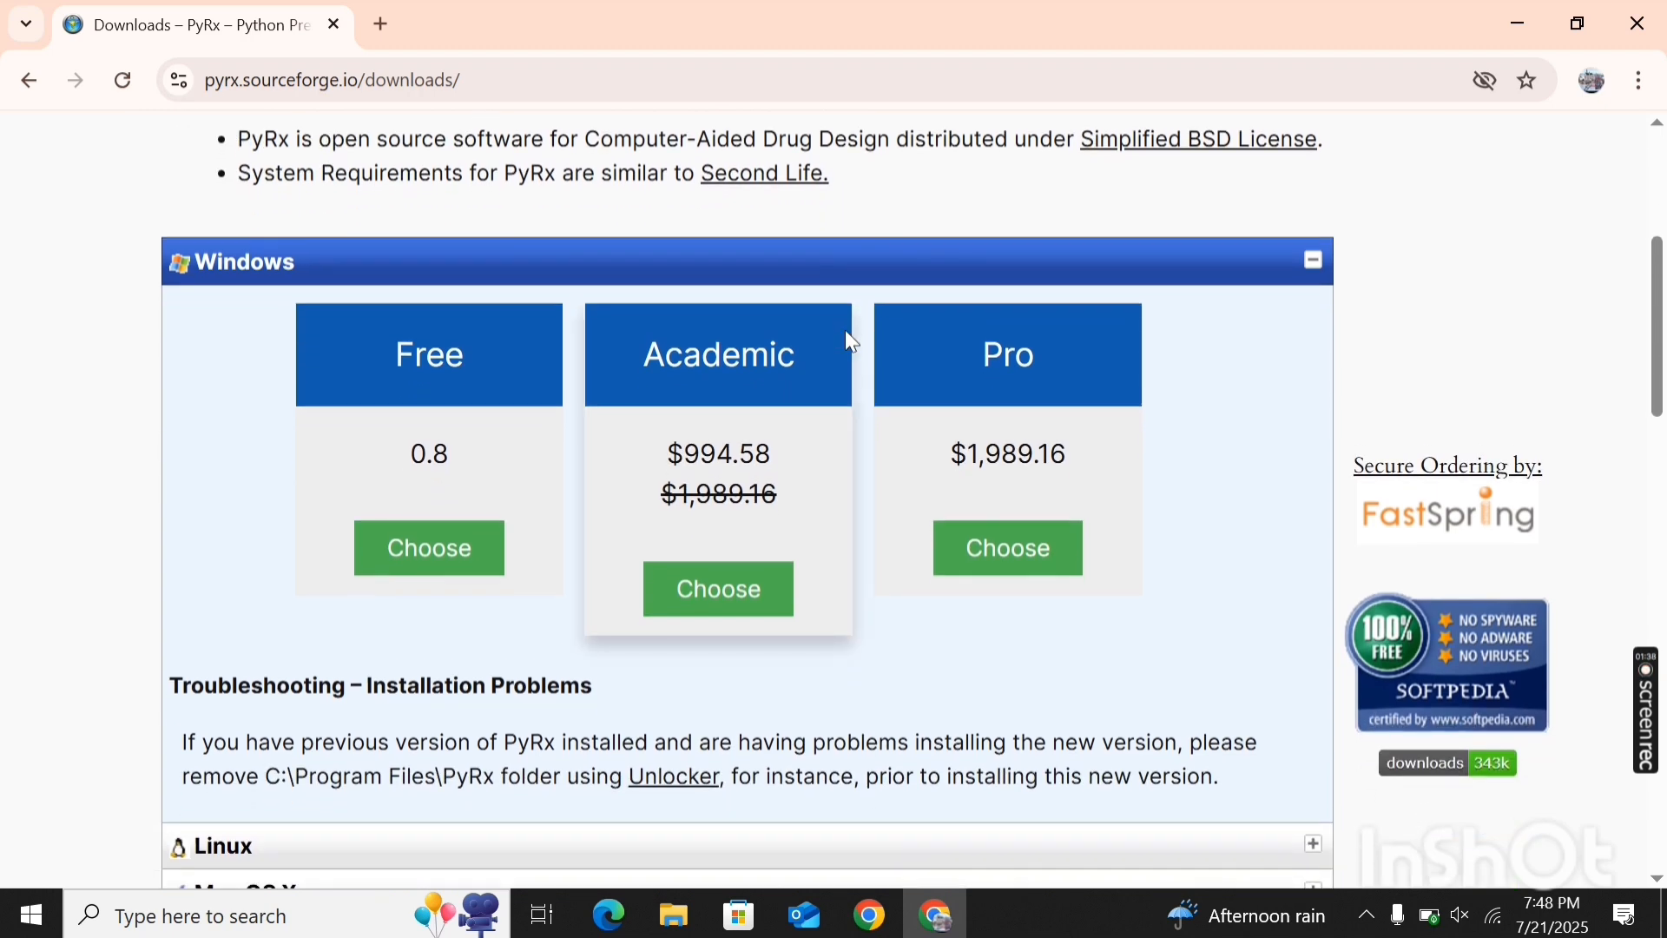
left_click(433, 556)
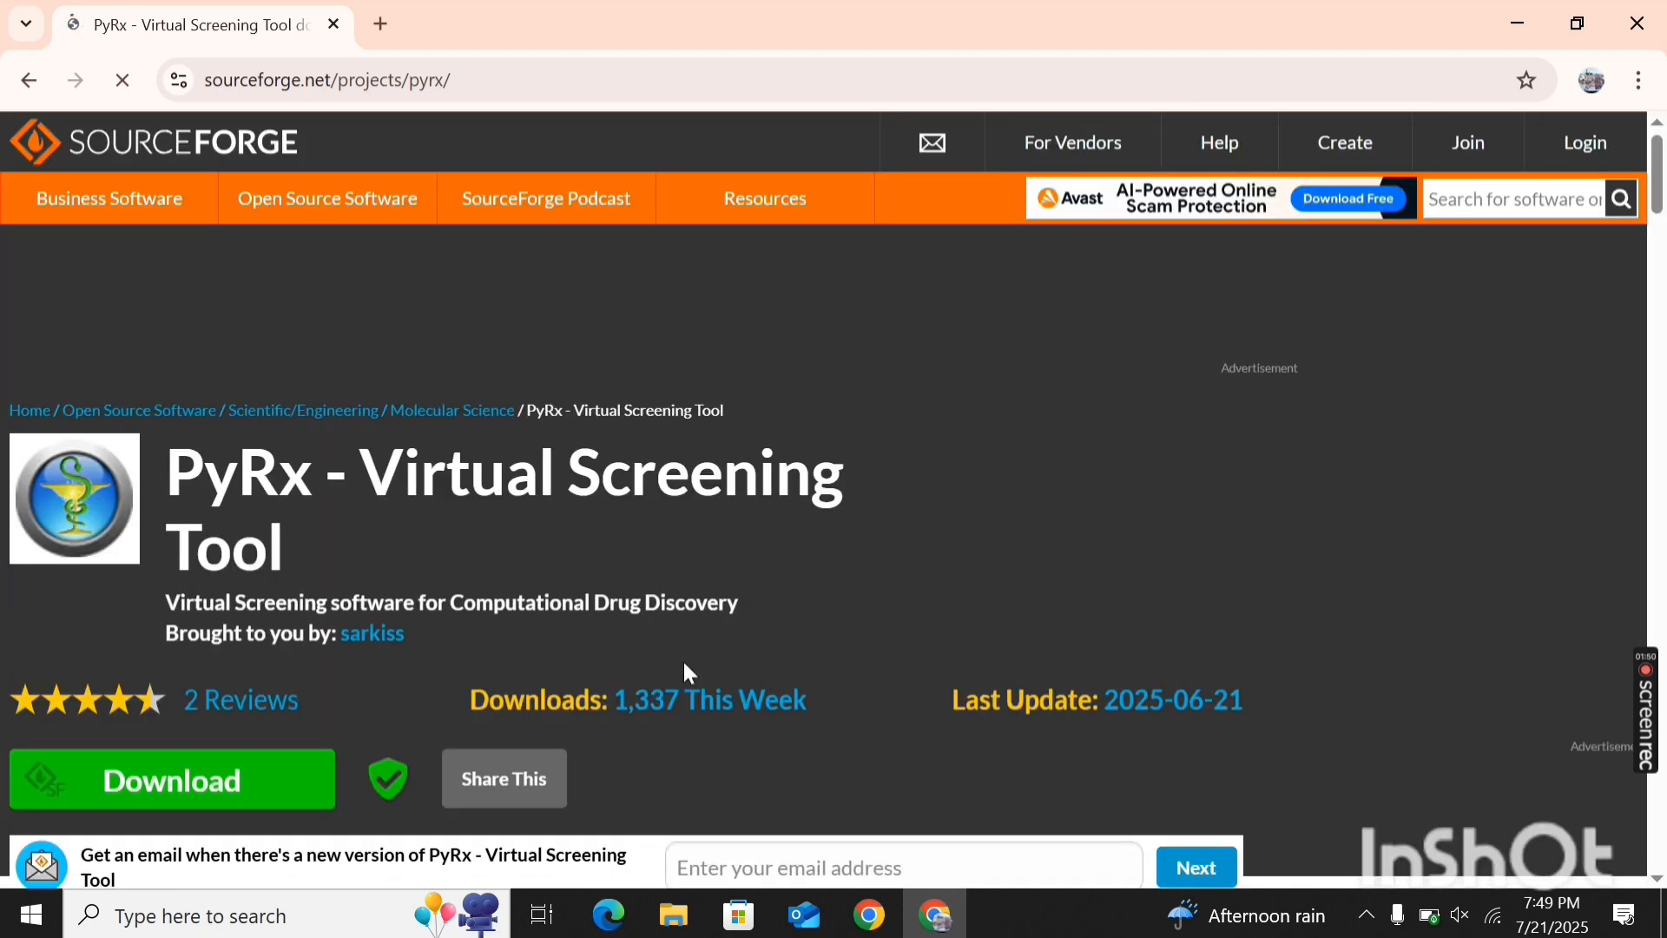
scroll(787, 752, "down", 4)
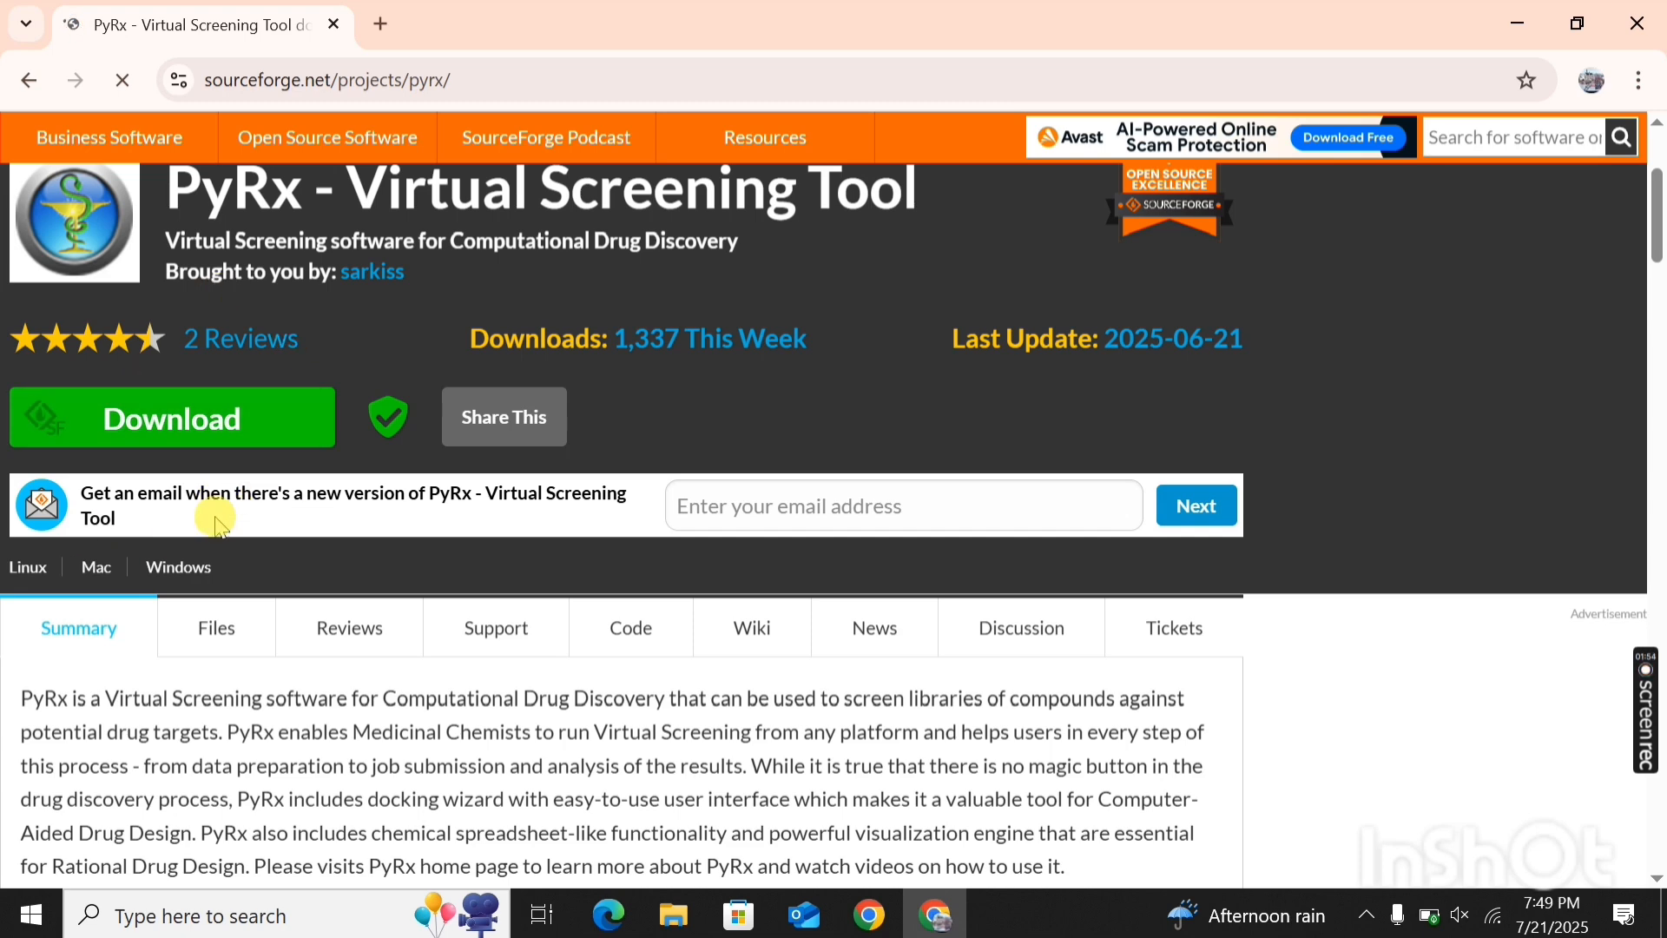
left_click(248, 408)
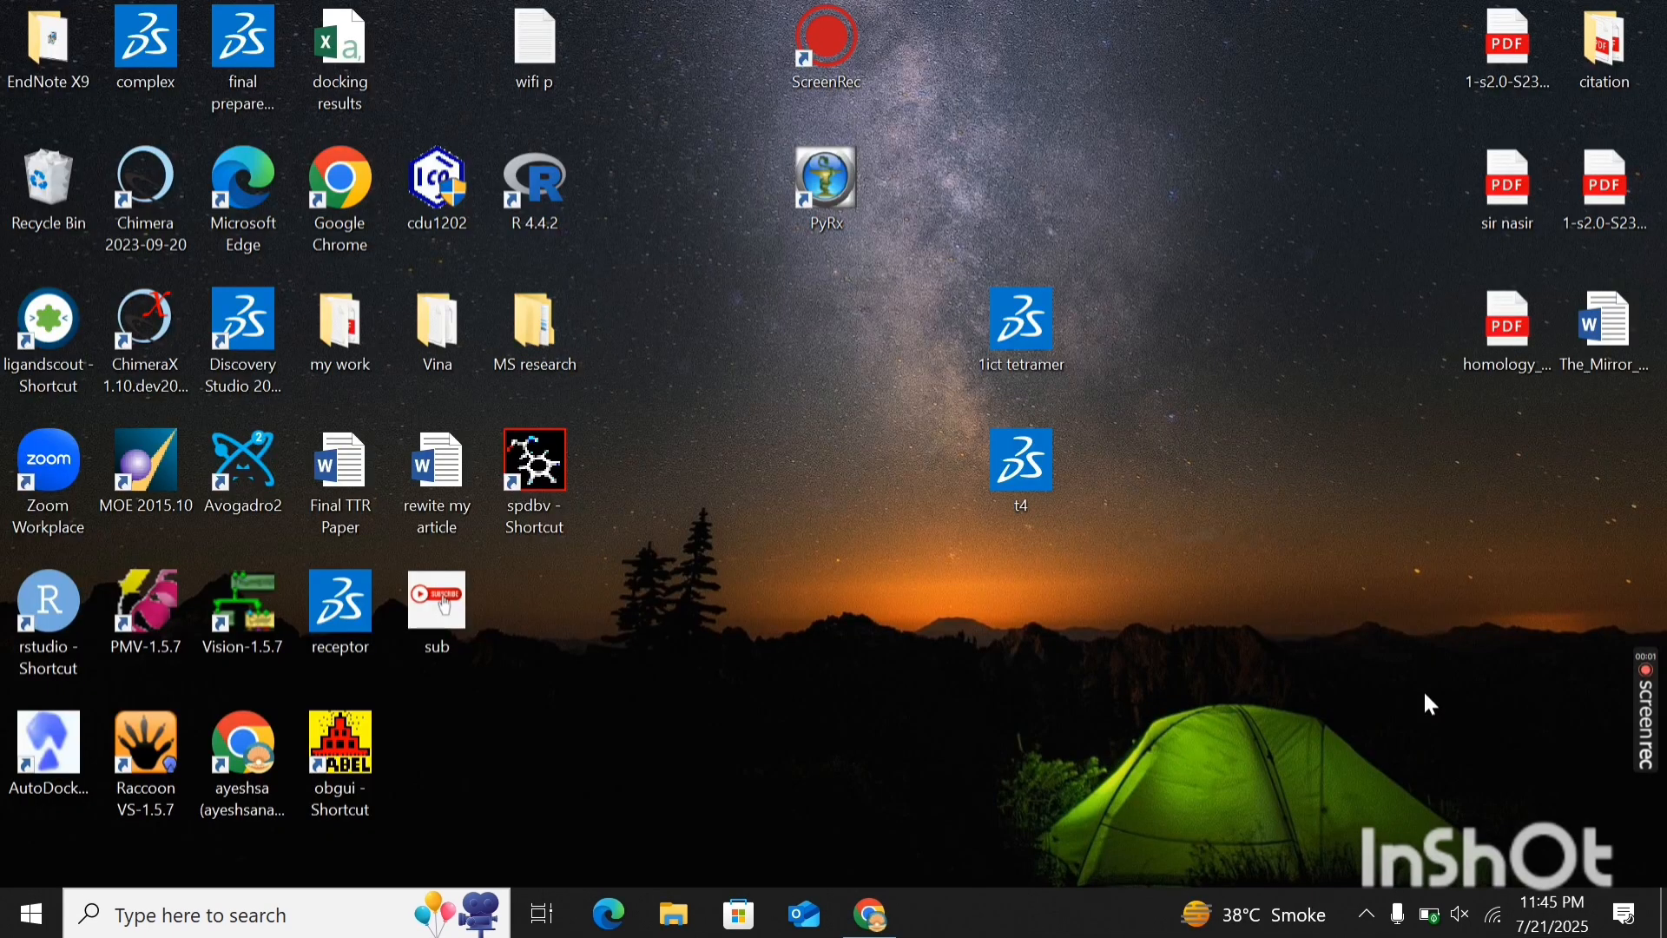
- Switch to Google Chrome, search Google for "pubchem" and open the PubChem website
left_click(898, 922)
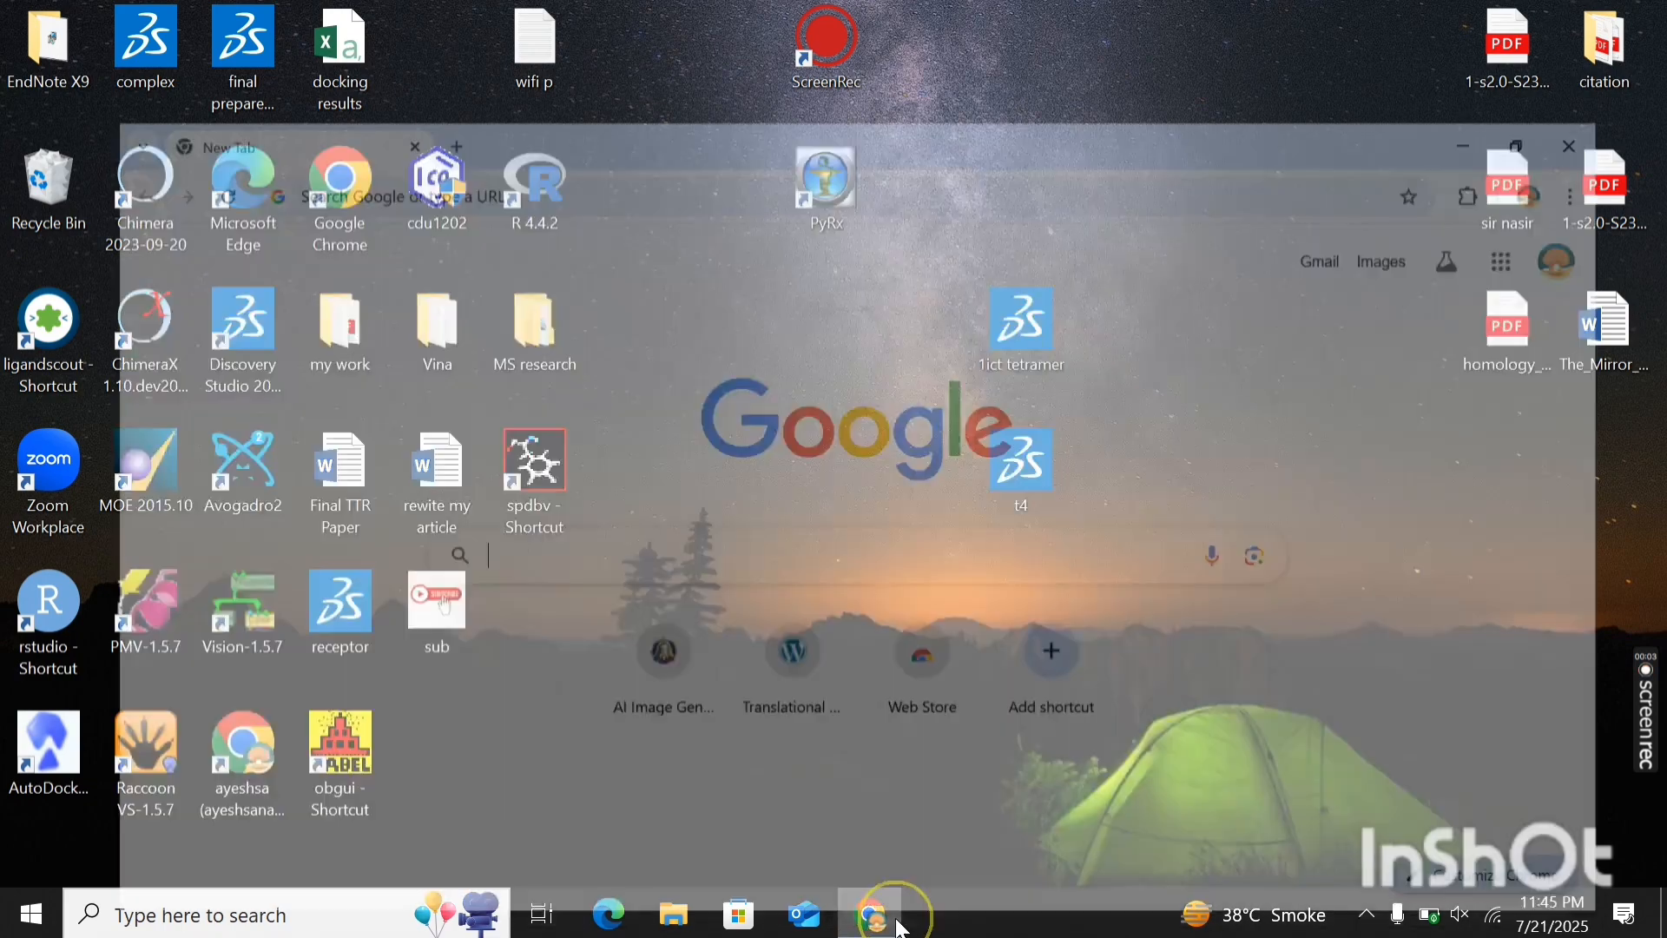
left_click(490, 480)
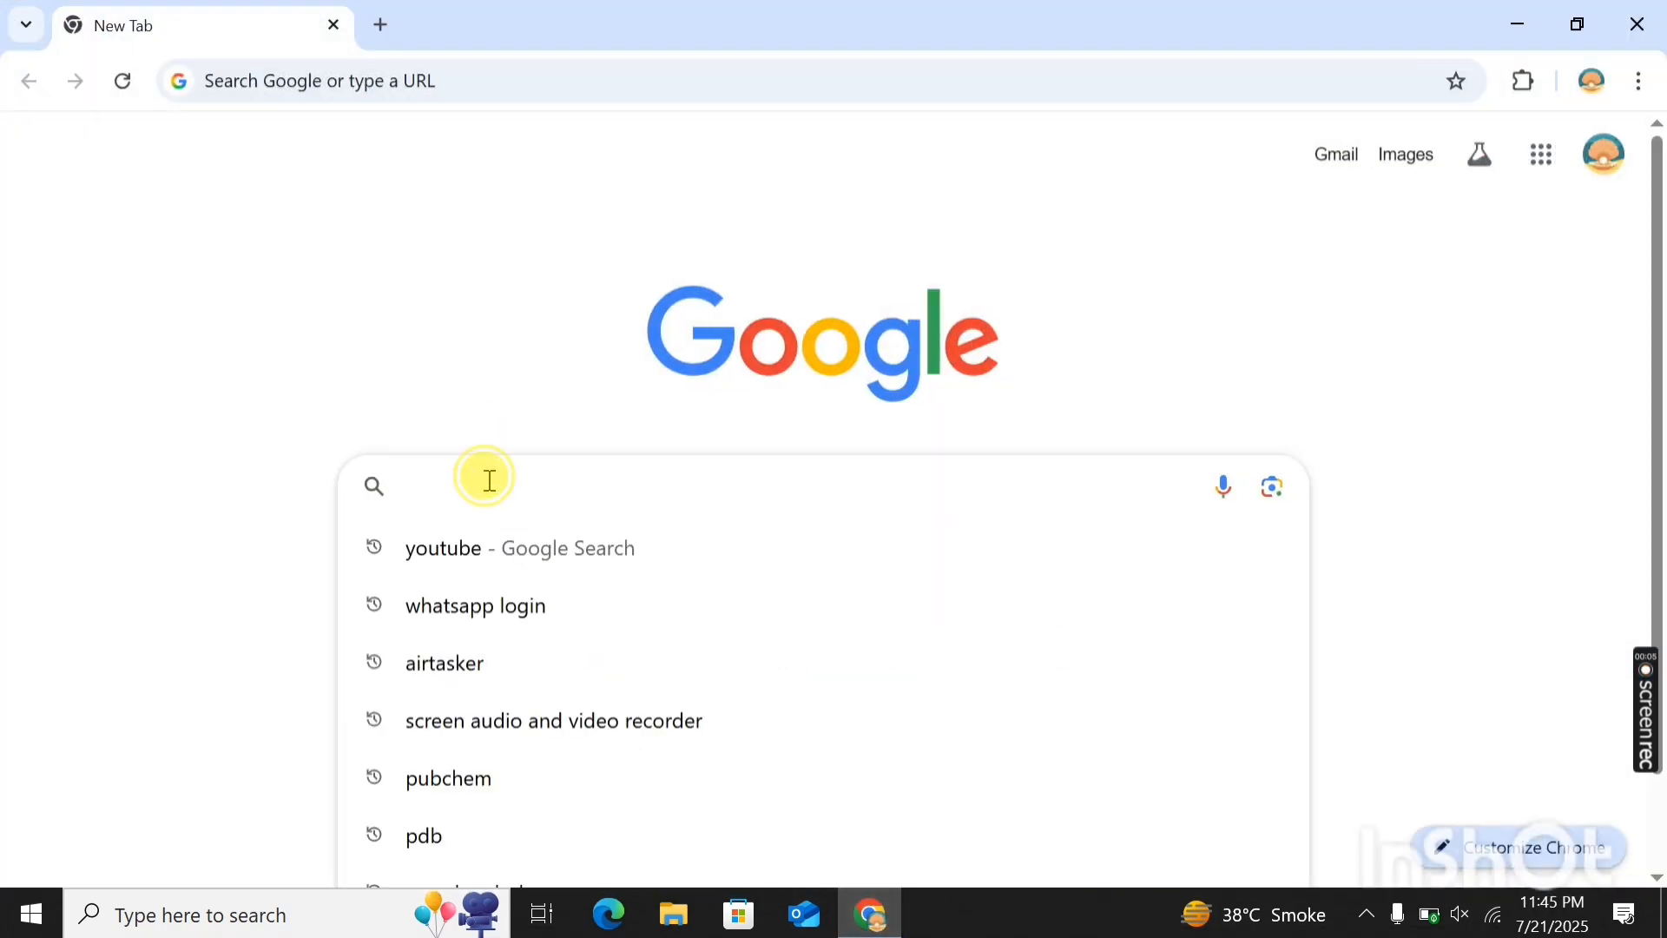
type("pubche")
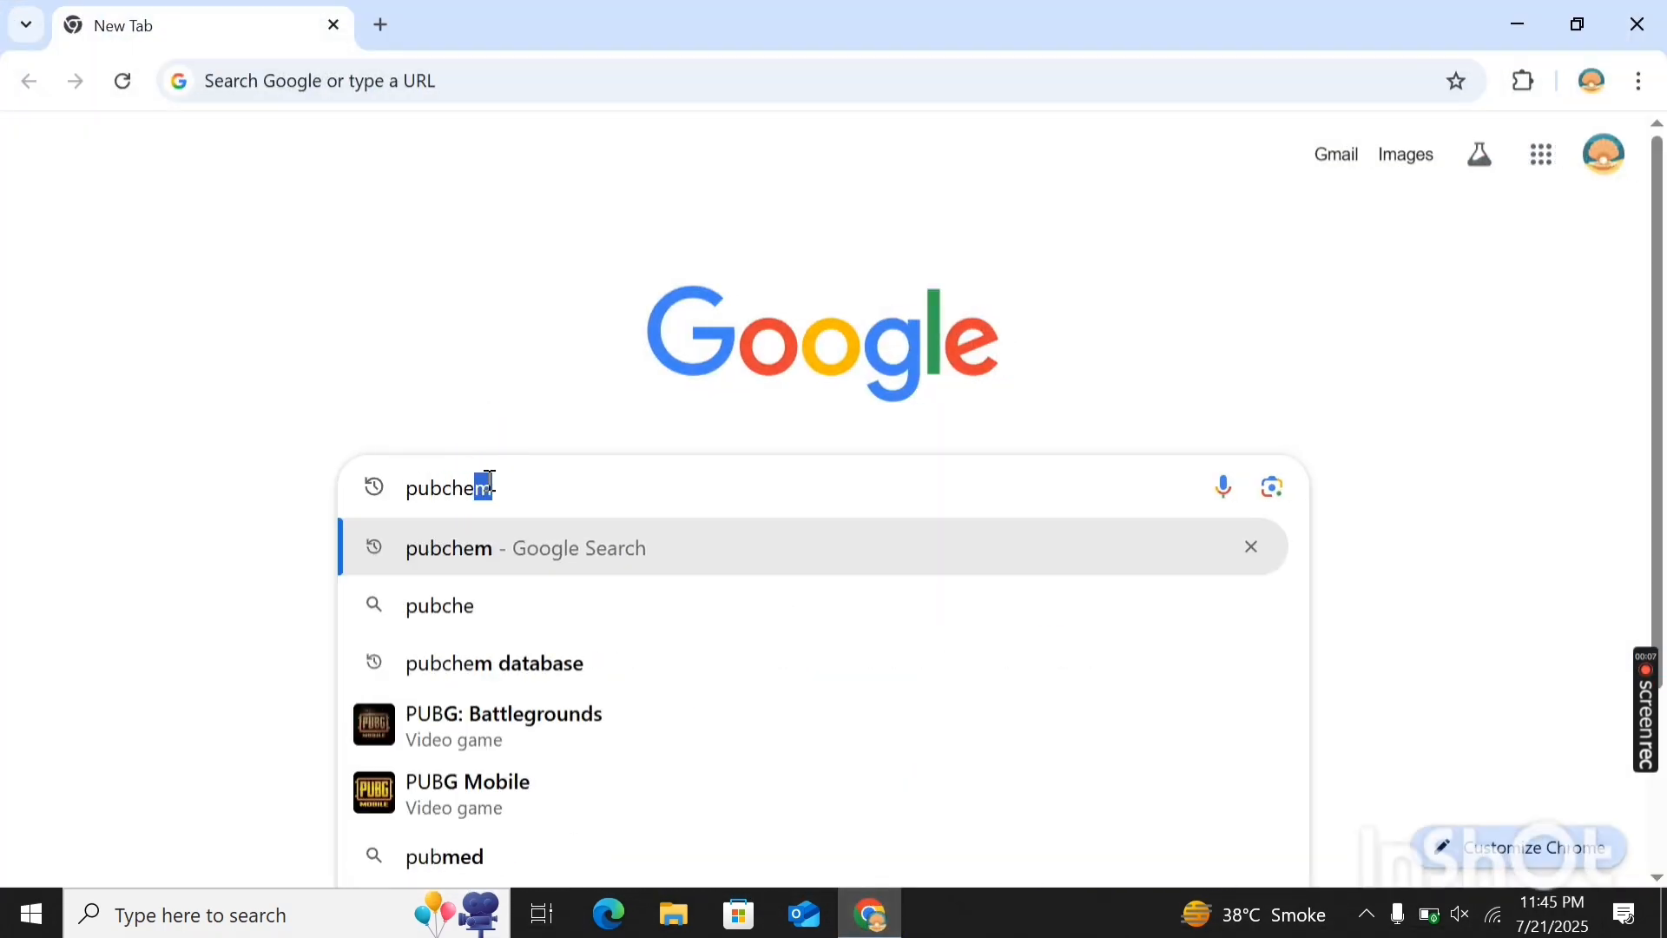
type("m")
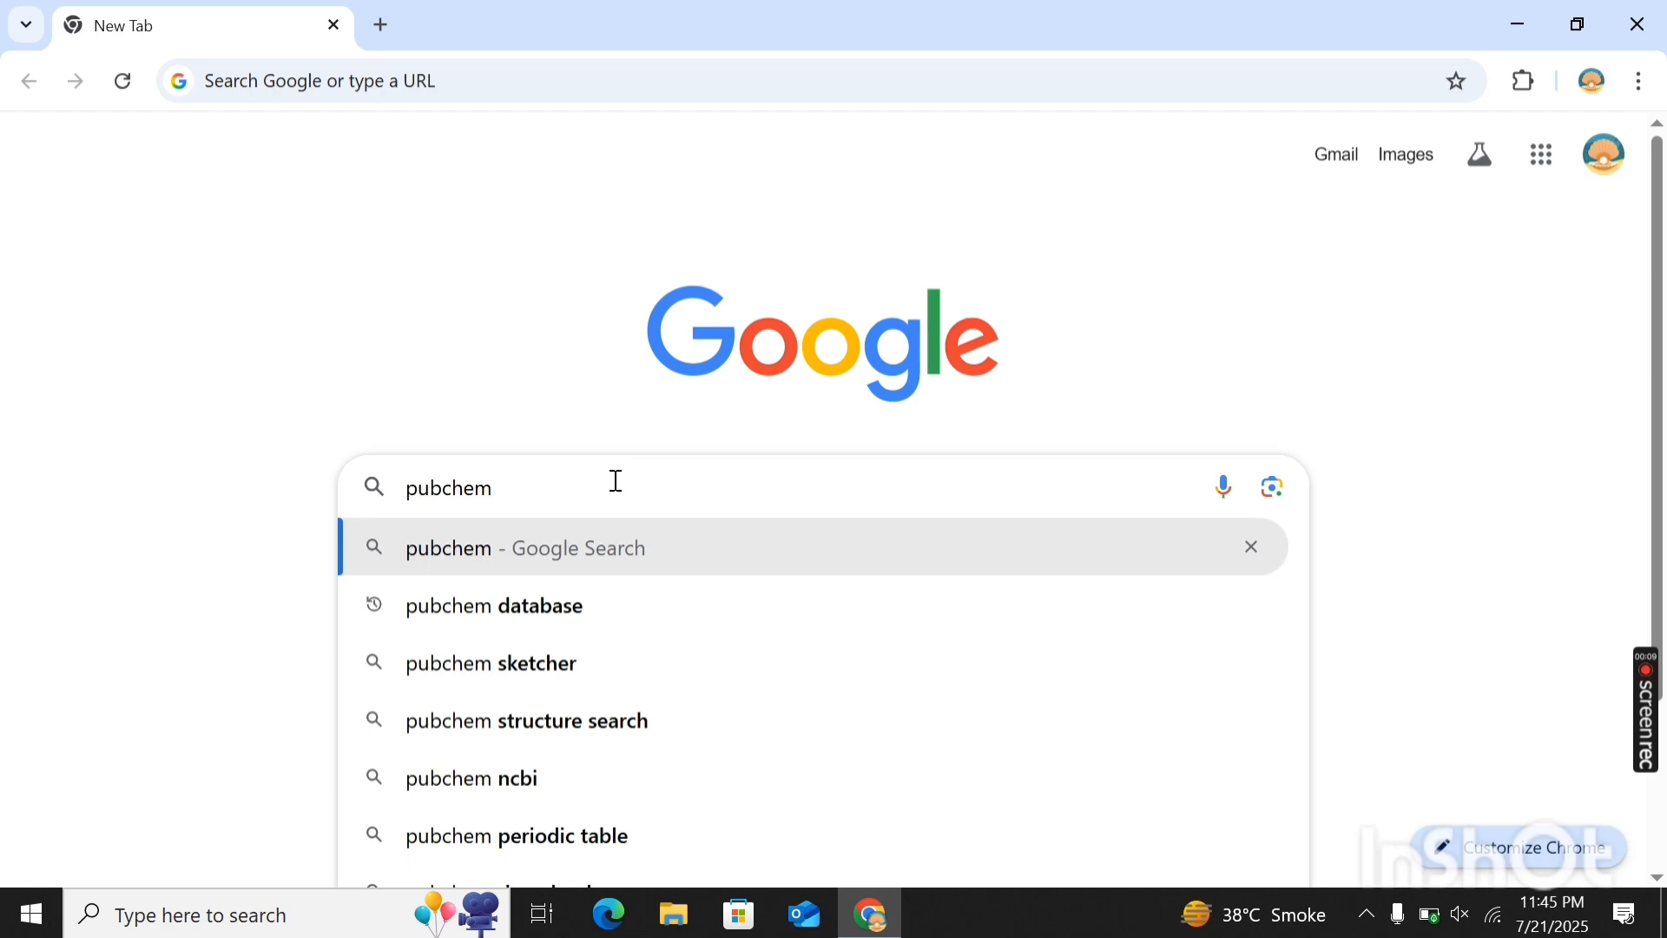
key("Return")
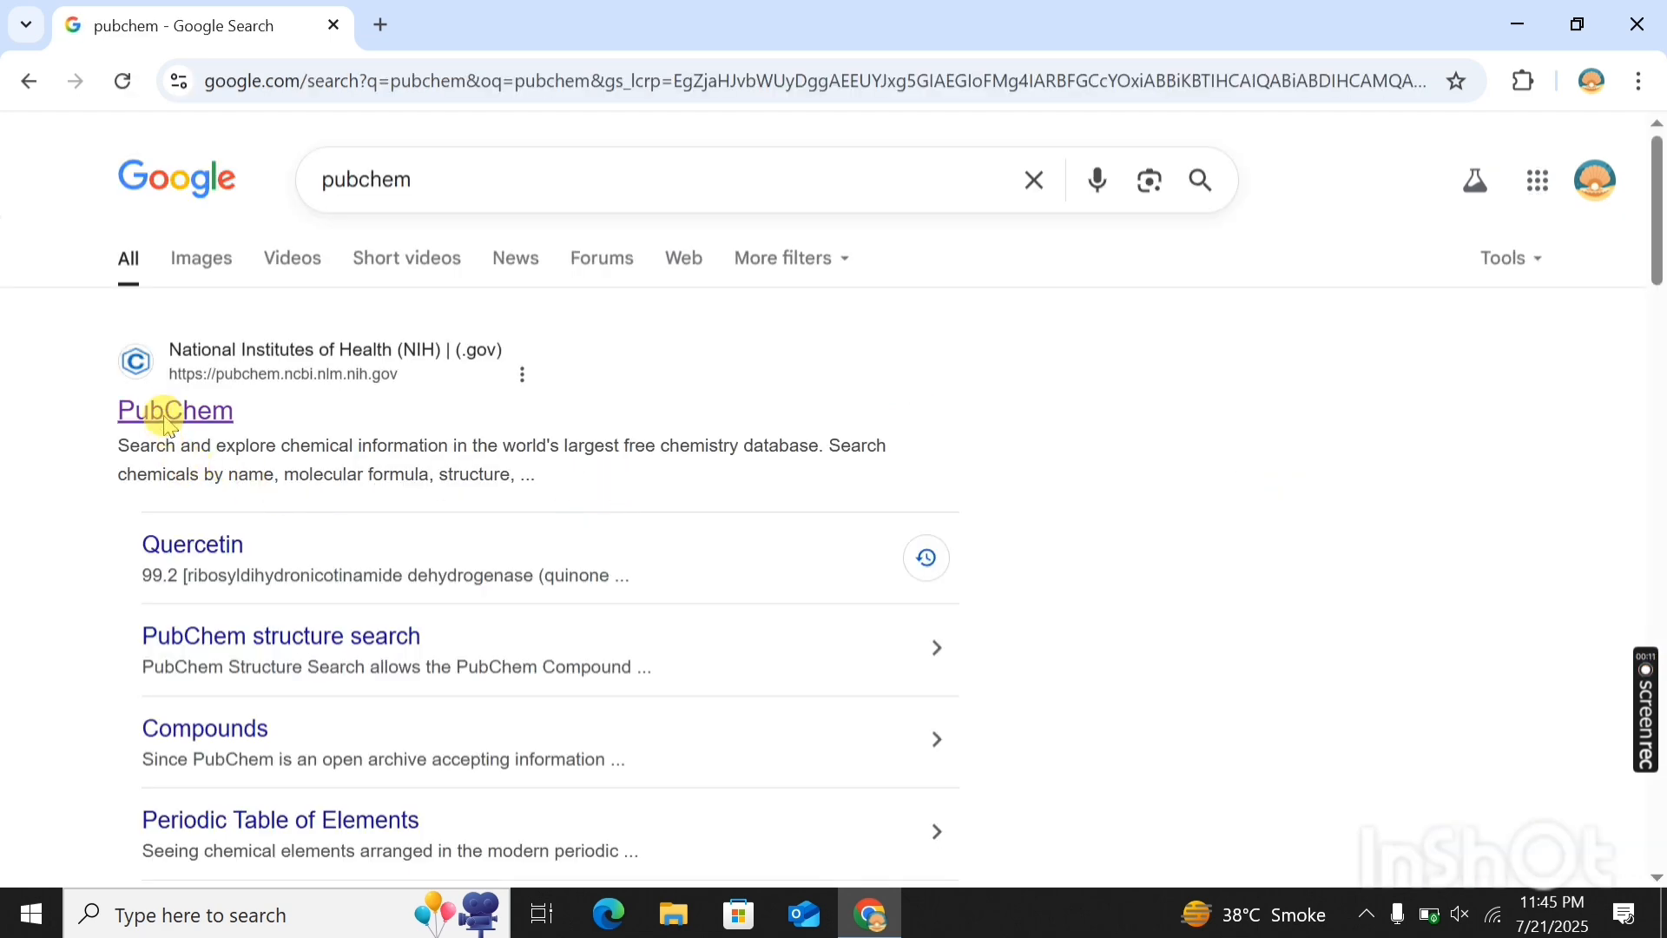
left_click(165, 423)
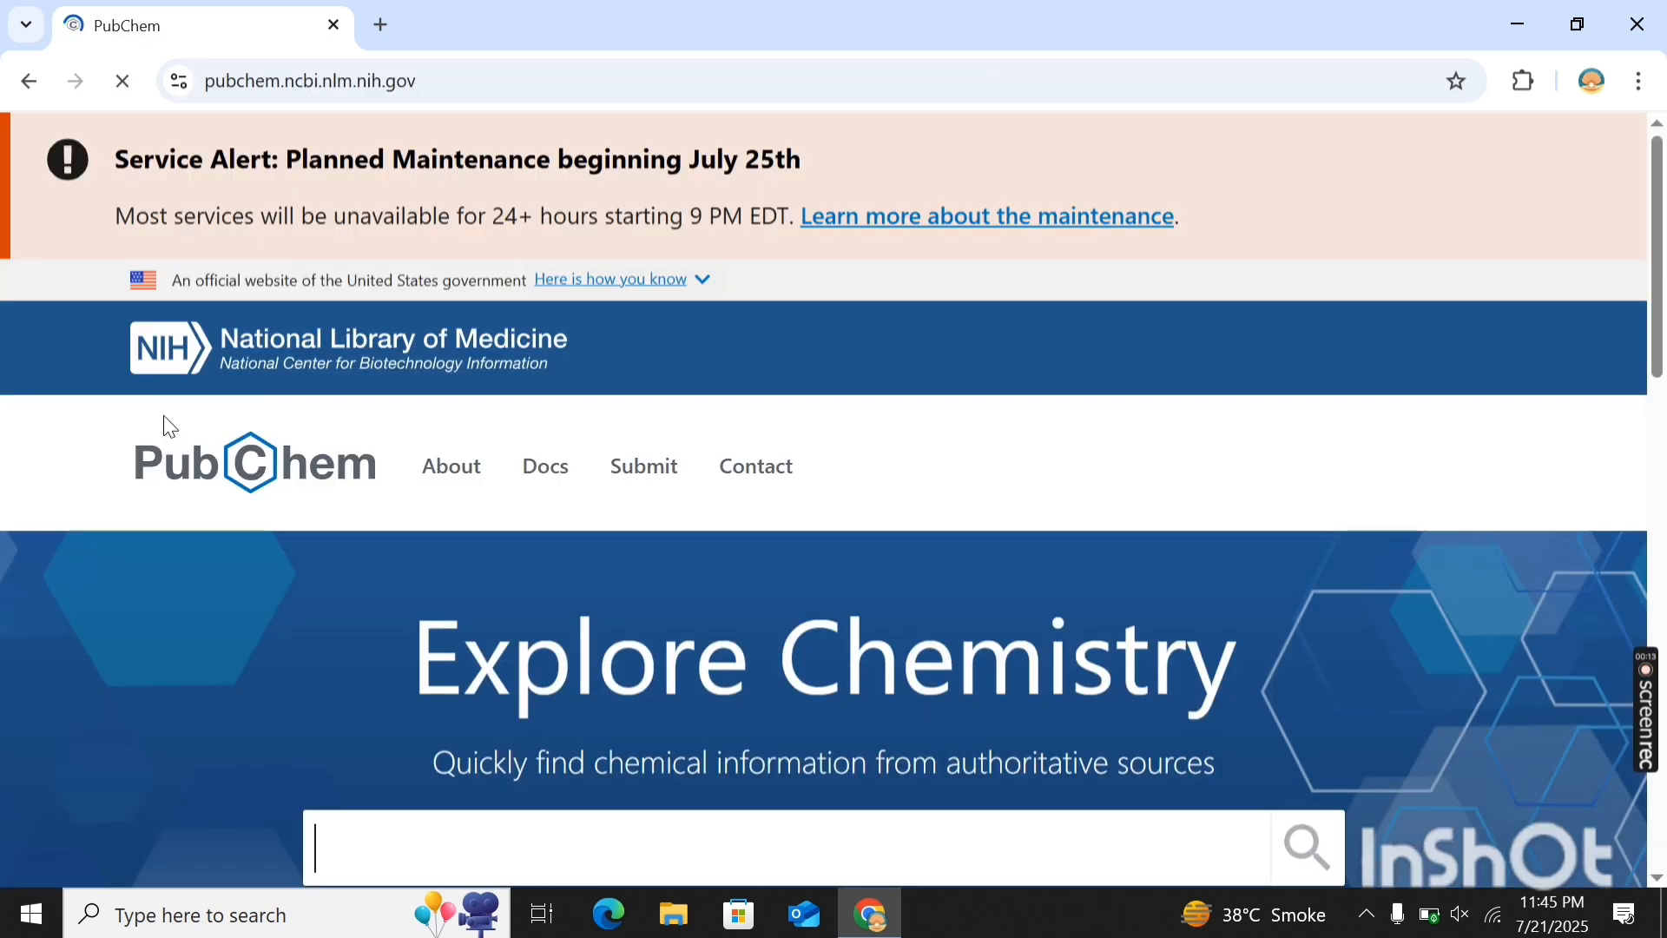
- Search PubChem for the compound Quercitin and open the best-match quercetin record
scroll(877, 517, "down", 5)
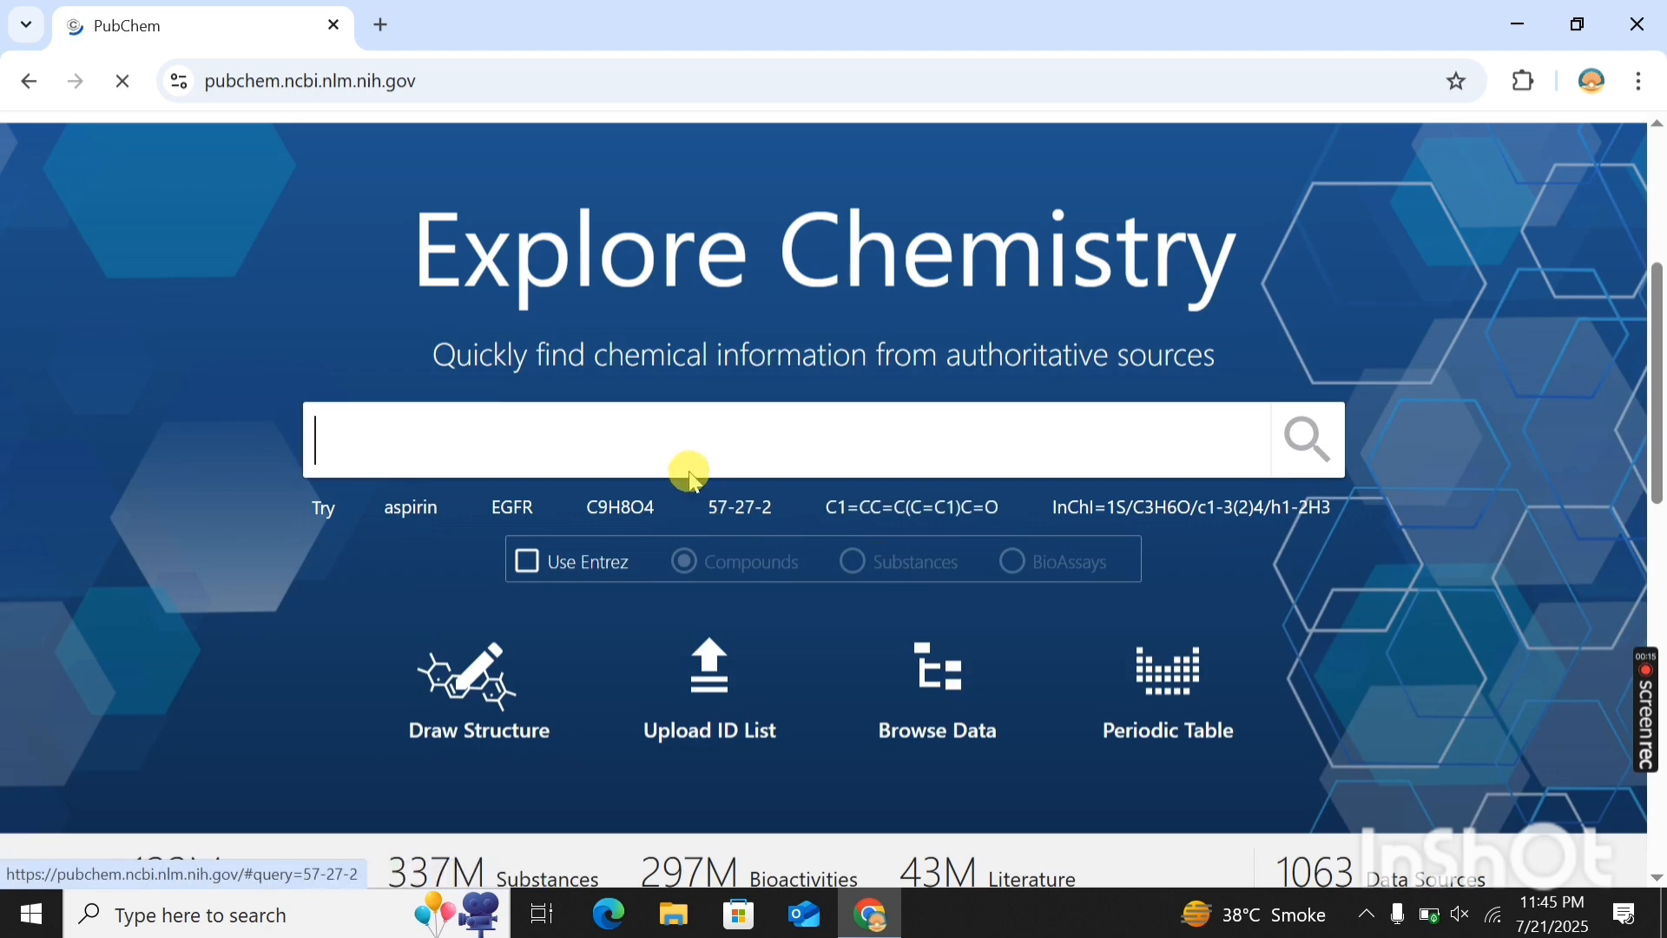
type("qu")
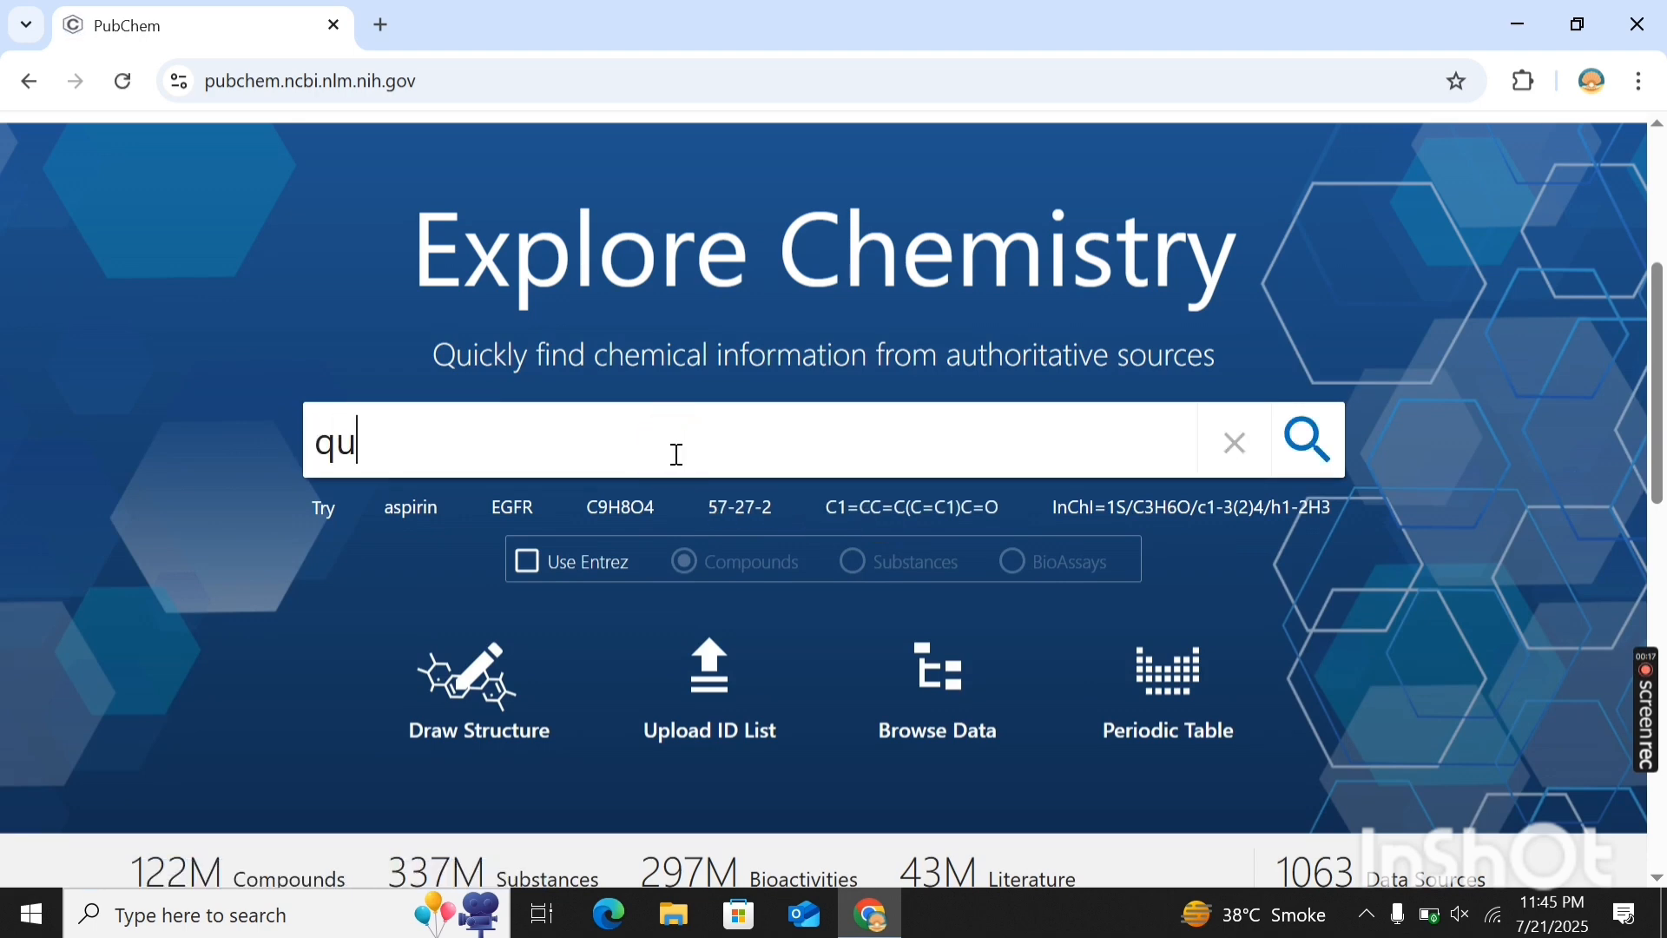
type("ercitin")
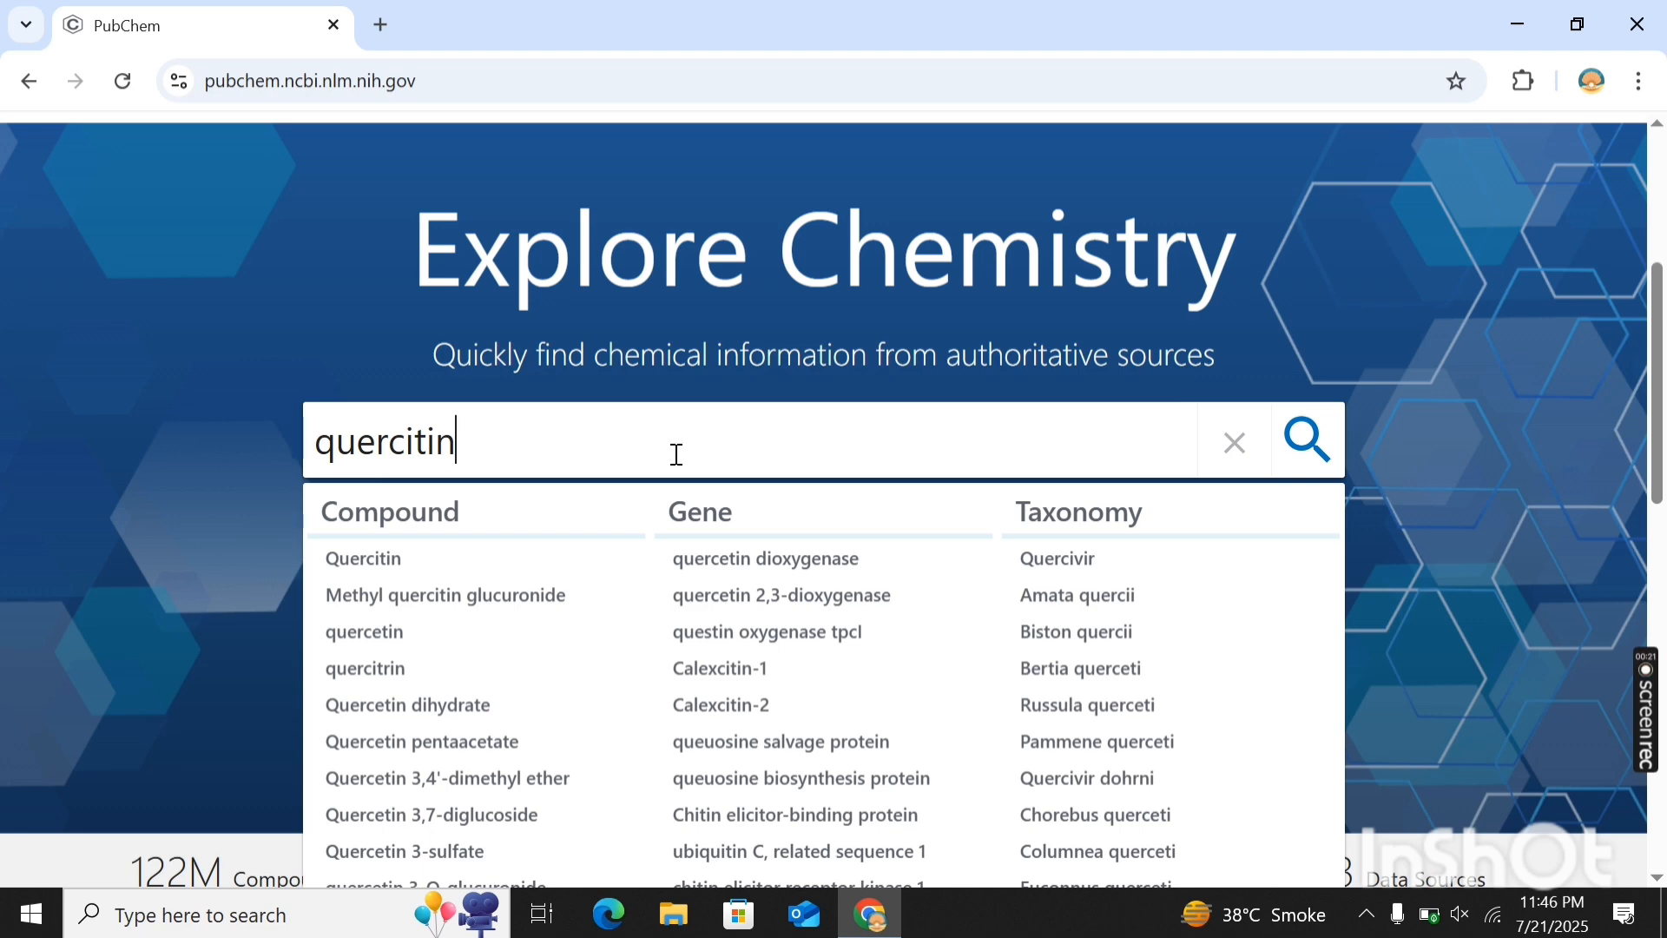
left_click(451, 553)
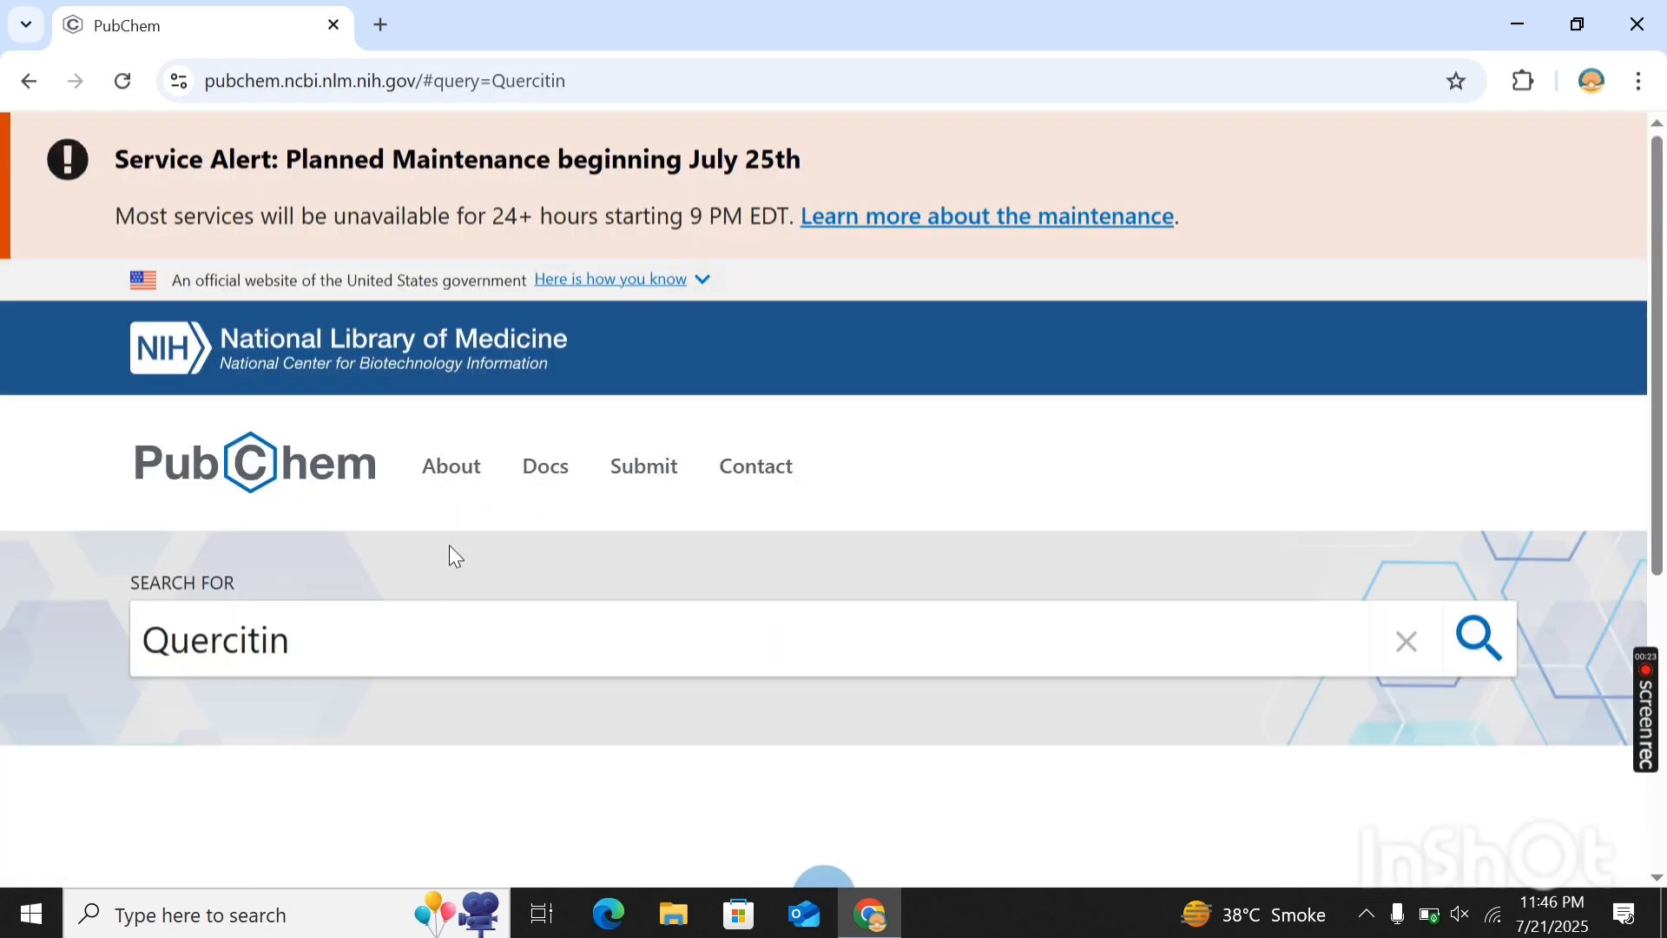
scroll(450, 547, "down", 4)
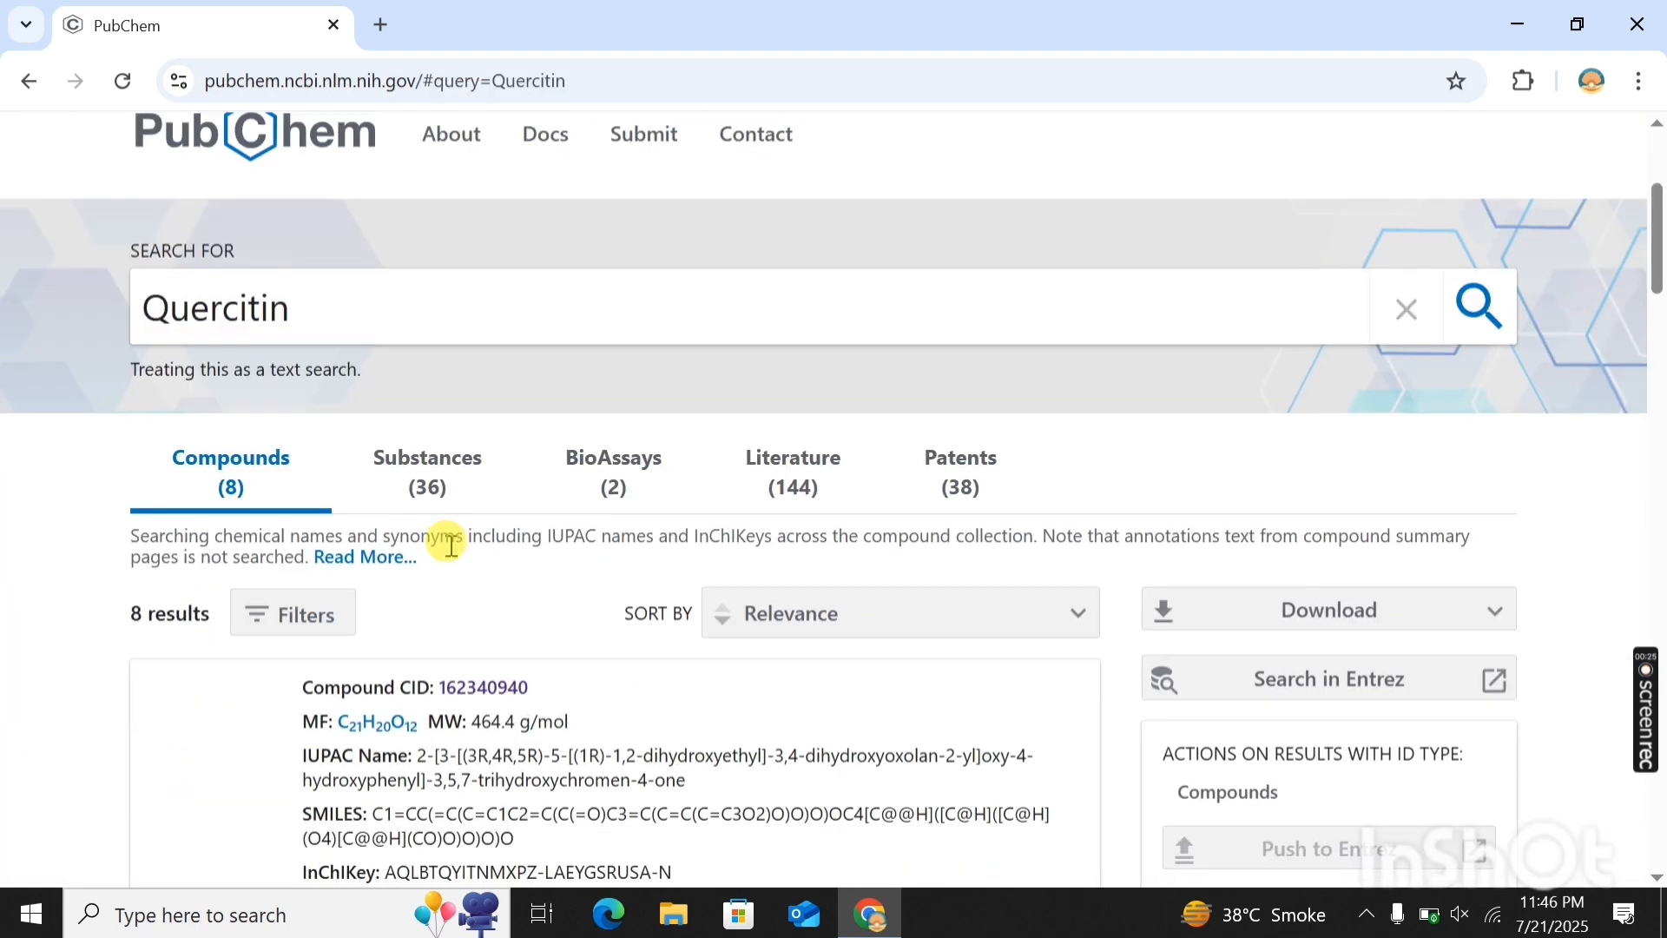
scroll(449, 544, "down", 2)
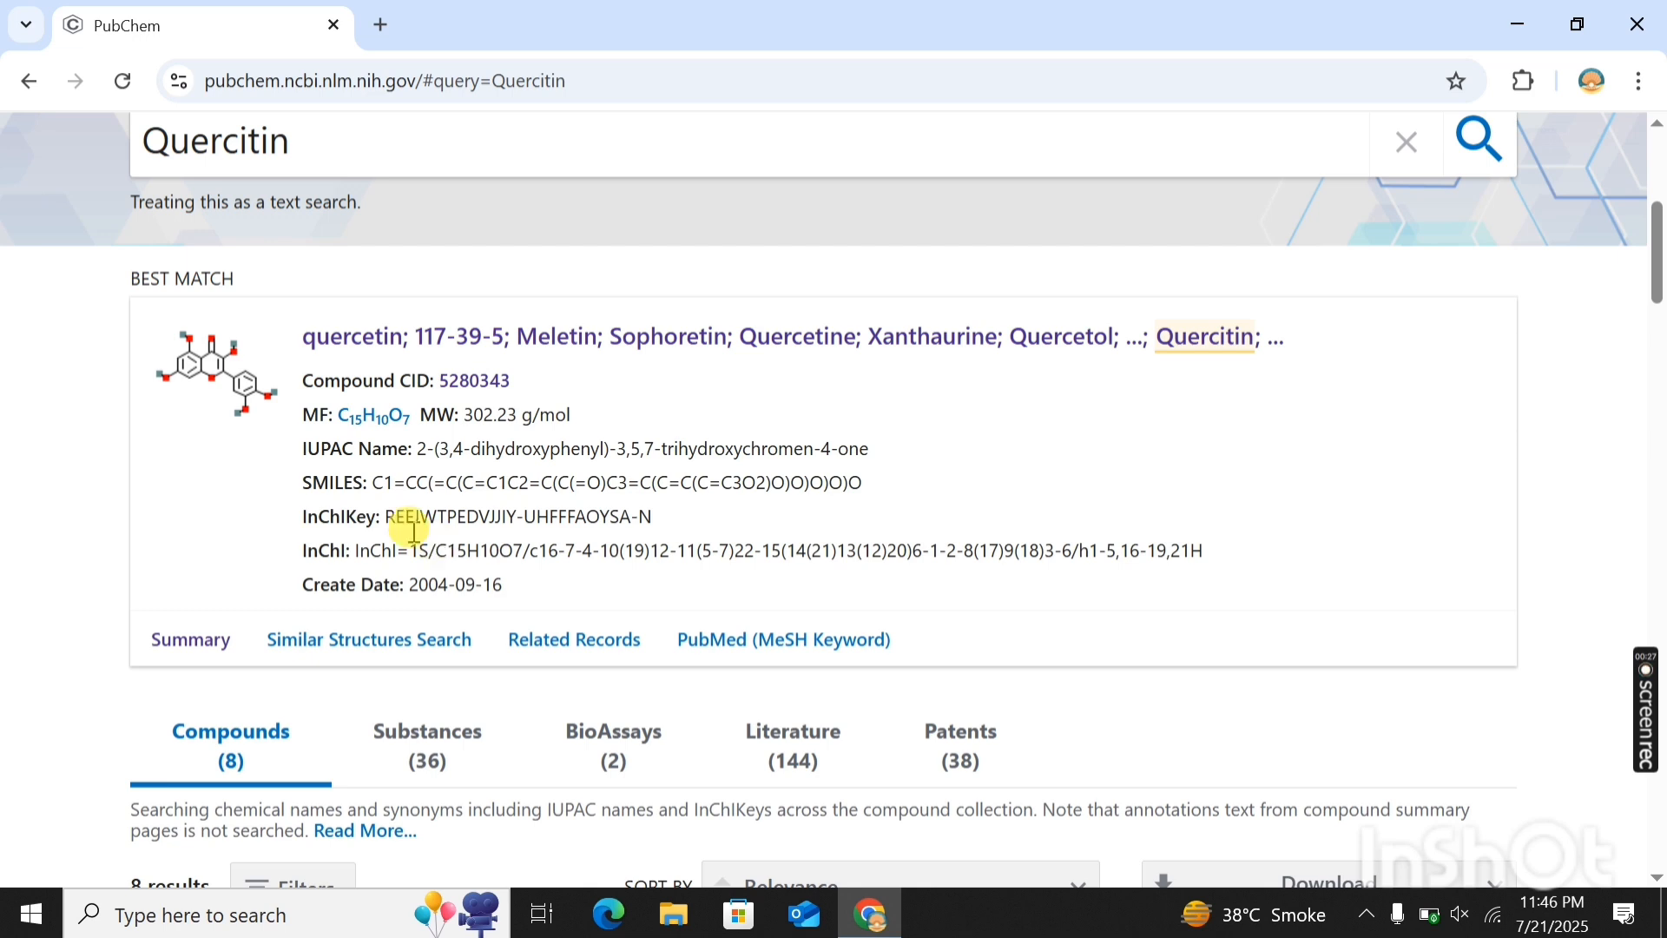
left_click(467, 346)
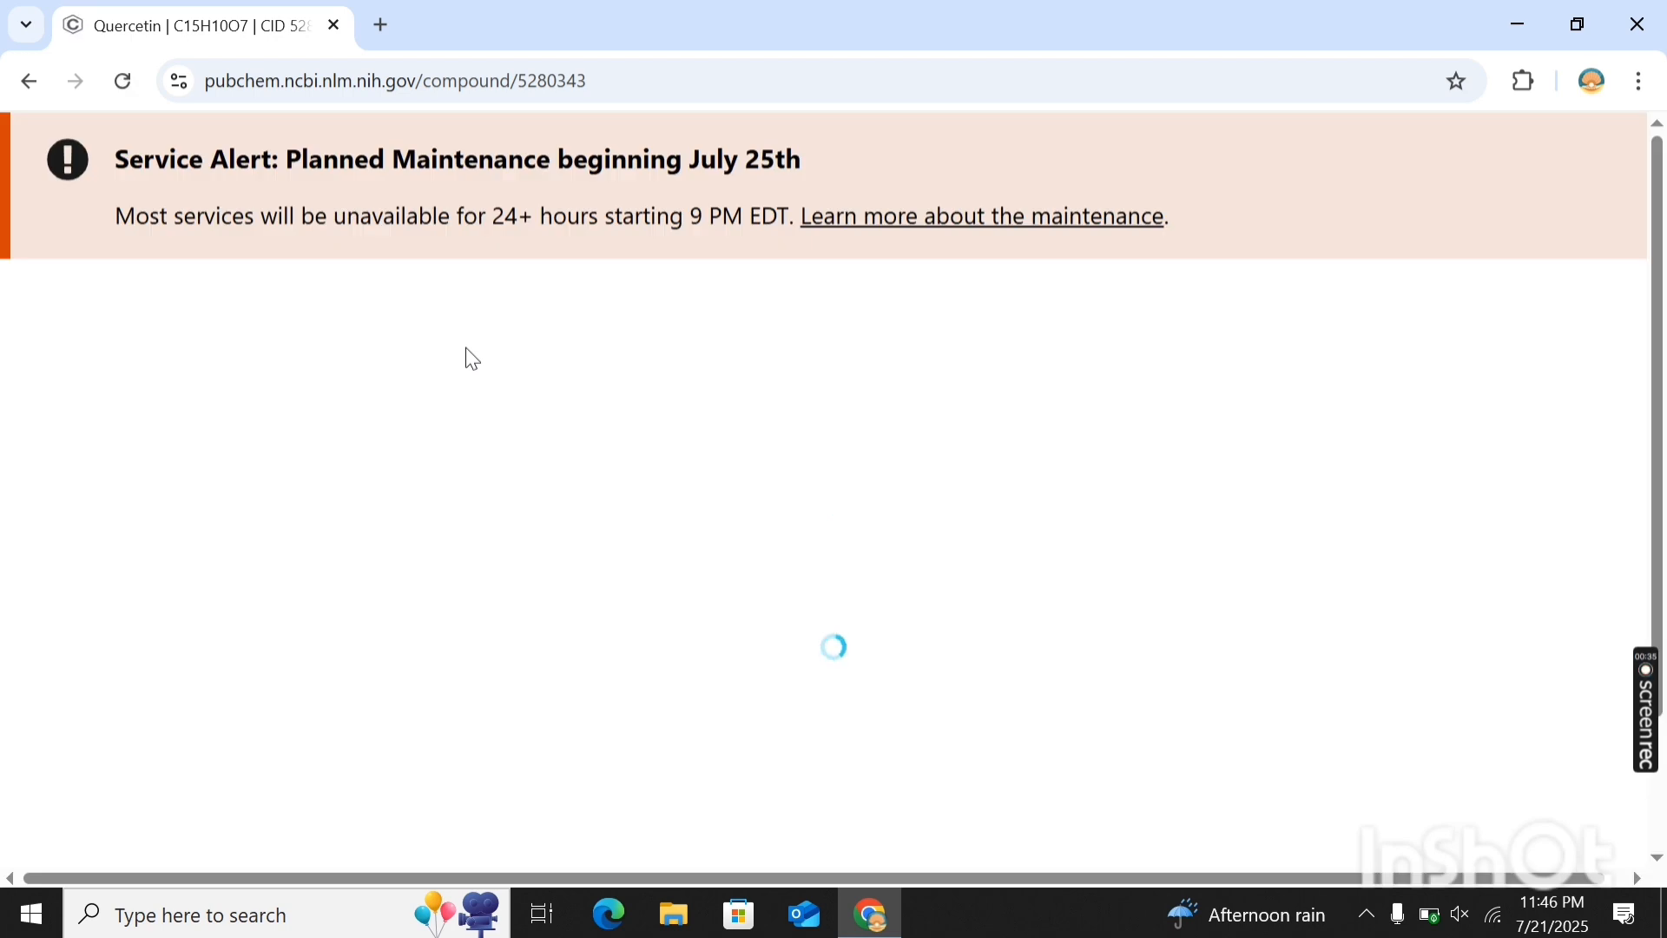
- Save quercetin's 3D conformer as an SDF file and close the download options
scroll(1381, 569, "down", 3)
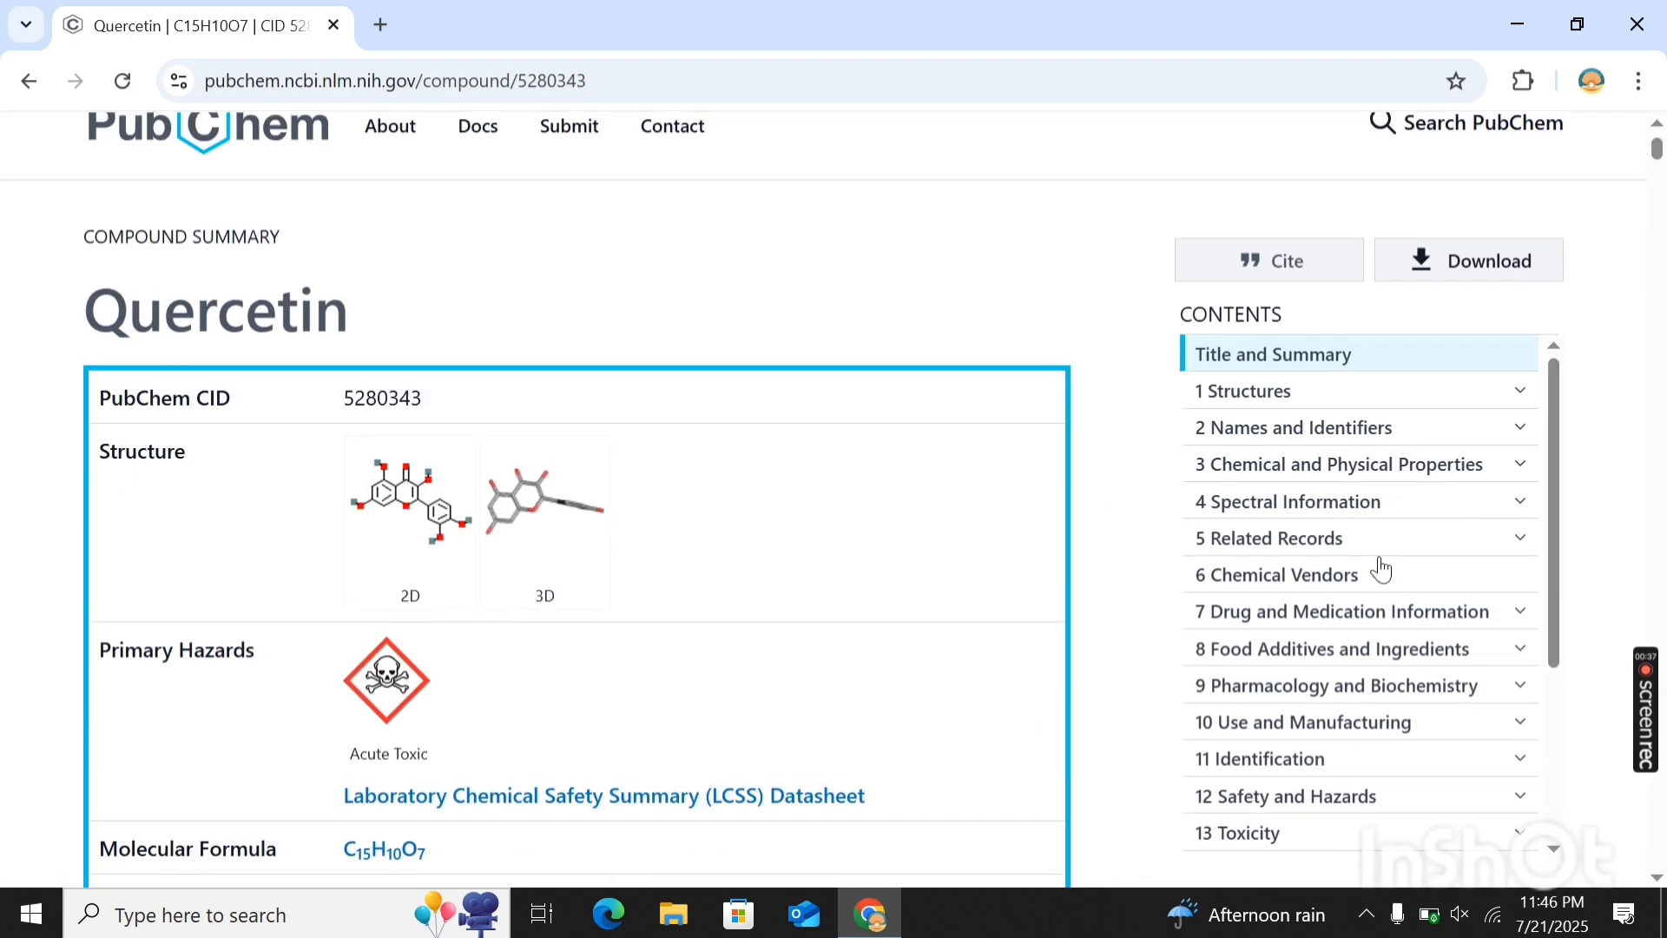
left_click(1466, 300)
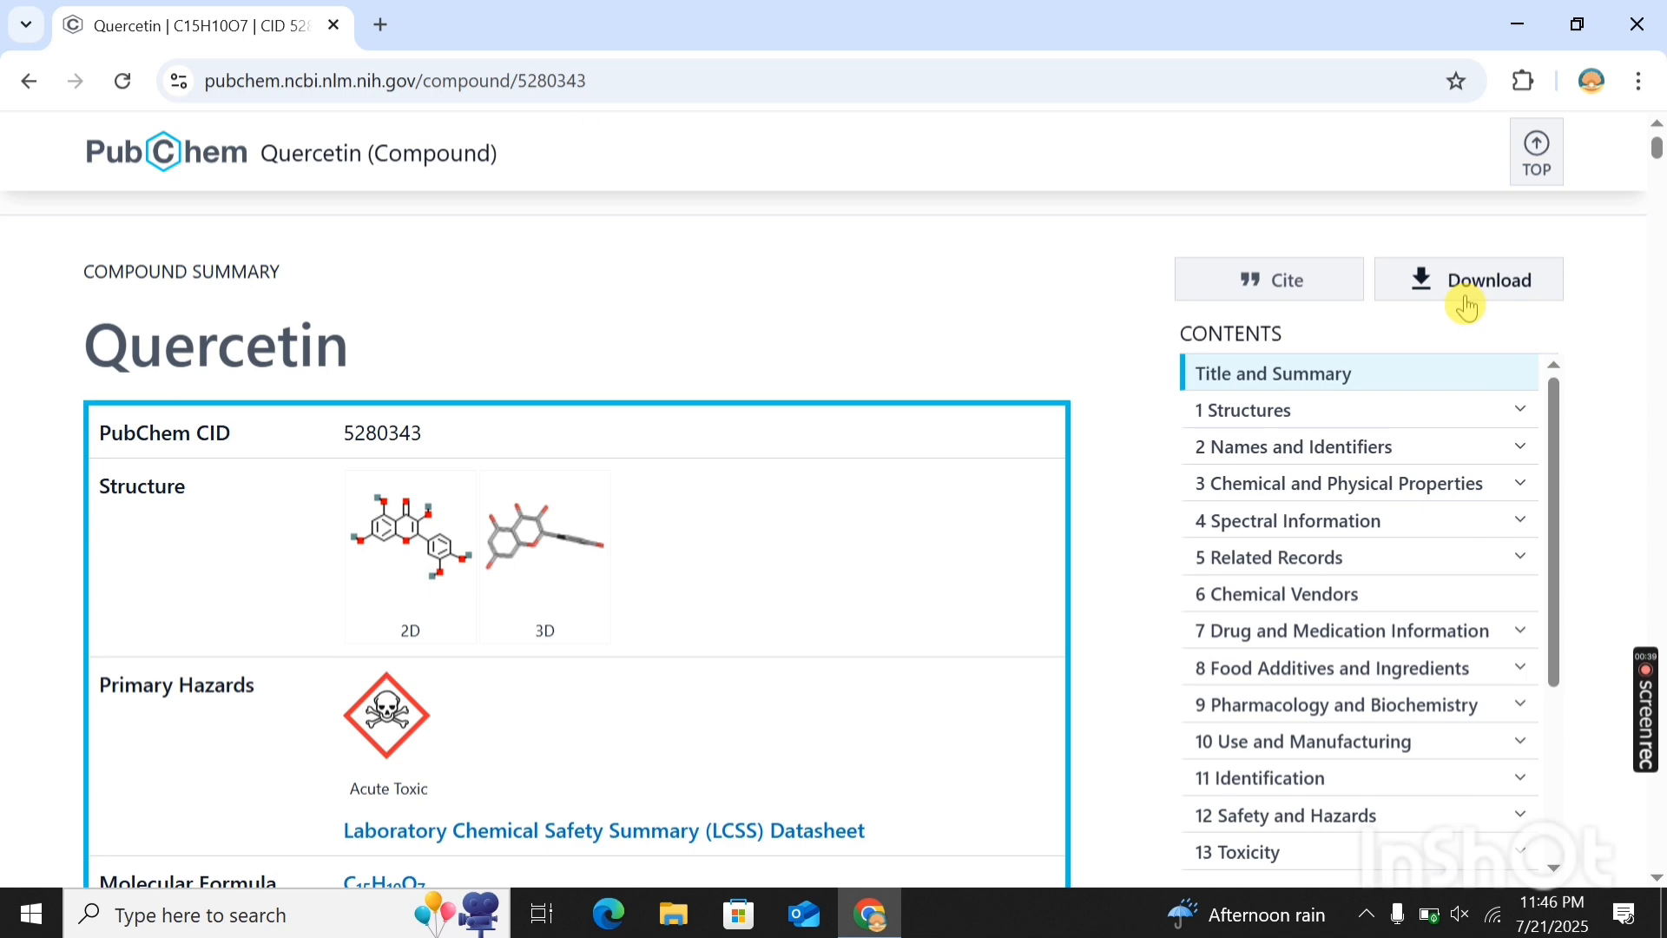
scroll(882, 434, "down", 4)
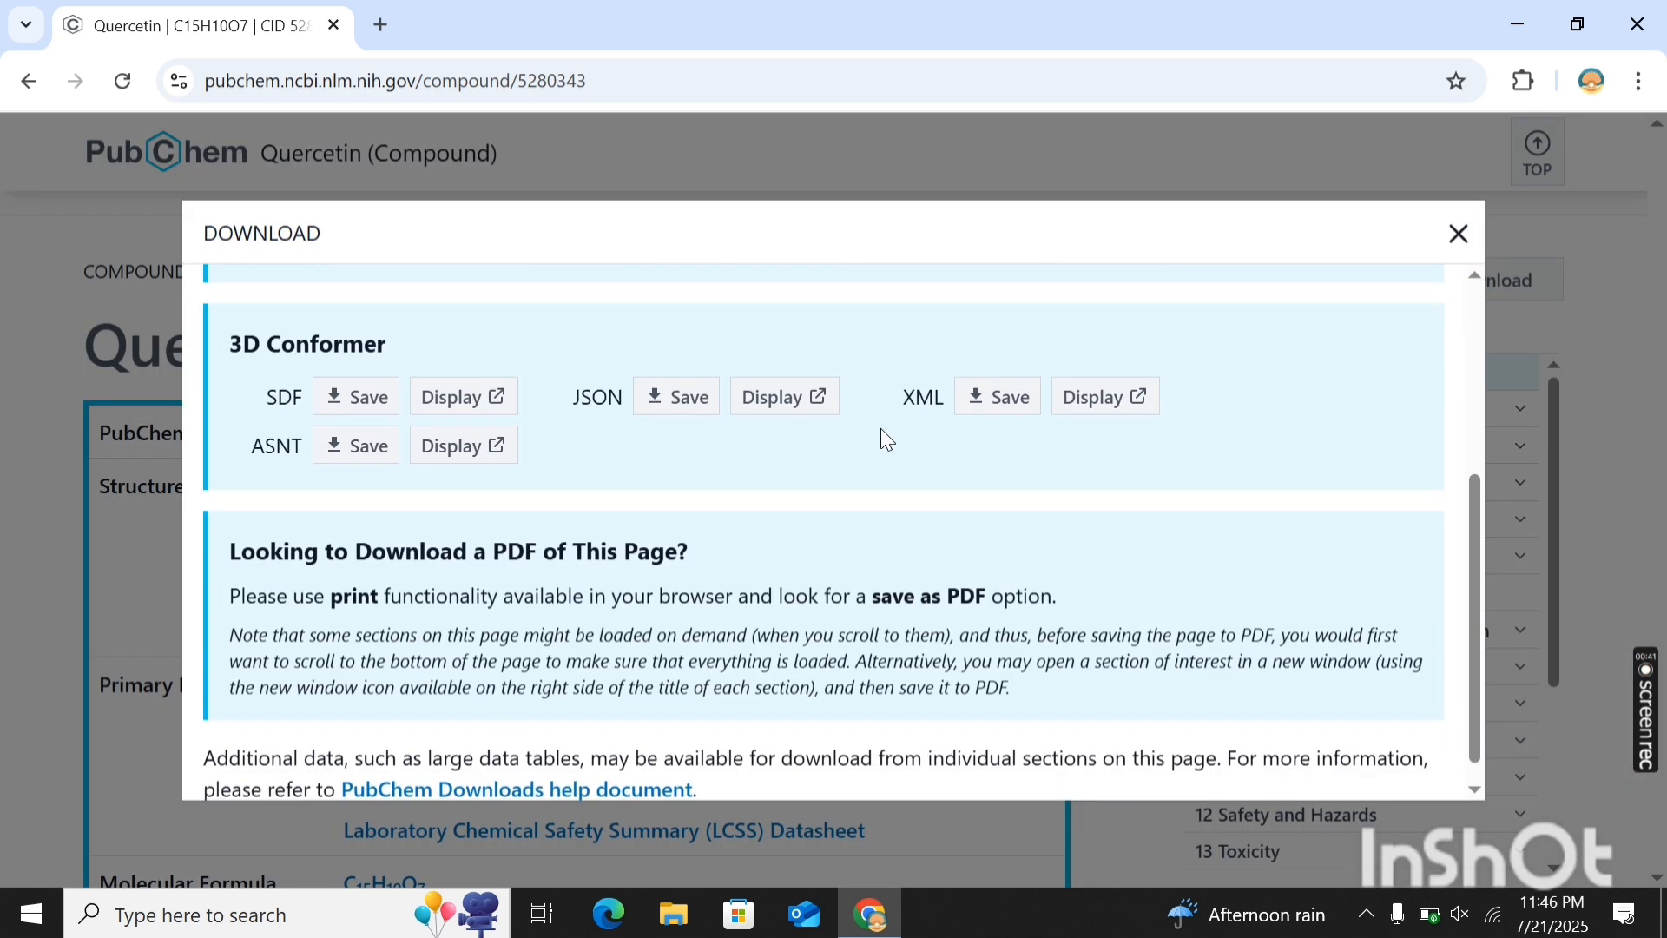
left_click(345, 399)
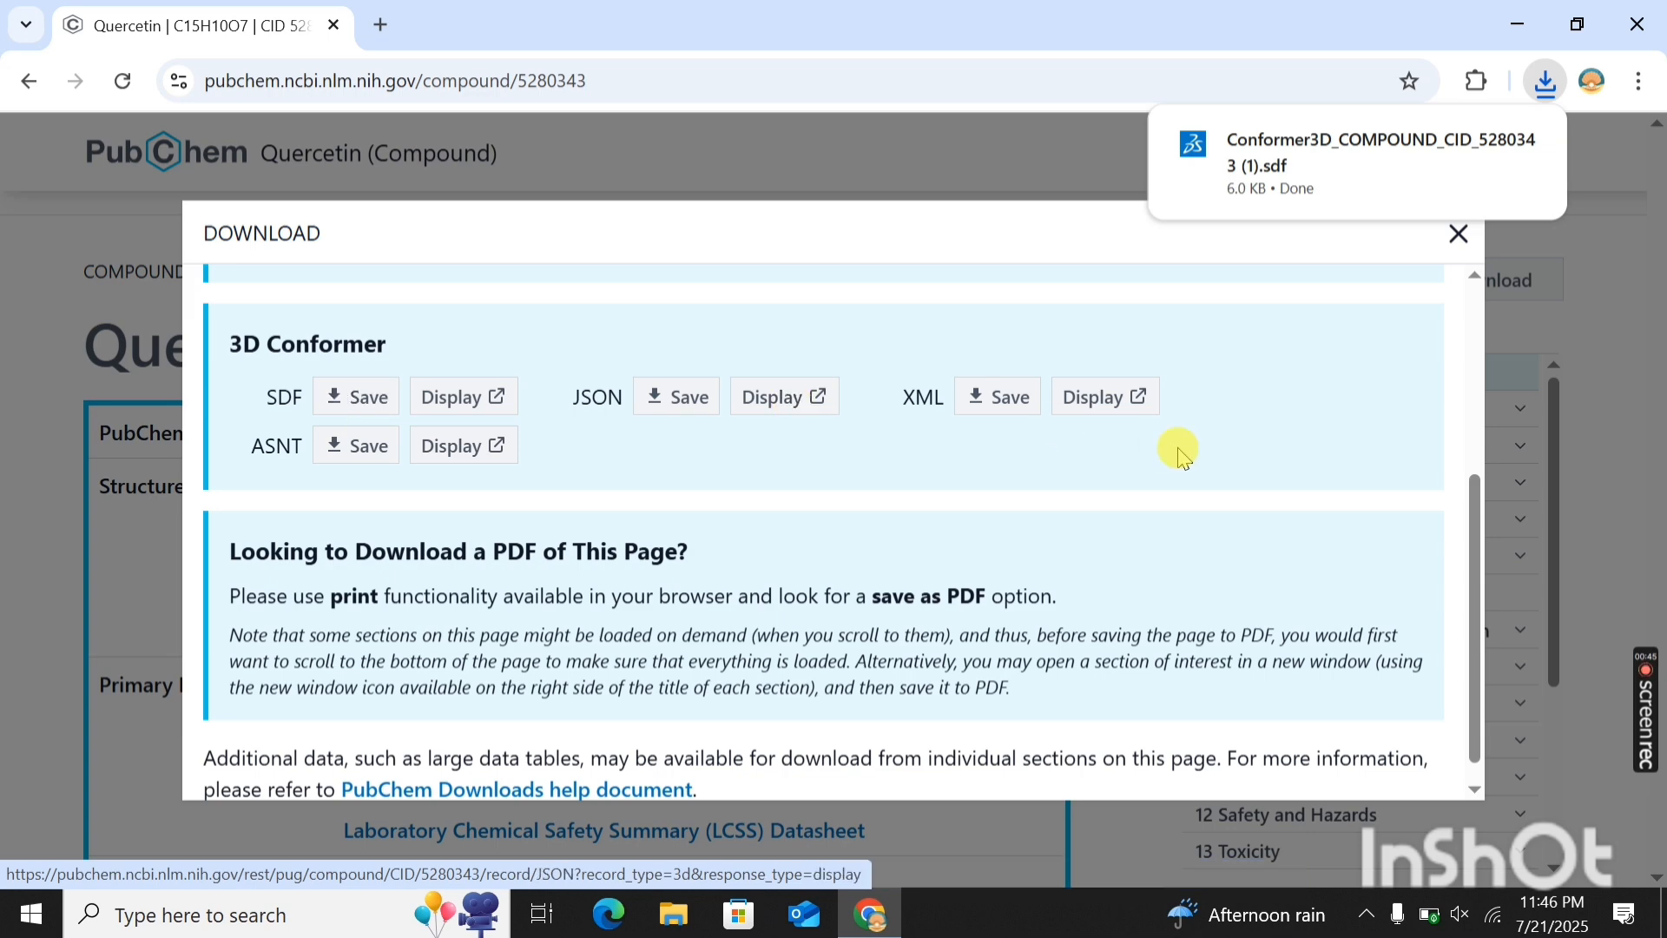
scroll(1276, 390, "up", 5)
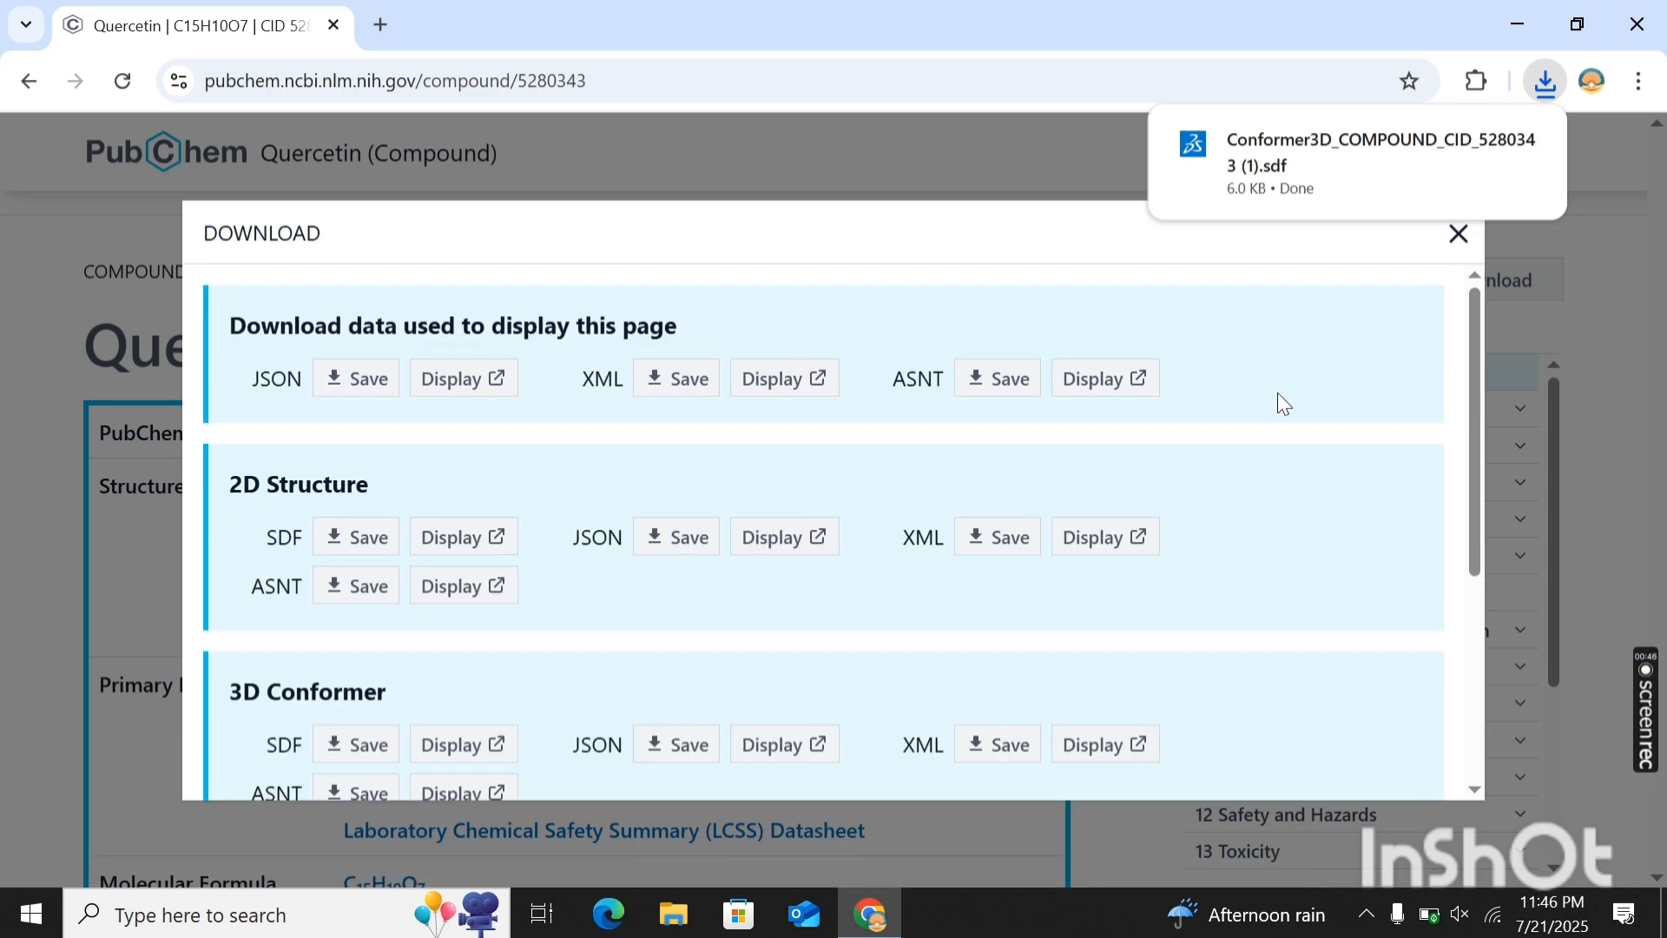
left_click(1458, 235)
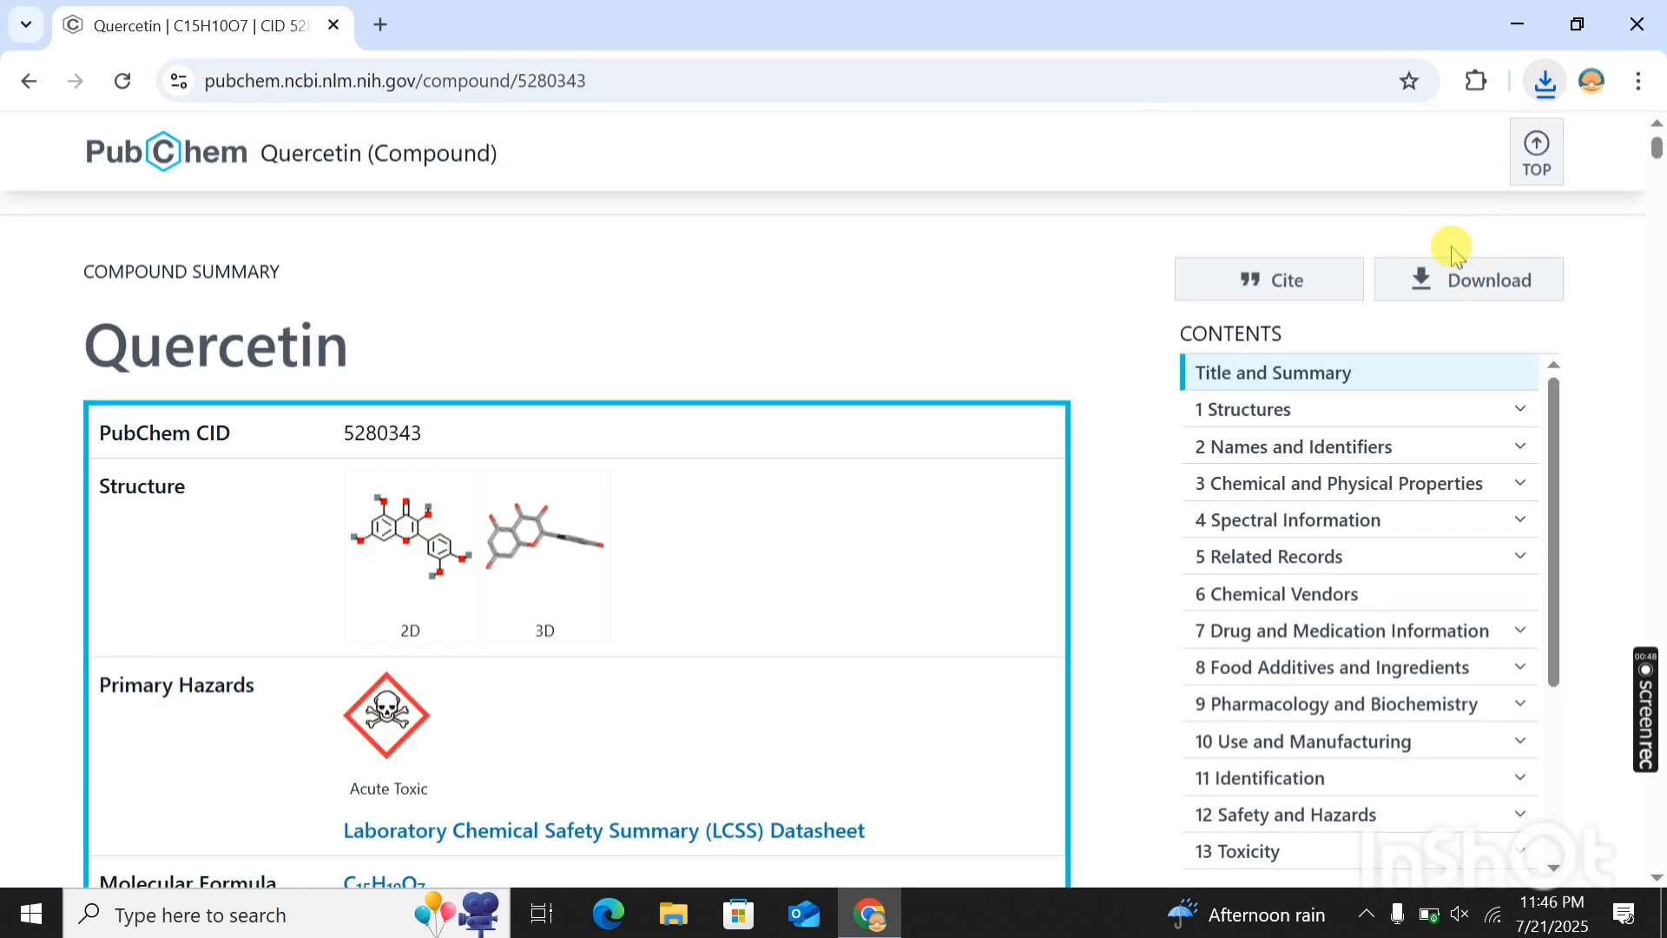
- Return from the quercetin record, search PubChem for "paliperidon" and open the Paliperidone compound record
left_click(31, 81)
scroll(499, 258, "up", 2)
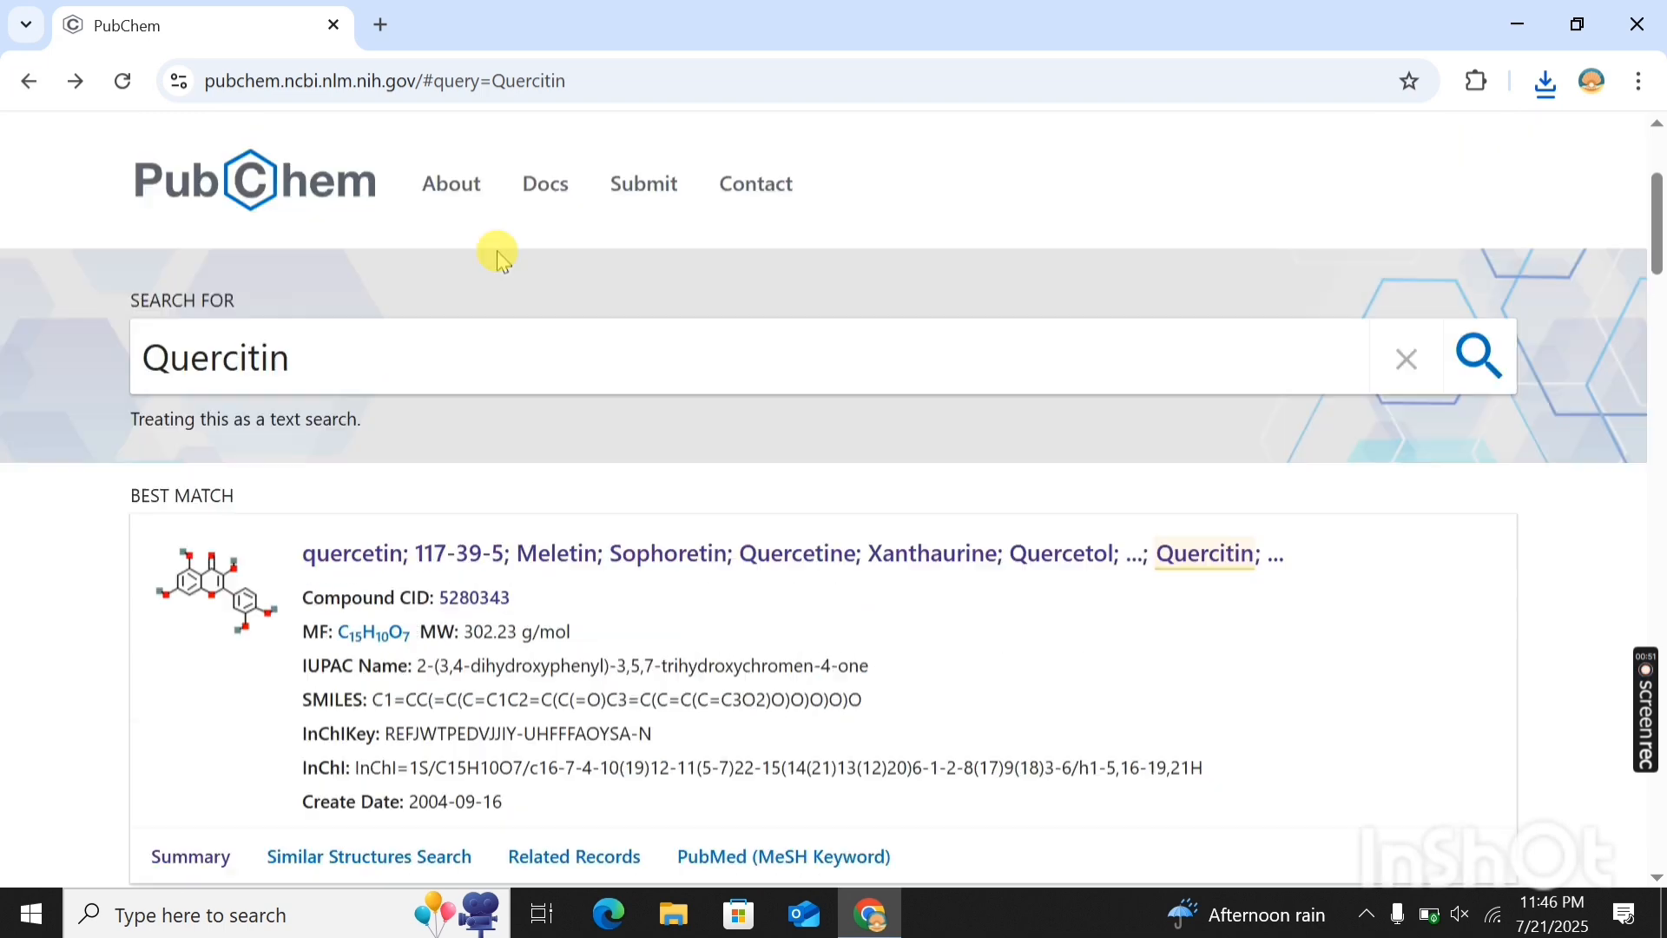
scroll(498, 251, "up", 1)
left_click(1393, 449)
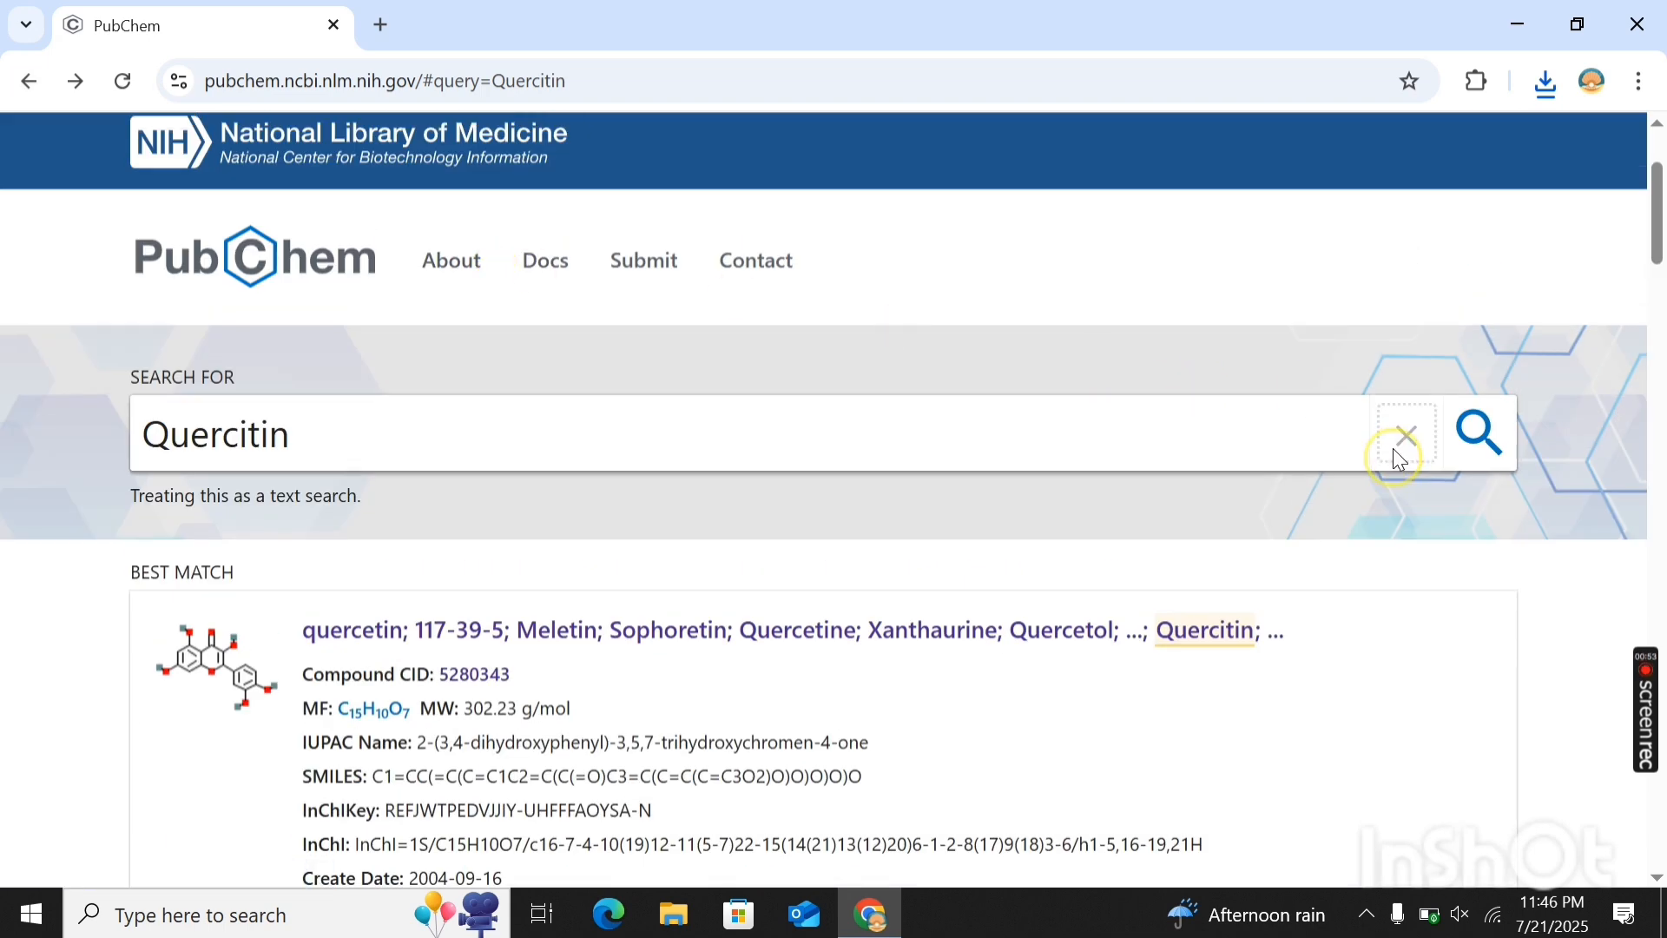
type("p")
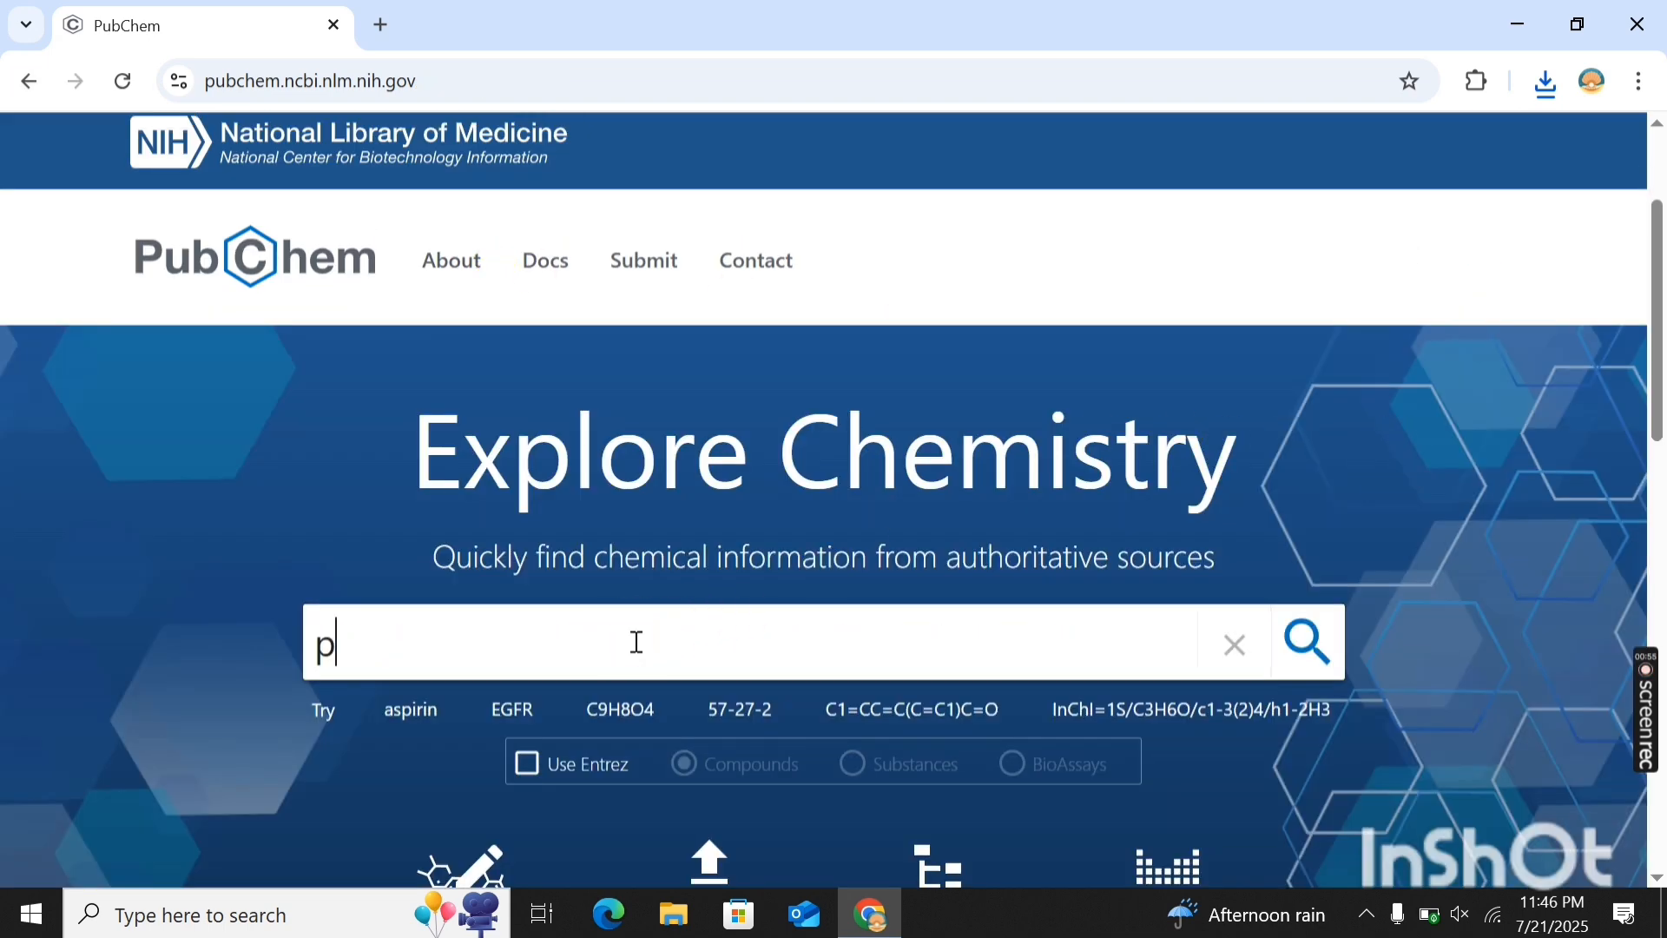
type("aliperid")
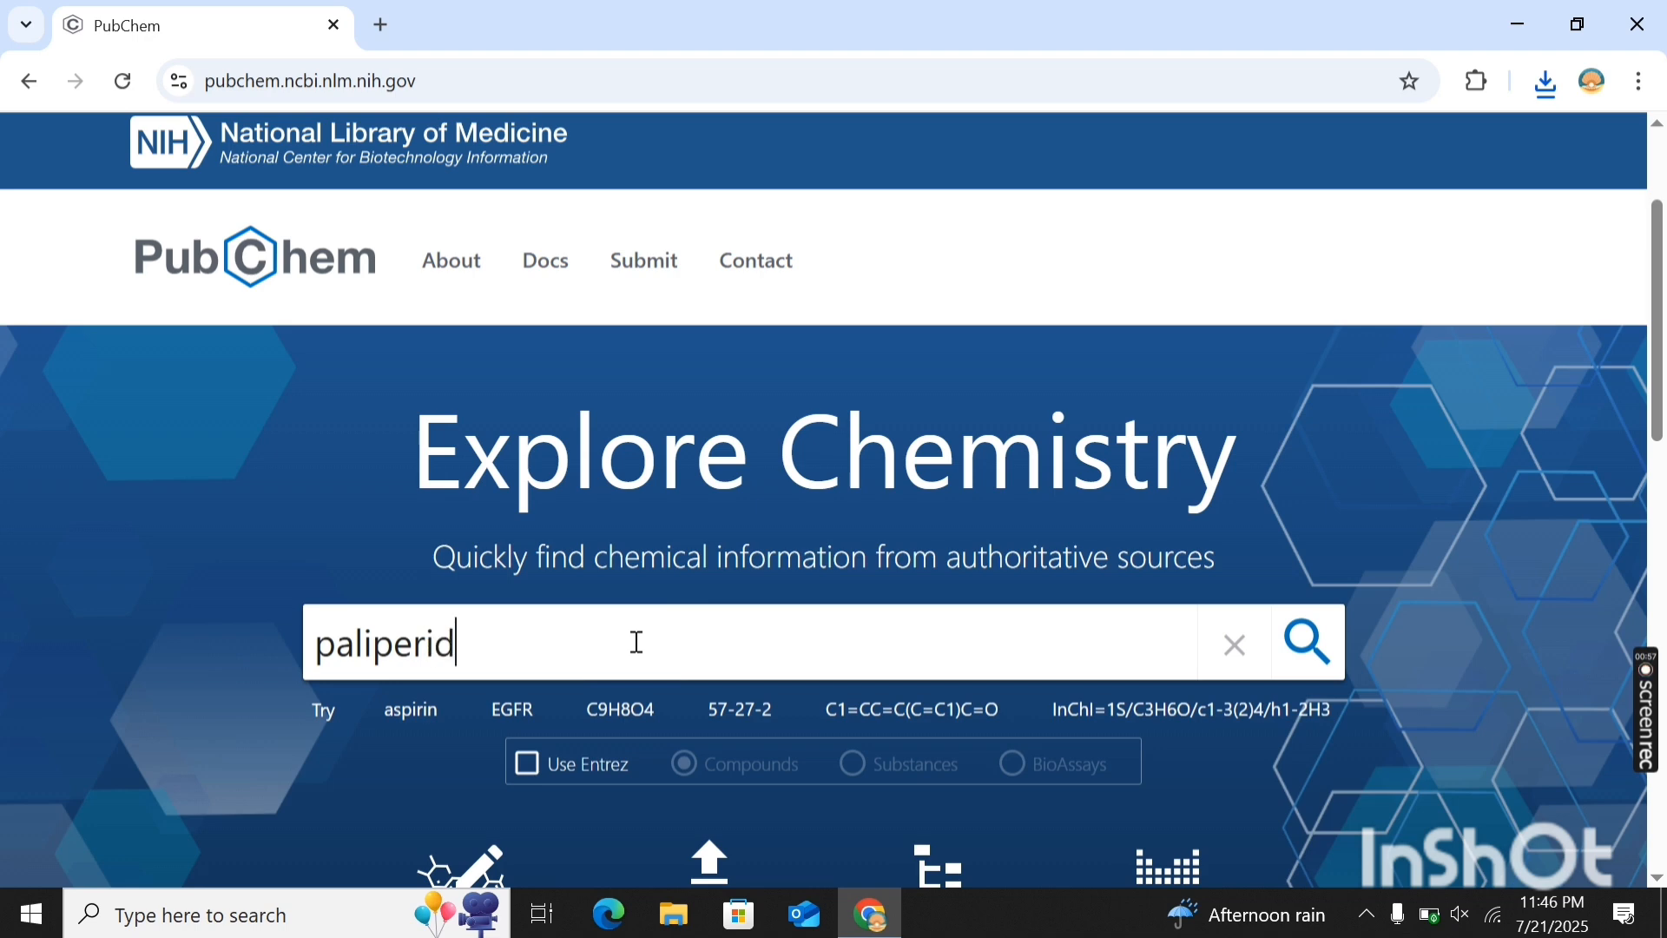
type("on")
key("Return")
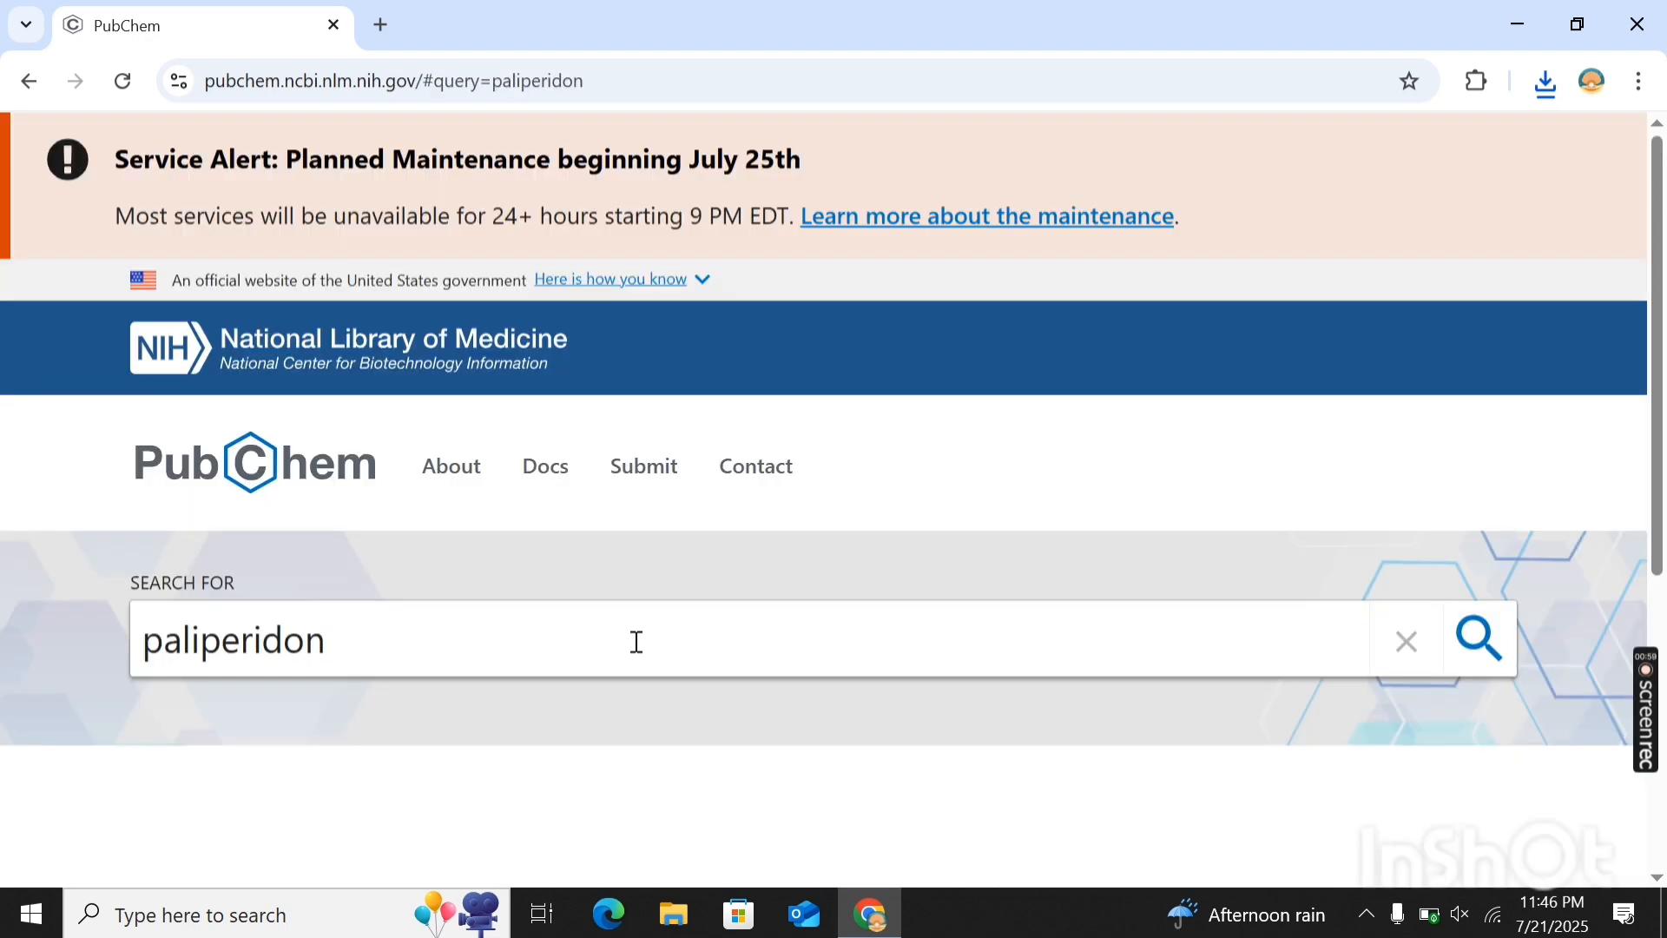
scroll(637, 647, "down", 2)
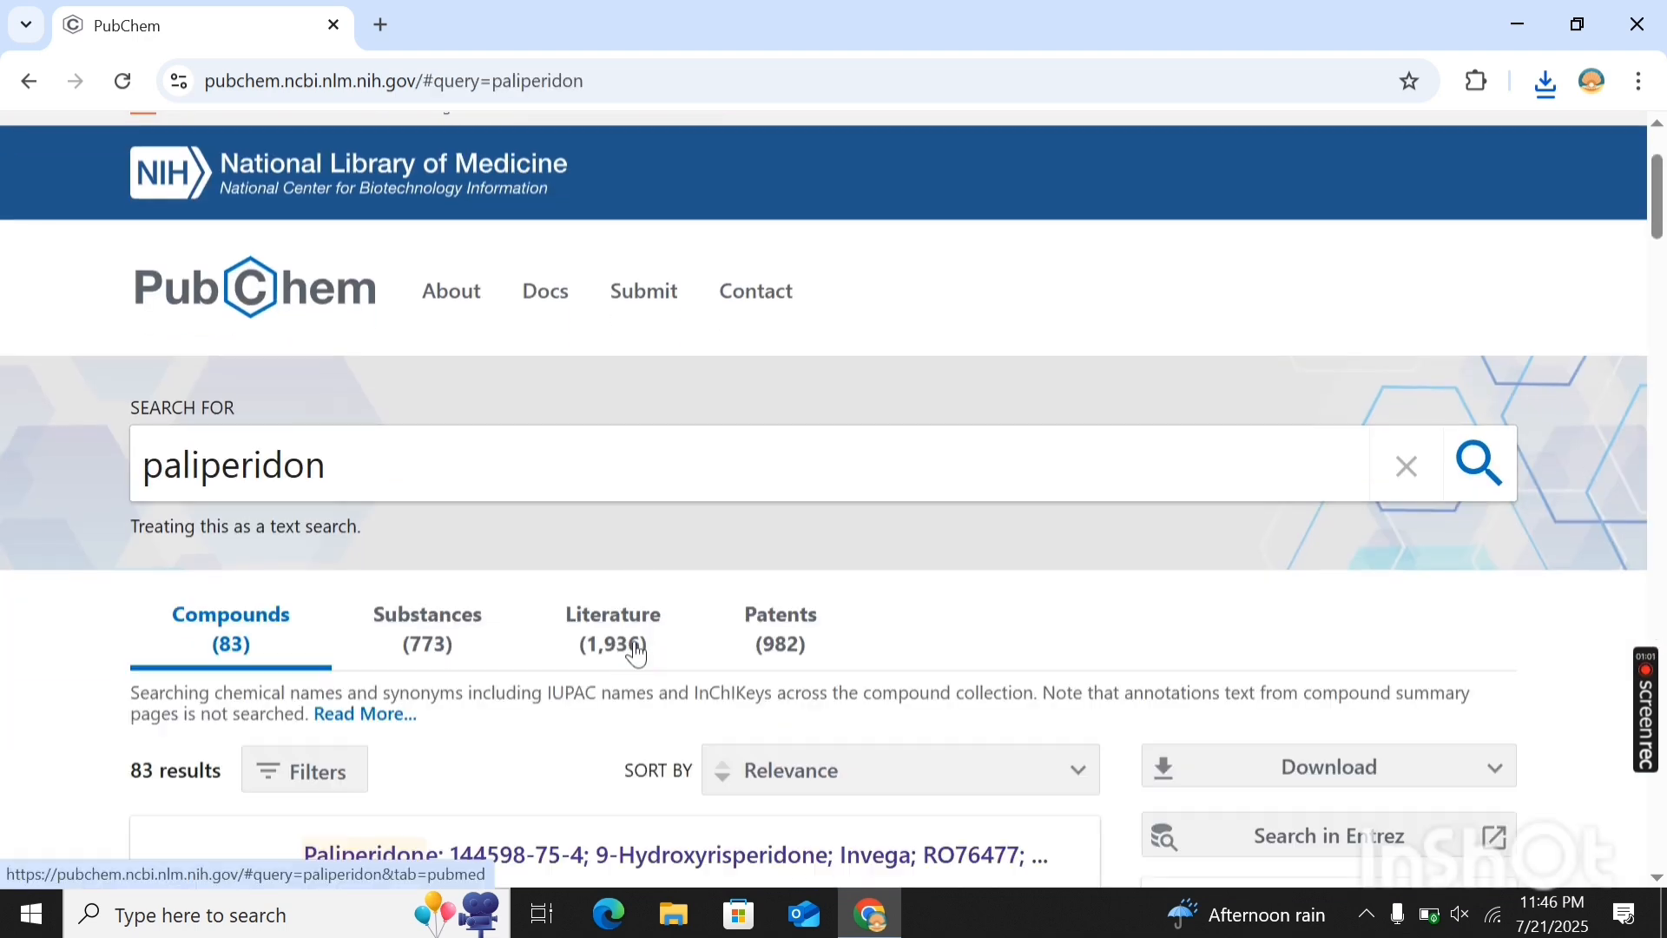
scroll(637, 652, "down", 2)
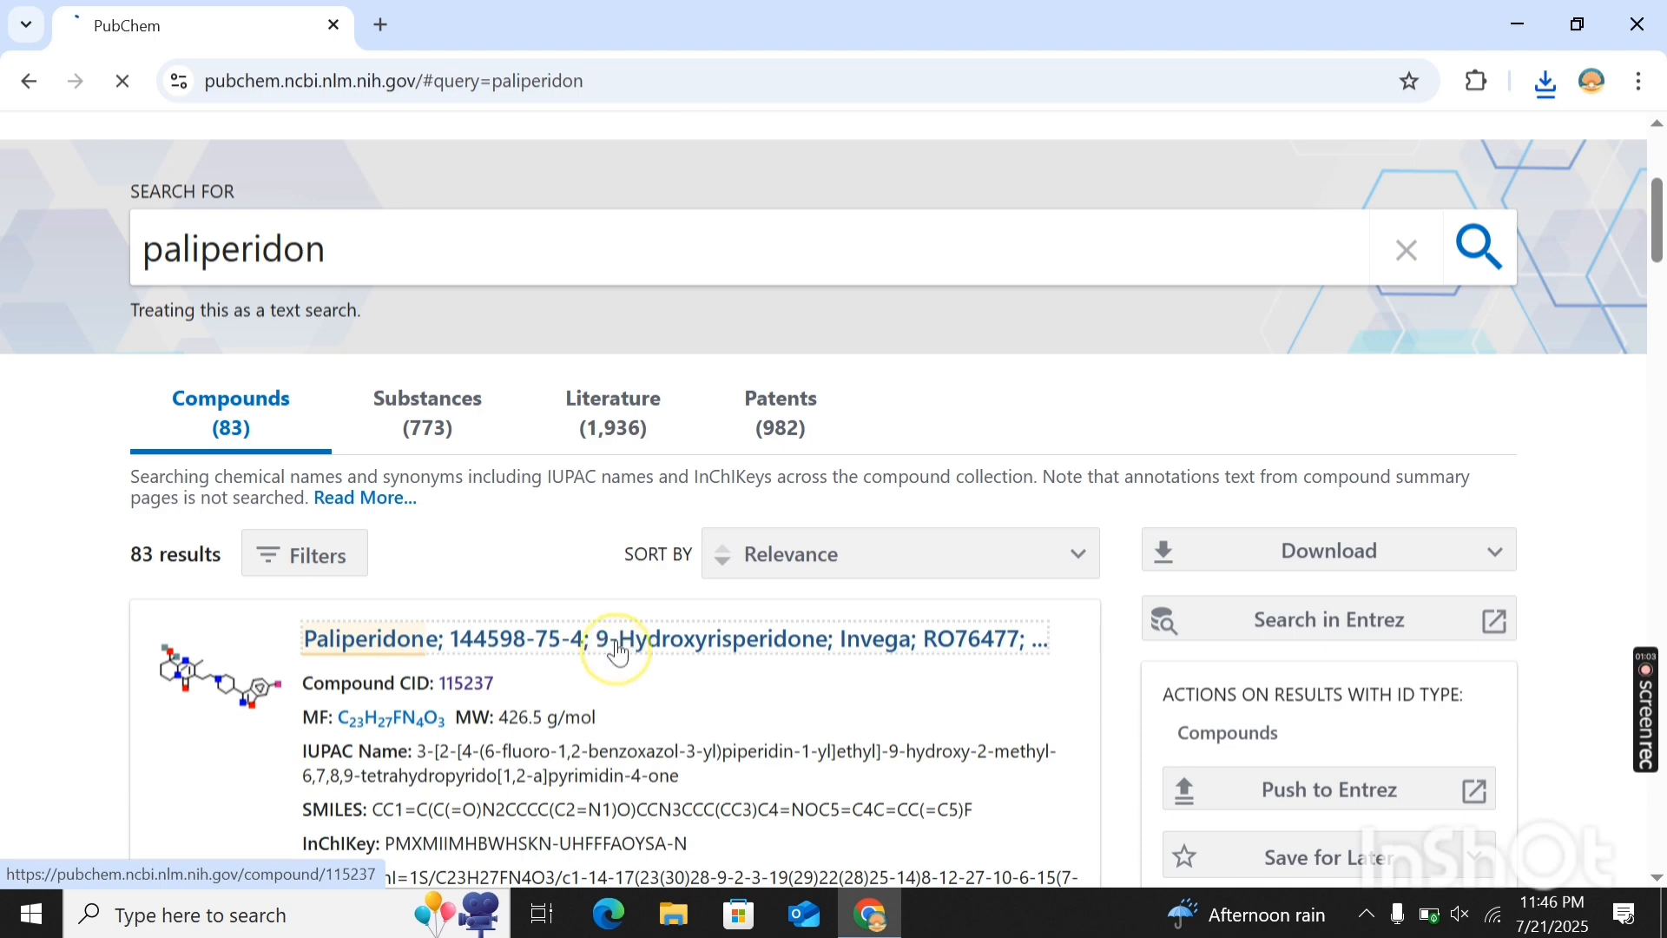
left_click(616, 642)
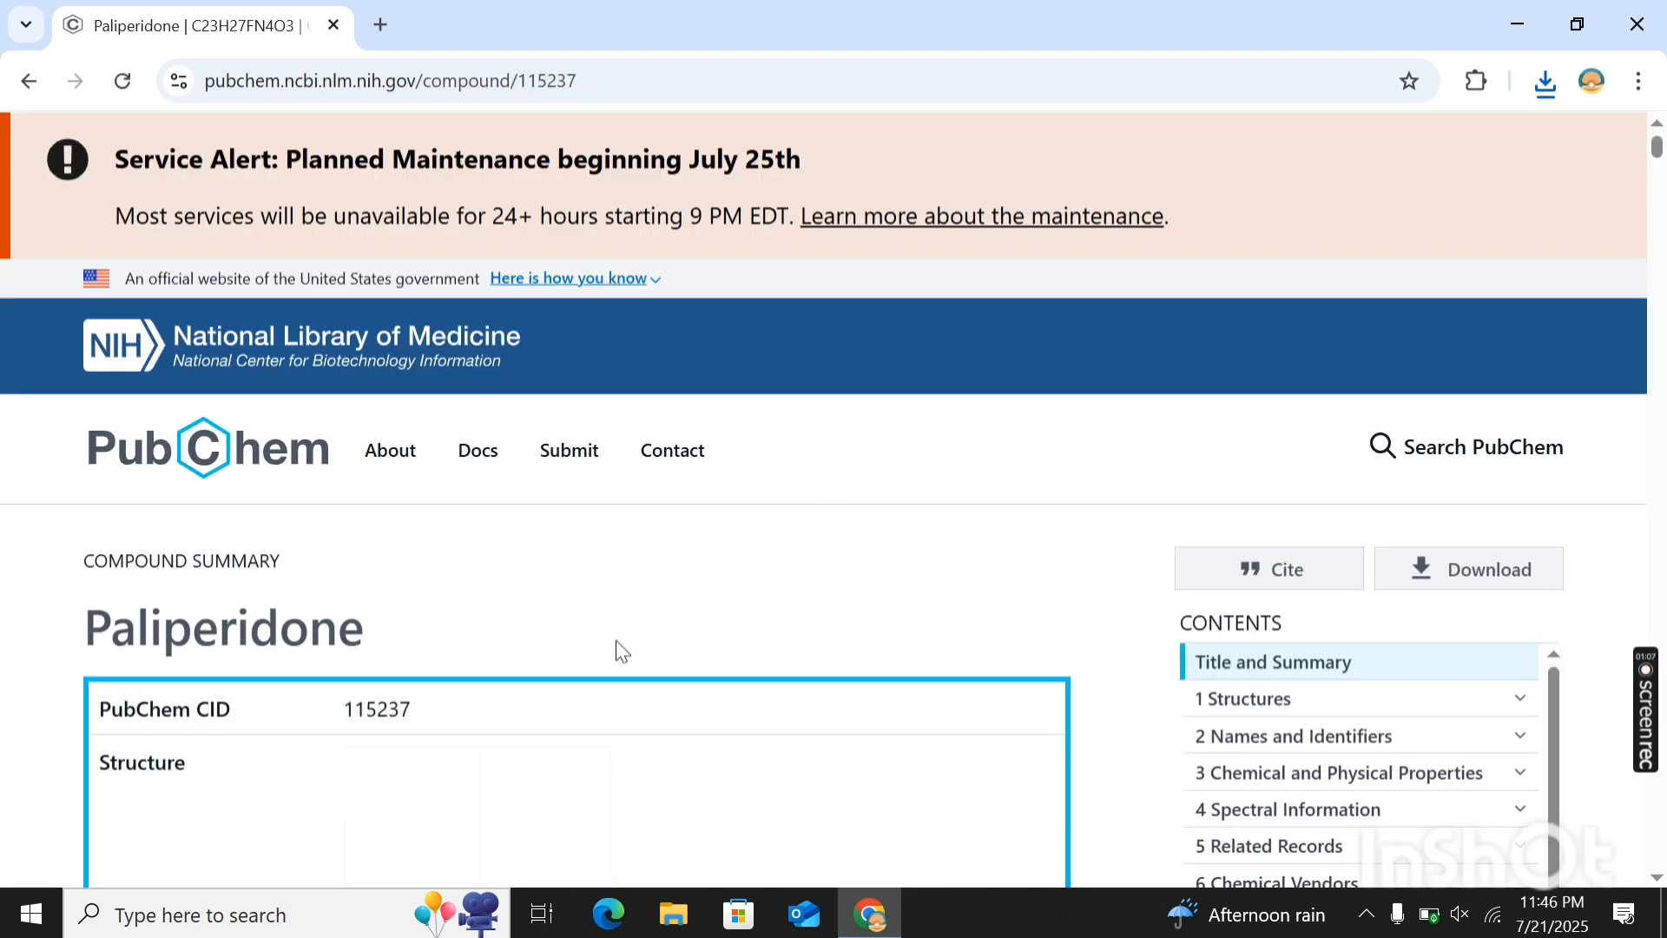
- Save paliperidone's 3D conformer as an SDF file and close the download options
scroll(618, 651, "down", 3)
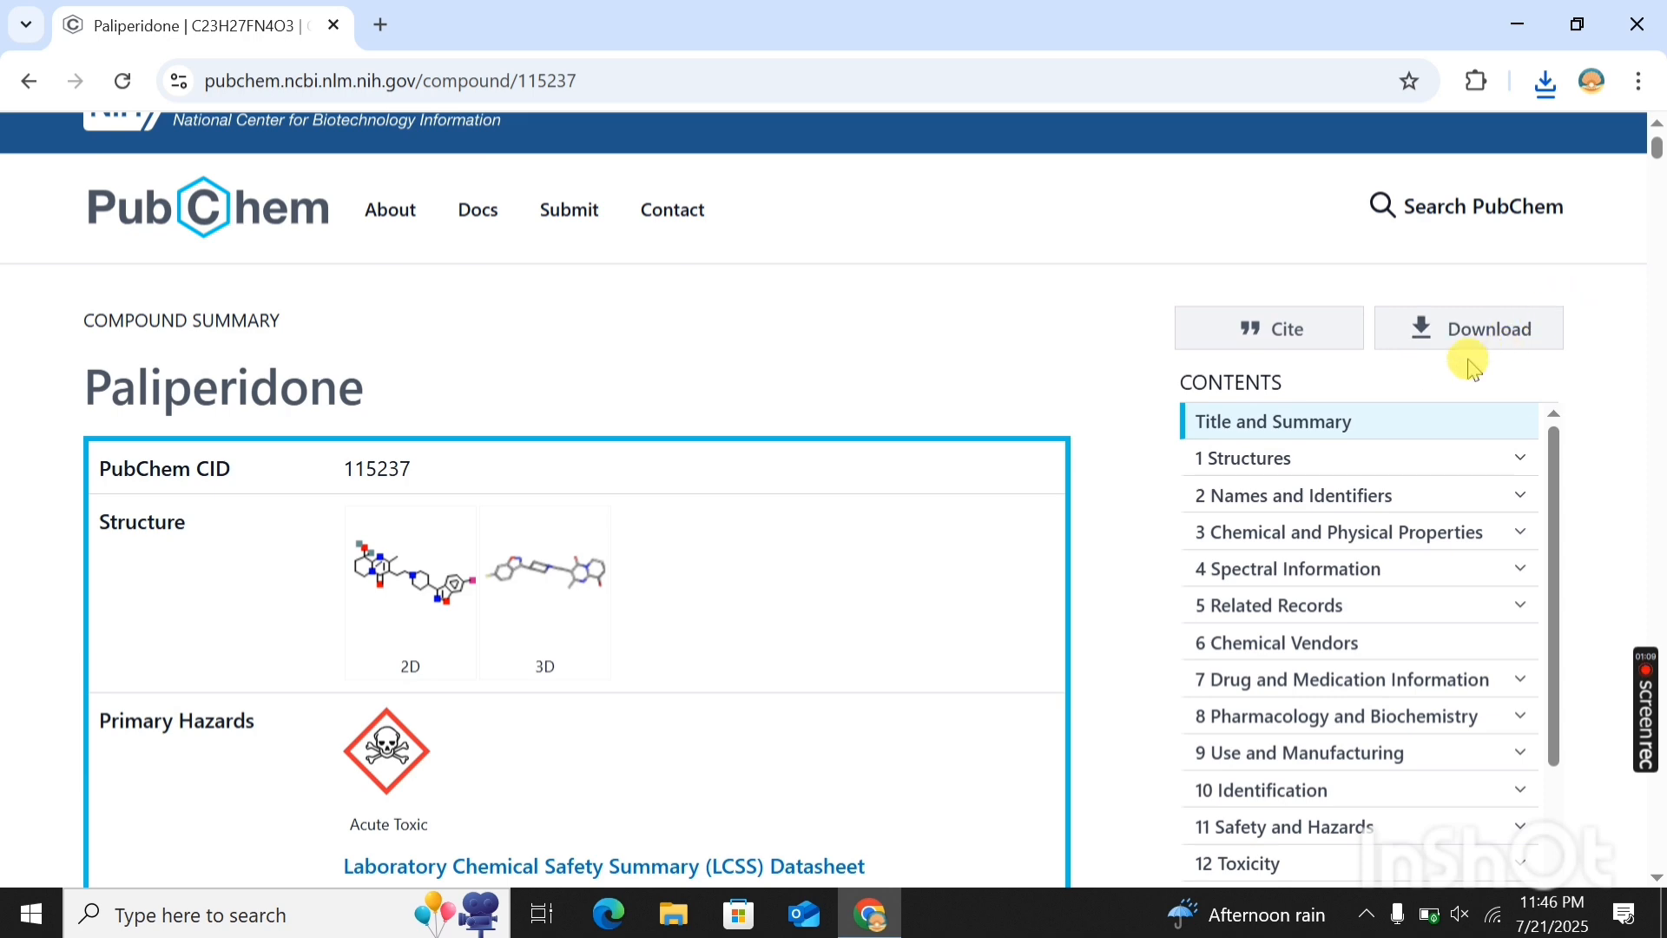
scroll(1467, 363, "down", 1)
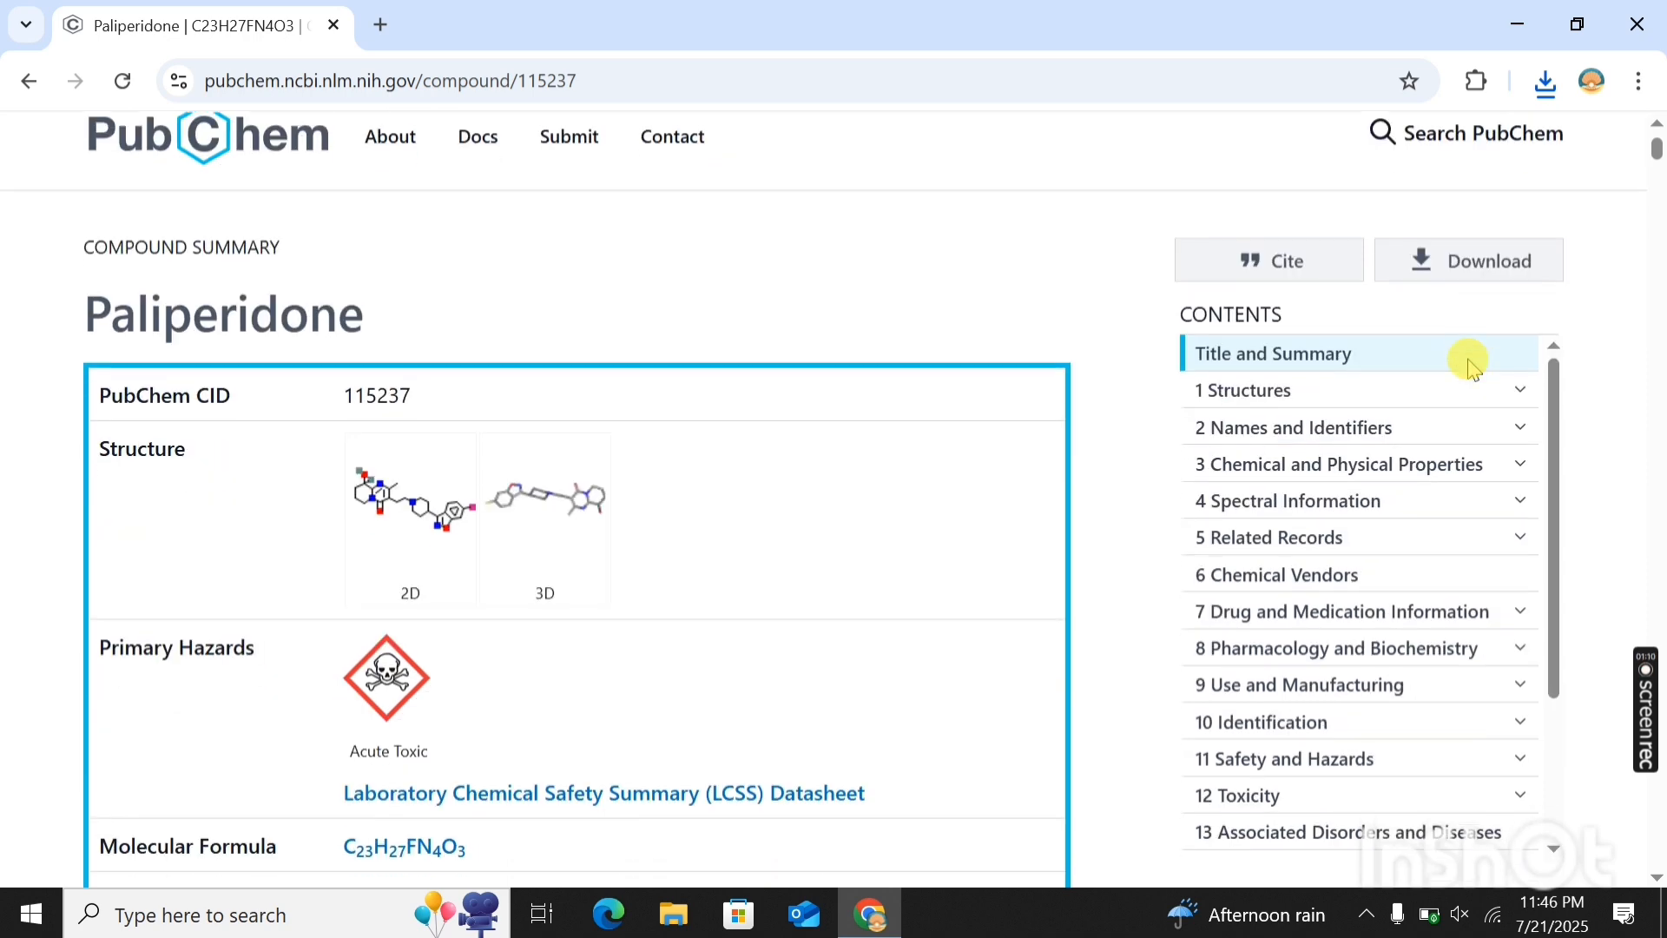
left_click(1476, 261)
scroll(850, 577, "down", 4)
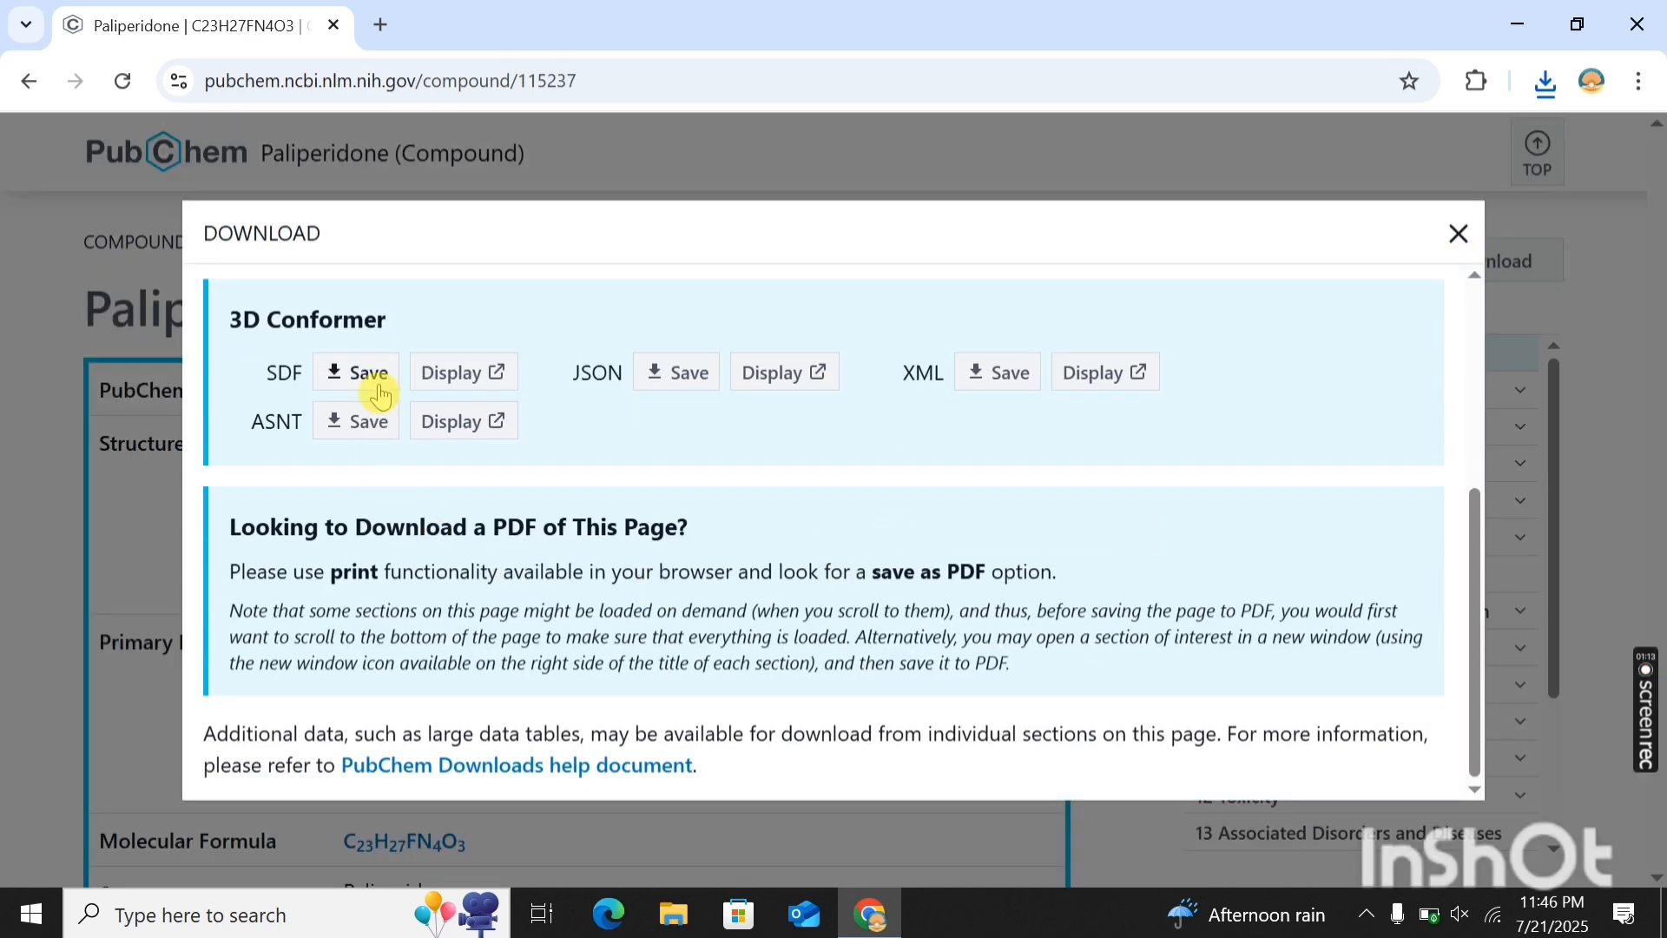
left_click(378, 392)
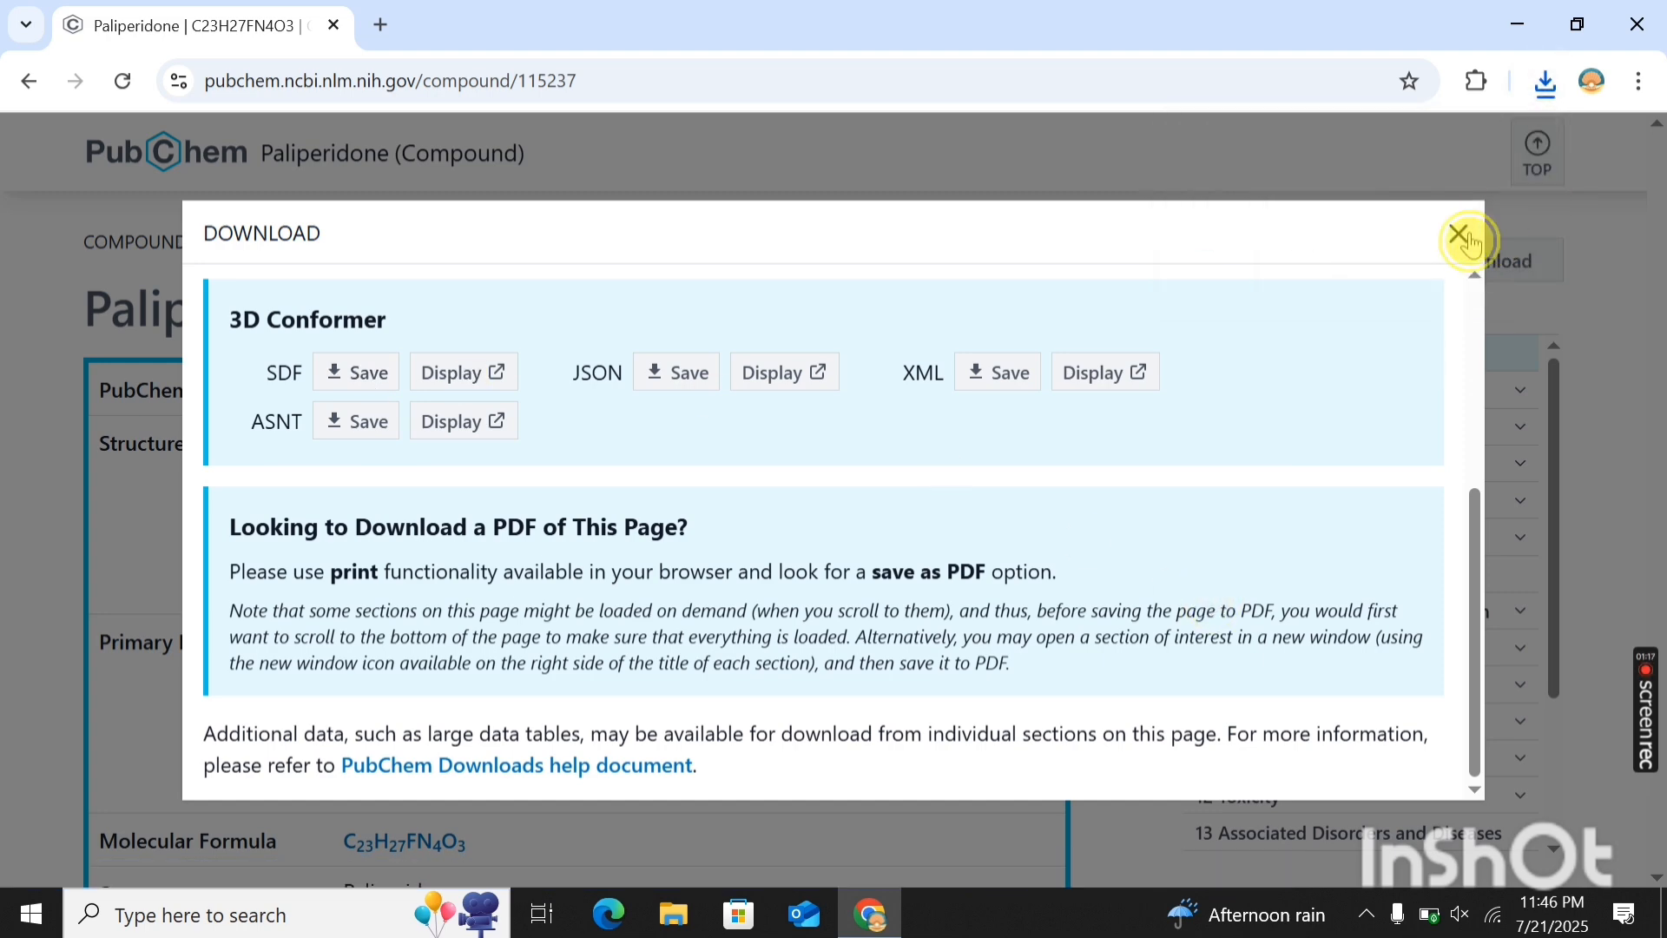
left_click(1462, 236)
scroll(1163, 274, "up", 4)
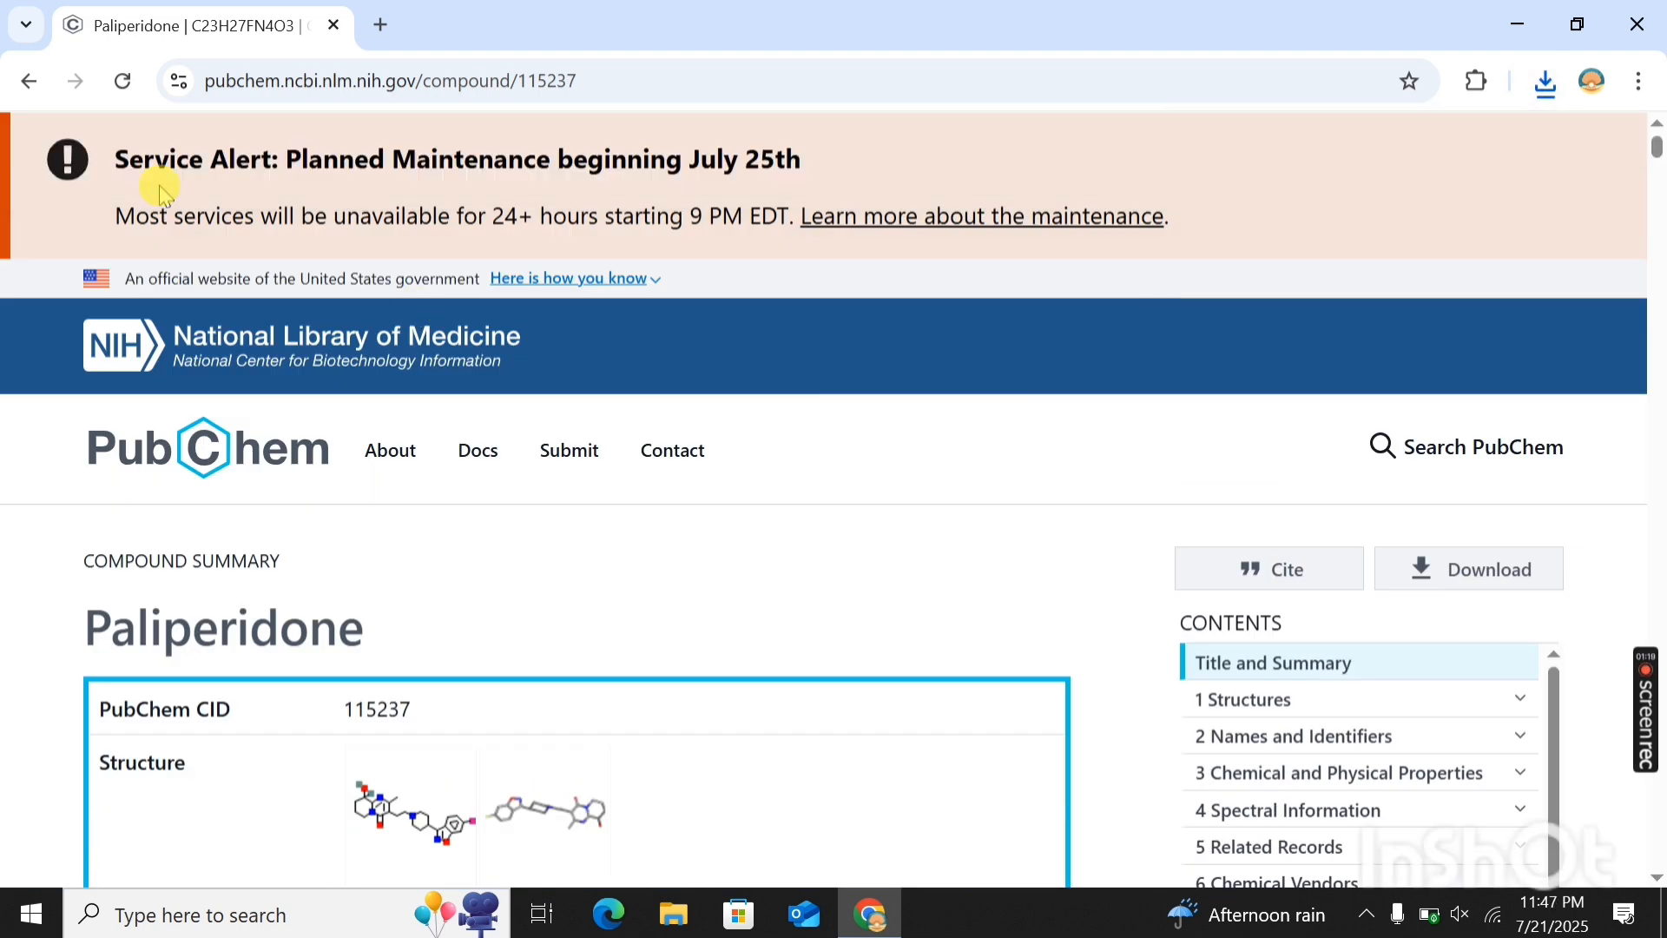
- Return to the PubChem search, look up "lurasidon" and open the Lurasidone compound record
left_click(29, 81)
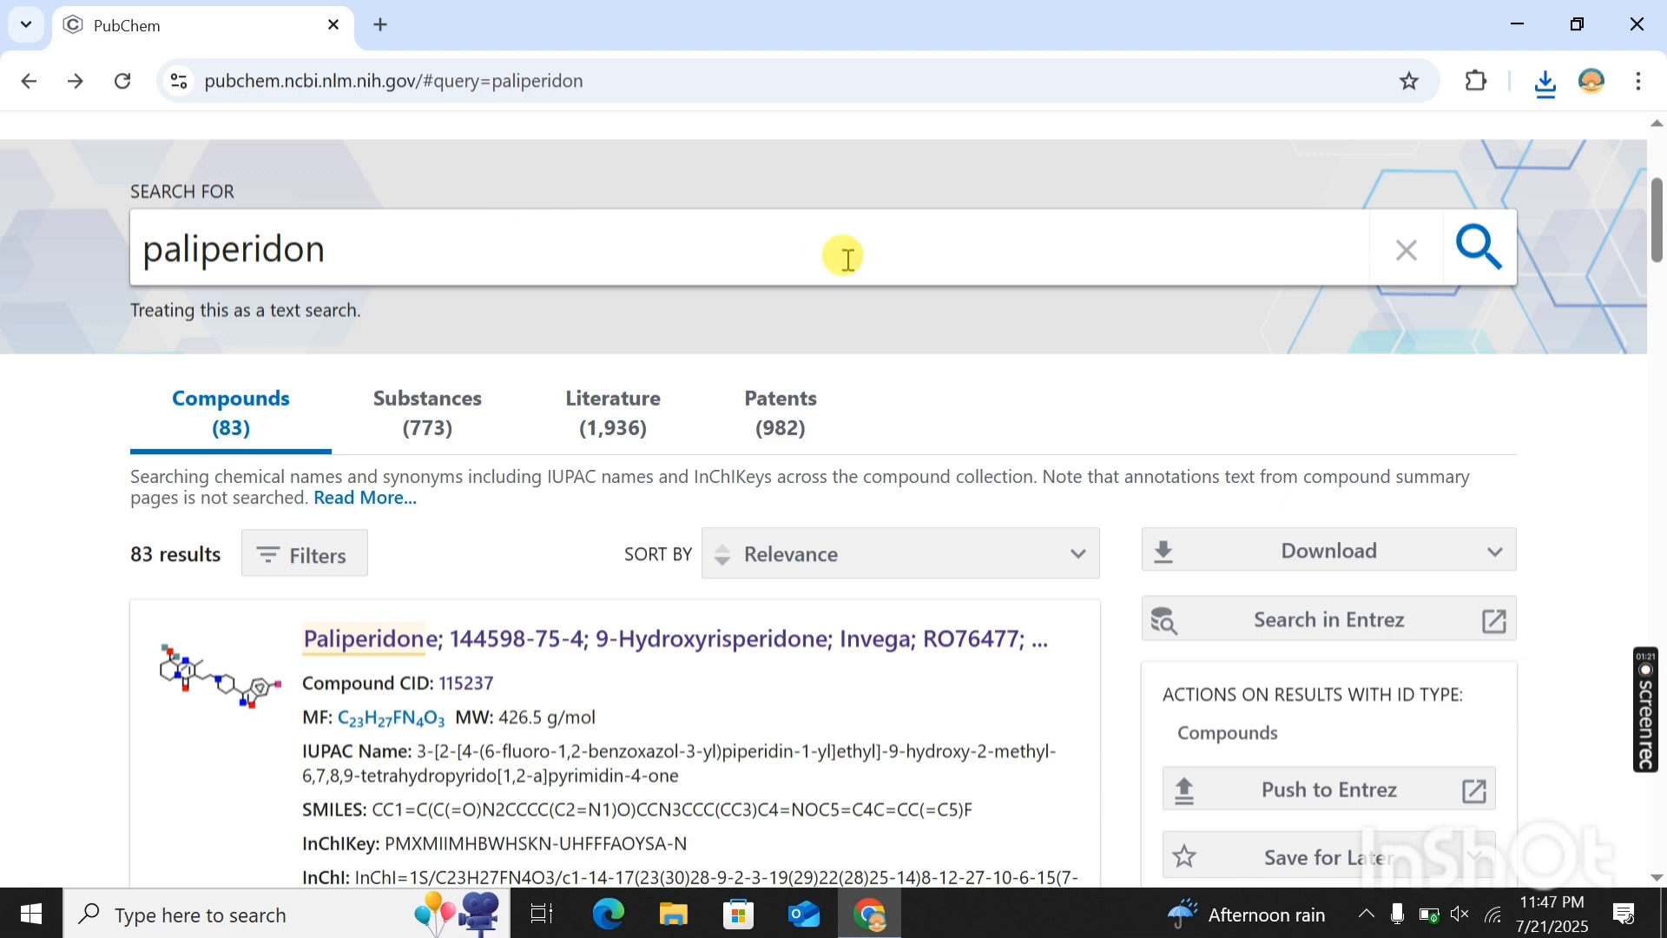
left_click(1391, 255)
left_click(685, 465)
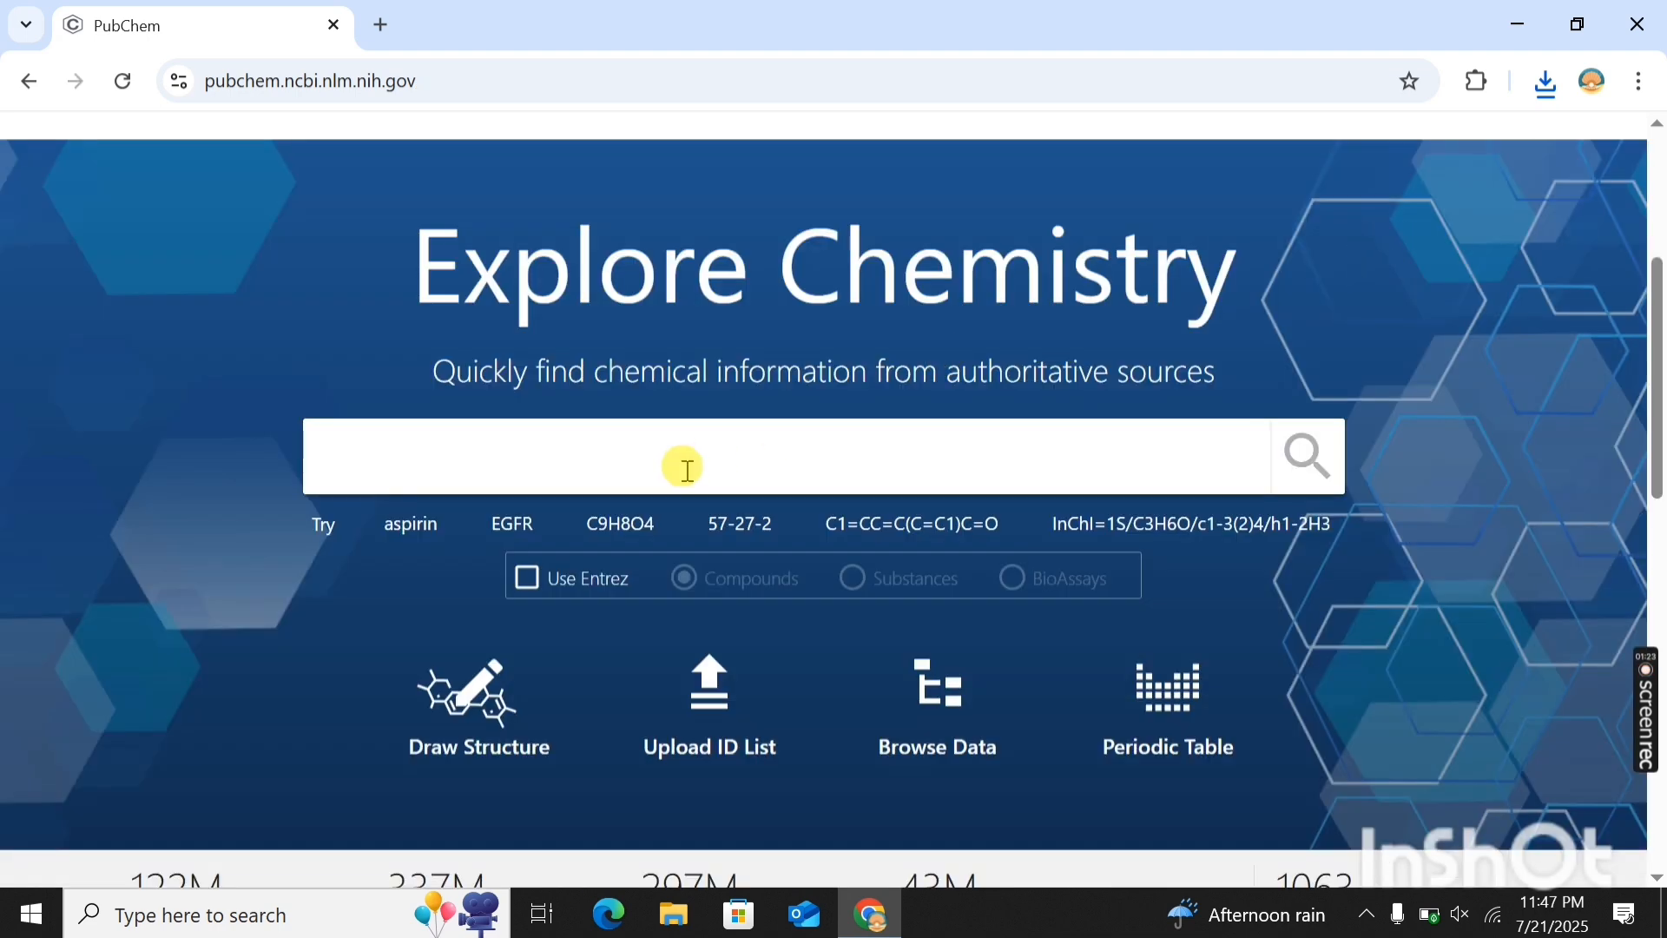
type("lurasidon")
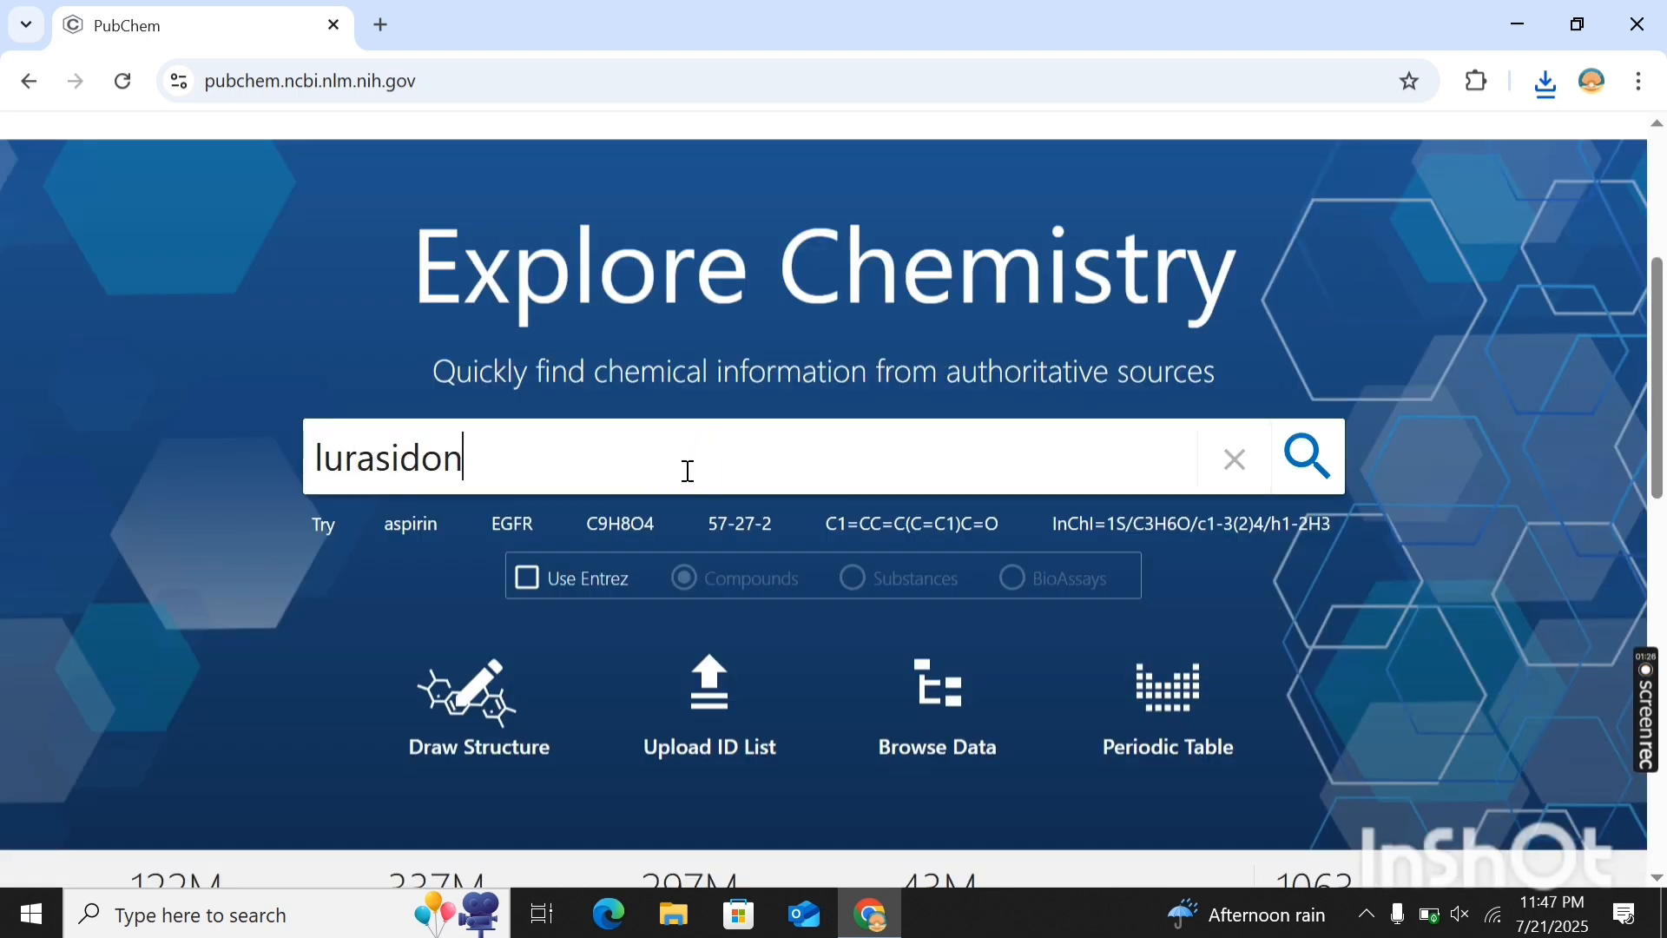
key("Return")
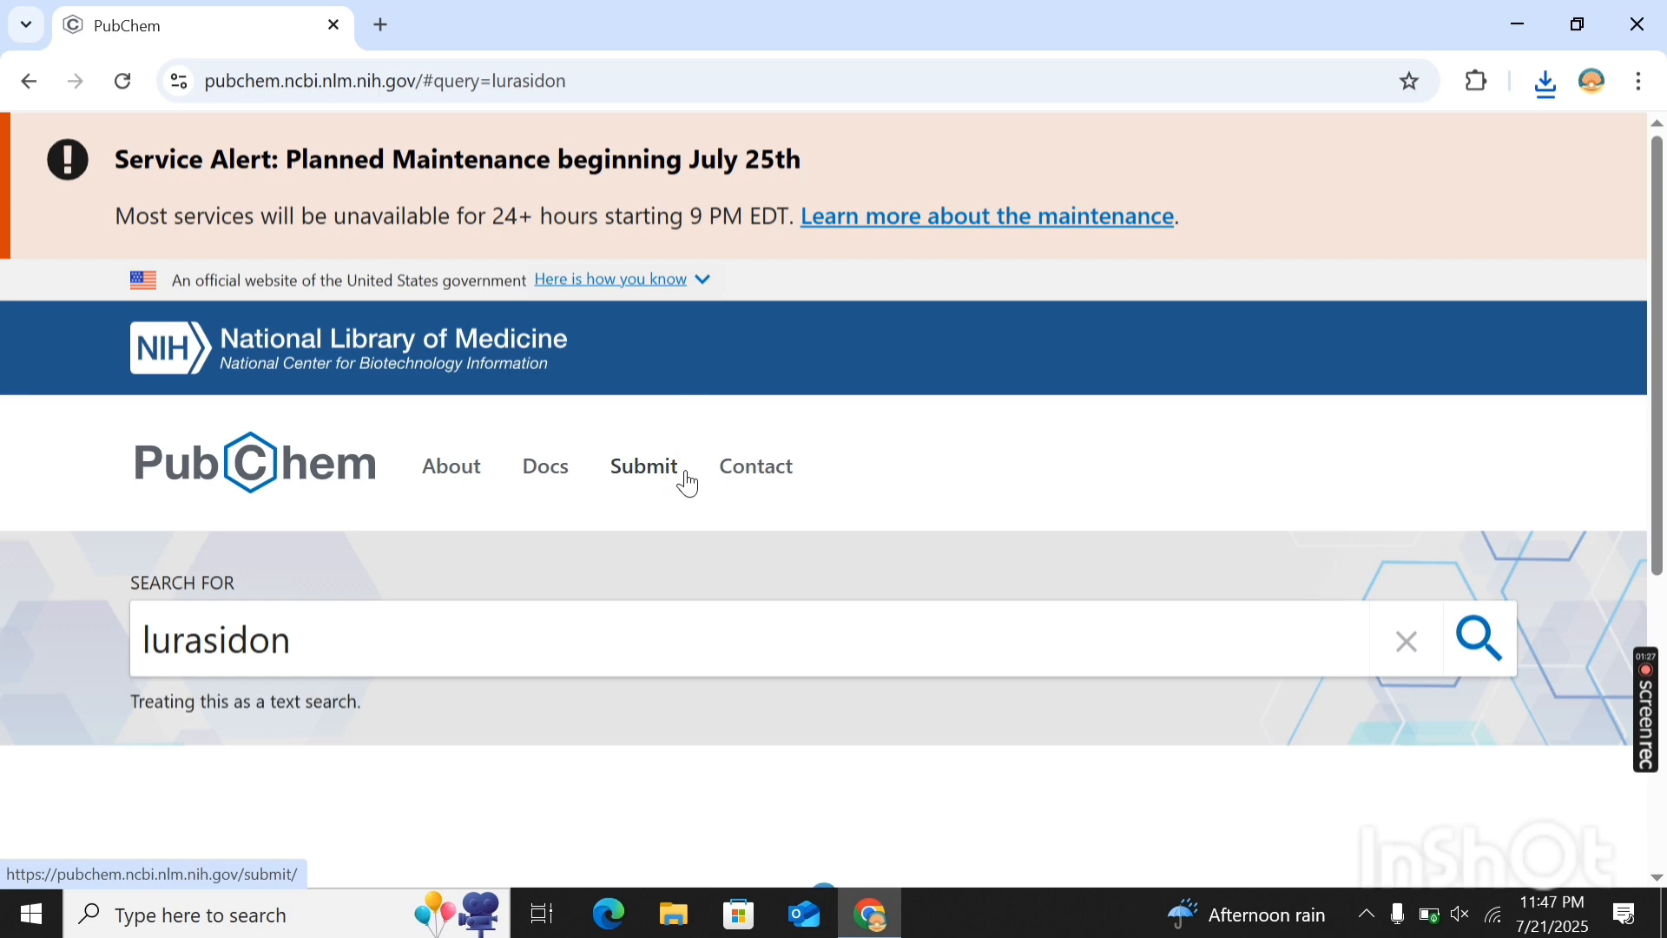
scroll(416, 541, "down", 3)
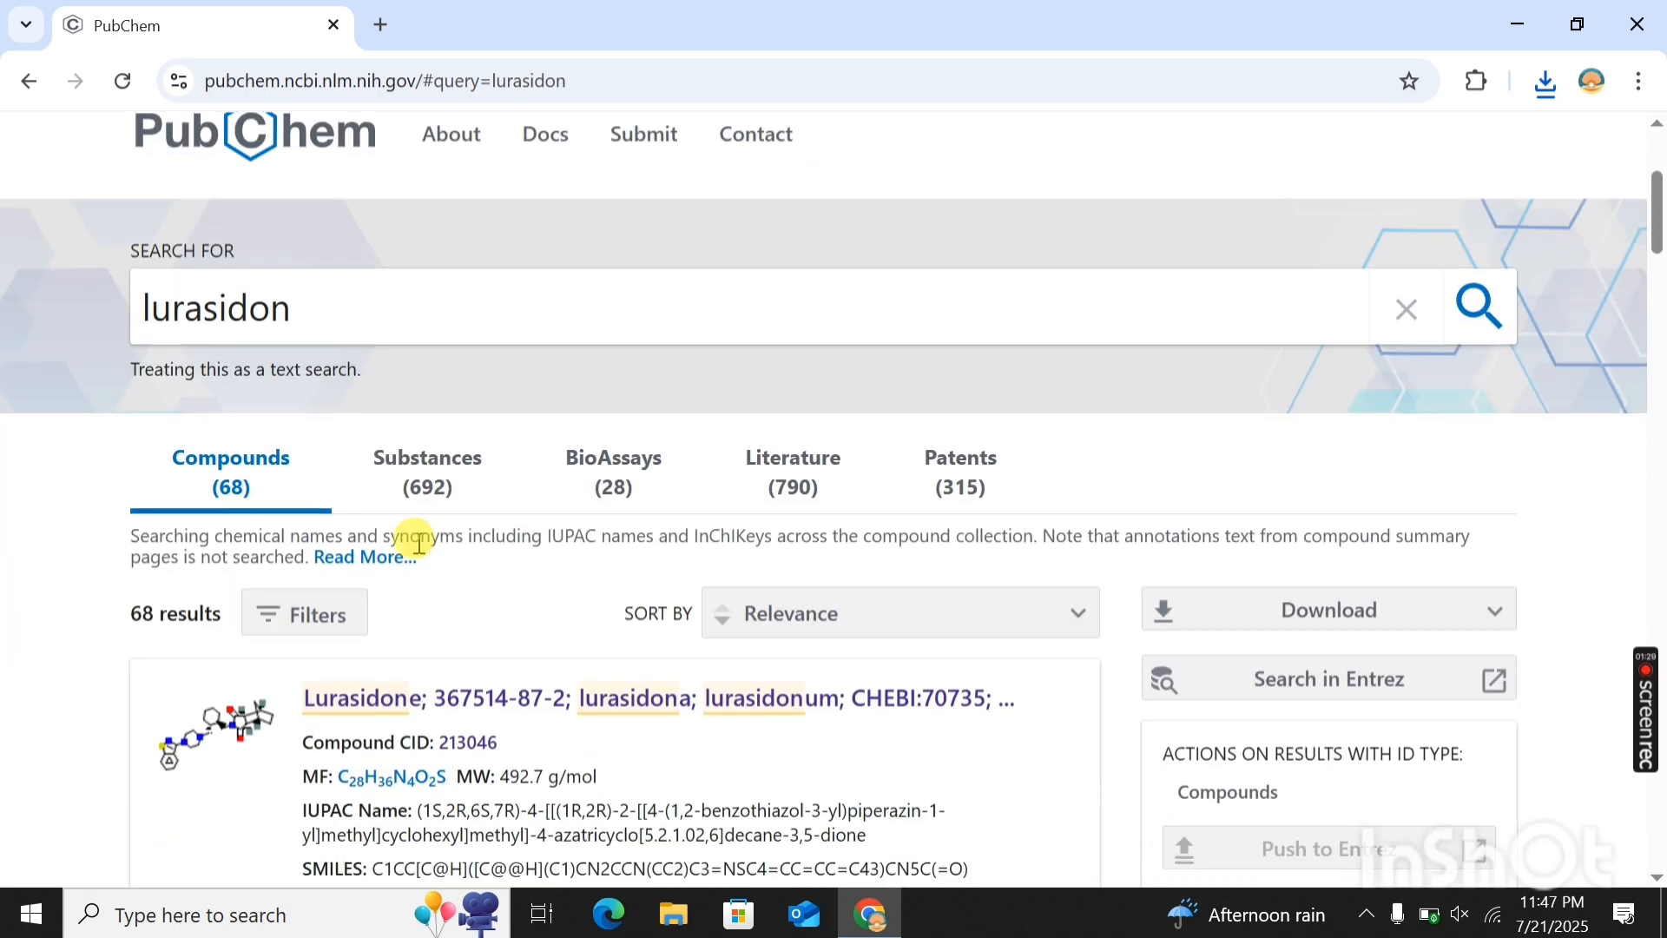
left_click(450, 707)
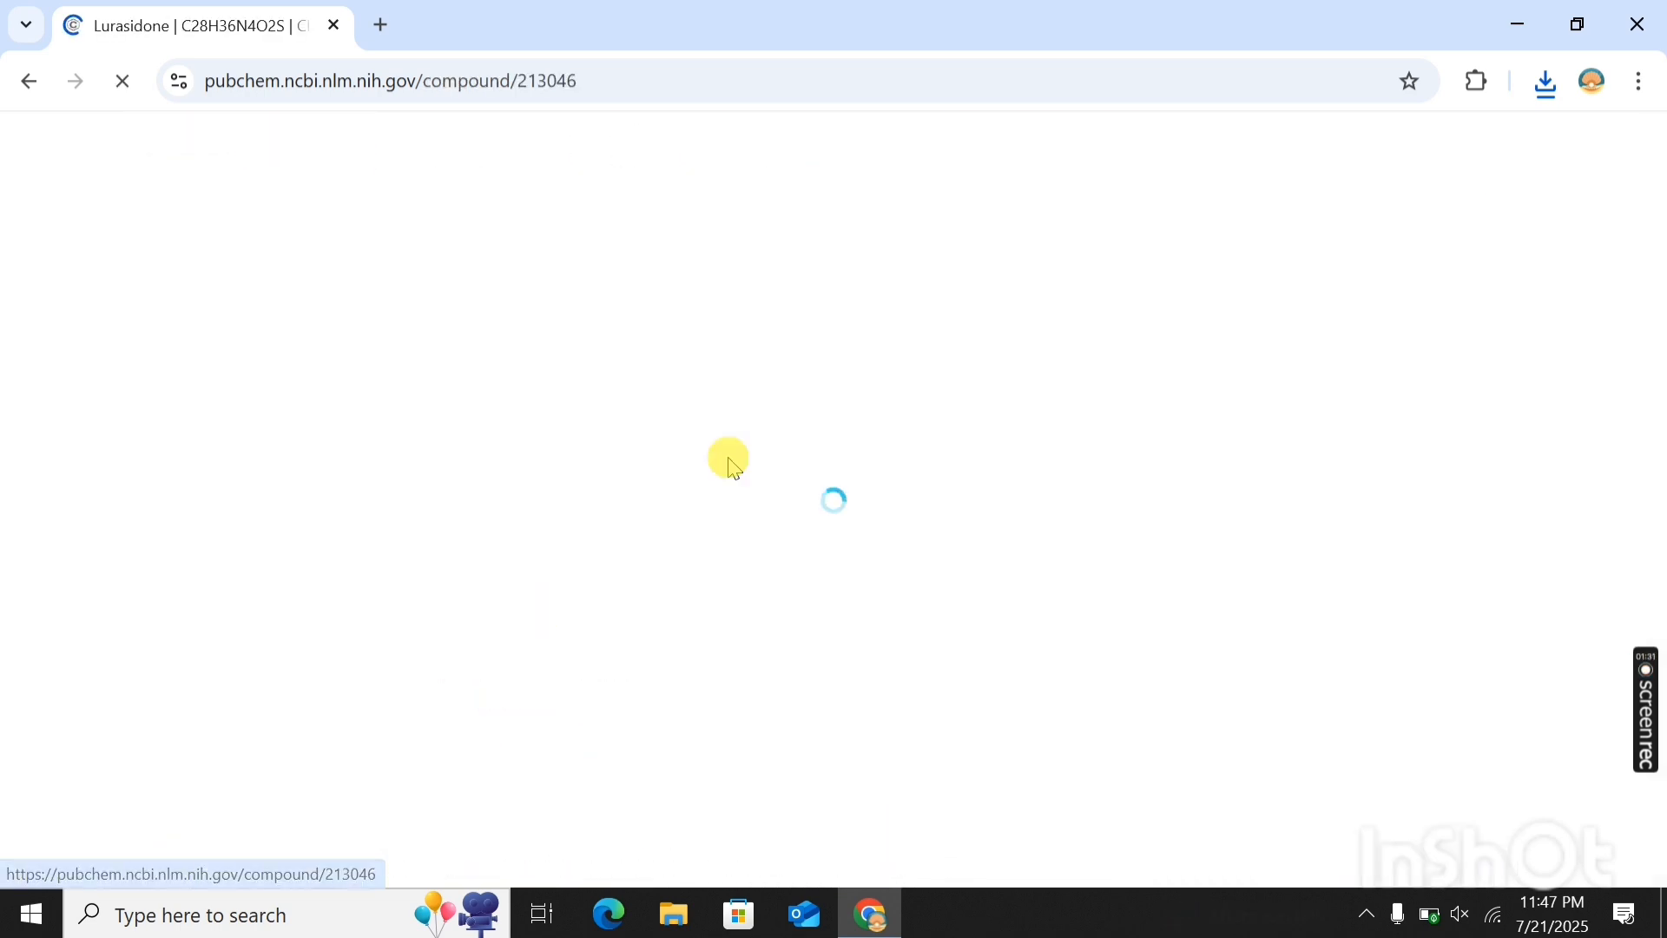
- Save lurasidone's 3D conformer as an SDF file and close the download options
scroll(1031, 456, "down", 2)
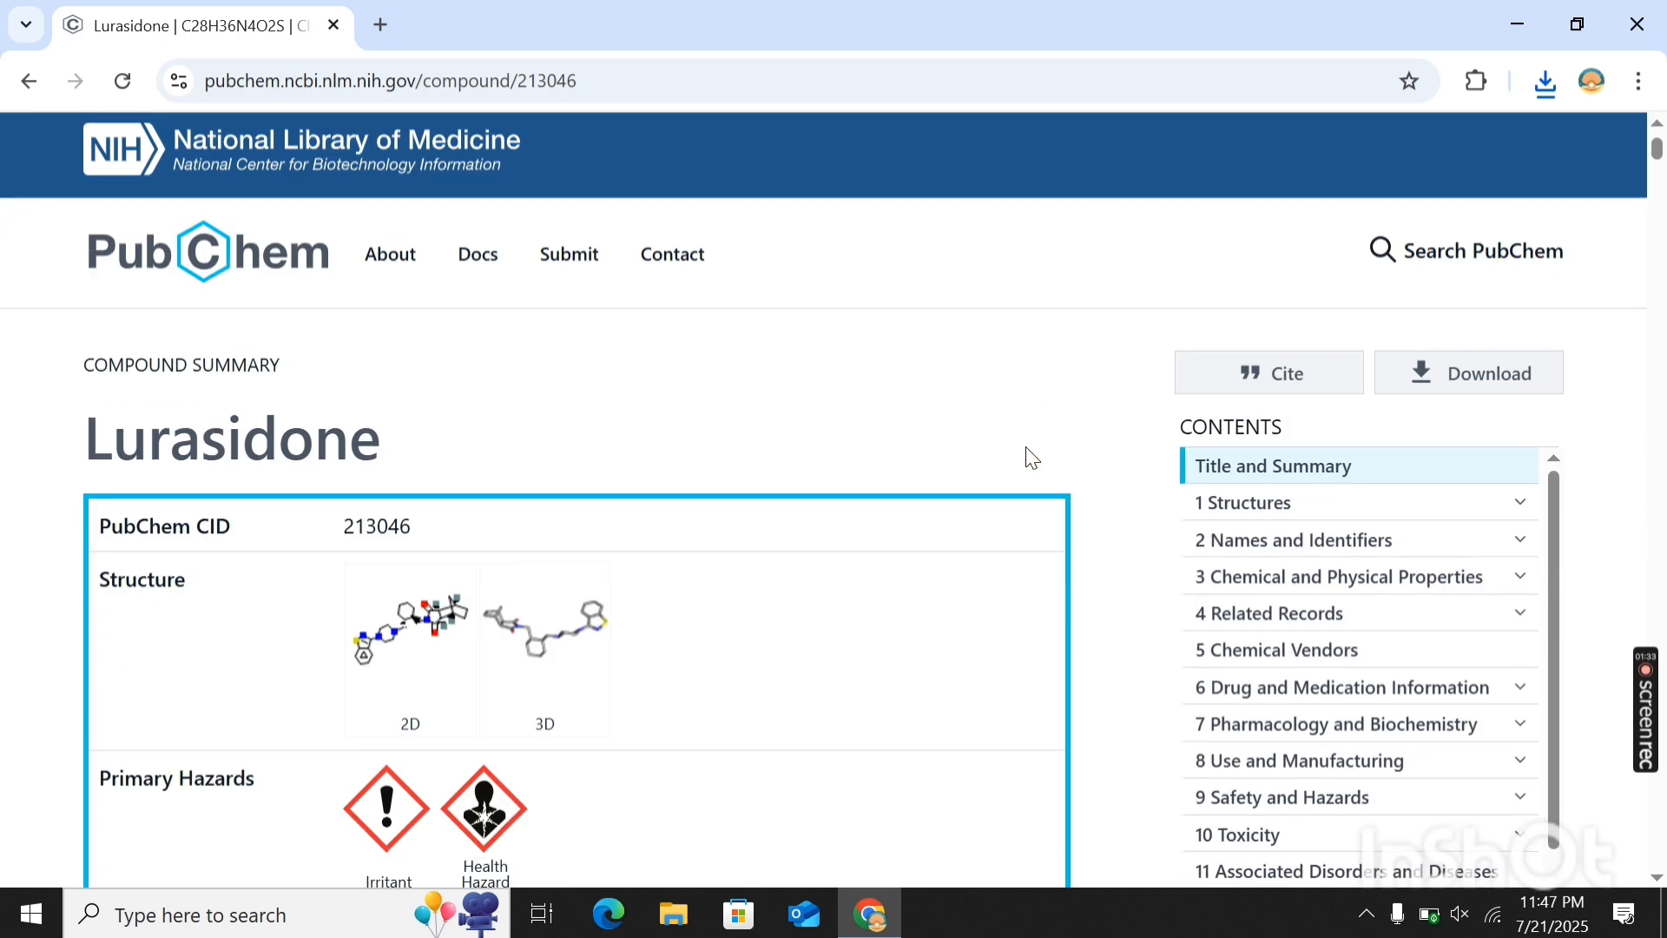
left_click(1501, 369)
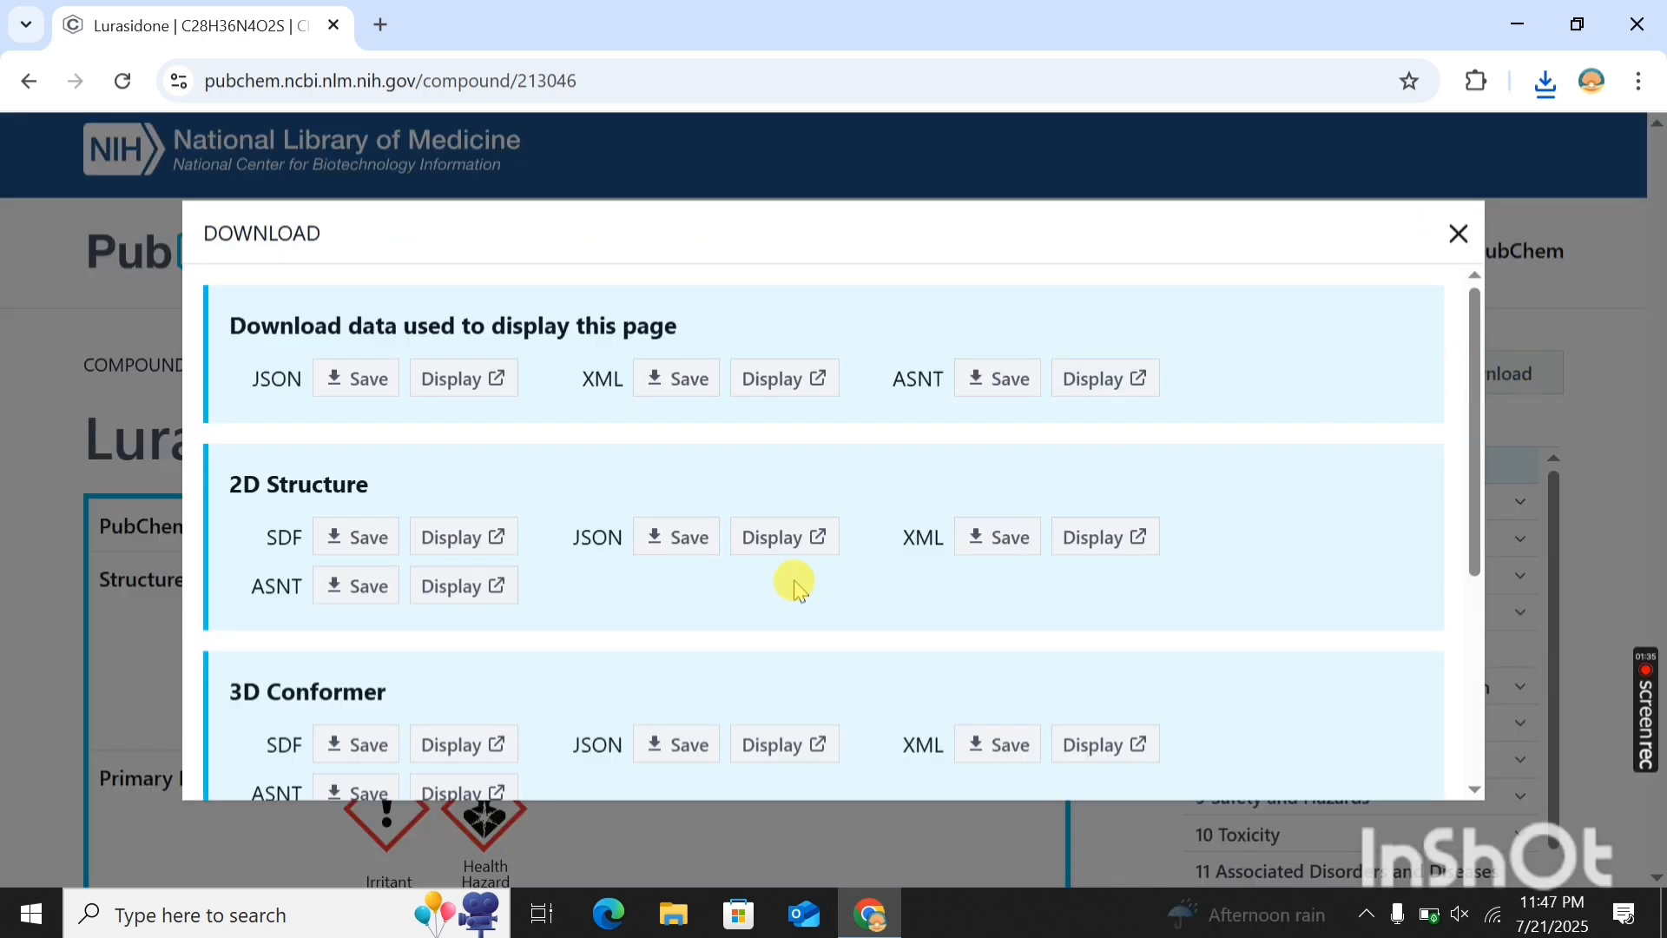
scroll(793, 579, "down", 3)
left_click(352, 467)
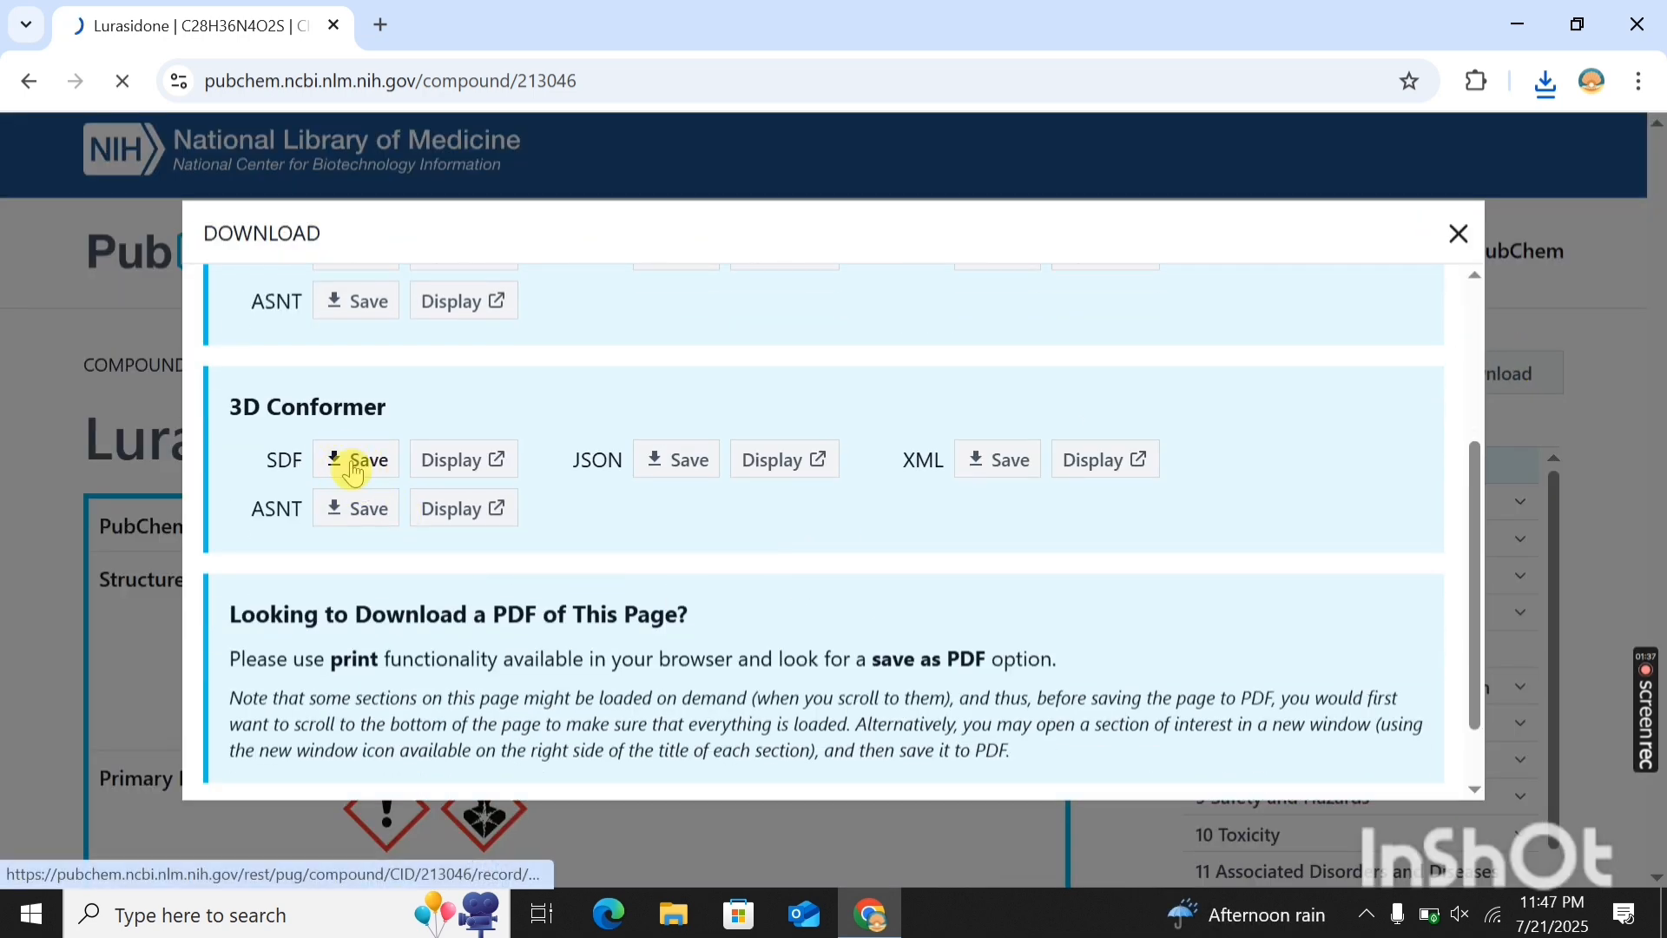
left_click(796, 174)
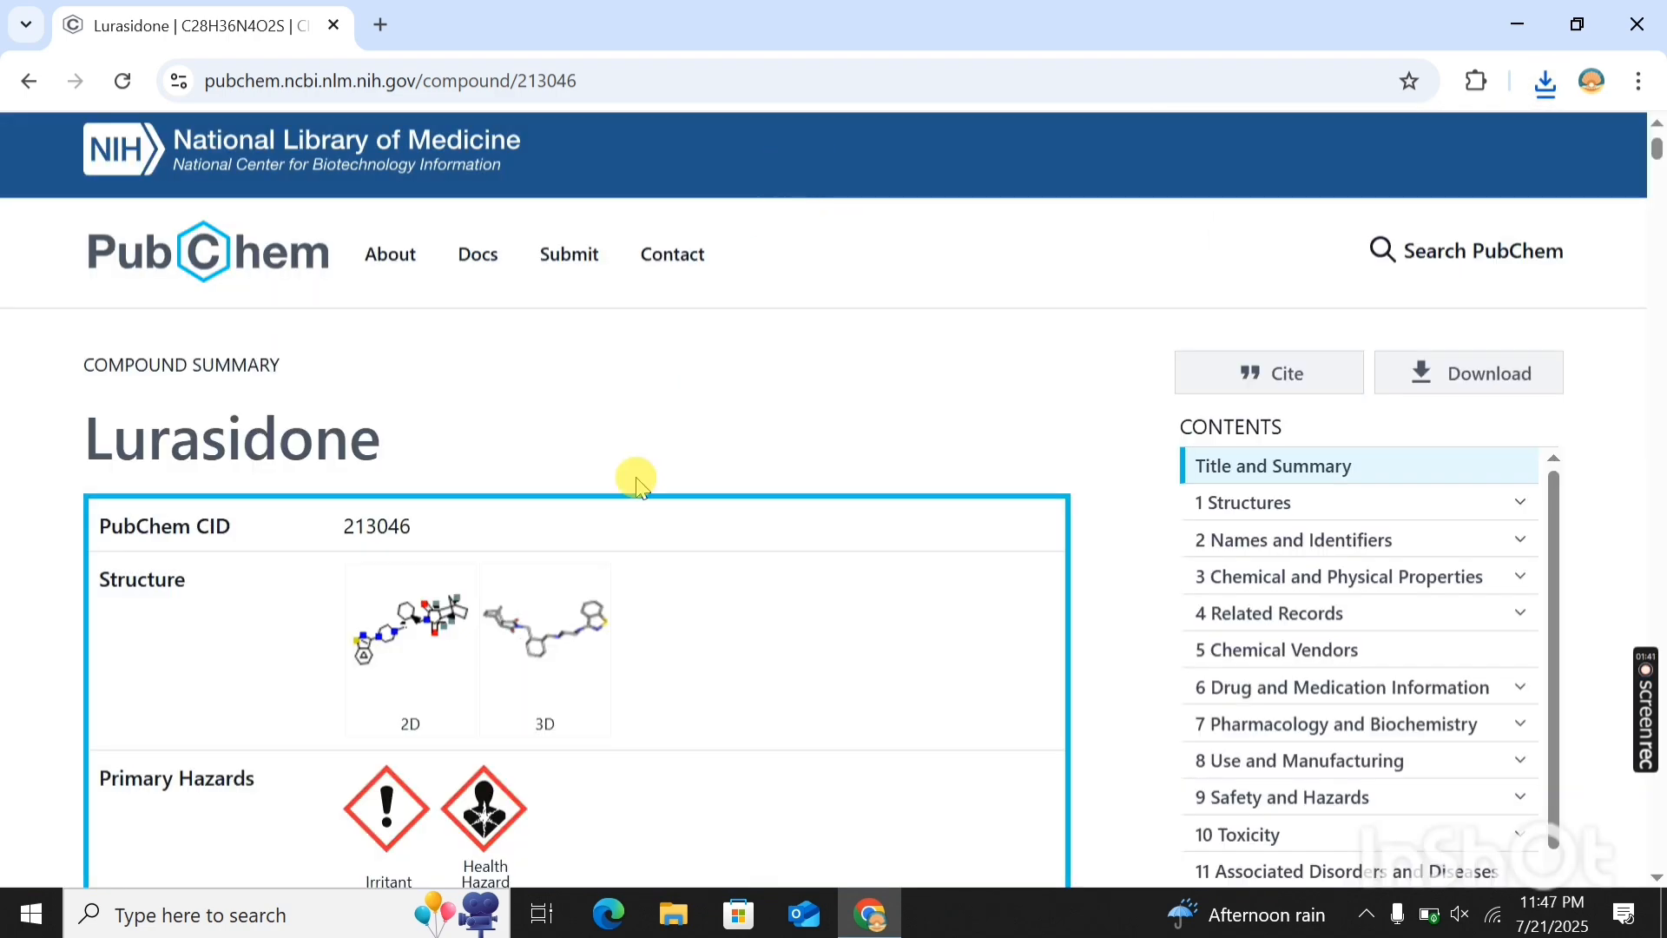
- Look through the Lurasidone record's description, structure and identifier sections, and minimize the browser
scroll(662, 543, "down", 5)
scroll(663, 543, "down", 10)
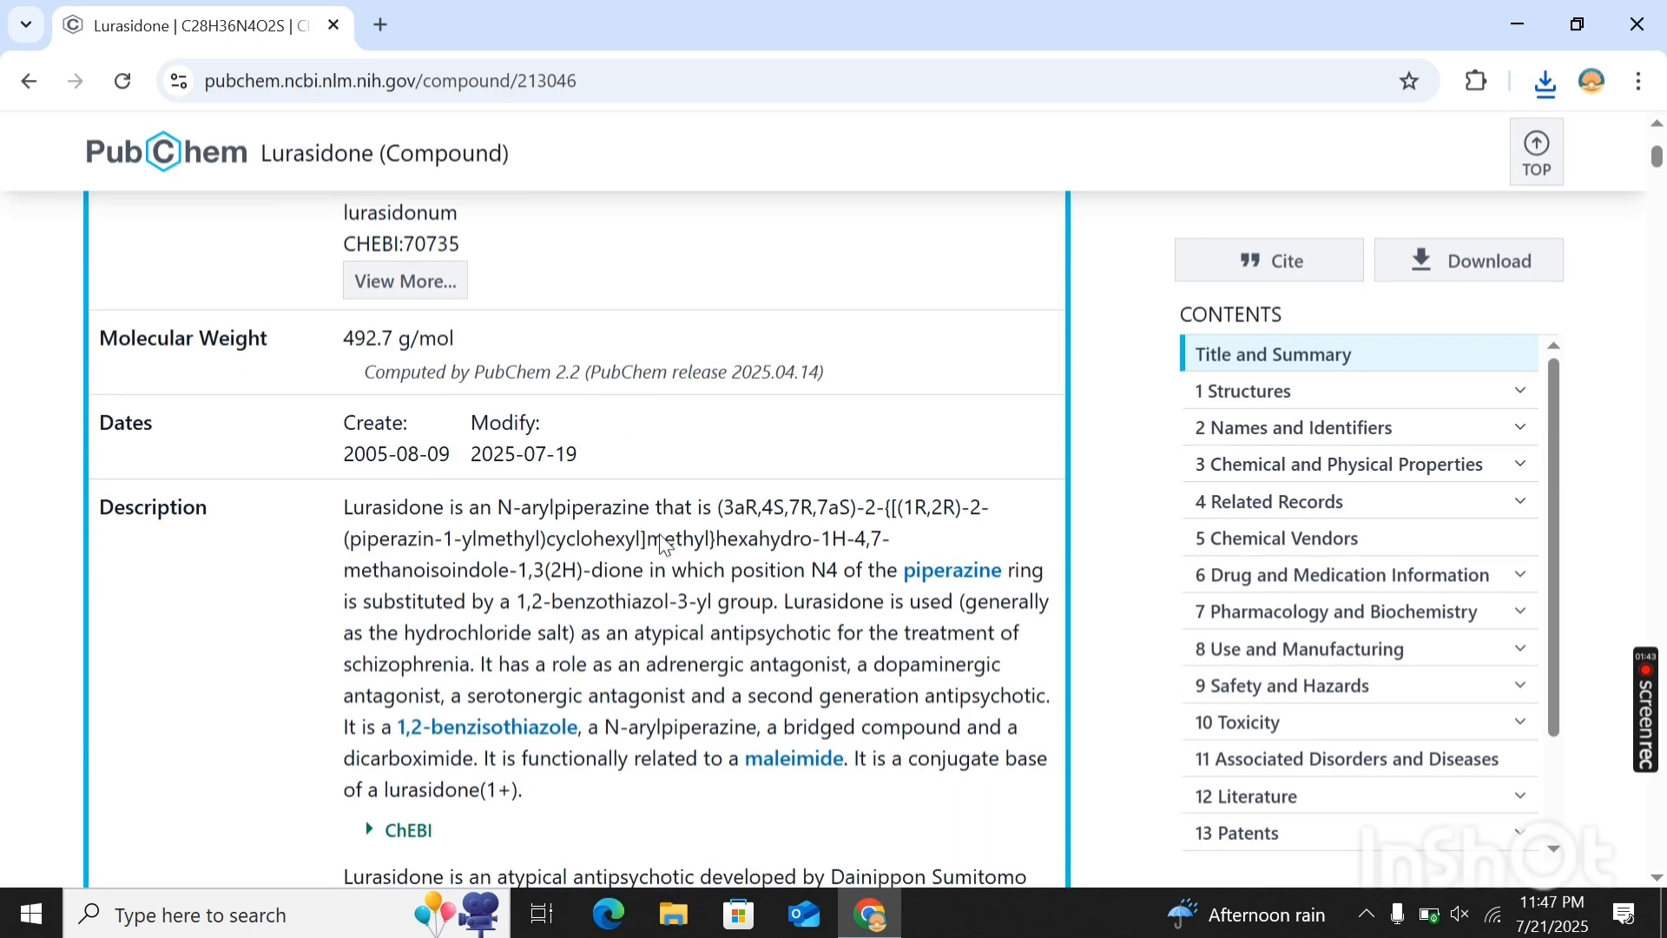
scroll(663, 544, "down", 18)
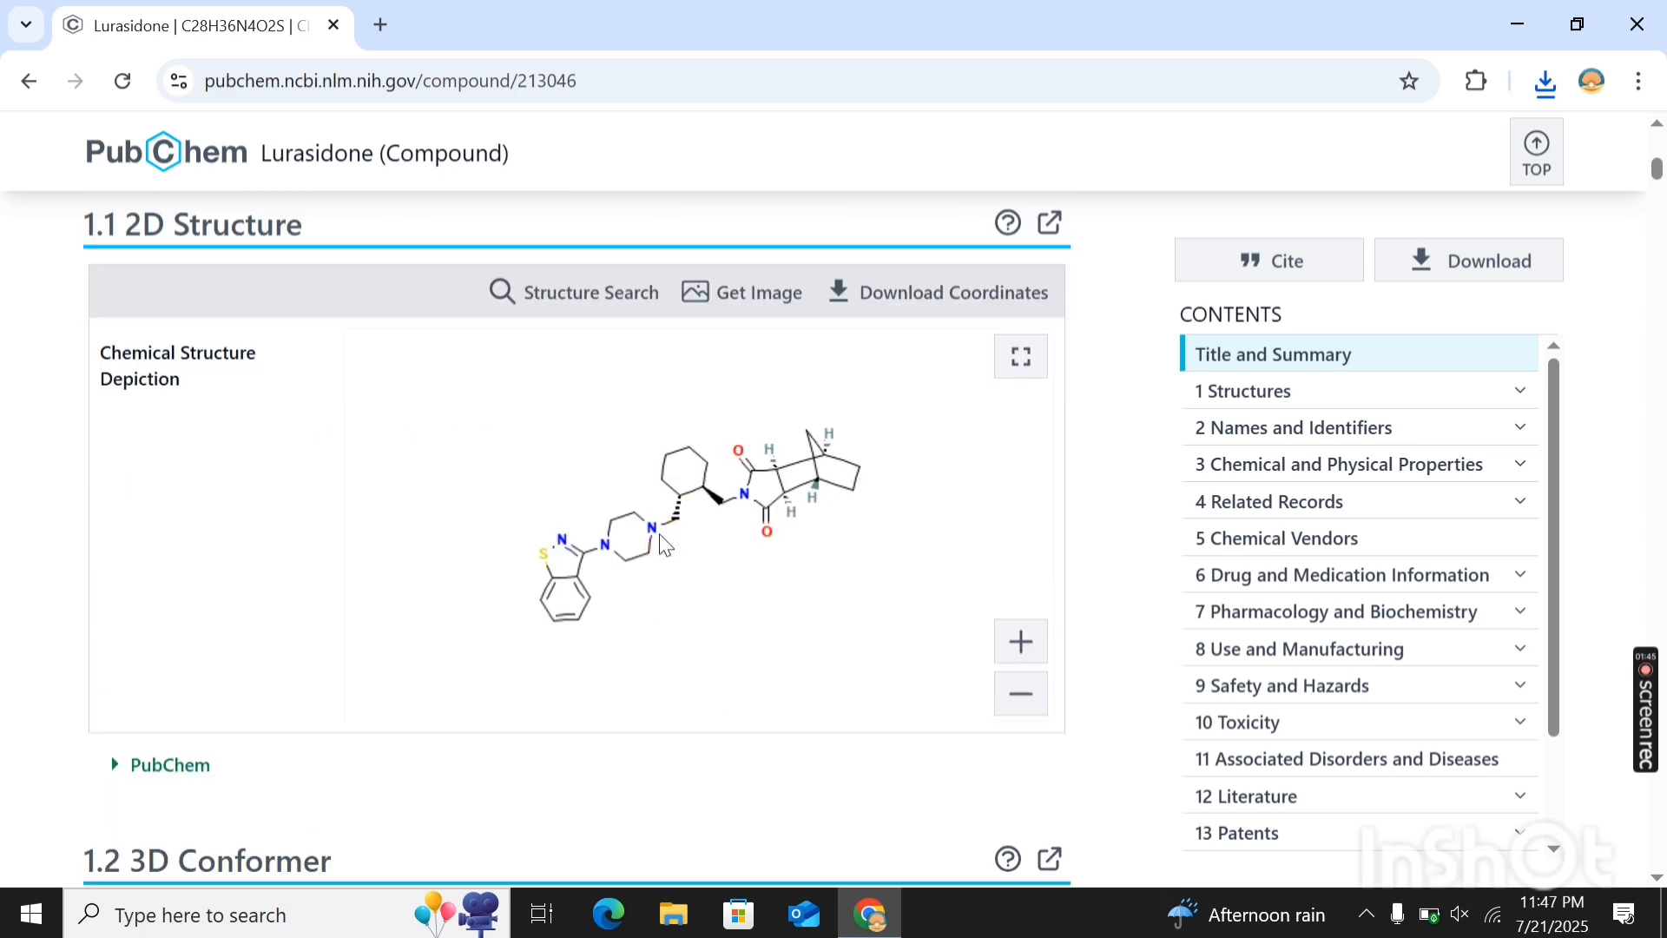
scroll(660, 544, "down", 18)
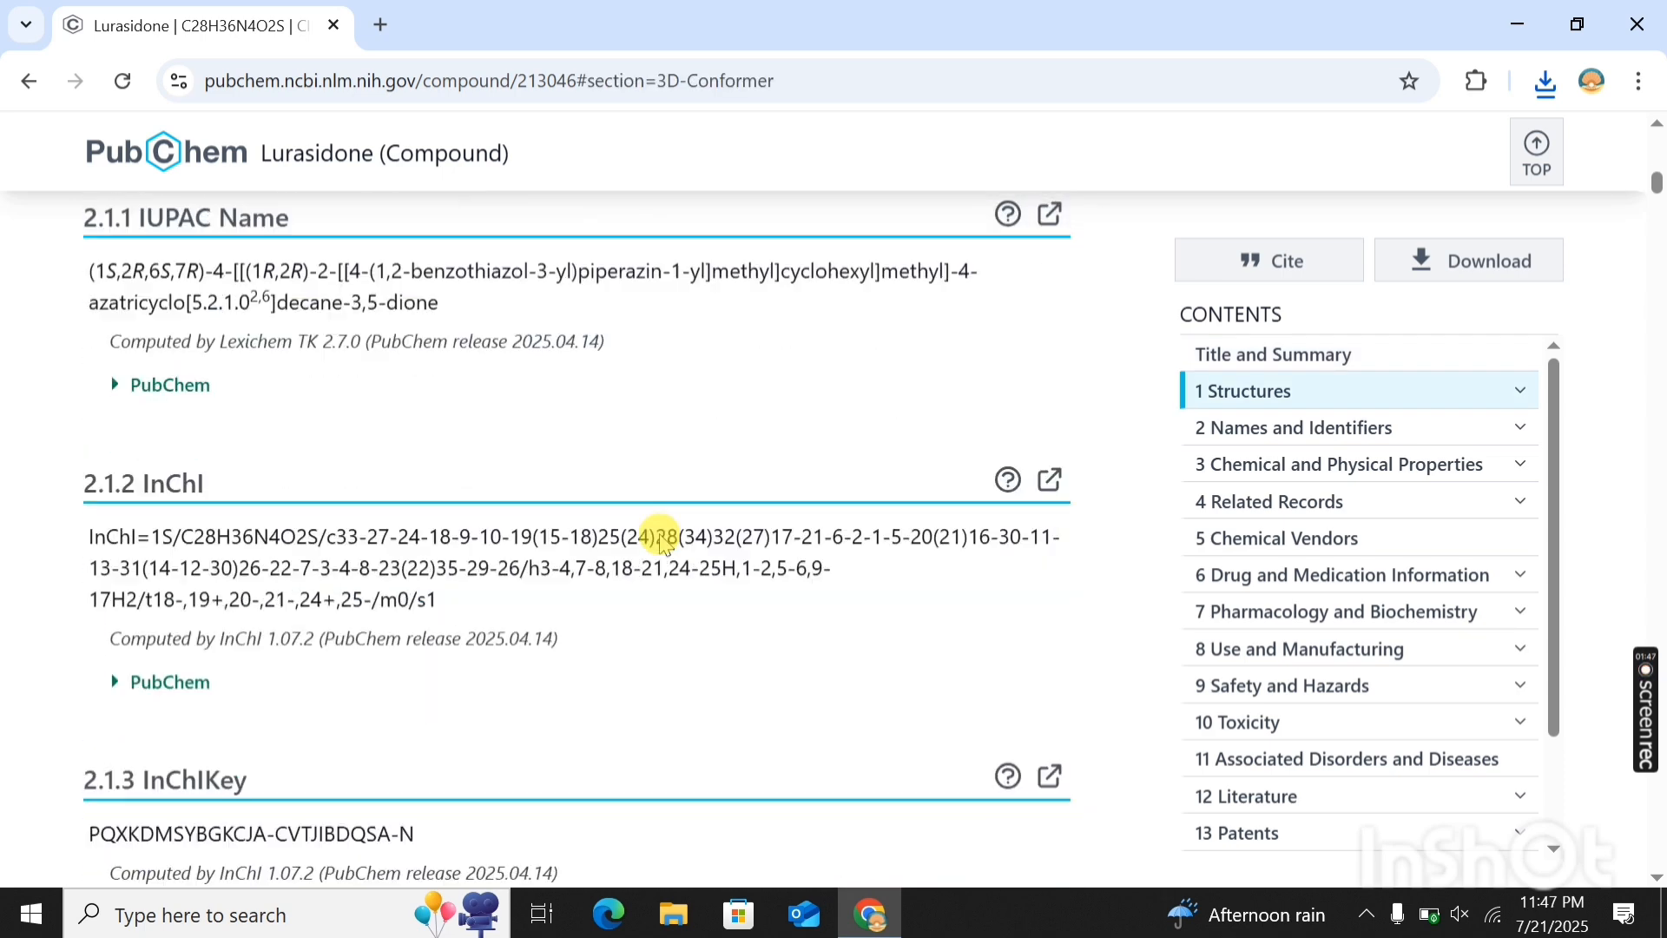
scroll(663, 544, "down", 15)
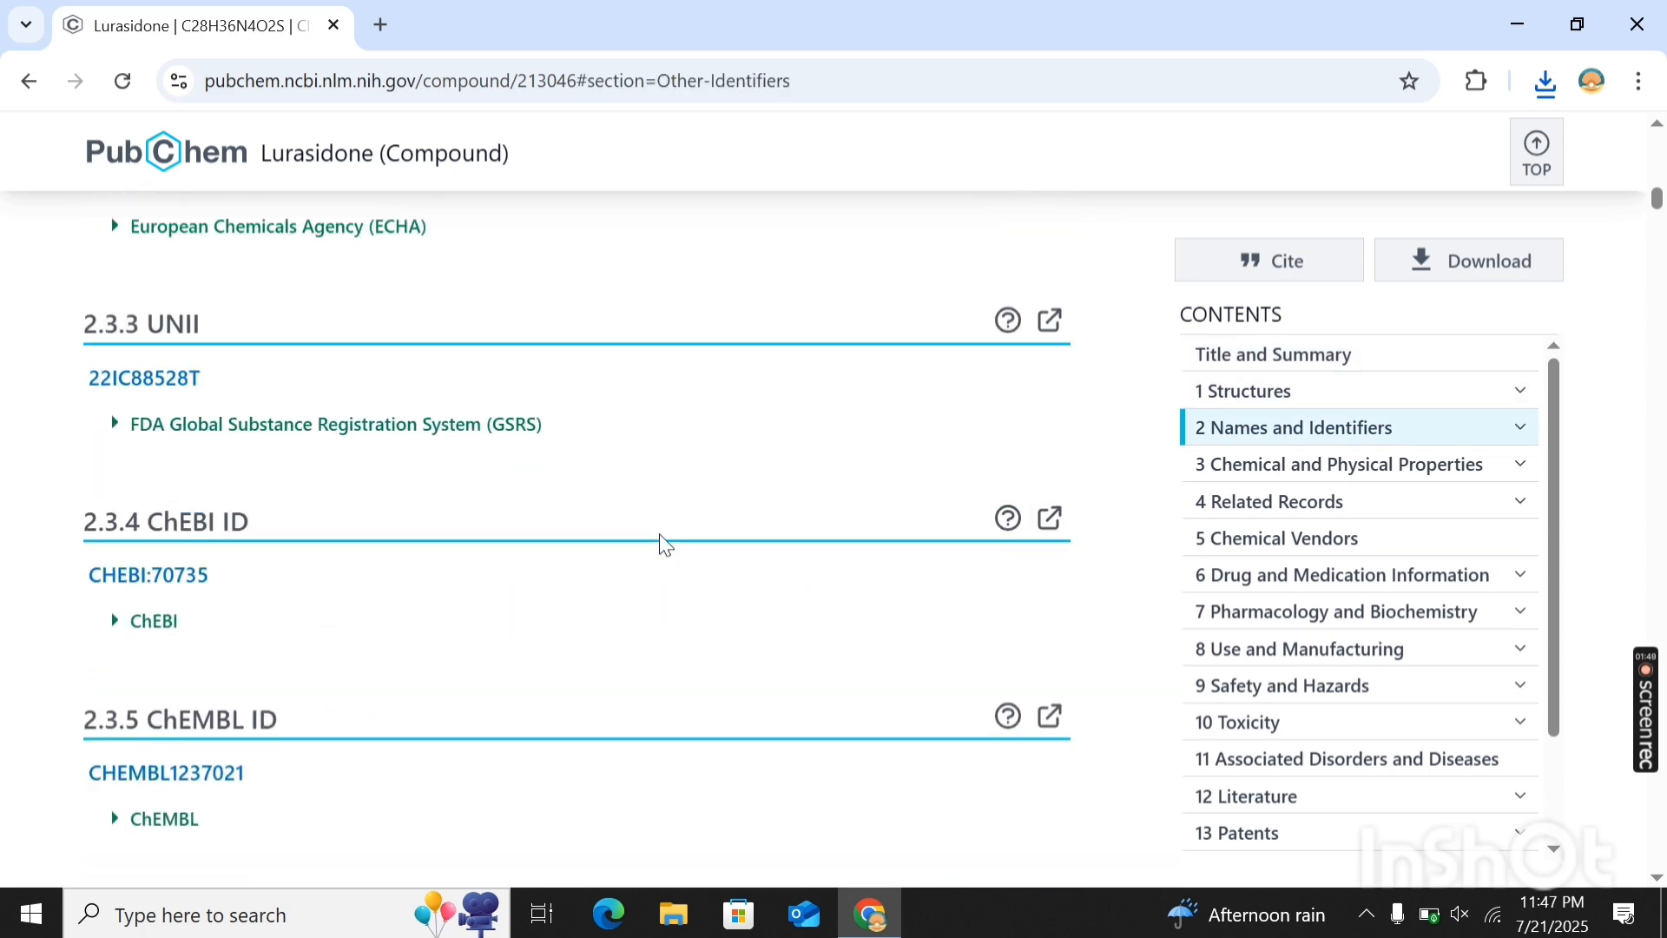
scroll(662, 543, "up", 20)
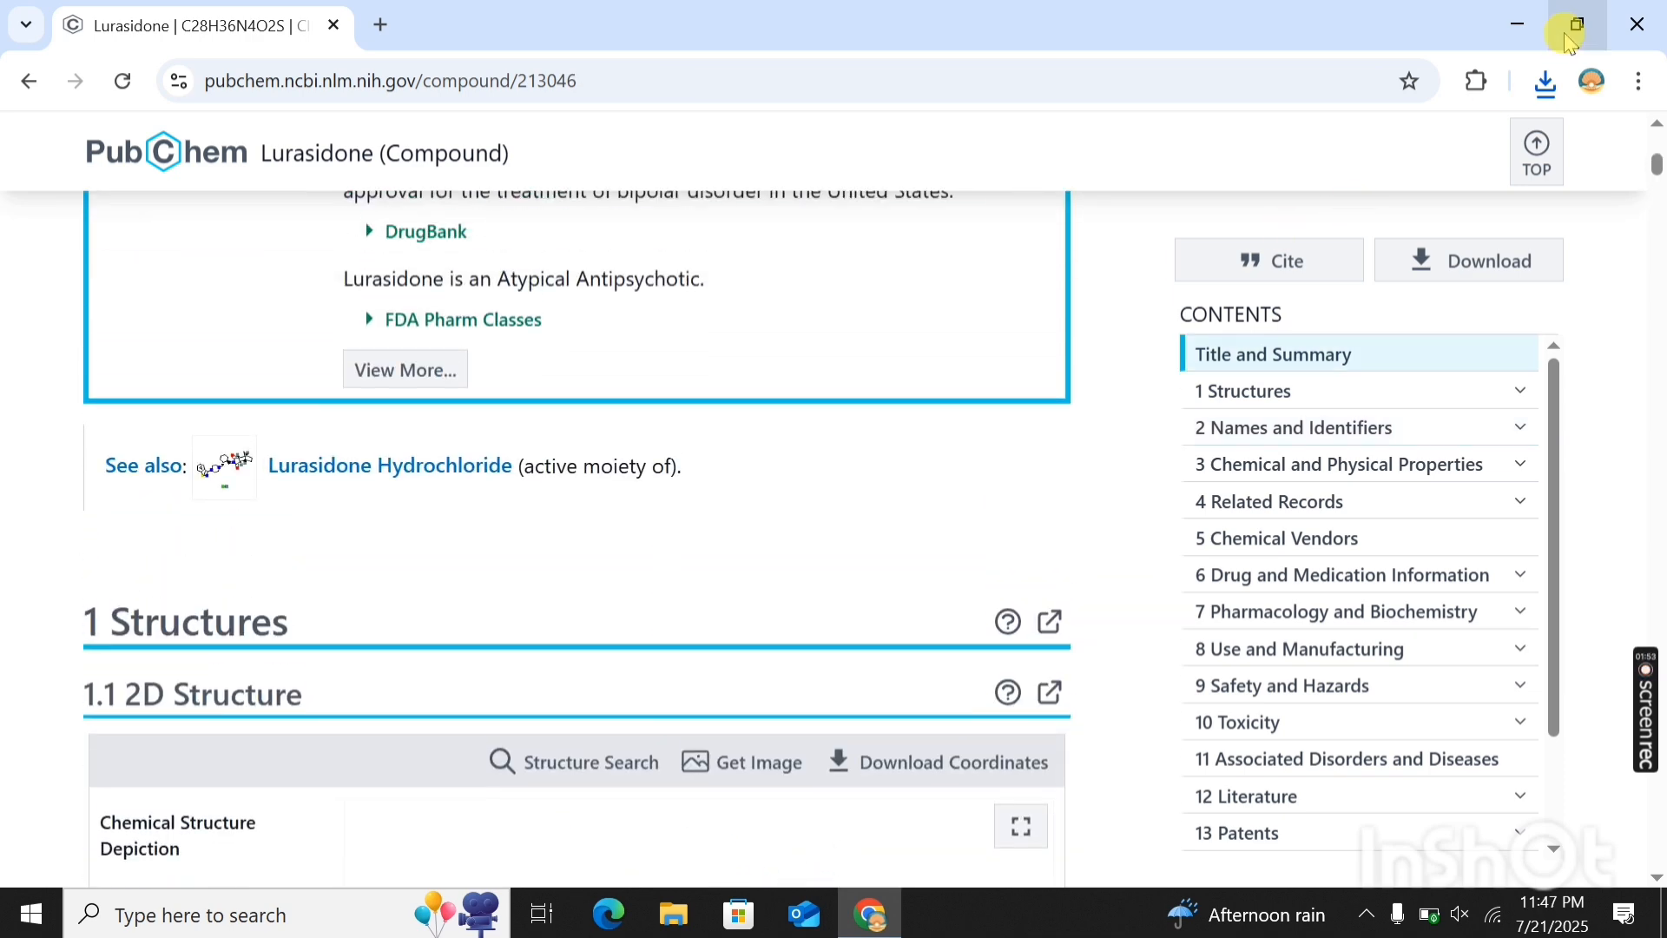
left_click(1515, 21)
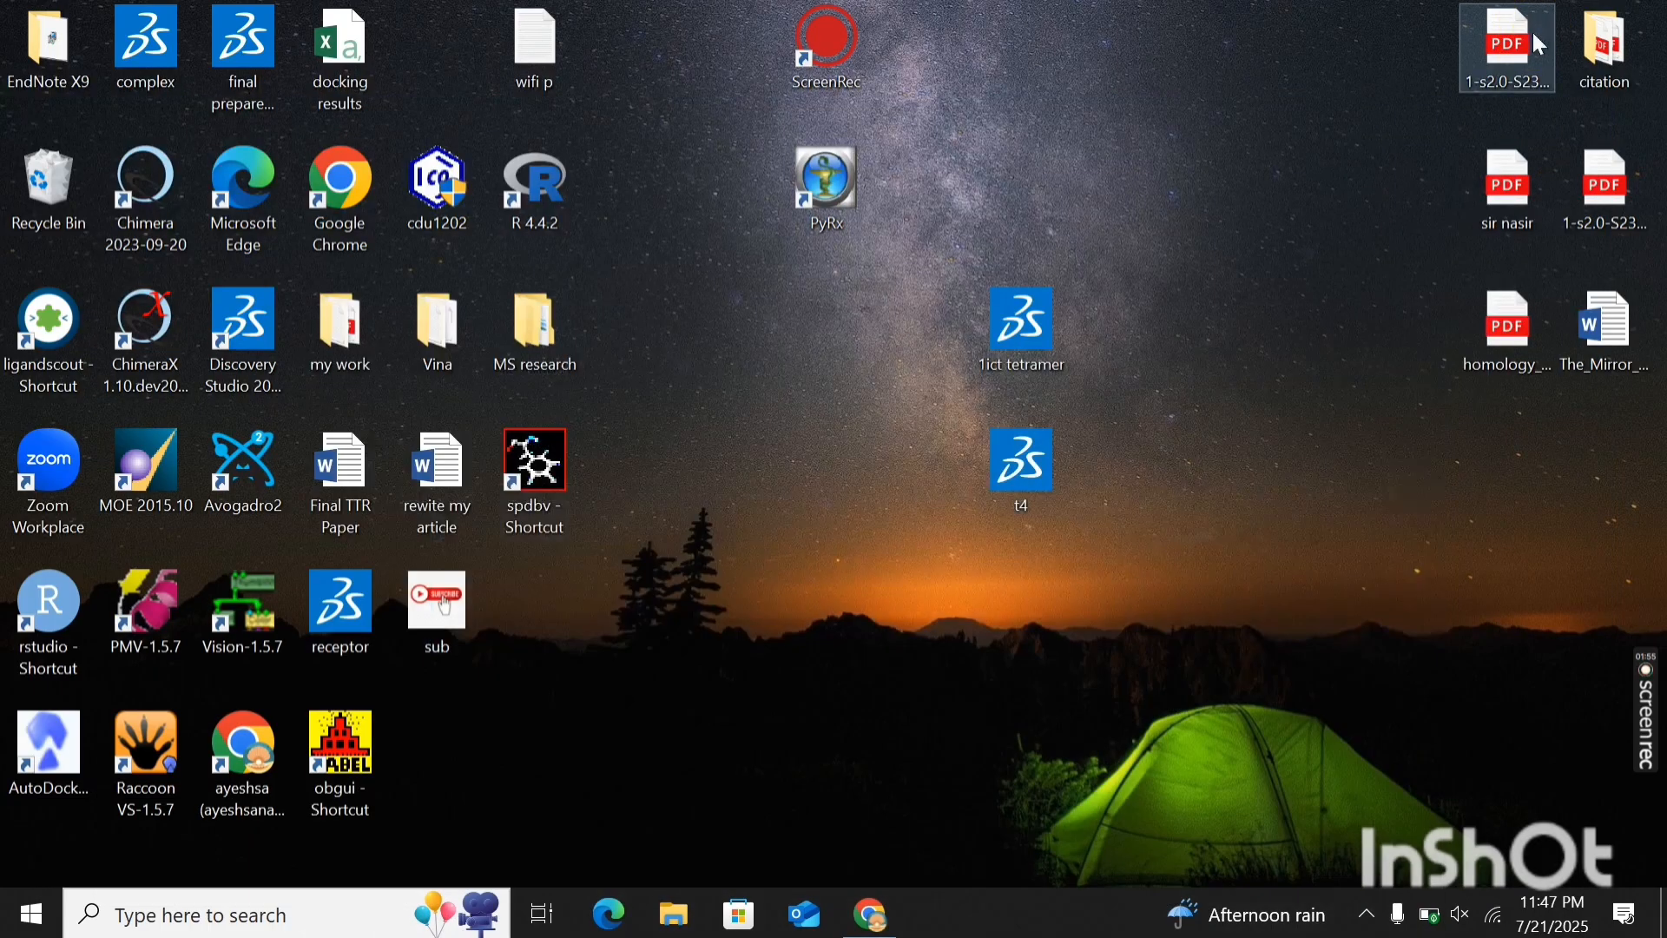
mouse_move(1648, 699)
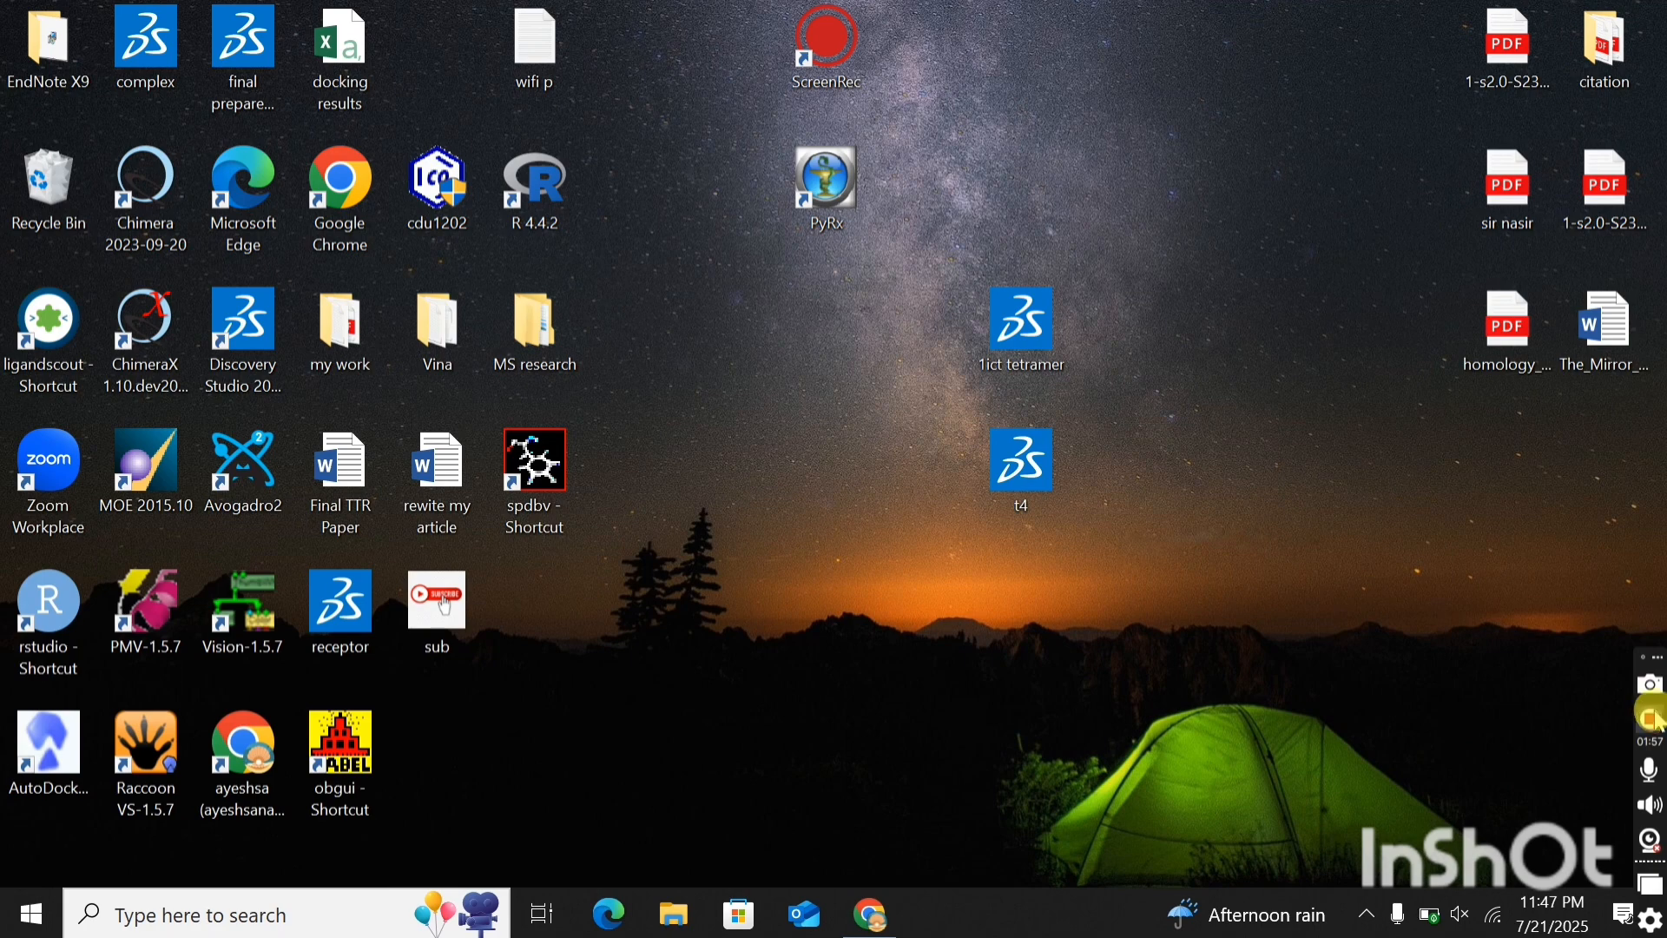
left_click(1649, 717)
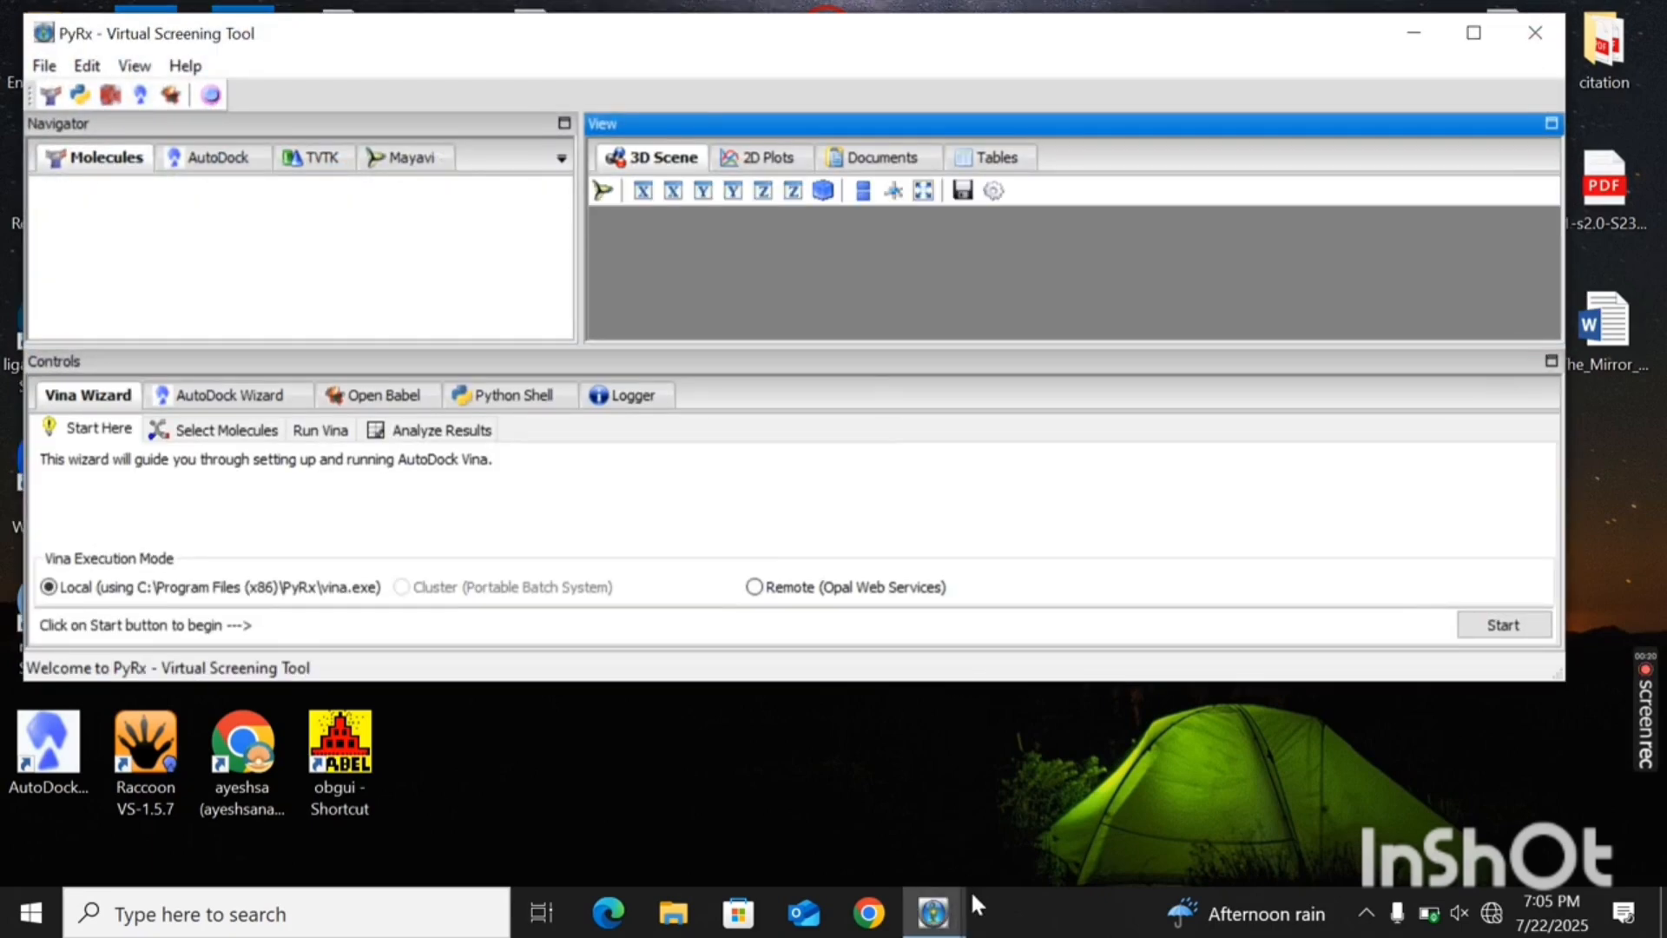
- Close the duplicate PyRx window and maximize the remaining one
mouse_move(974, 885)
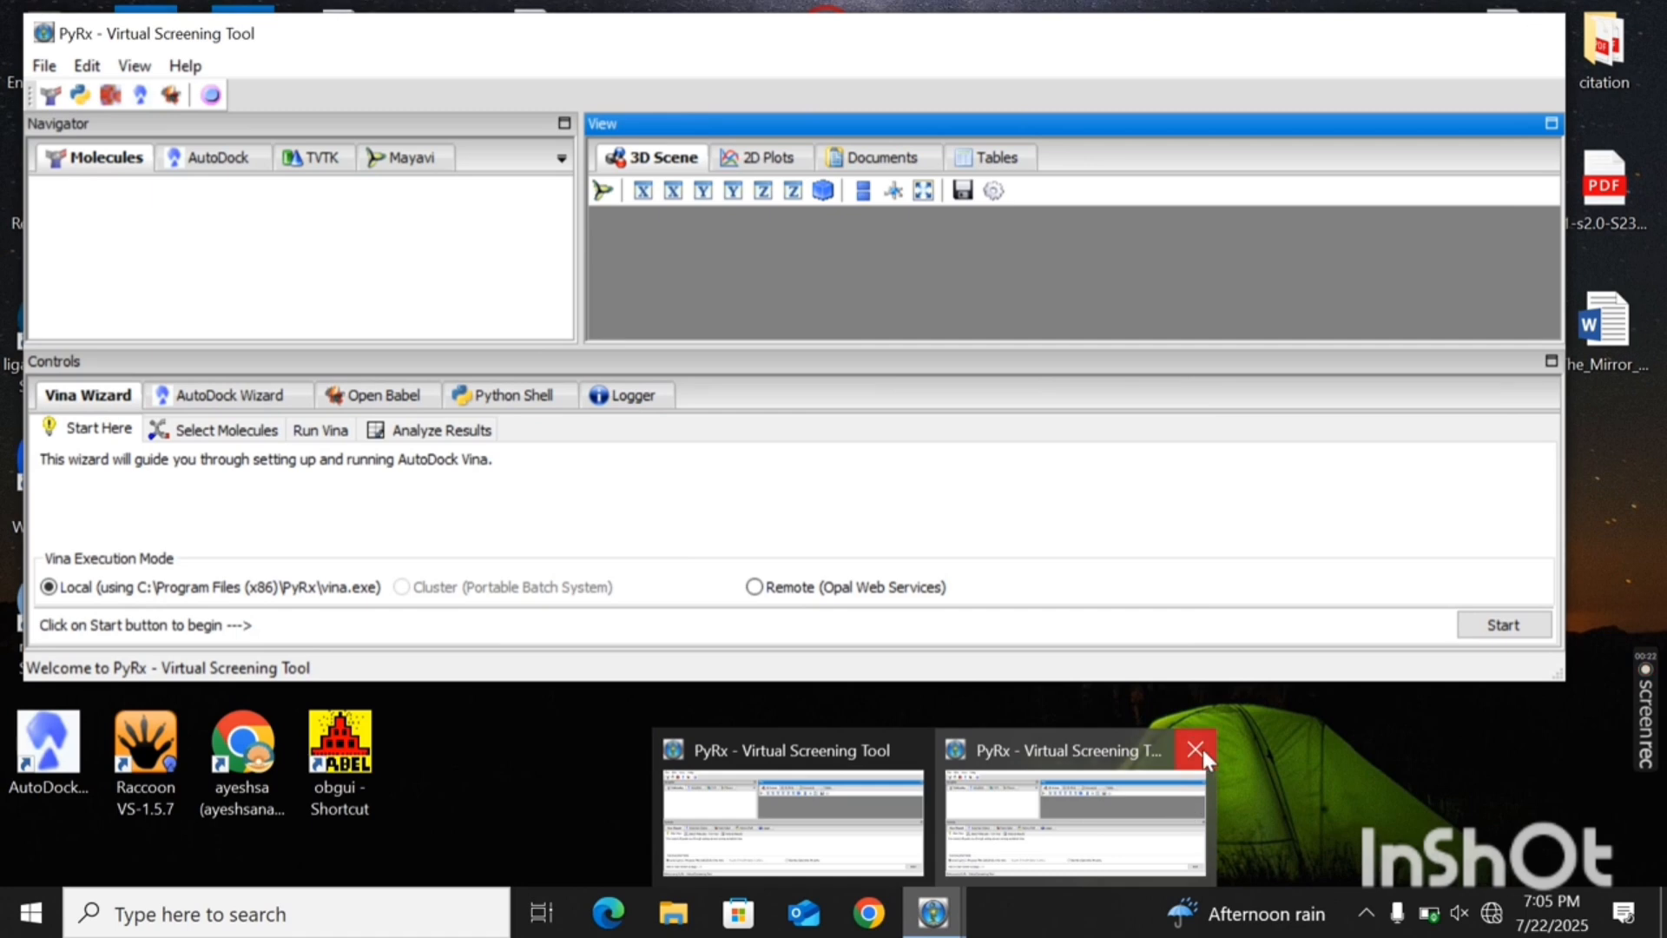
left_click(1195, 749)
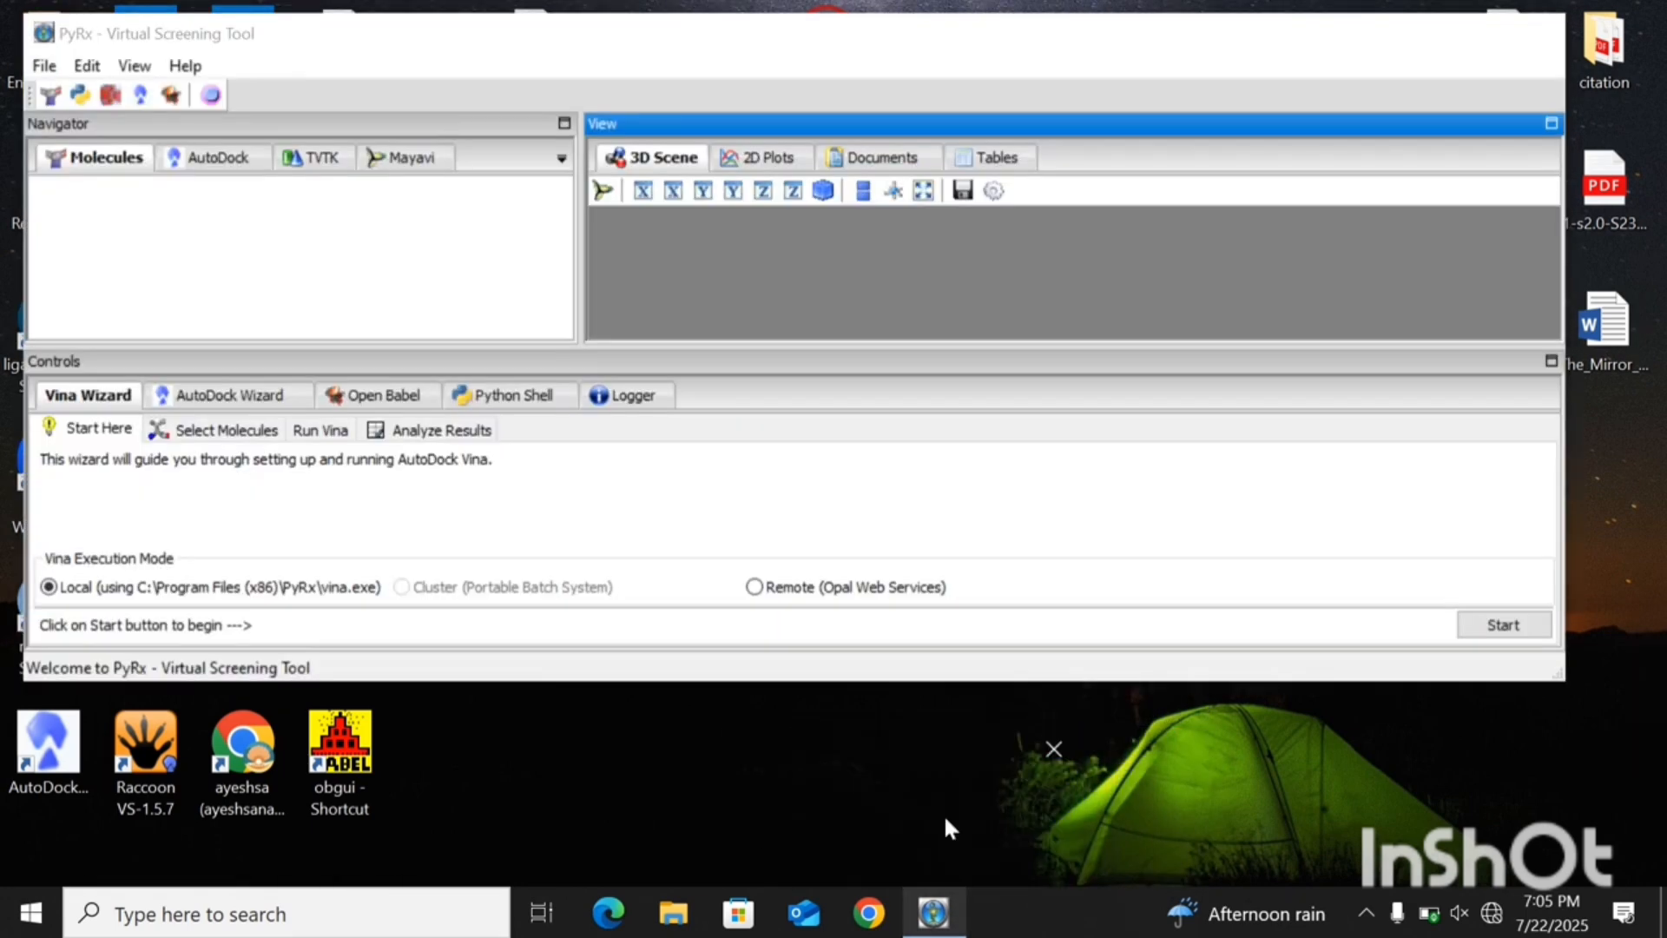
left_click(1473, 33)
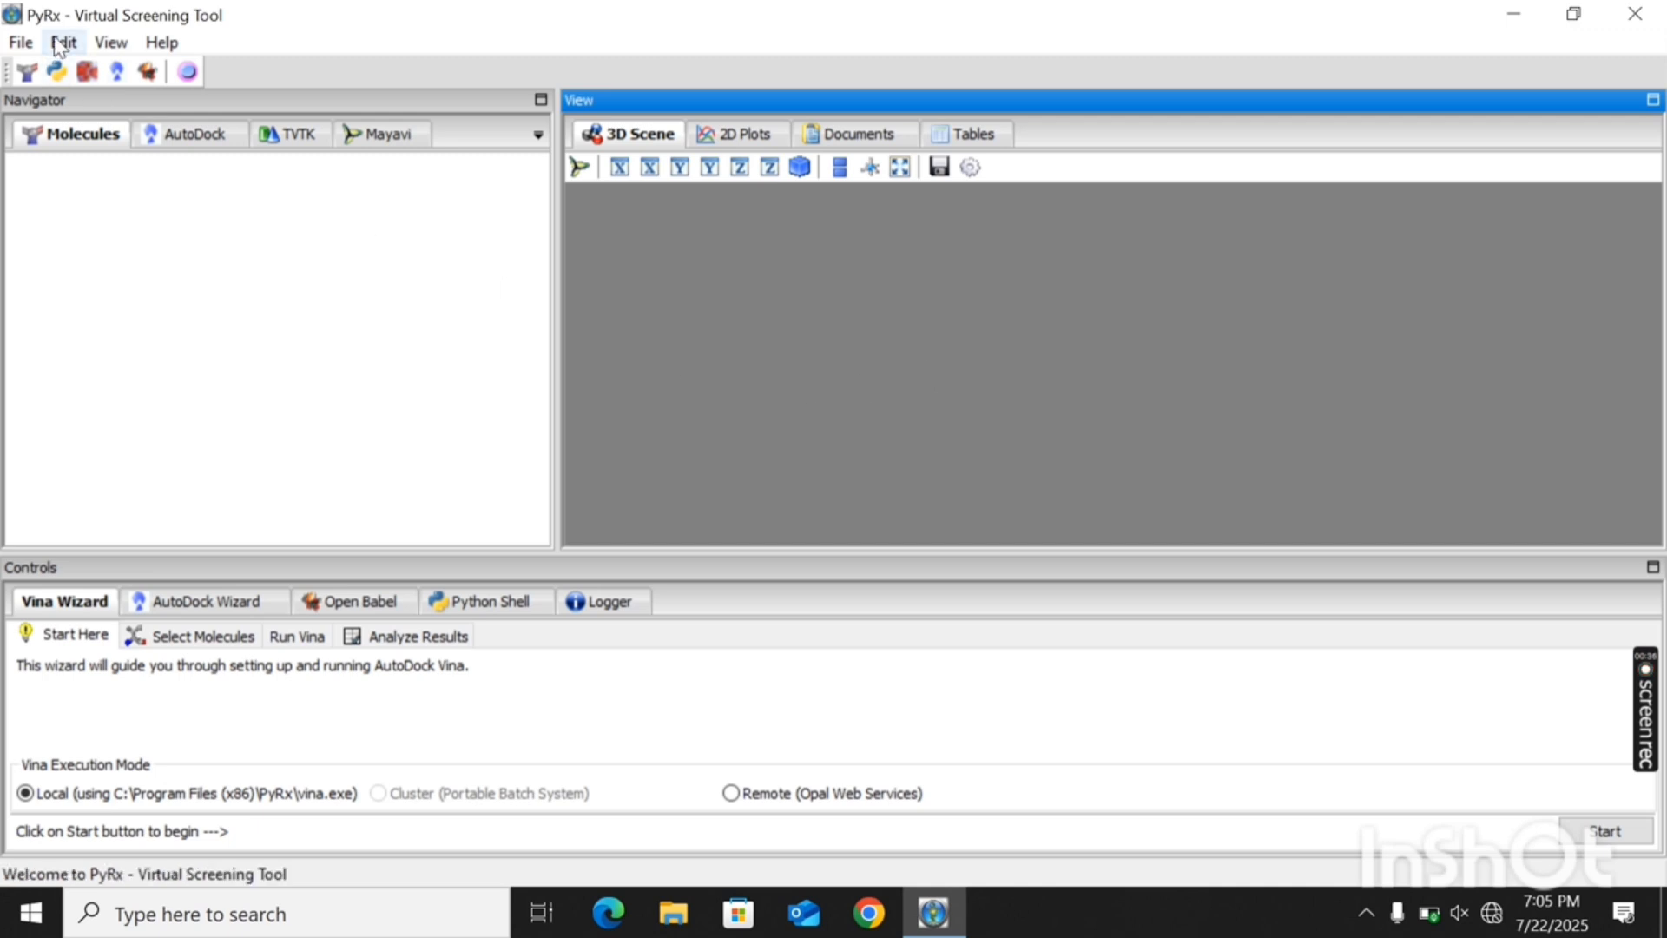
- Load the "final prepared minimized receptor" file from the Desktop as a molecule
left_click(21, 43)
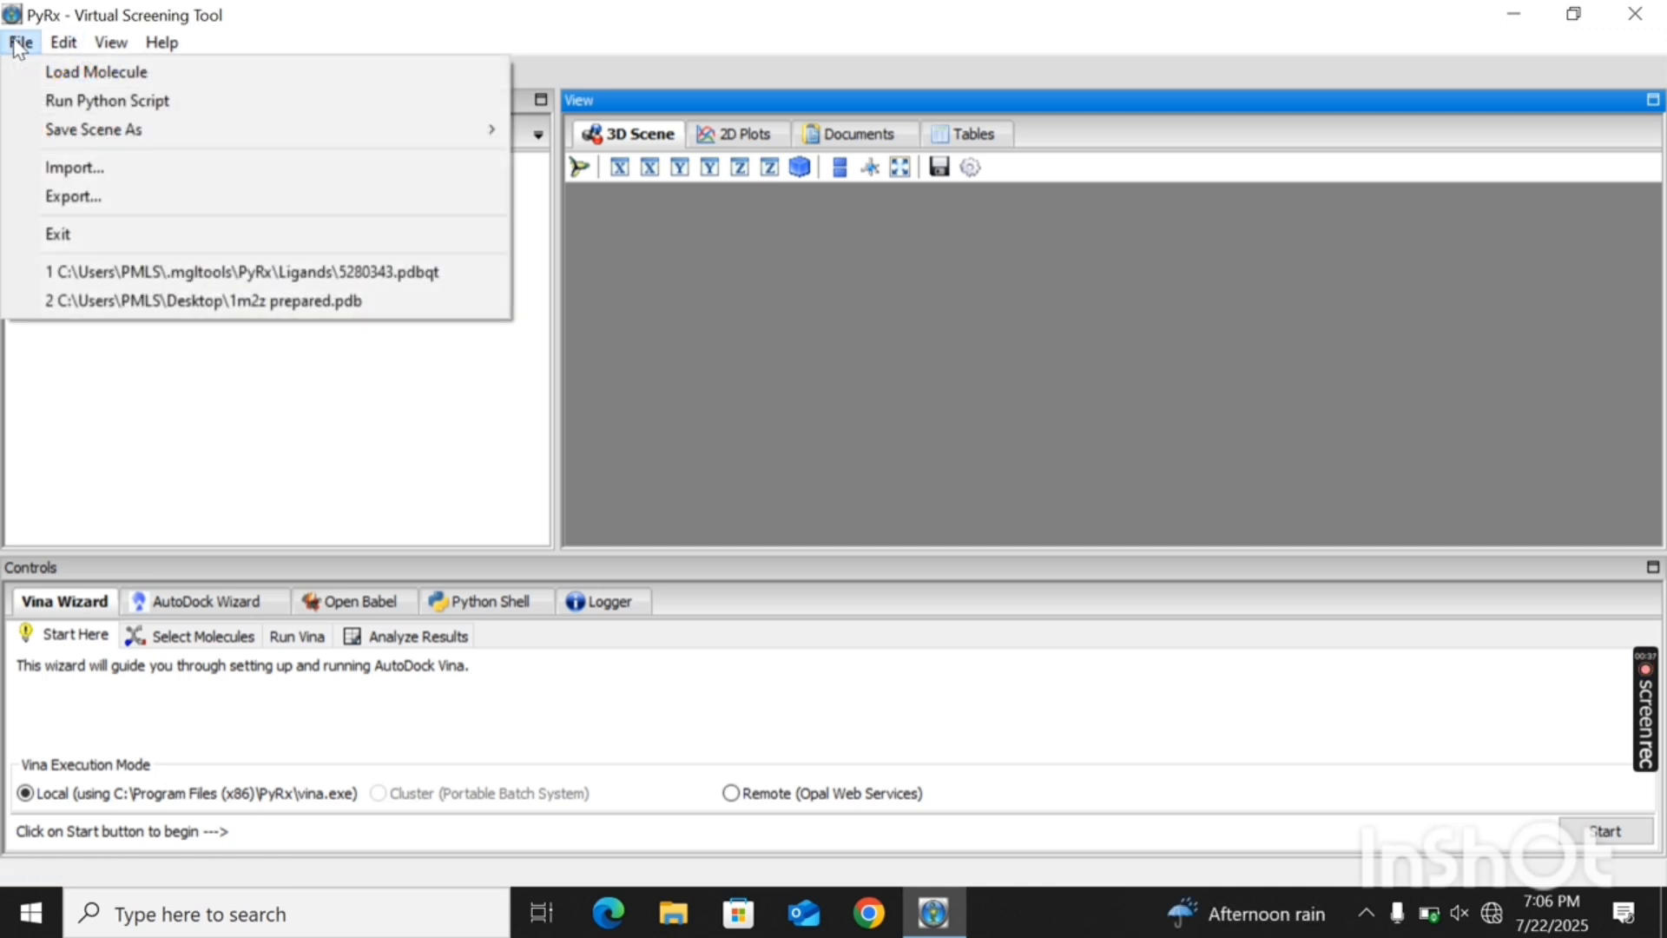
left_click(55, 73)
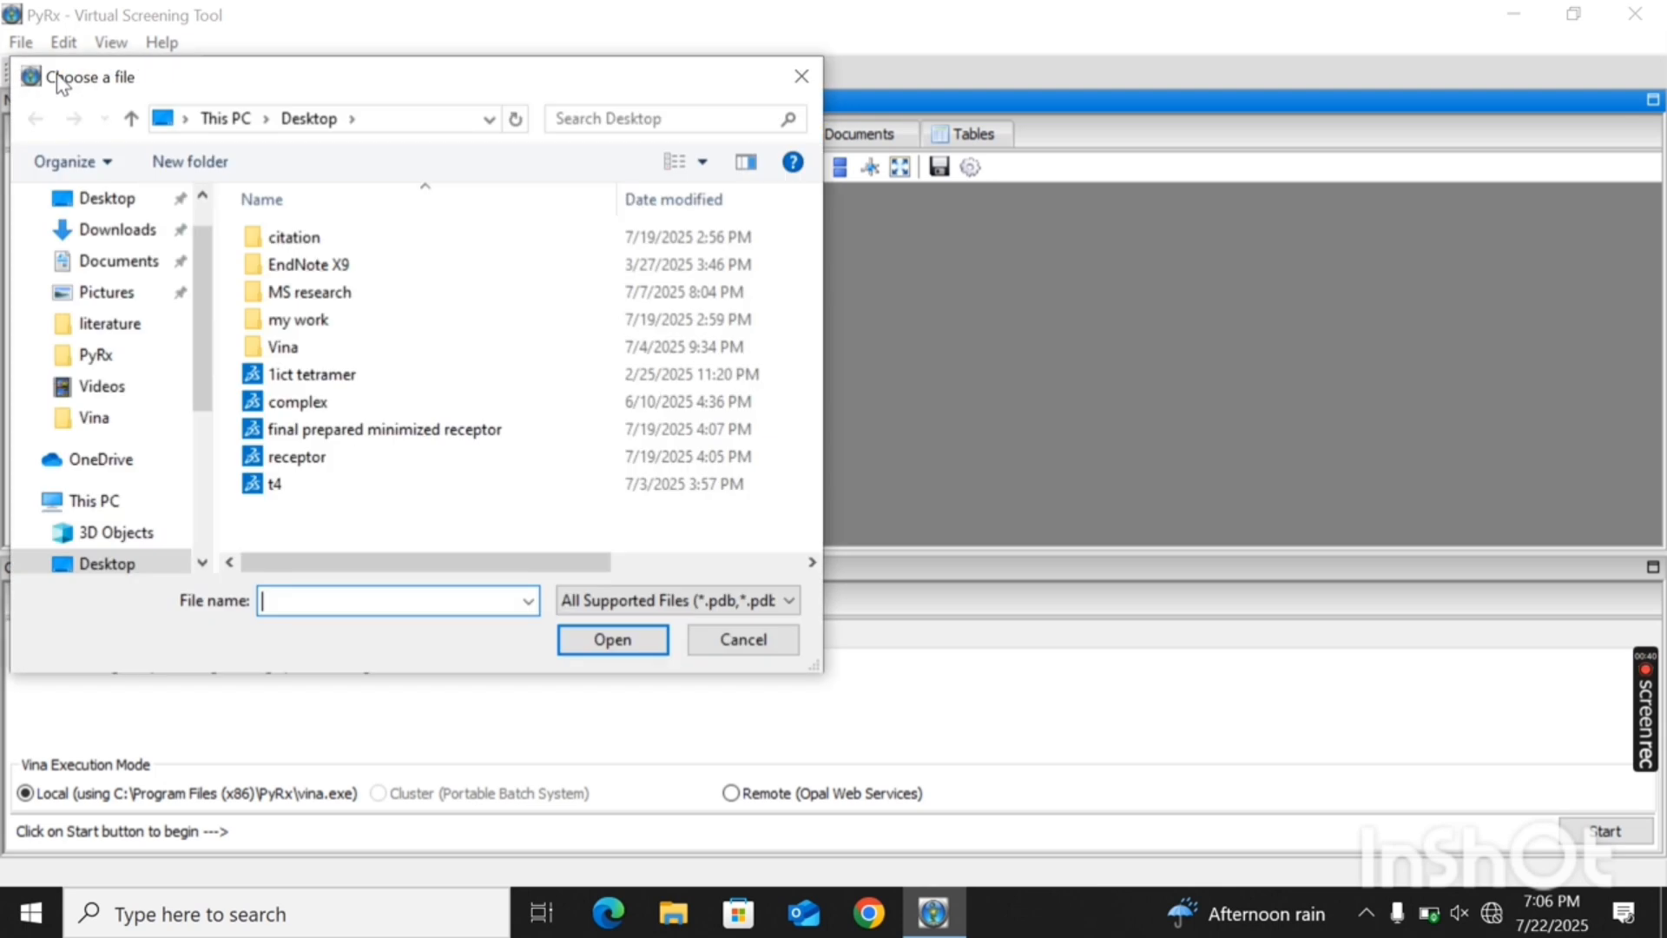
left_click(125, 208)
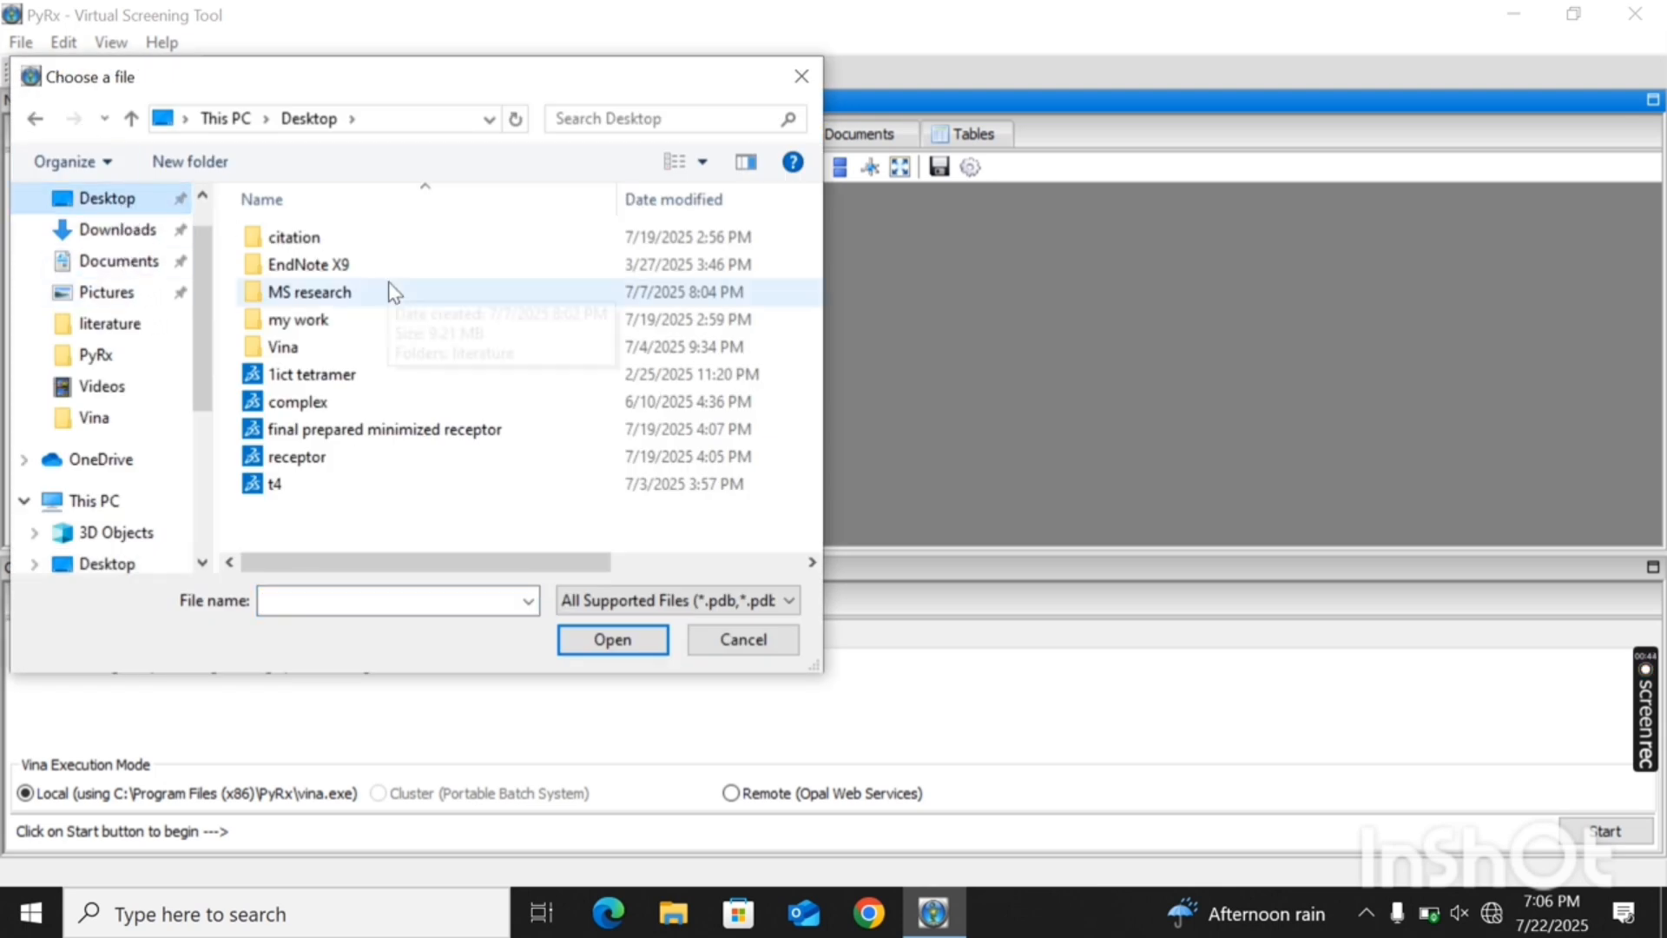
double_click(309, 429)
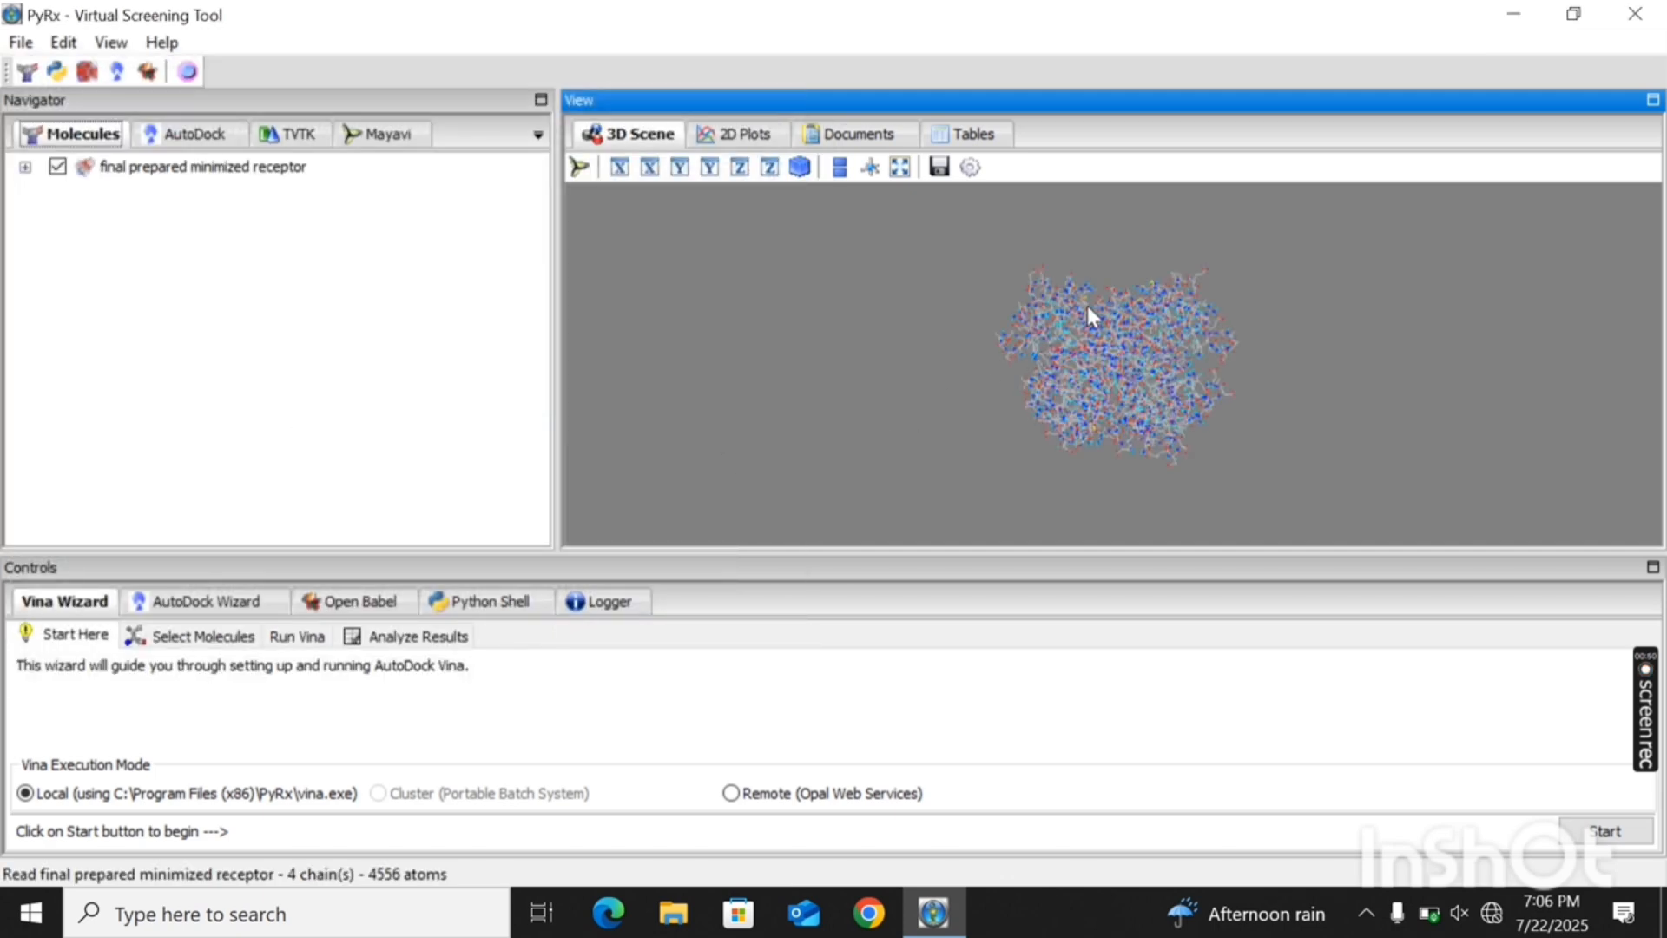
- Examine the loaded receptor structure from several angles and at close range in the 3D scene
left_click_drag(1088, 307, 786, 387)
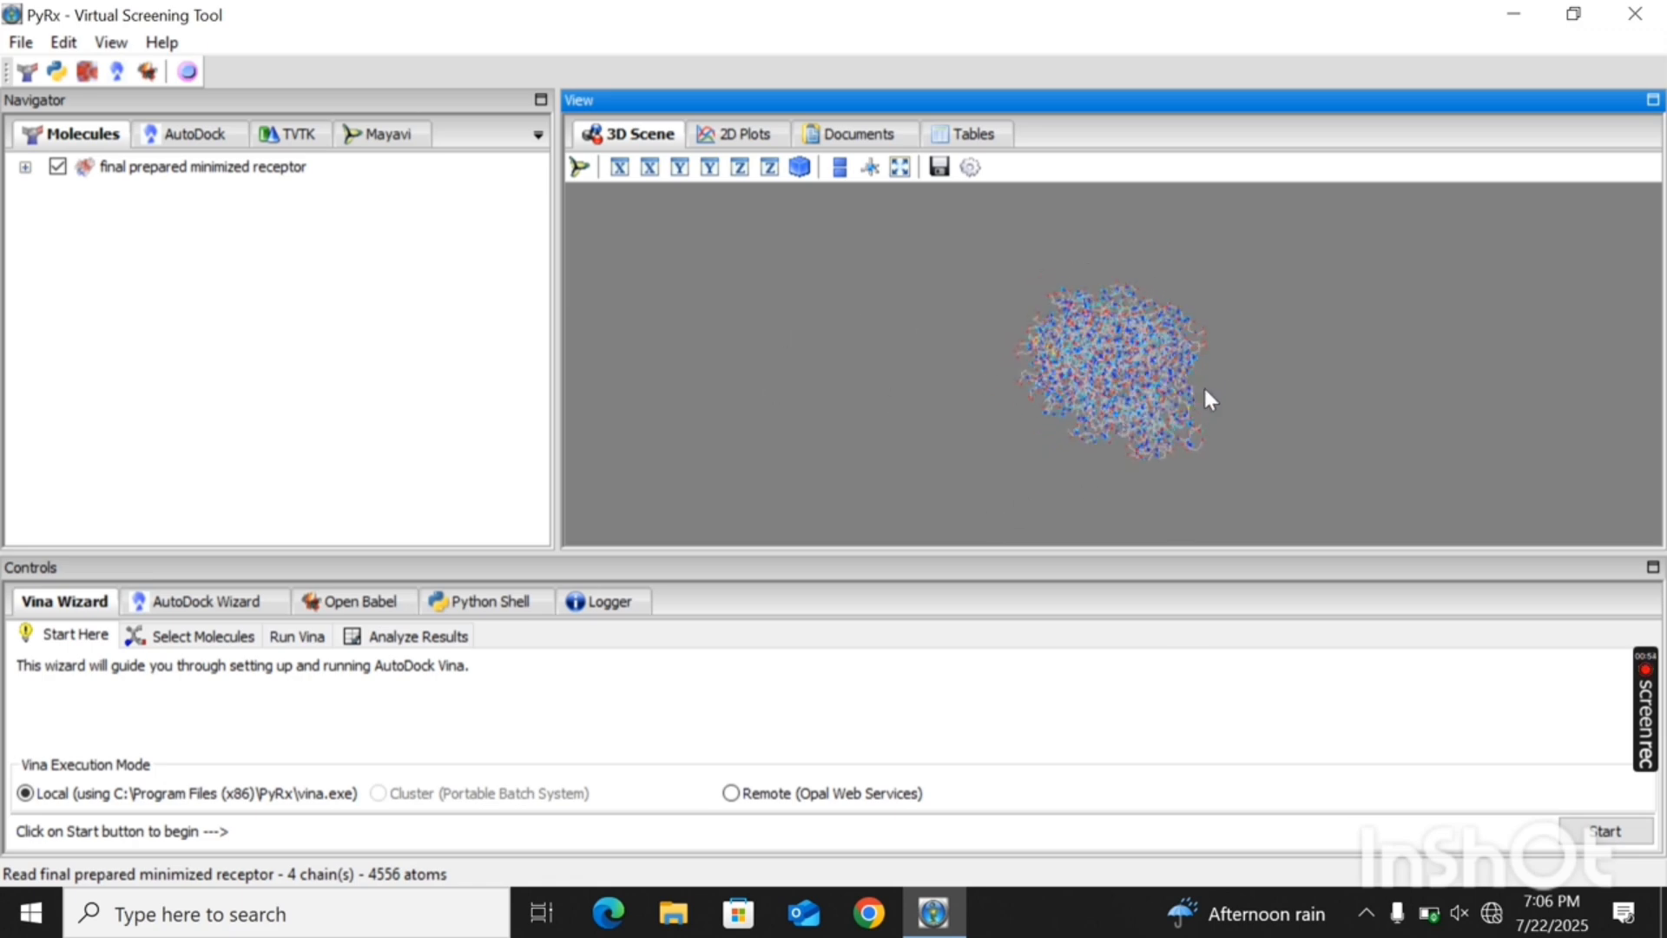
left_click_drag(1204, 390, 883, 401)
left_click_drag(1162, 396, 1144, 308)
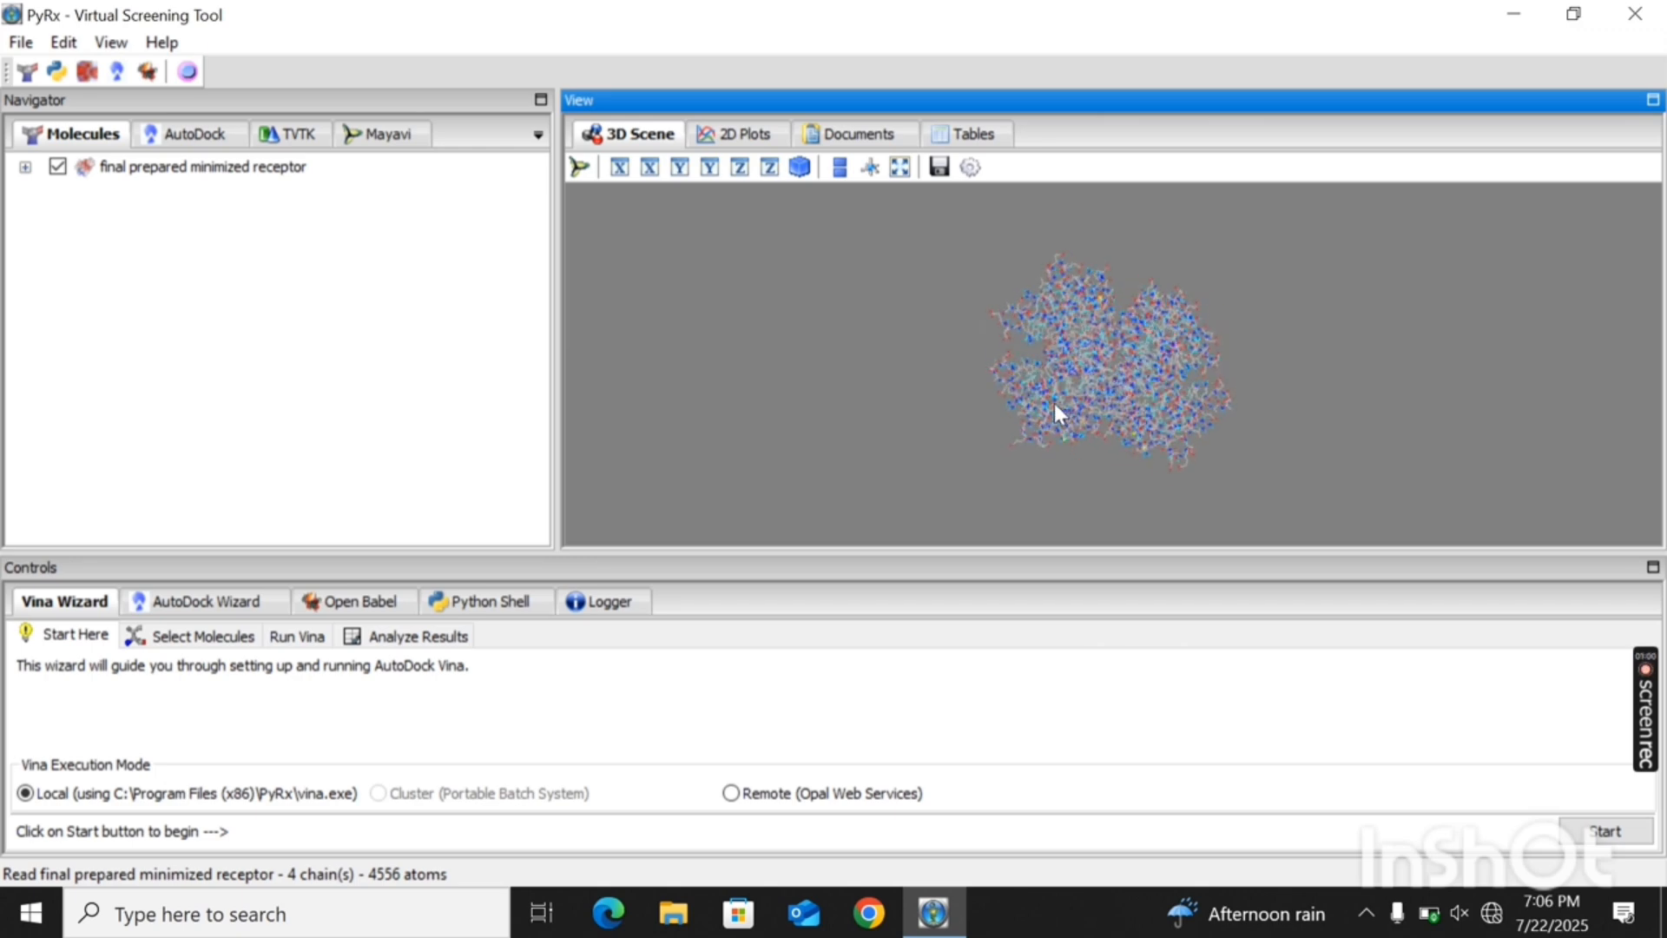
left_click_drag(1054, 402, 1142, 381)
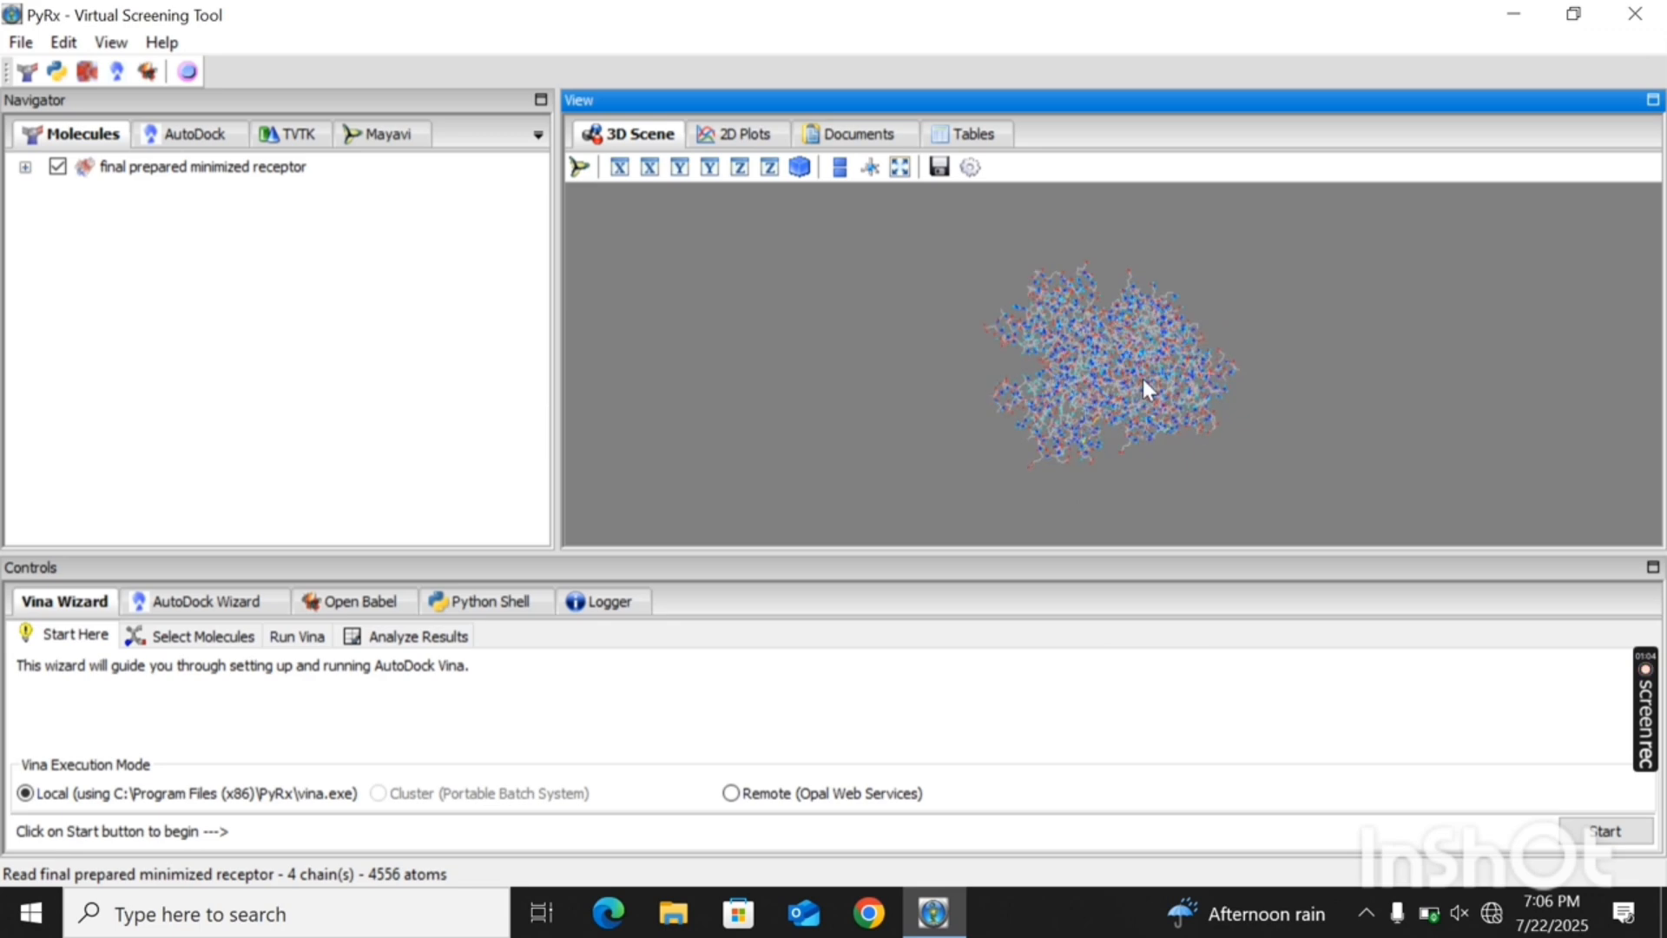
scroll(1142, 379, "up", 5)
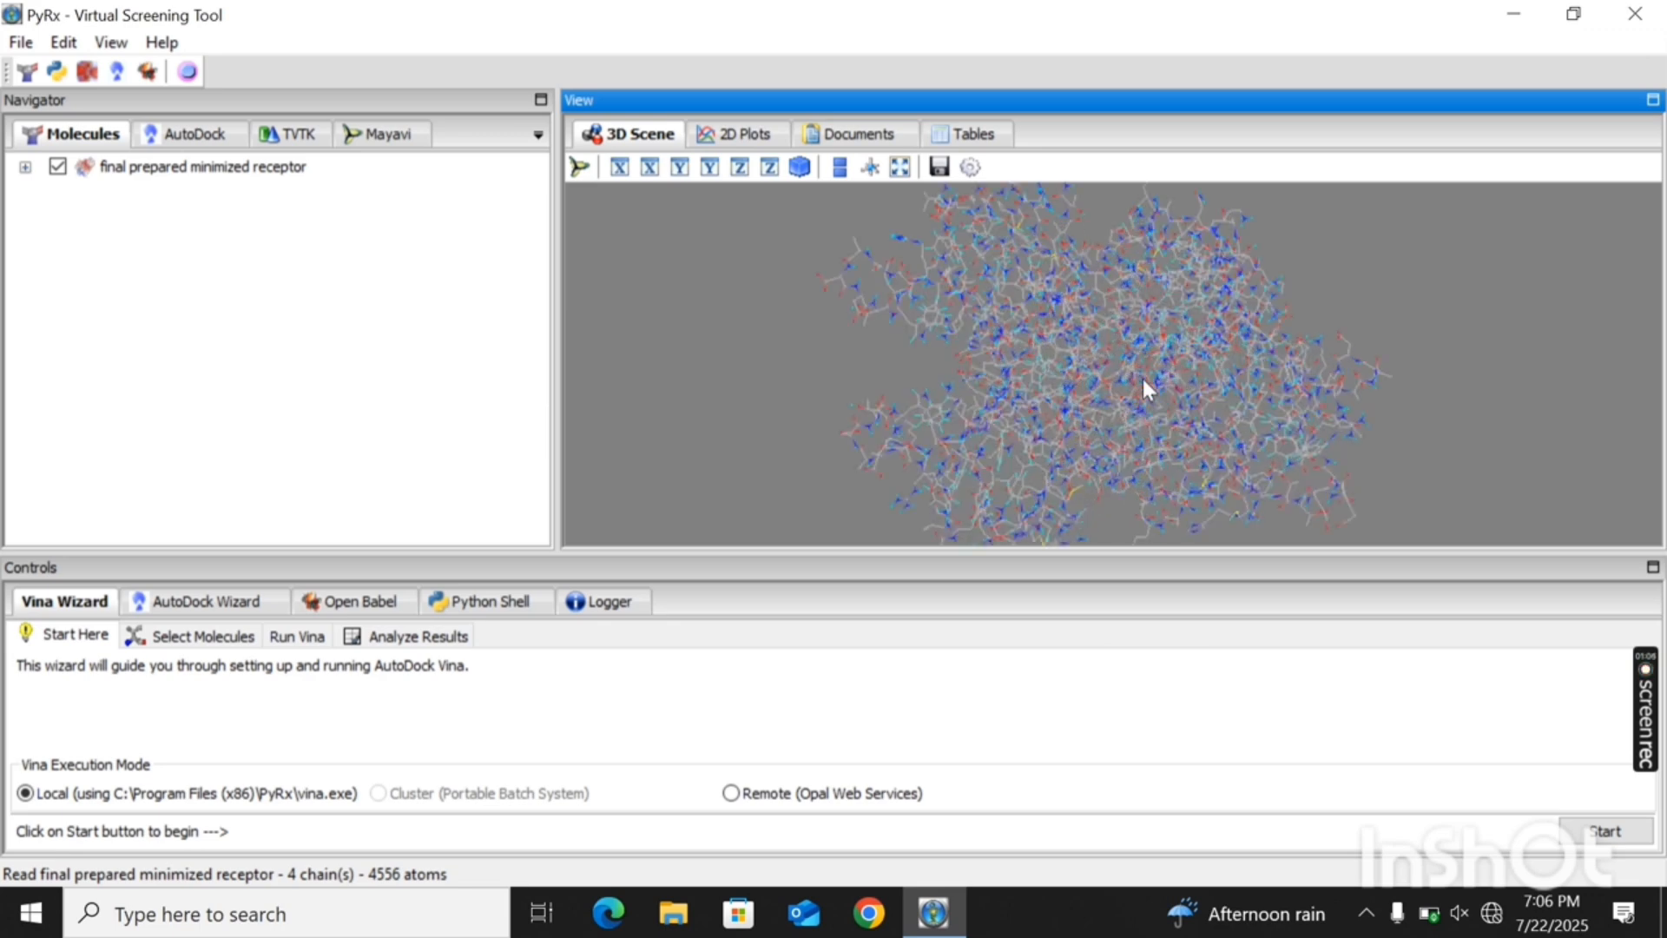
scroll(1143, 379, "down", 5)
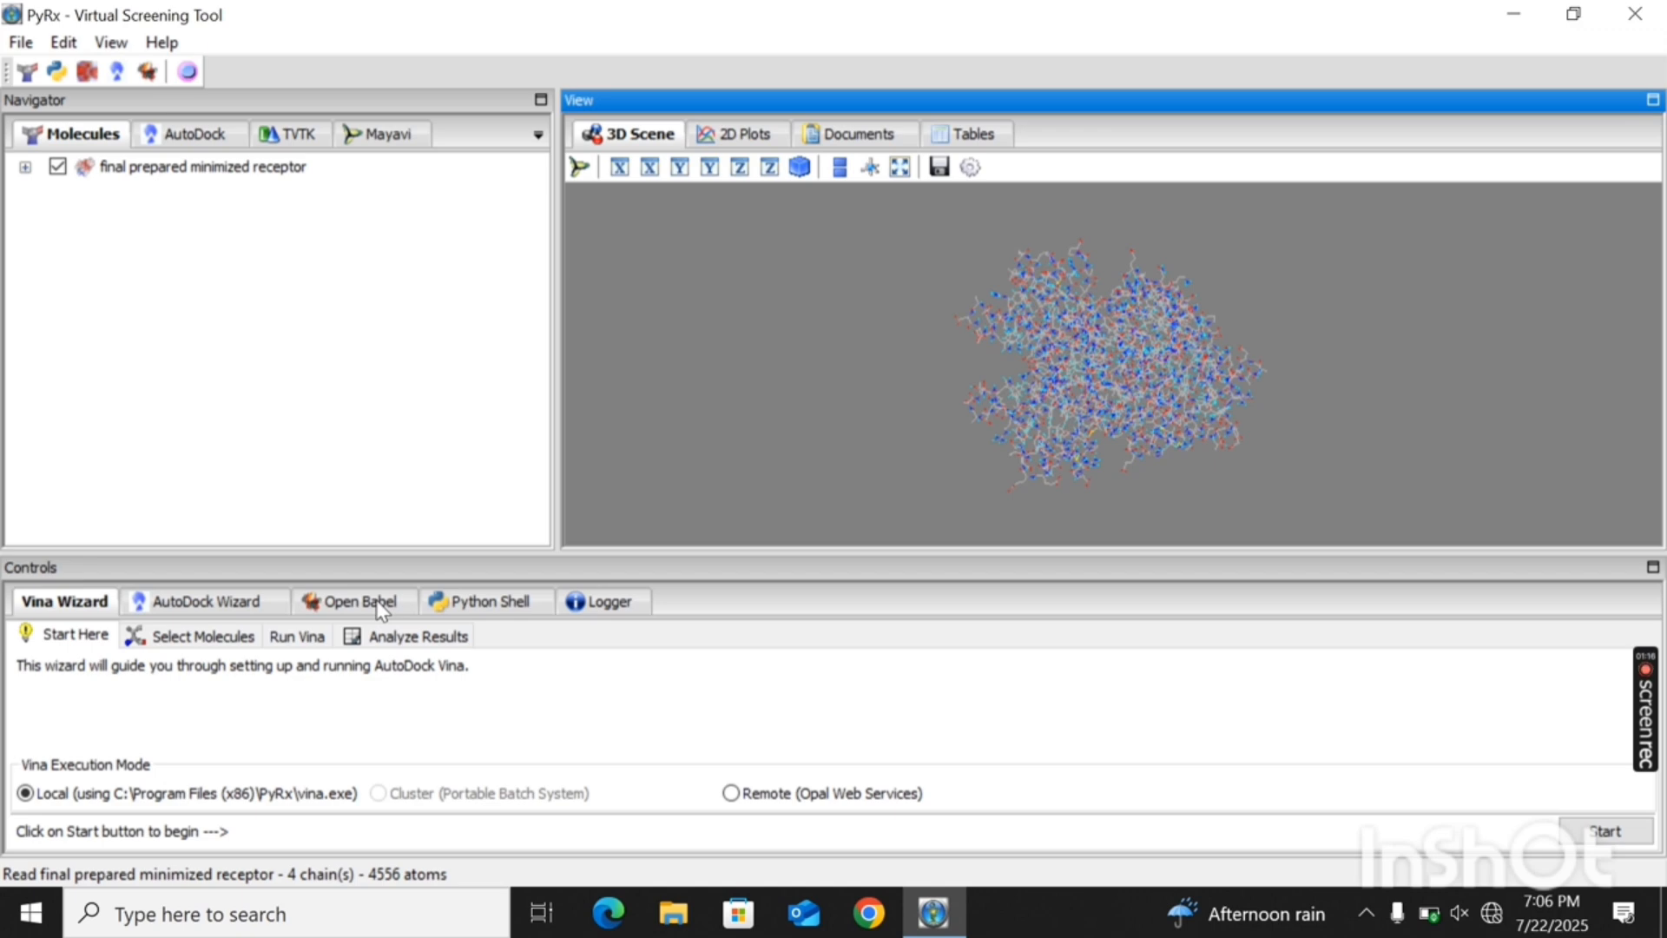
- Convert the final prepared minimized receptor into an AutoDock macromolecule and check it in the Macromolecules list
left_click(211, 141)
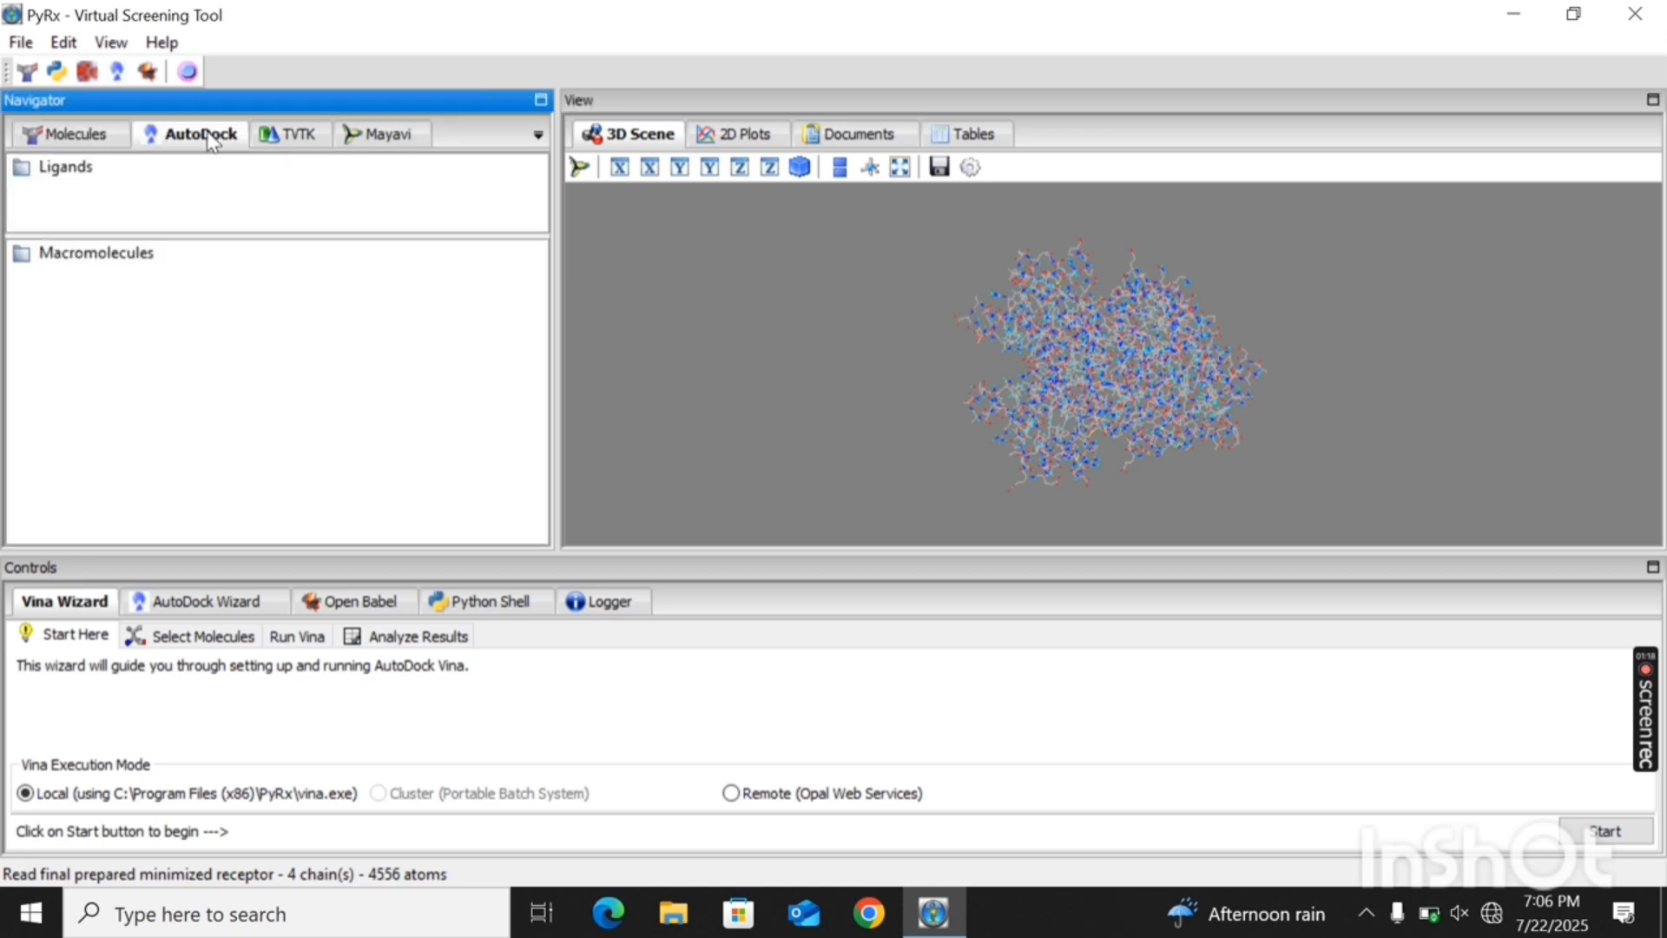
left_click(25, 259)
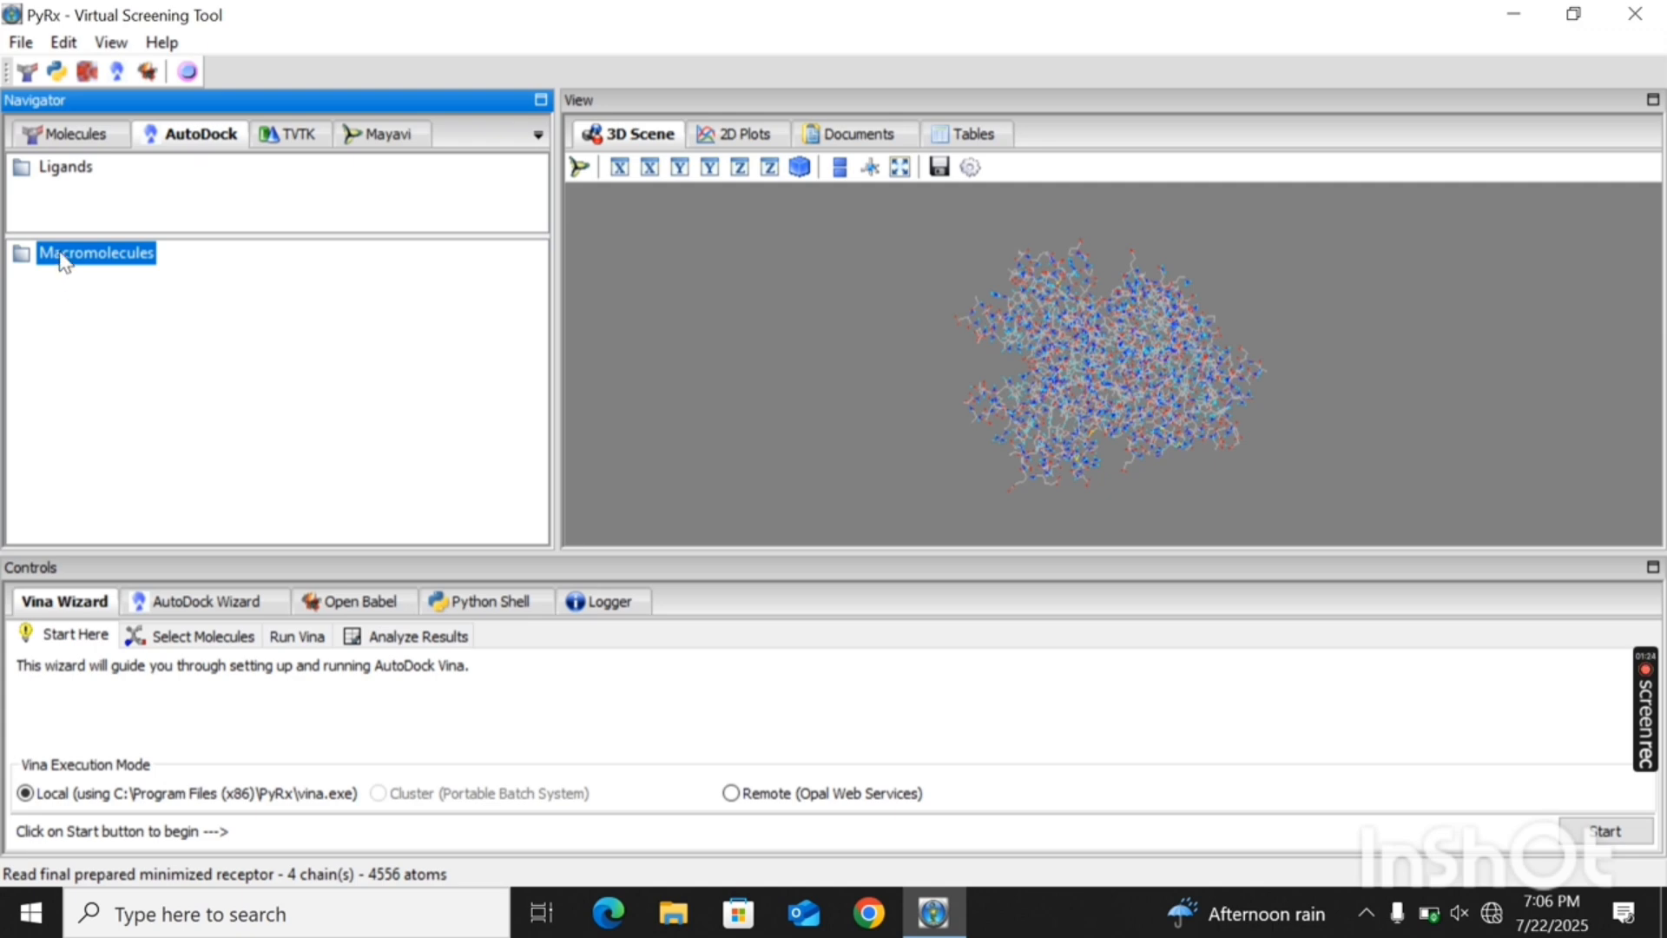
left_click(62, 137)
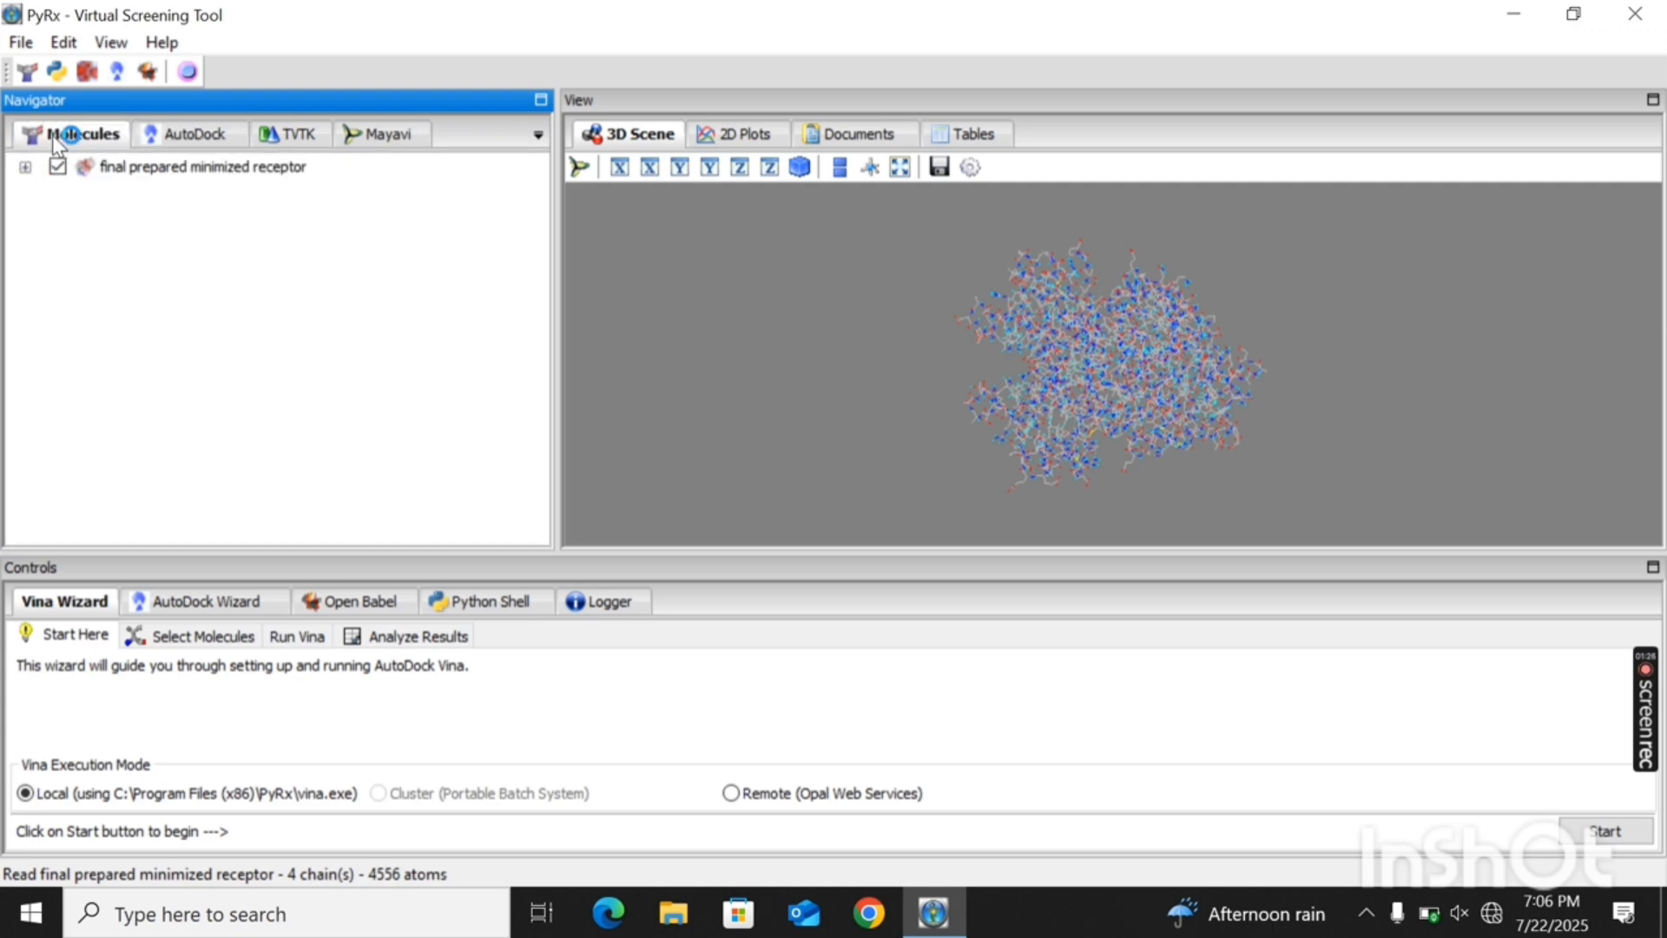
left_click(175, 174)
right_click(174, 176)
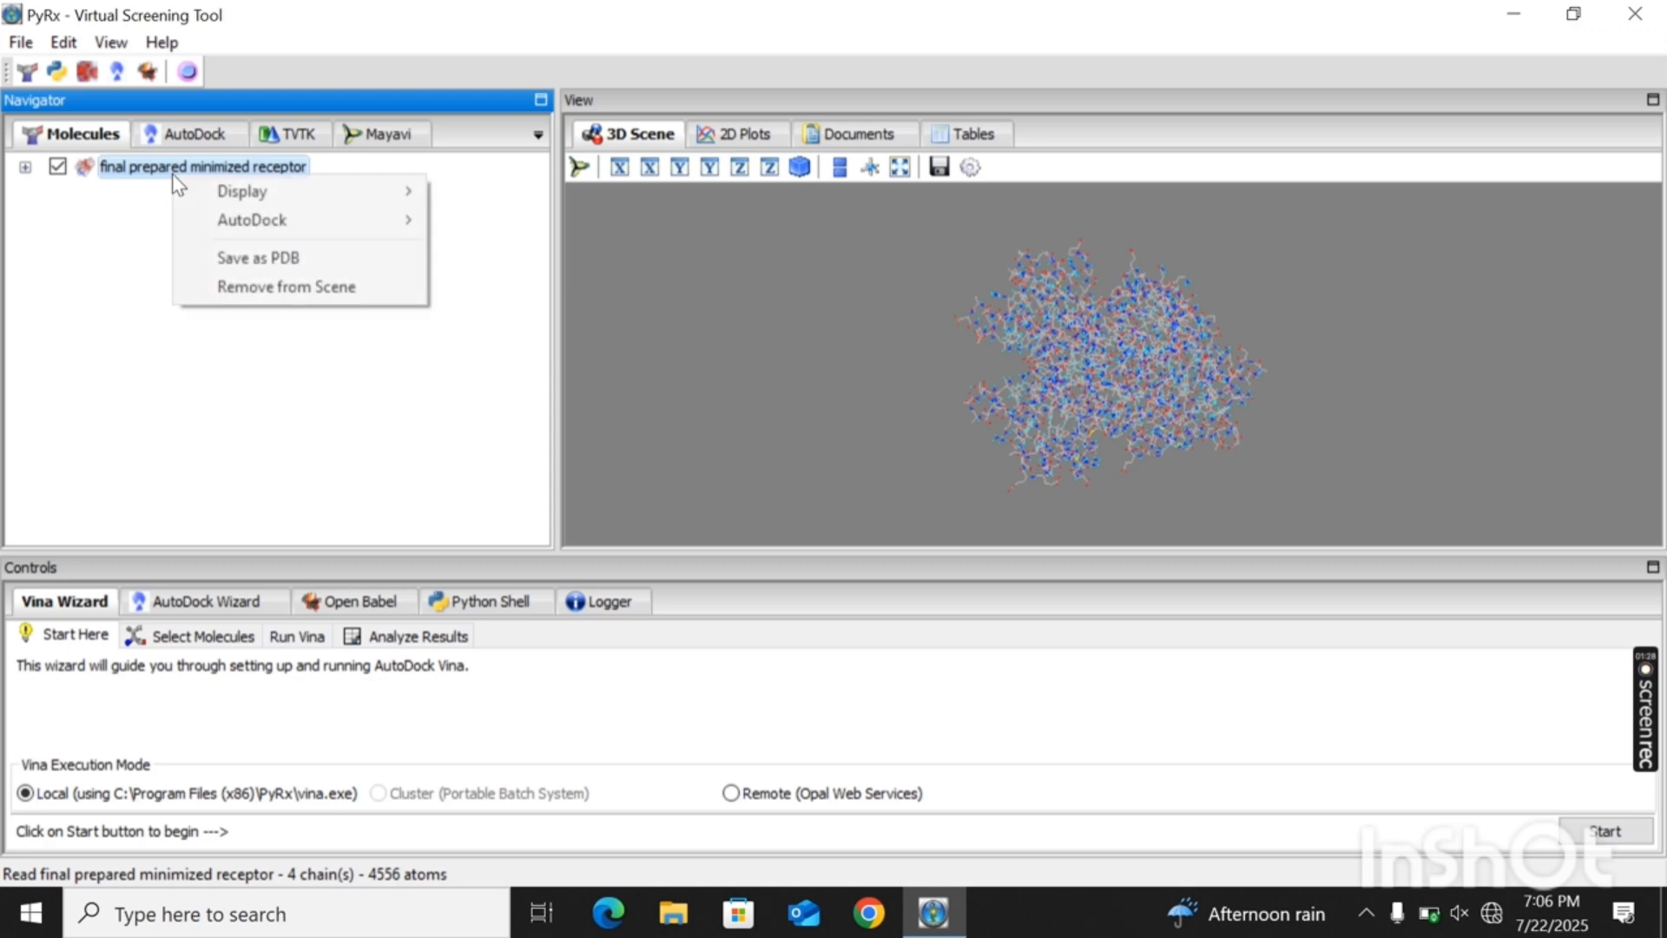
mouse_move(227, 222)
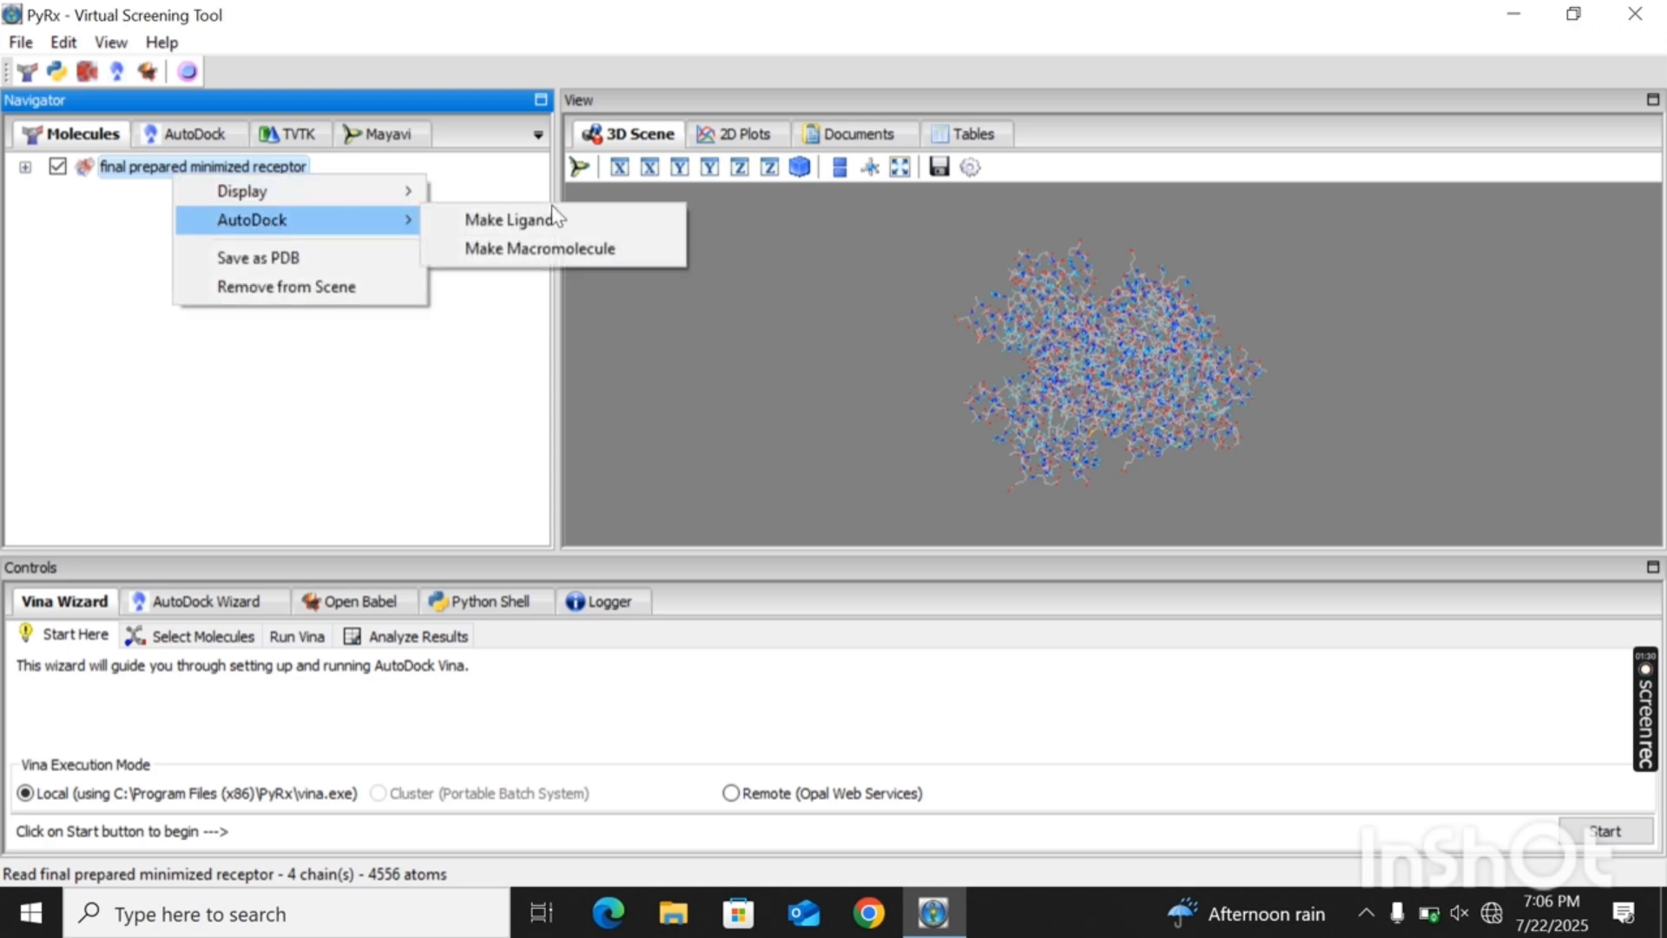
left_click(570, 250)
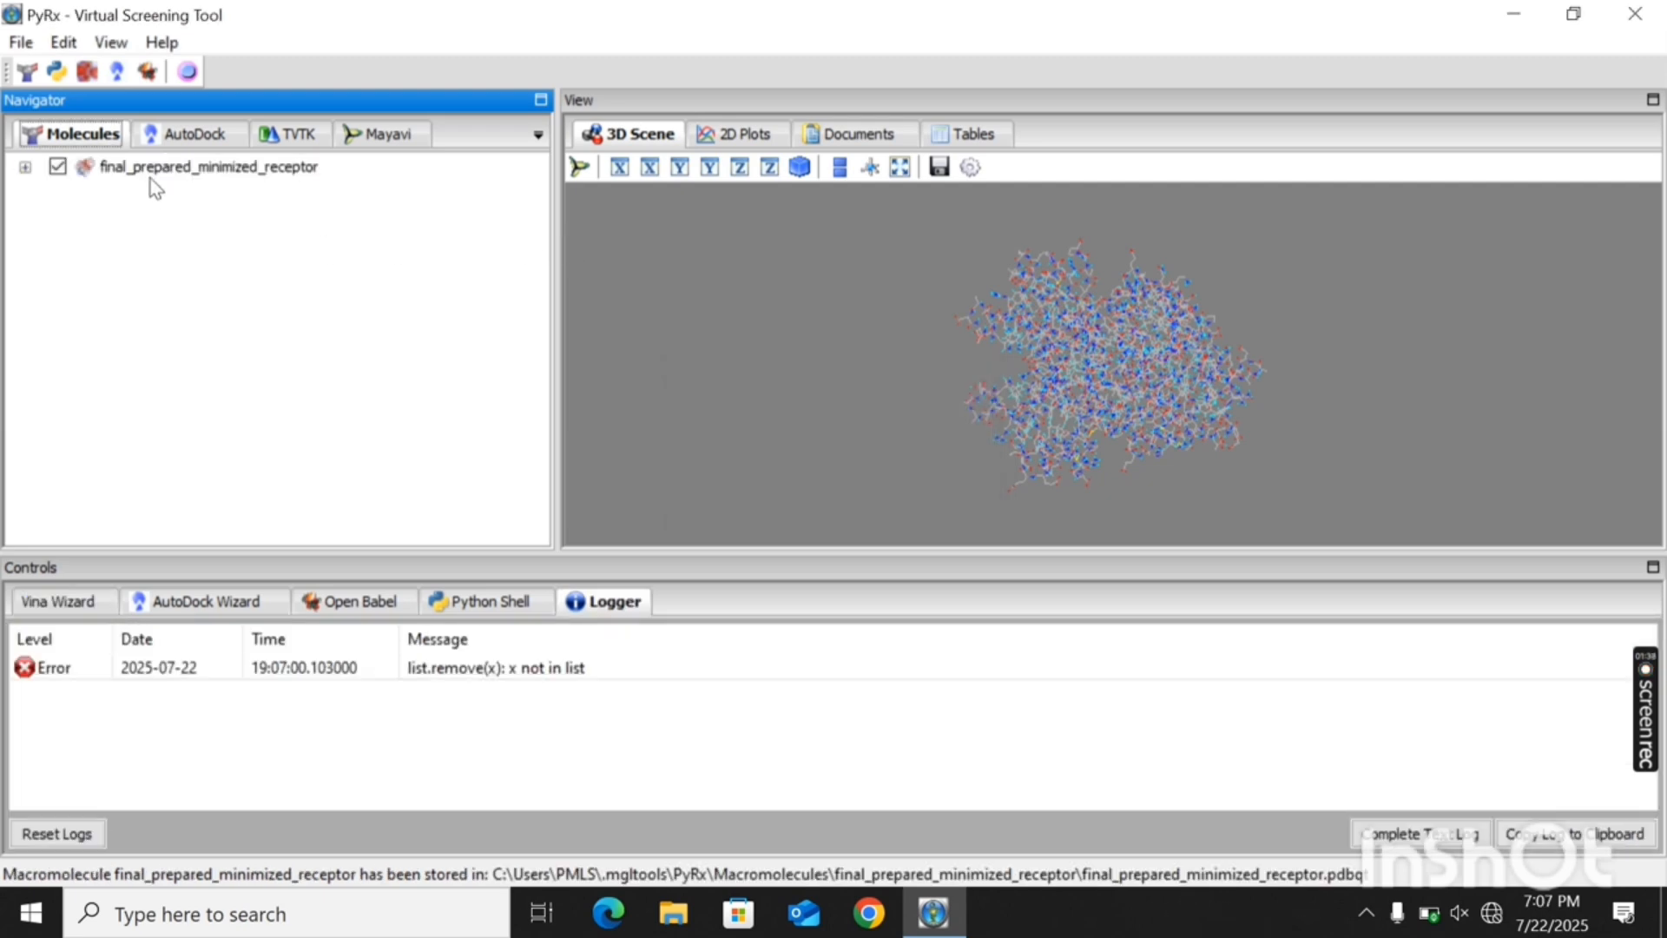
left_click(193, 144)
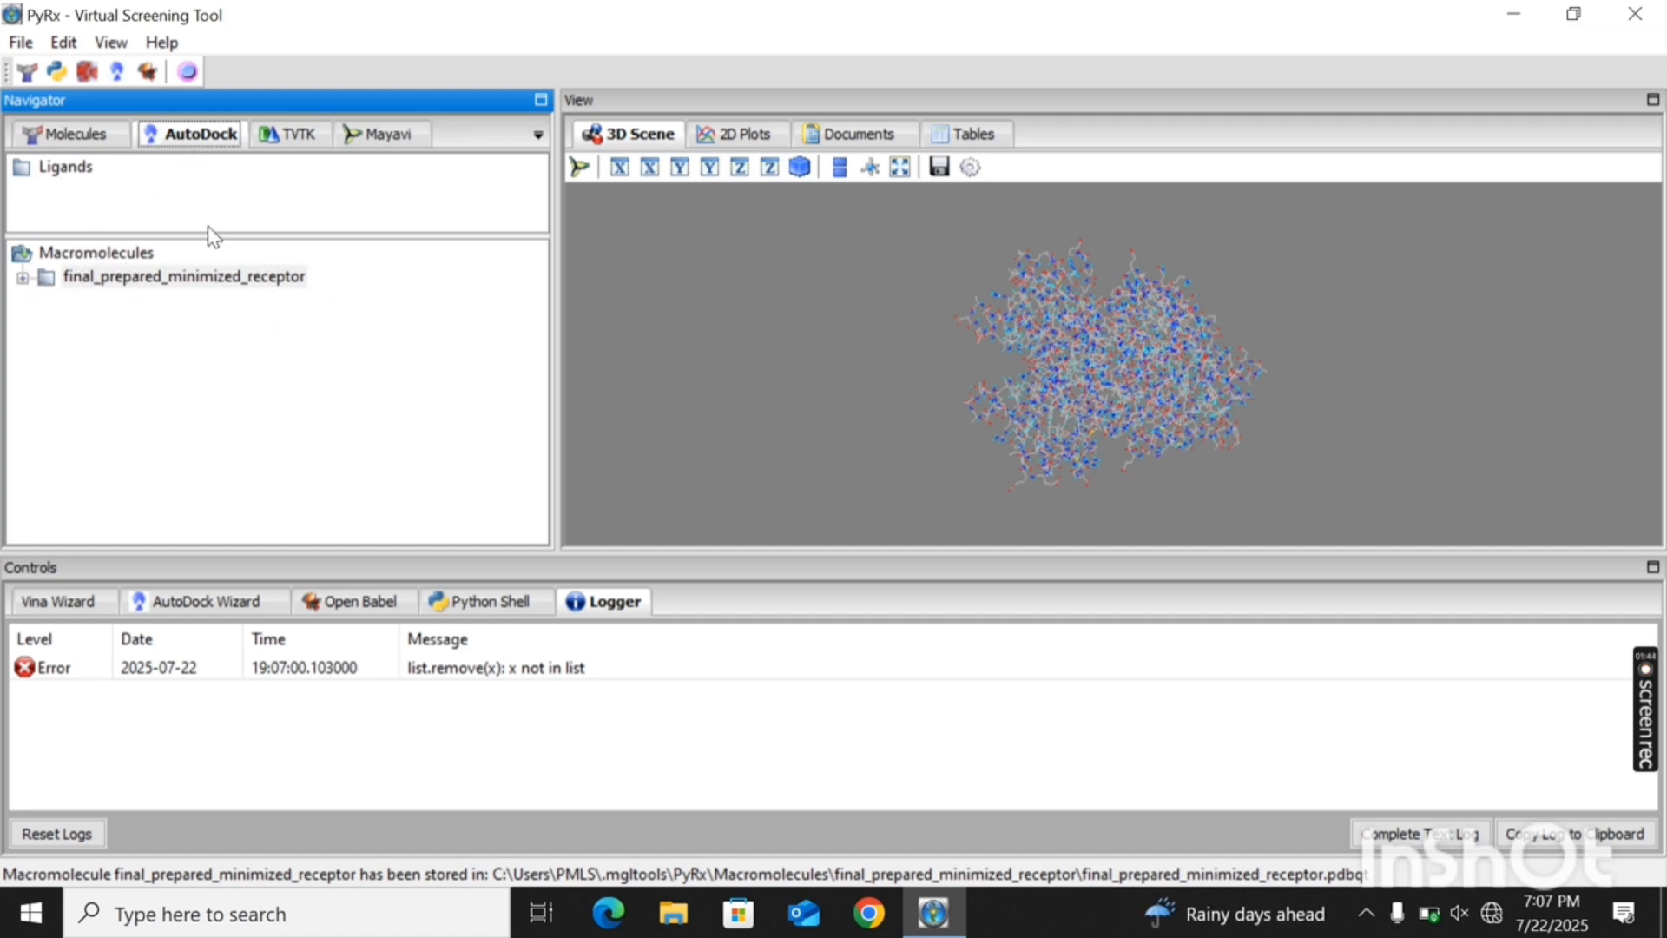
- Import the downloaded 3D conformer files of compounds 213046, 115237 and 5280343 from Downloads into Open Babel
left_click(363, 600)
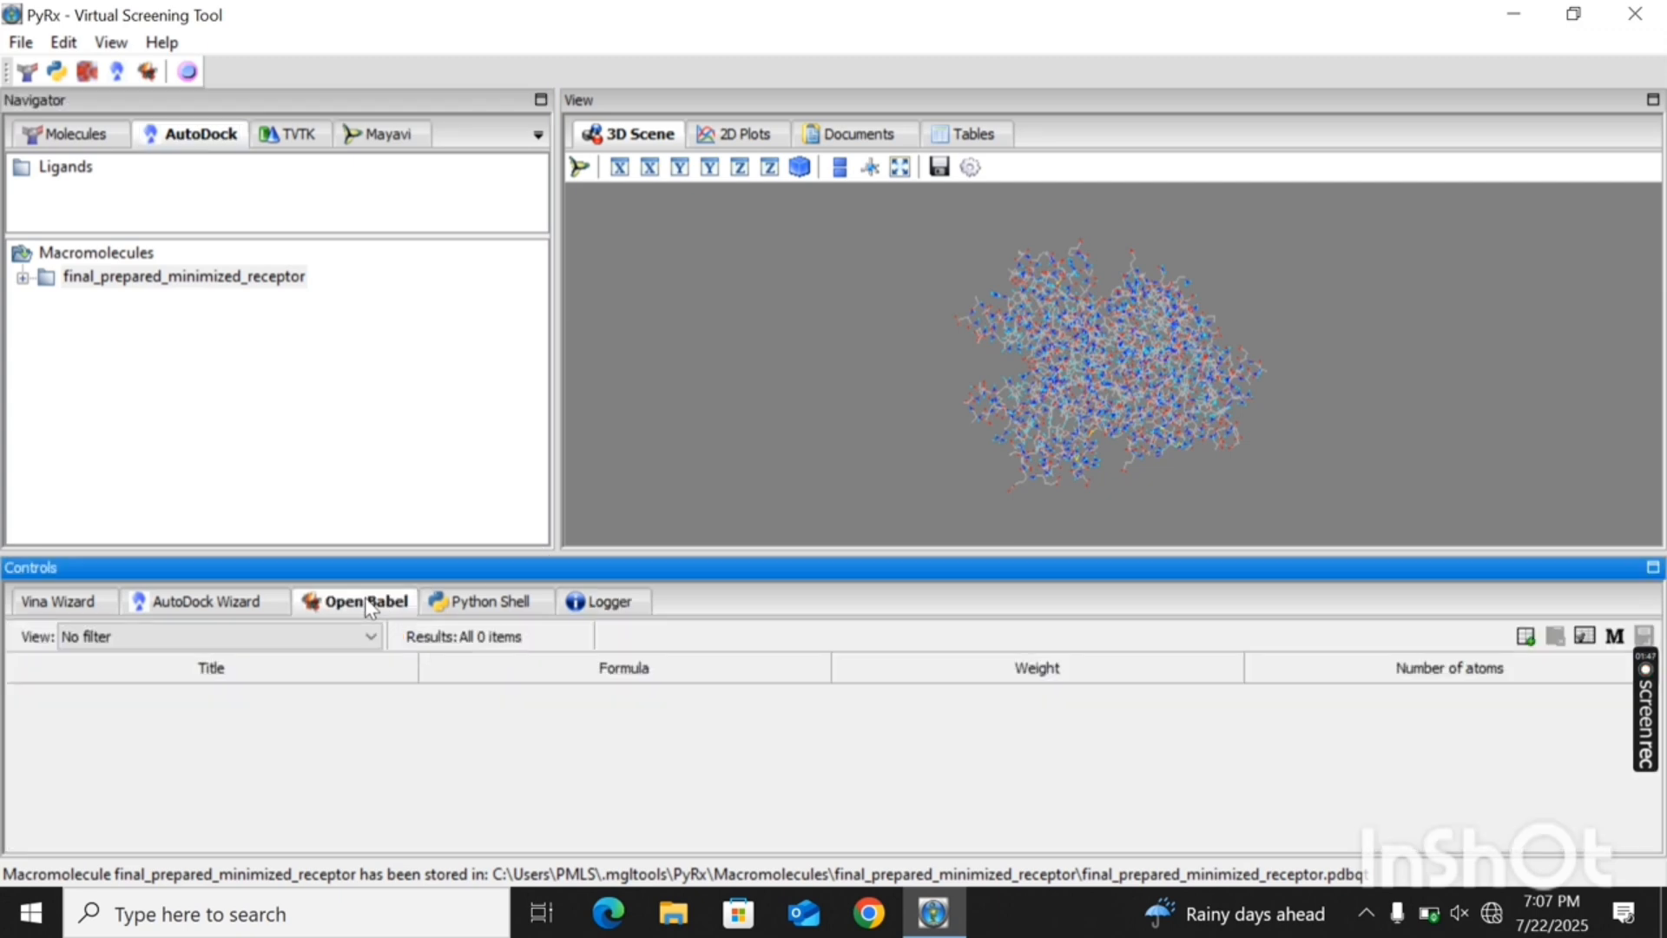
left_click(1525, 637)
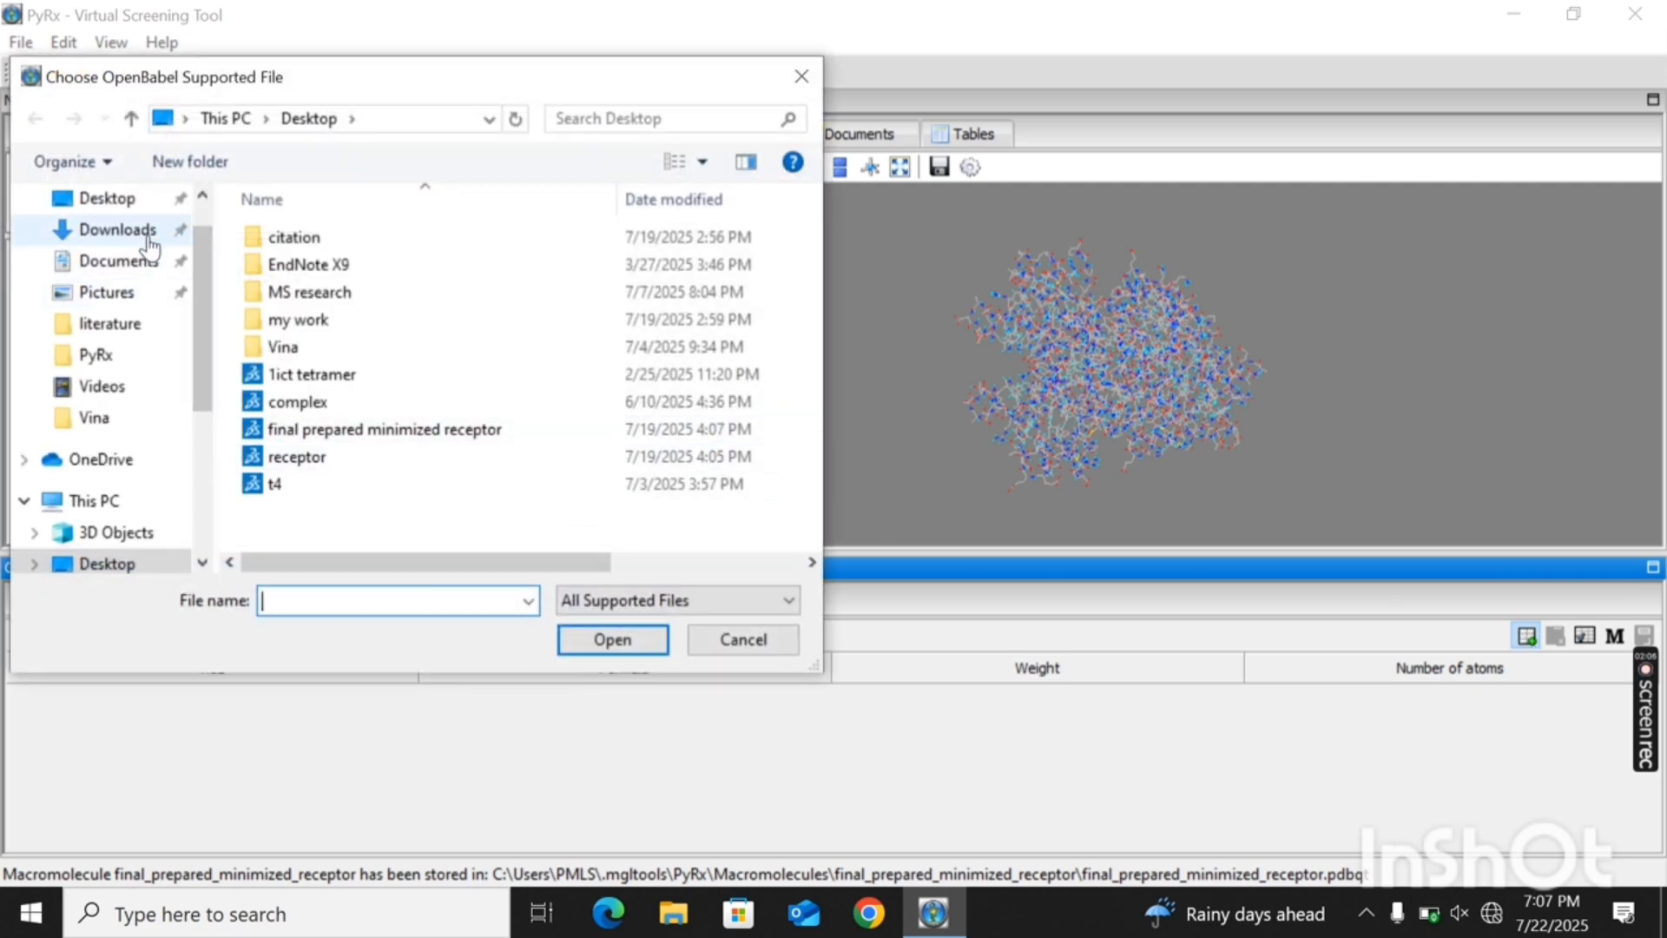
left_click(147, 239)
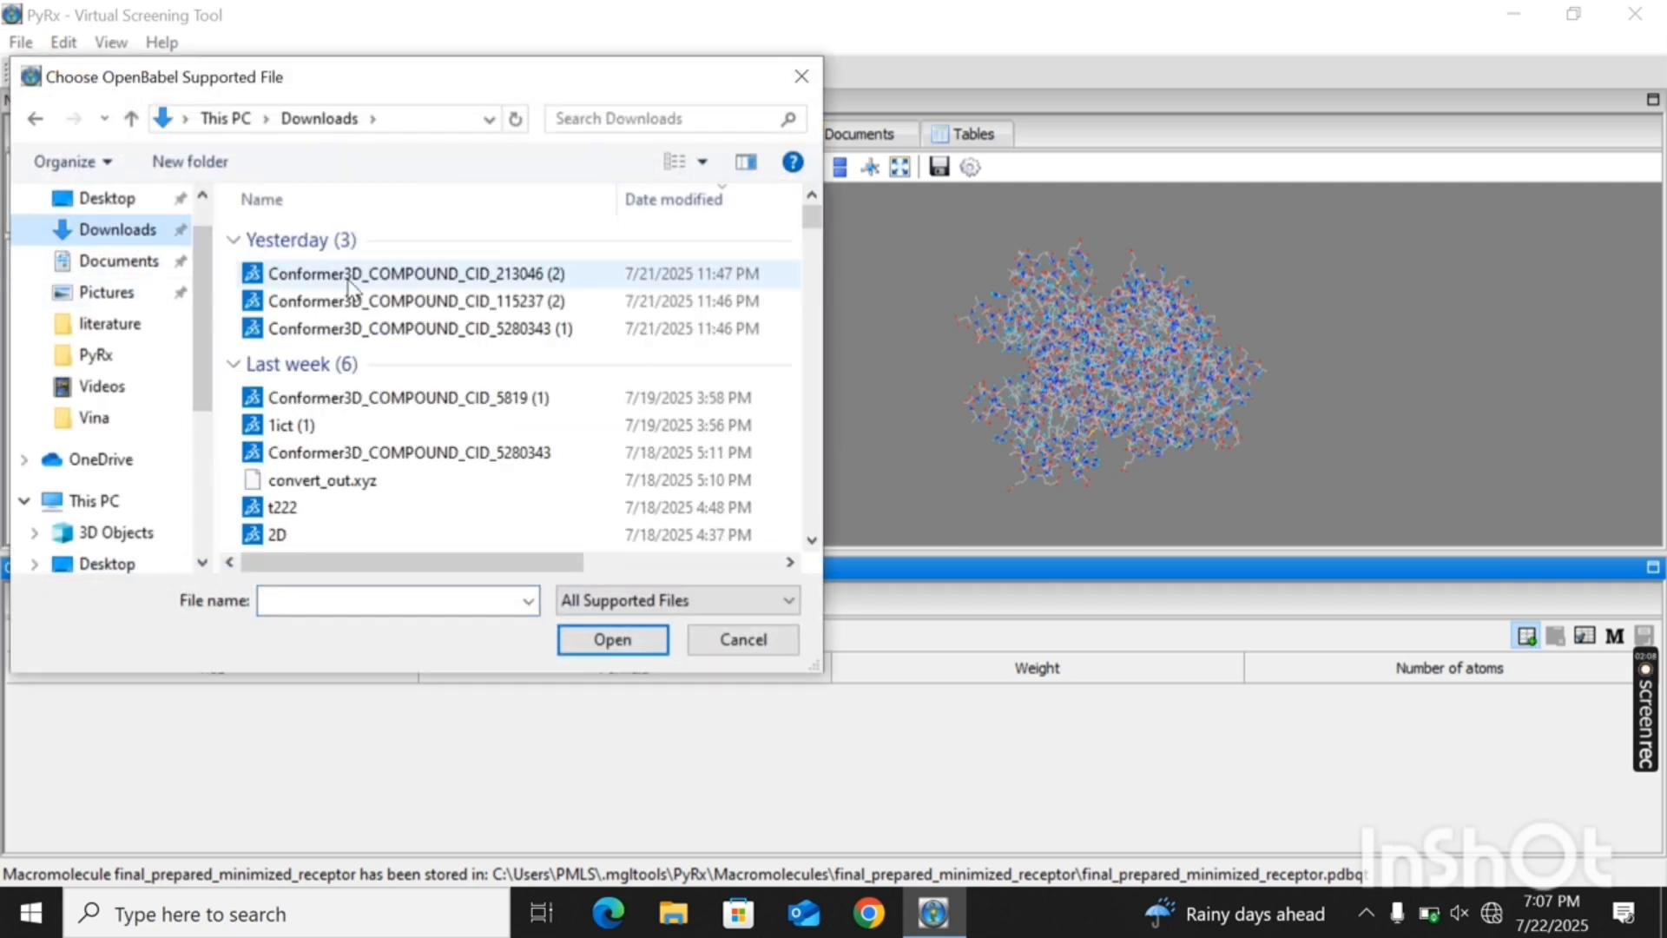
double_click(346, 279)
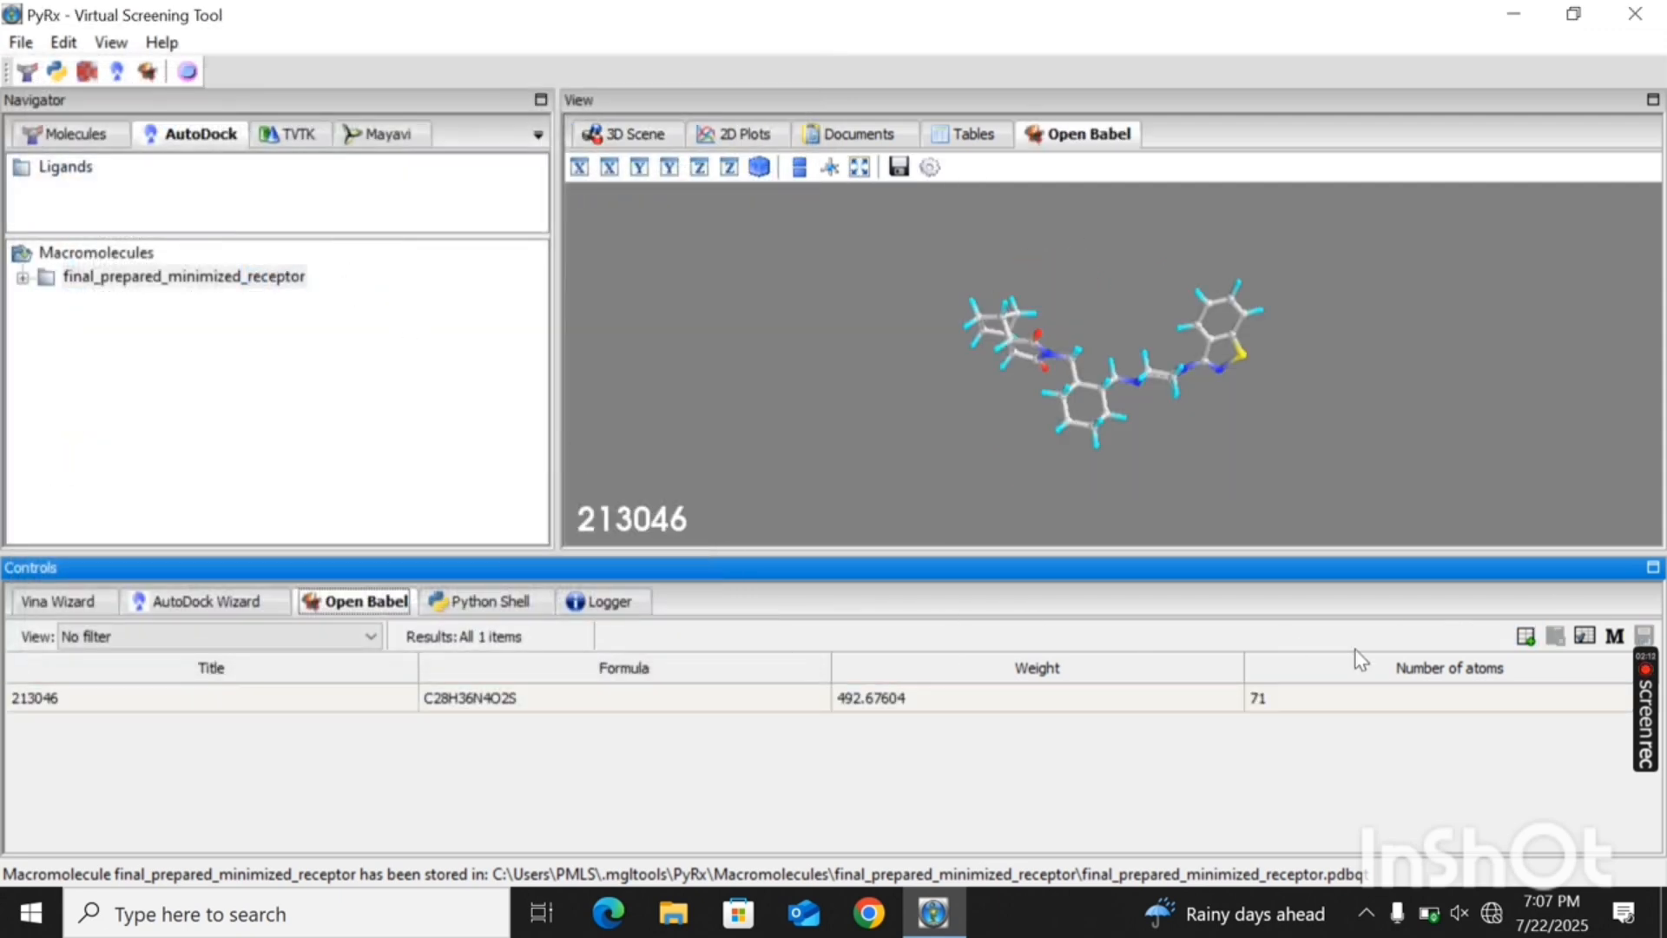
left_click(1521, 639)
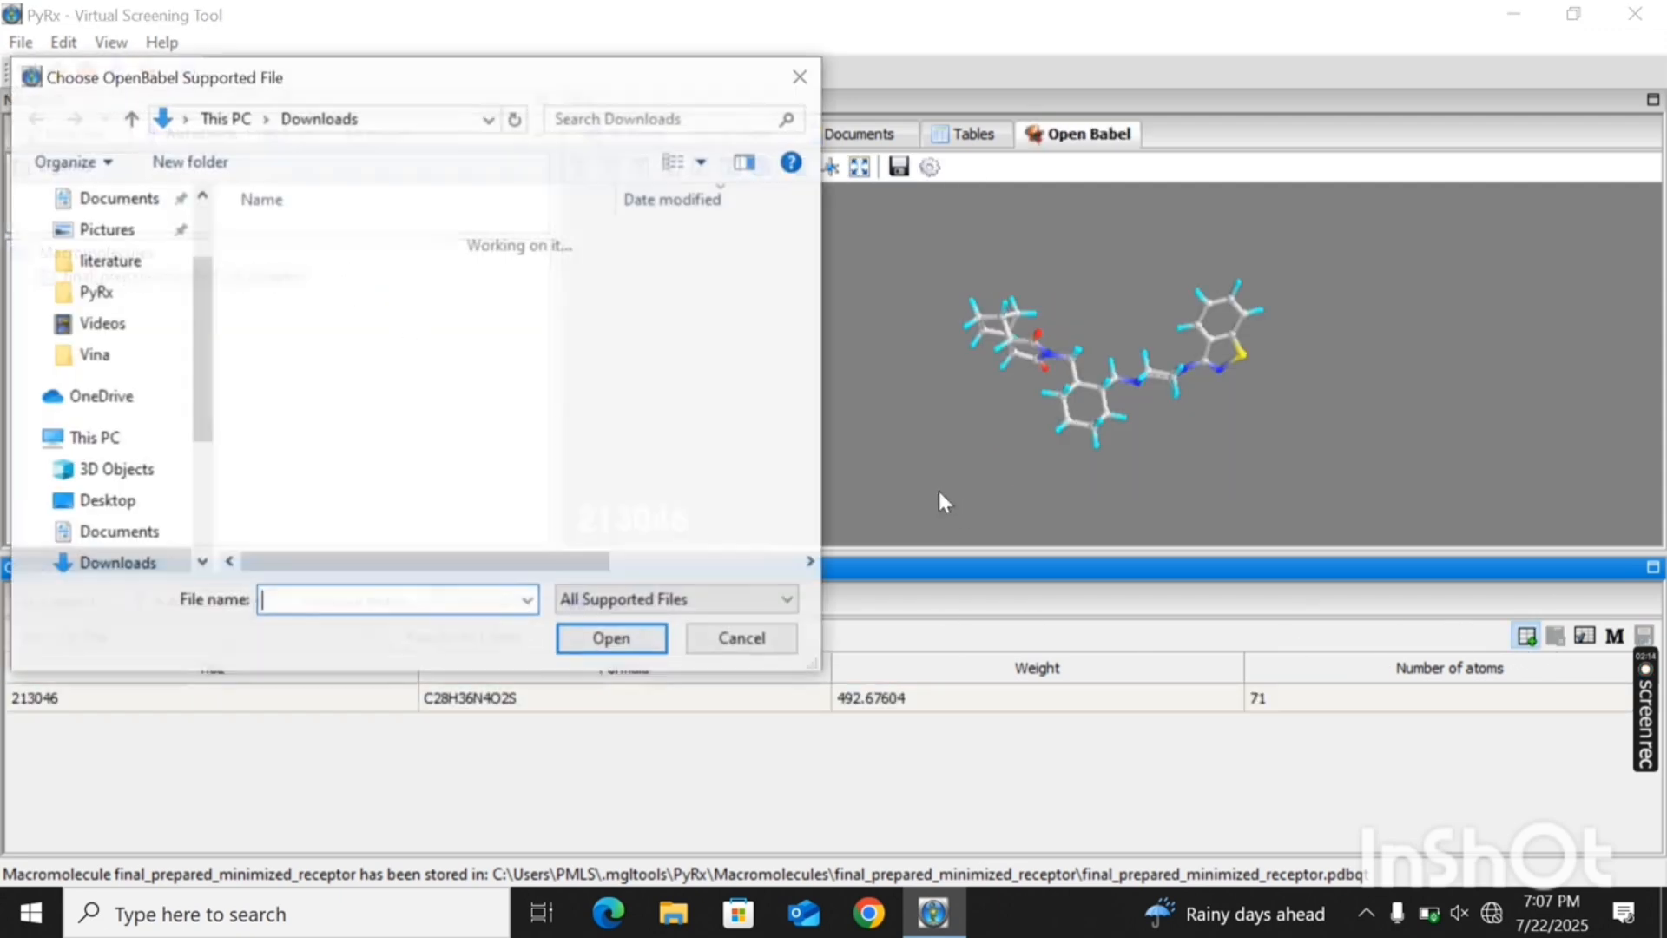
double_click(561, 300)
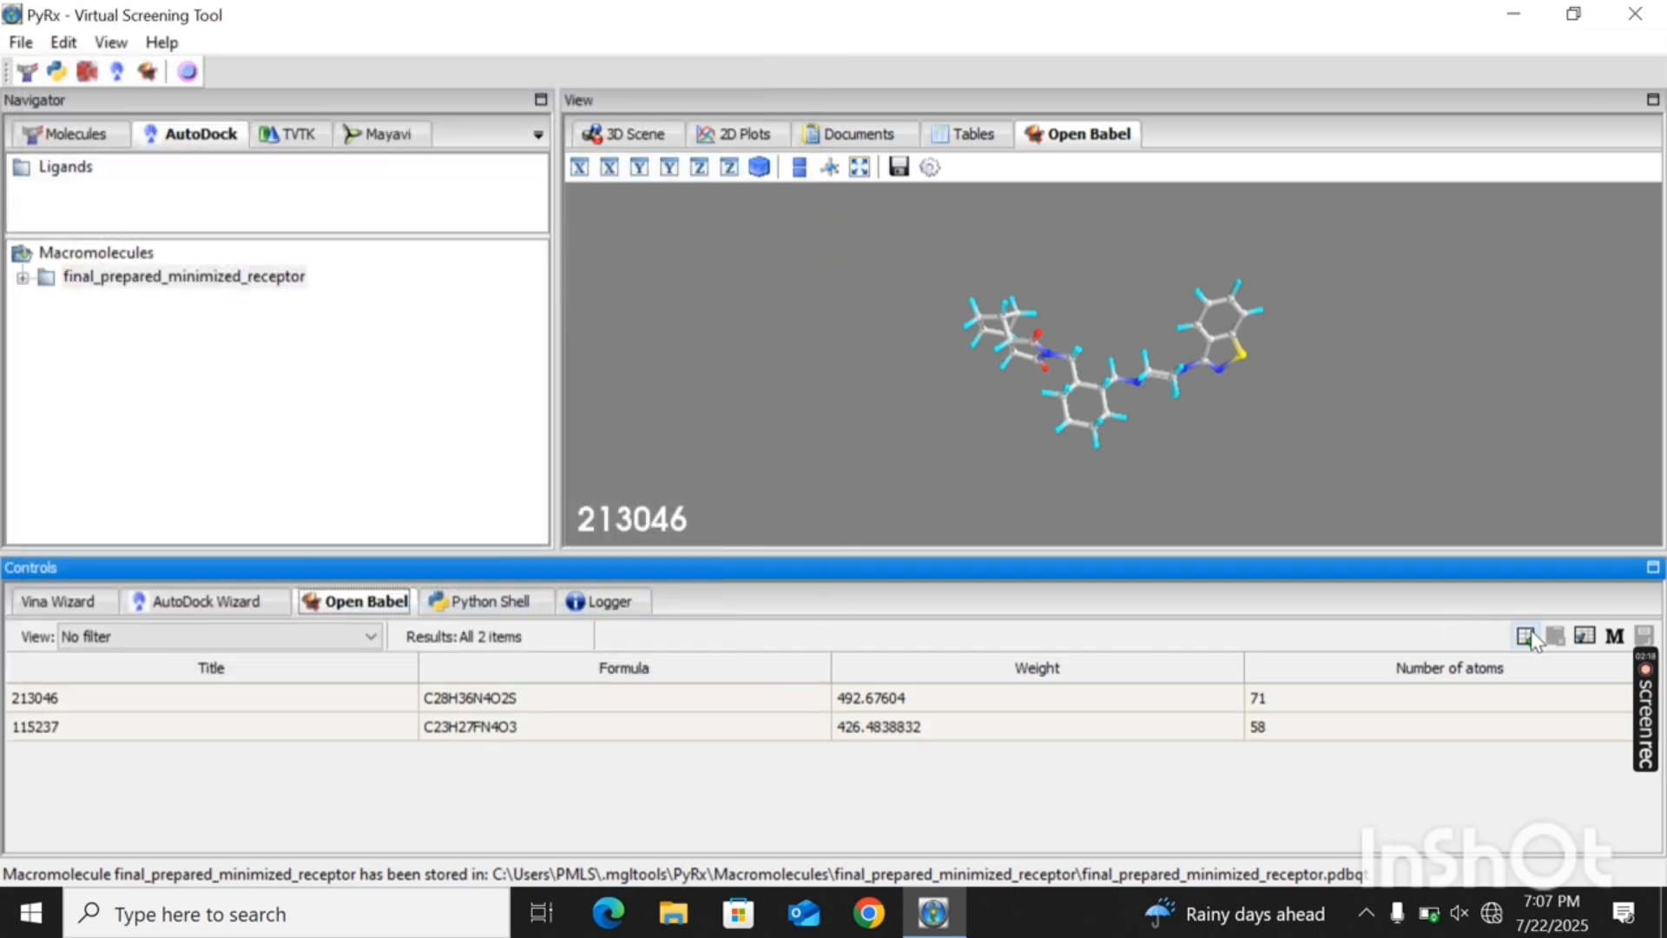
left_click(1525, 636)
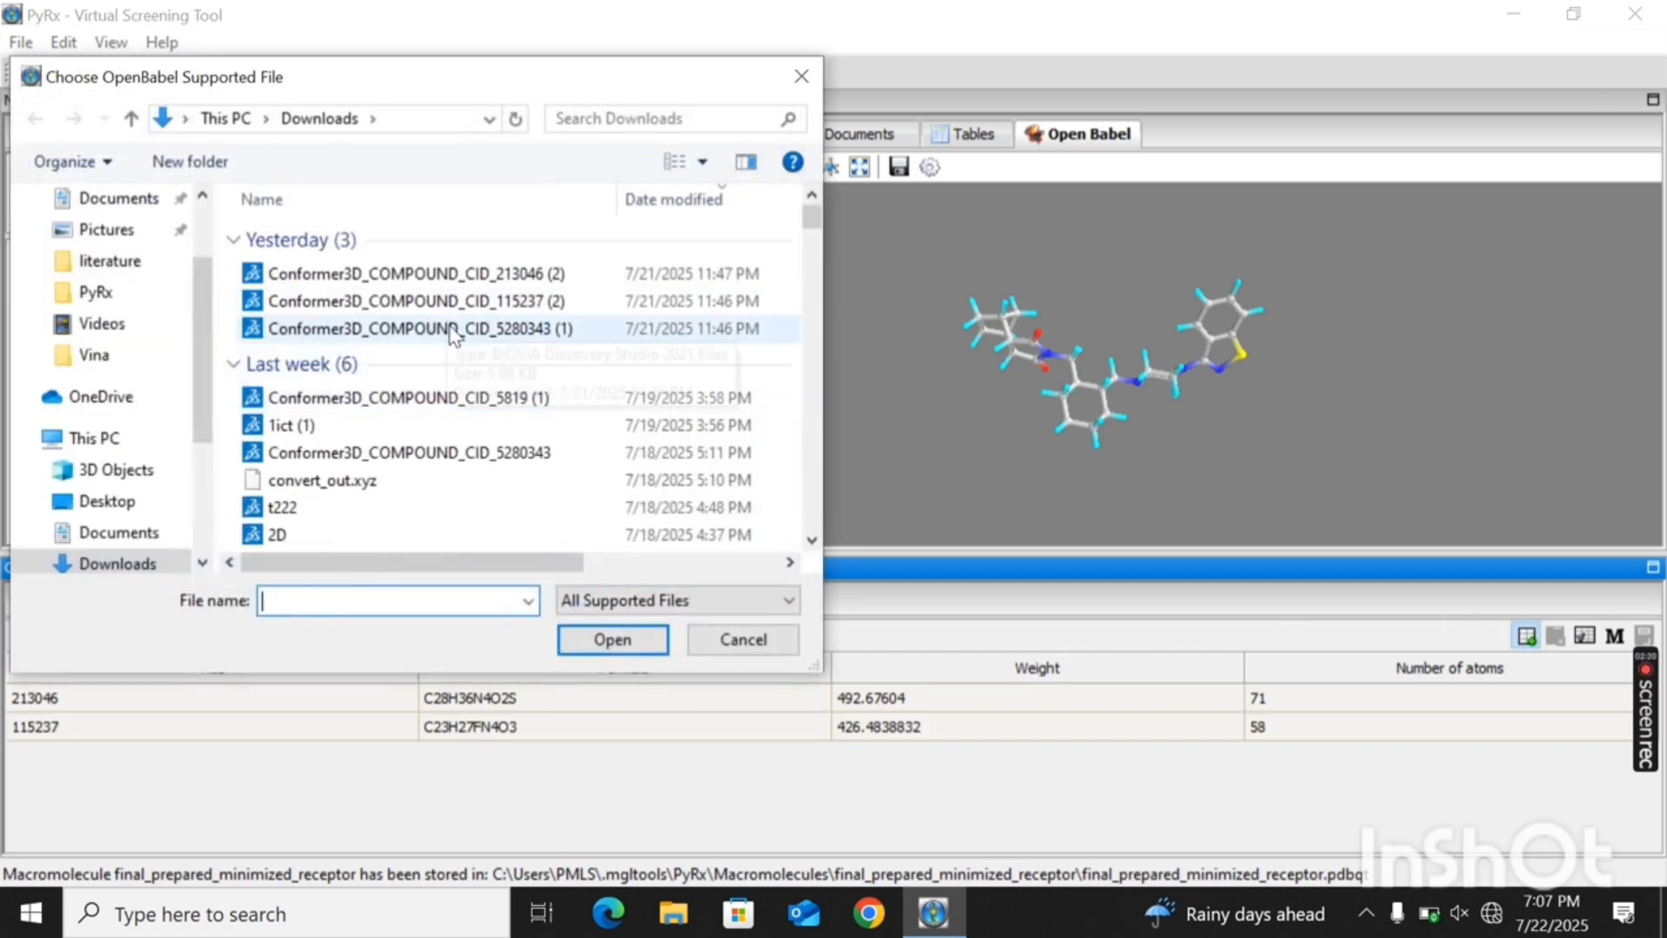
double_click(447, 328)
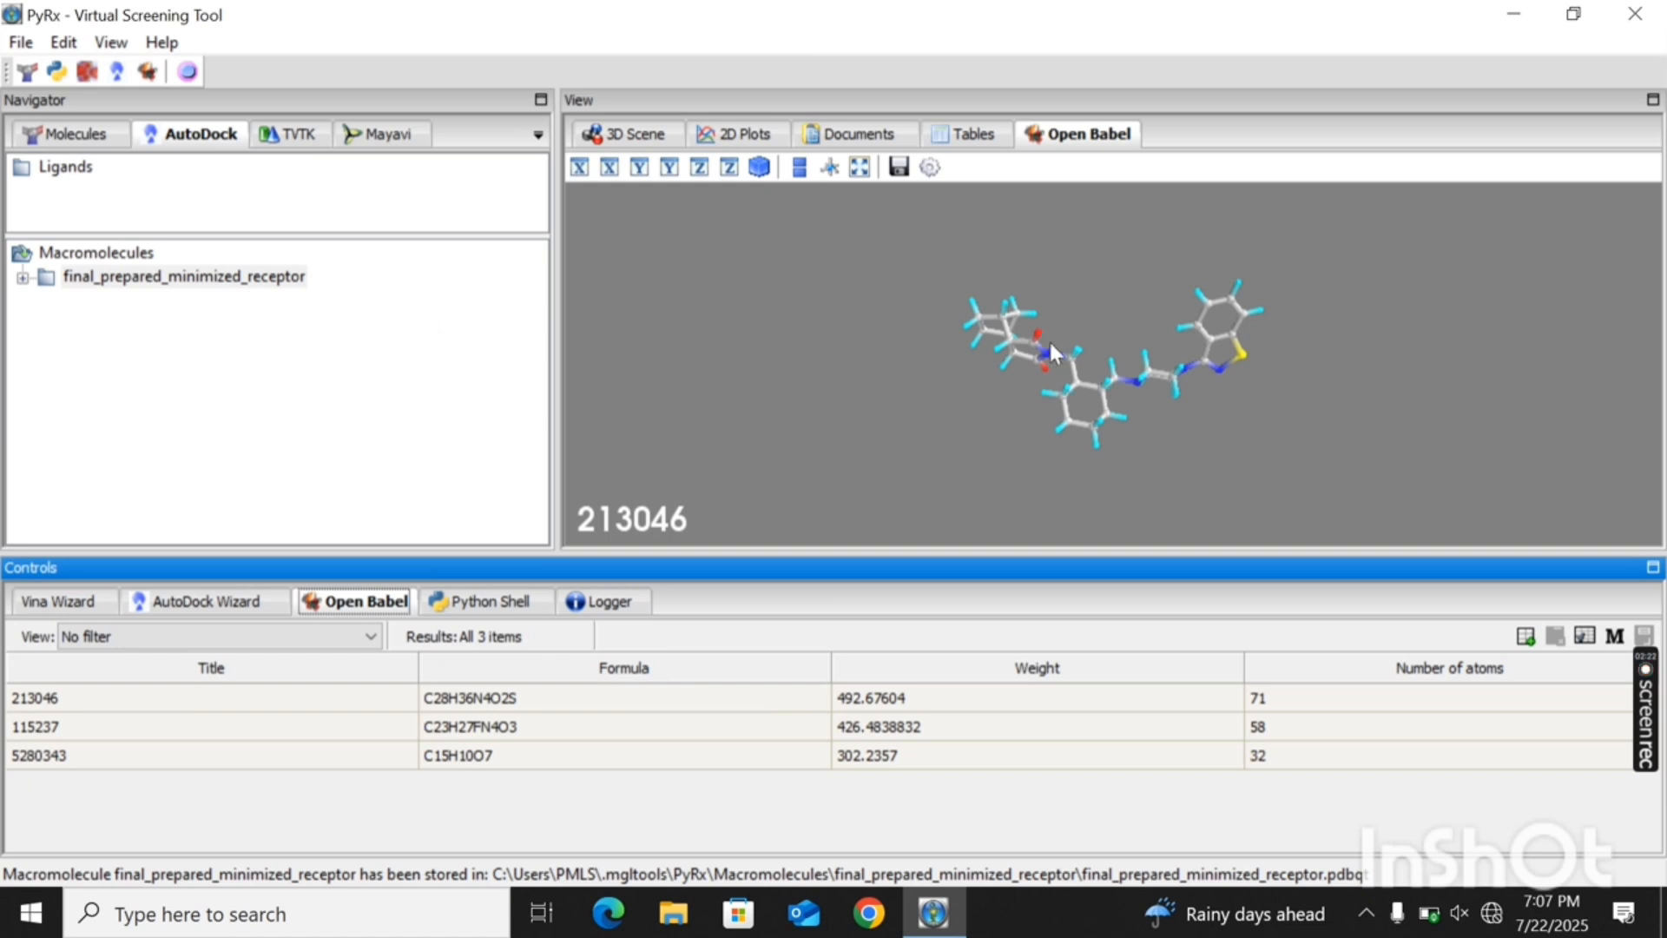
- Inspect the imported ligands 213046, 115237 and 5280343 one after another as 3D structures
left_click_drag(1051, 336, 1022, 405)
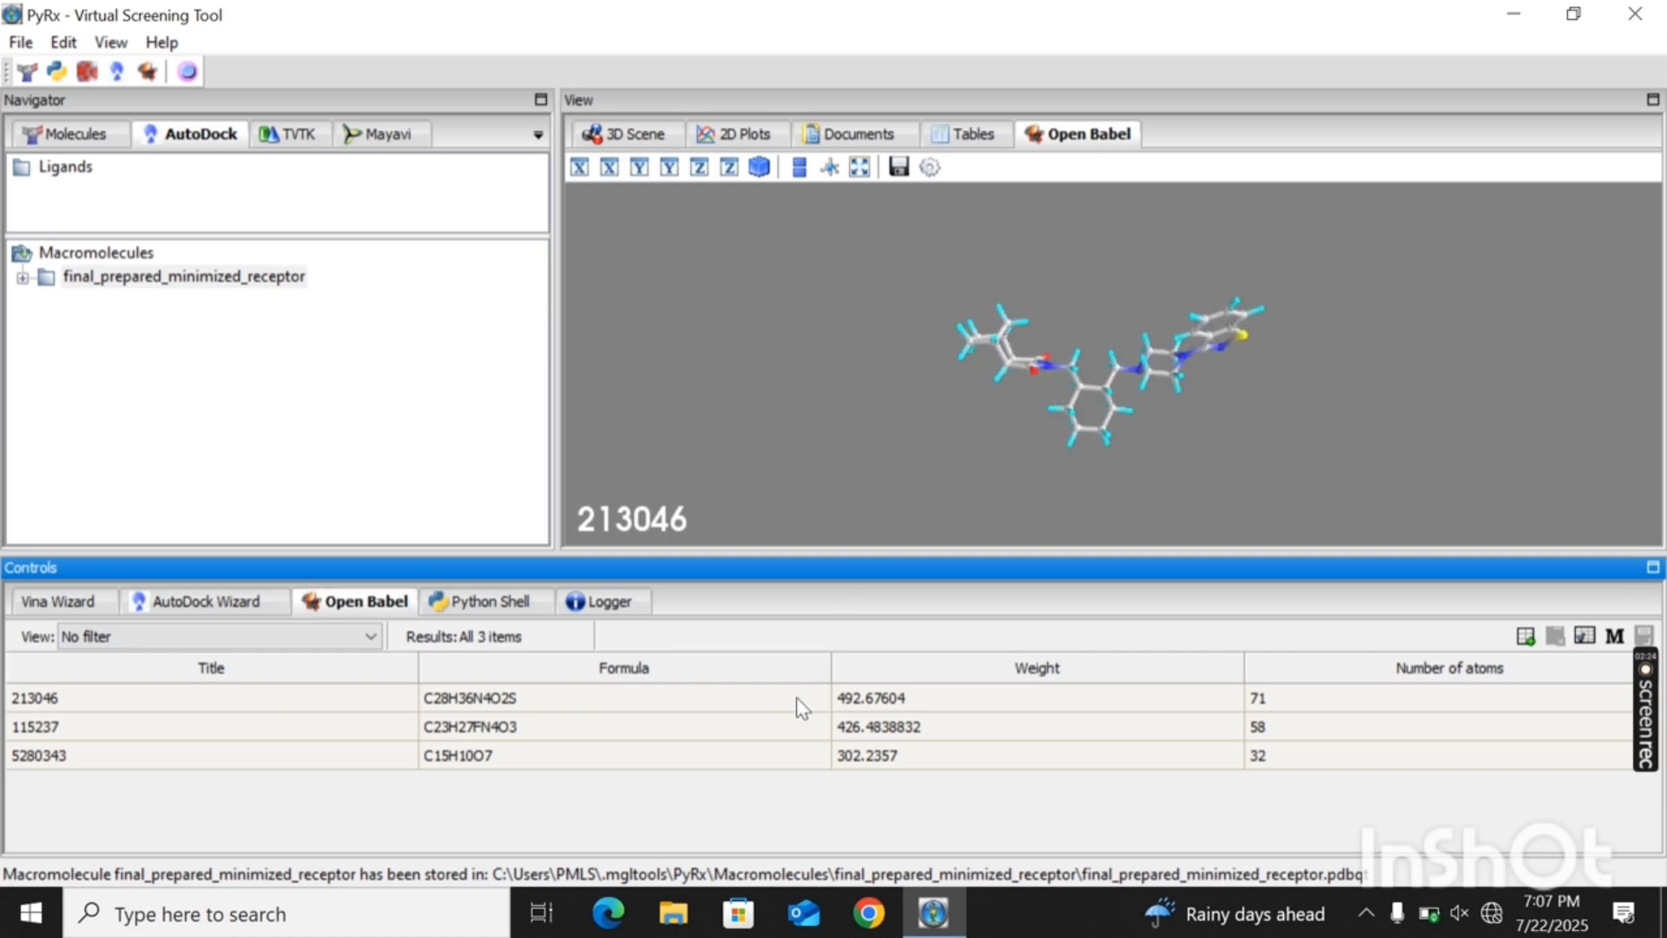
left_click(767, 703)
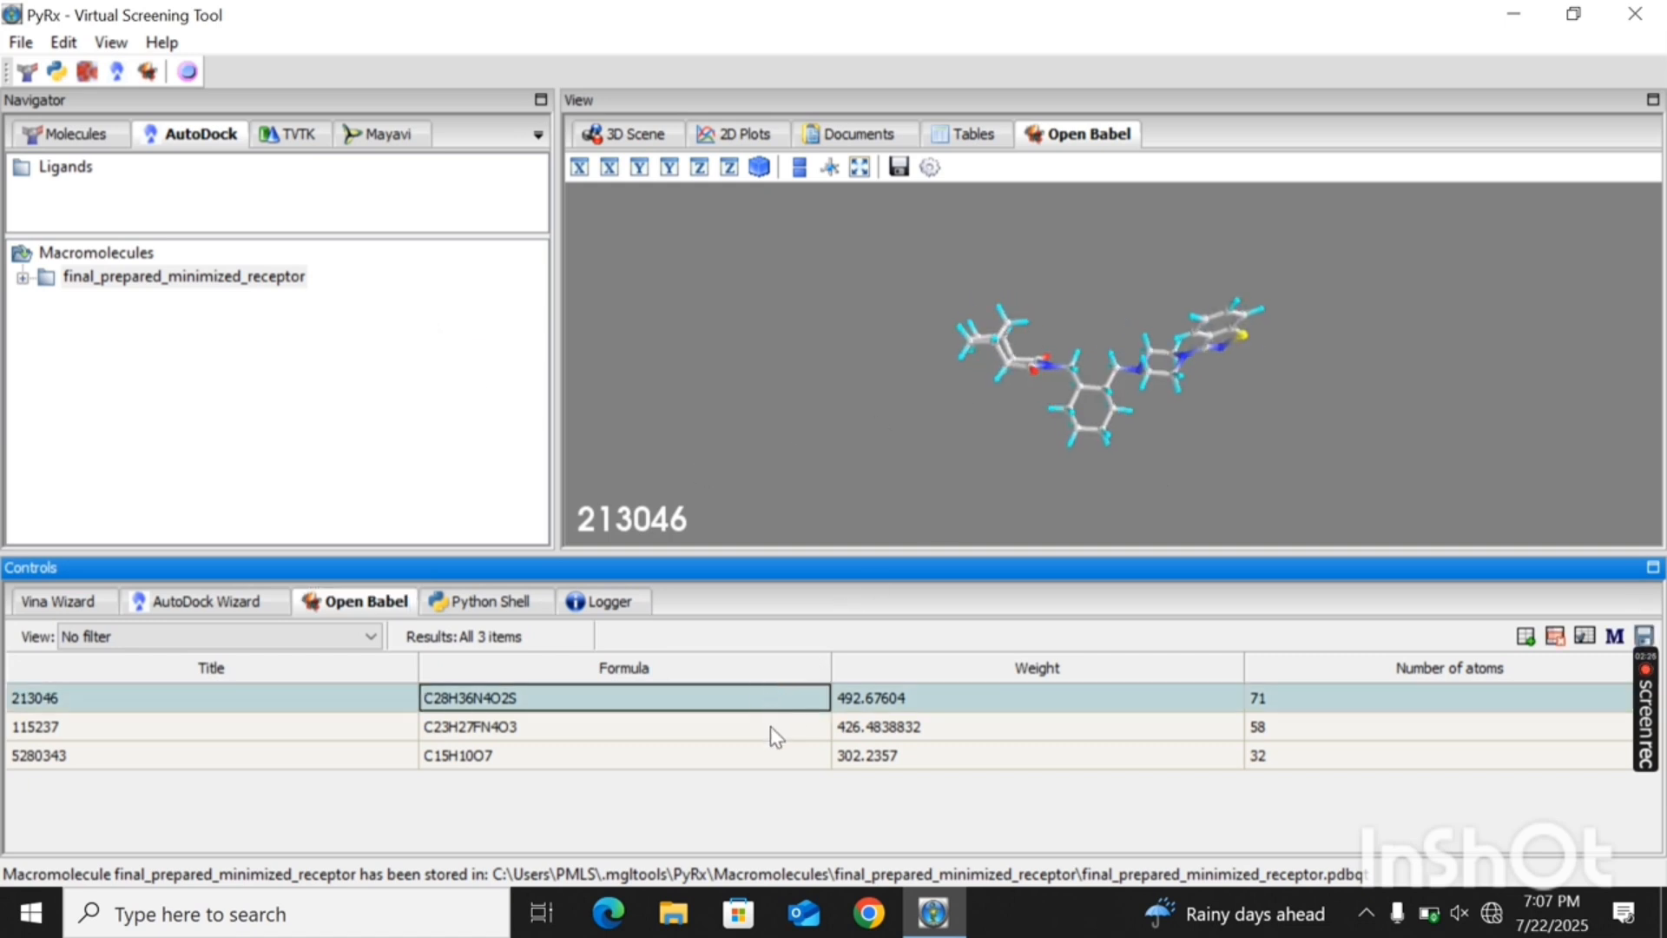
left_click(769, 726)
left_click(774, 754)
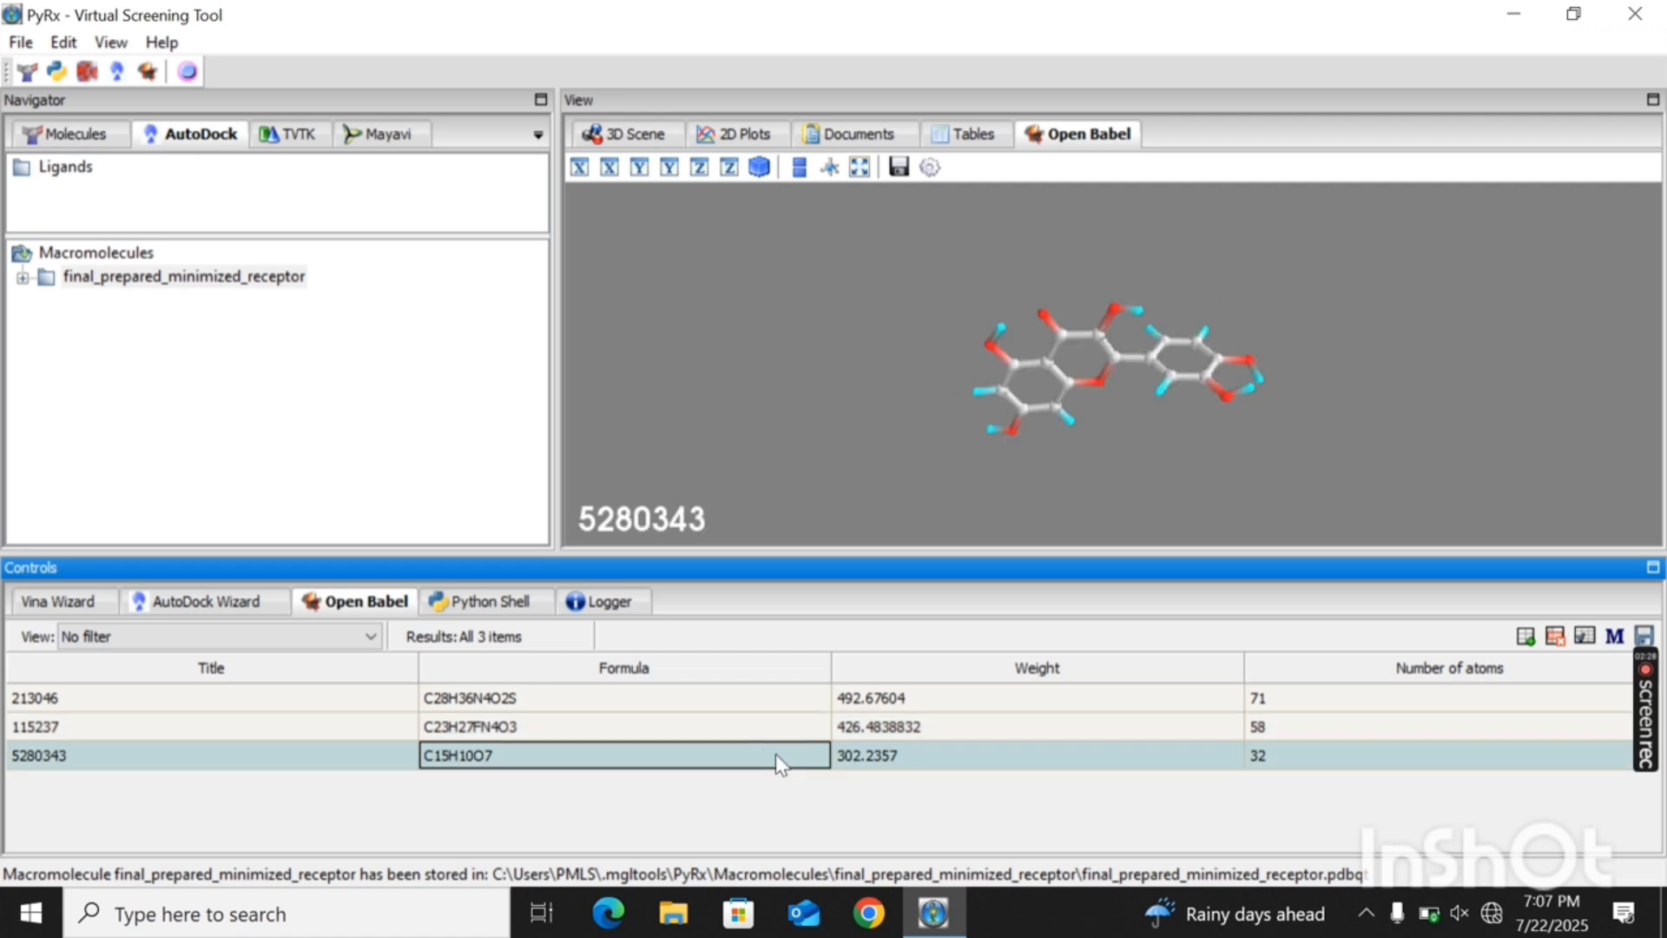
left_click_drag(1139, 408, 1044, 340)
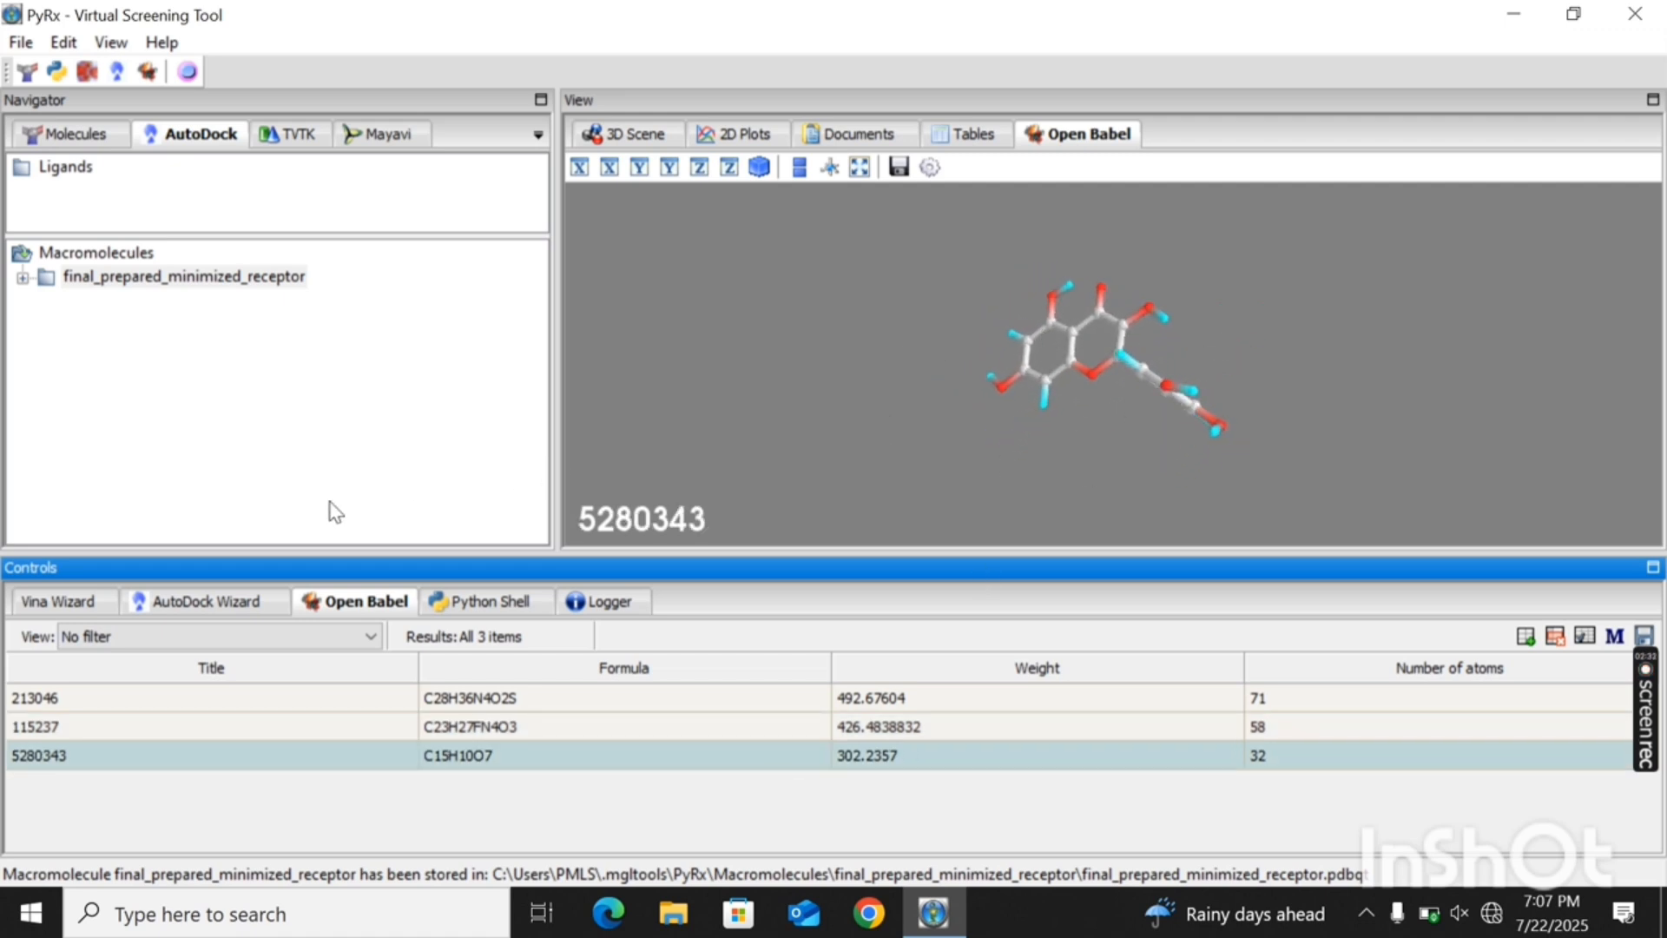
- Add the t4 structure file from the Desktop to the Open Babel ligand table
left_click(1525, 636)
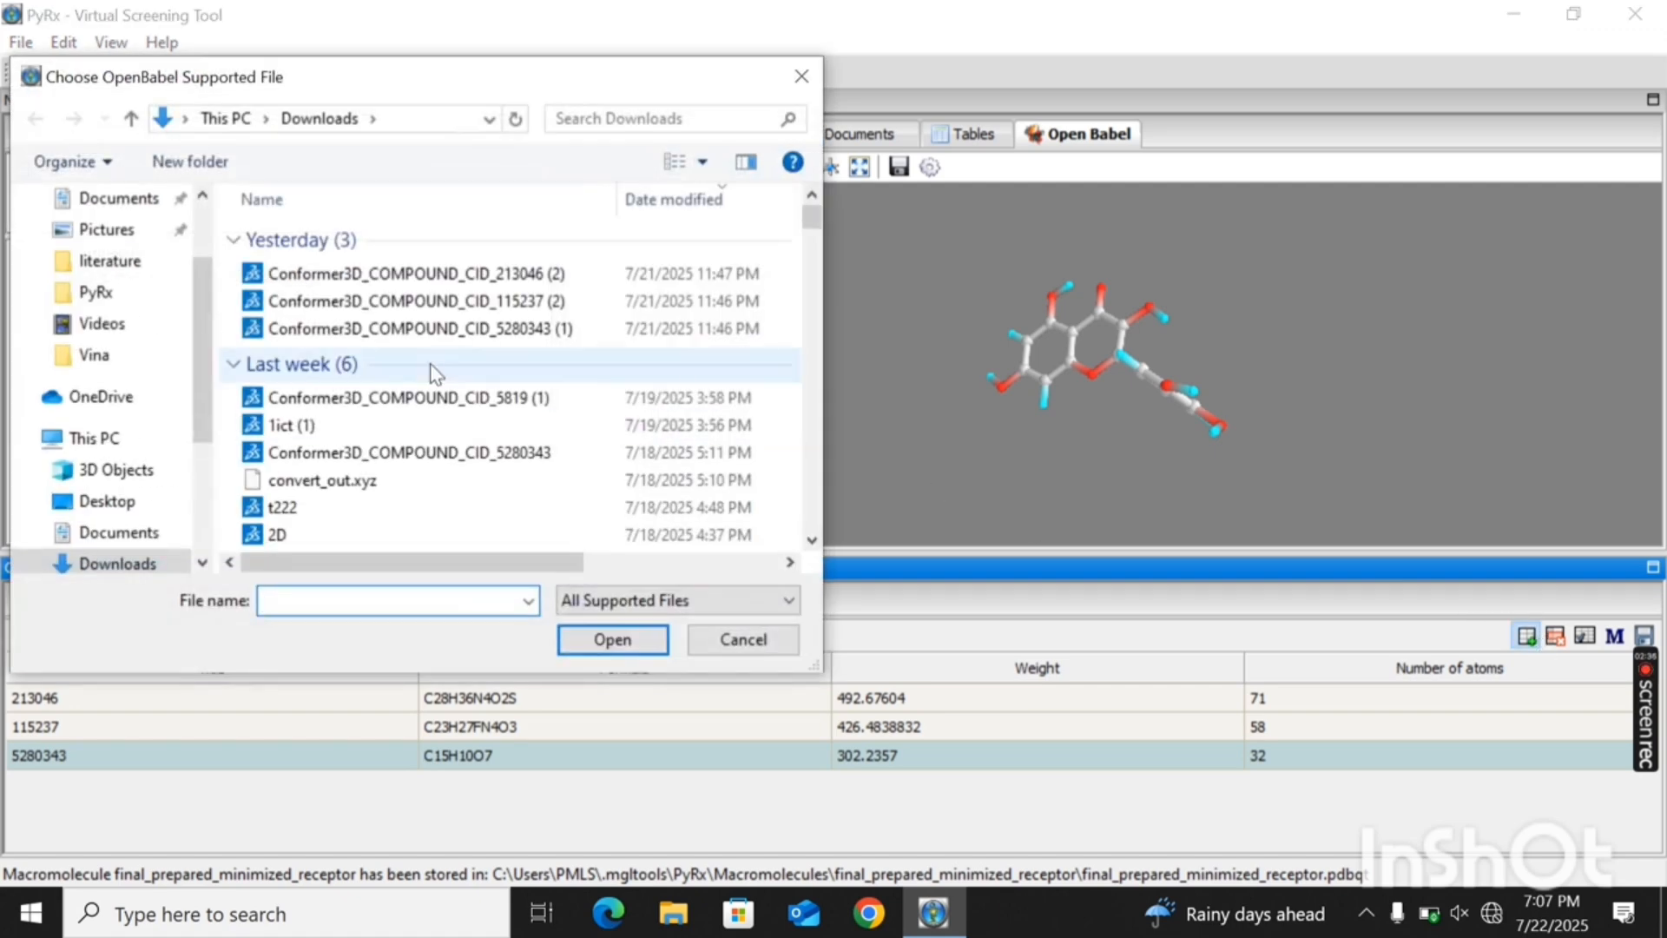
scroll(194, 340, "up", 2)
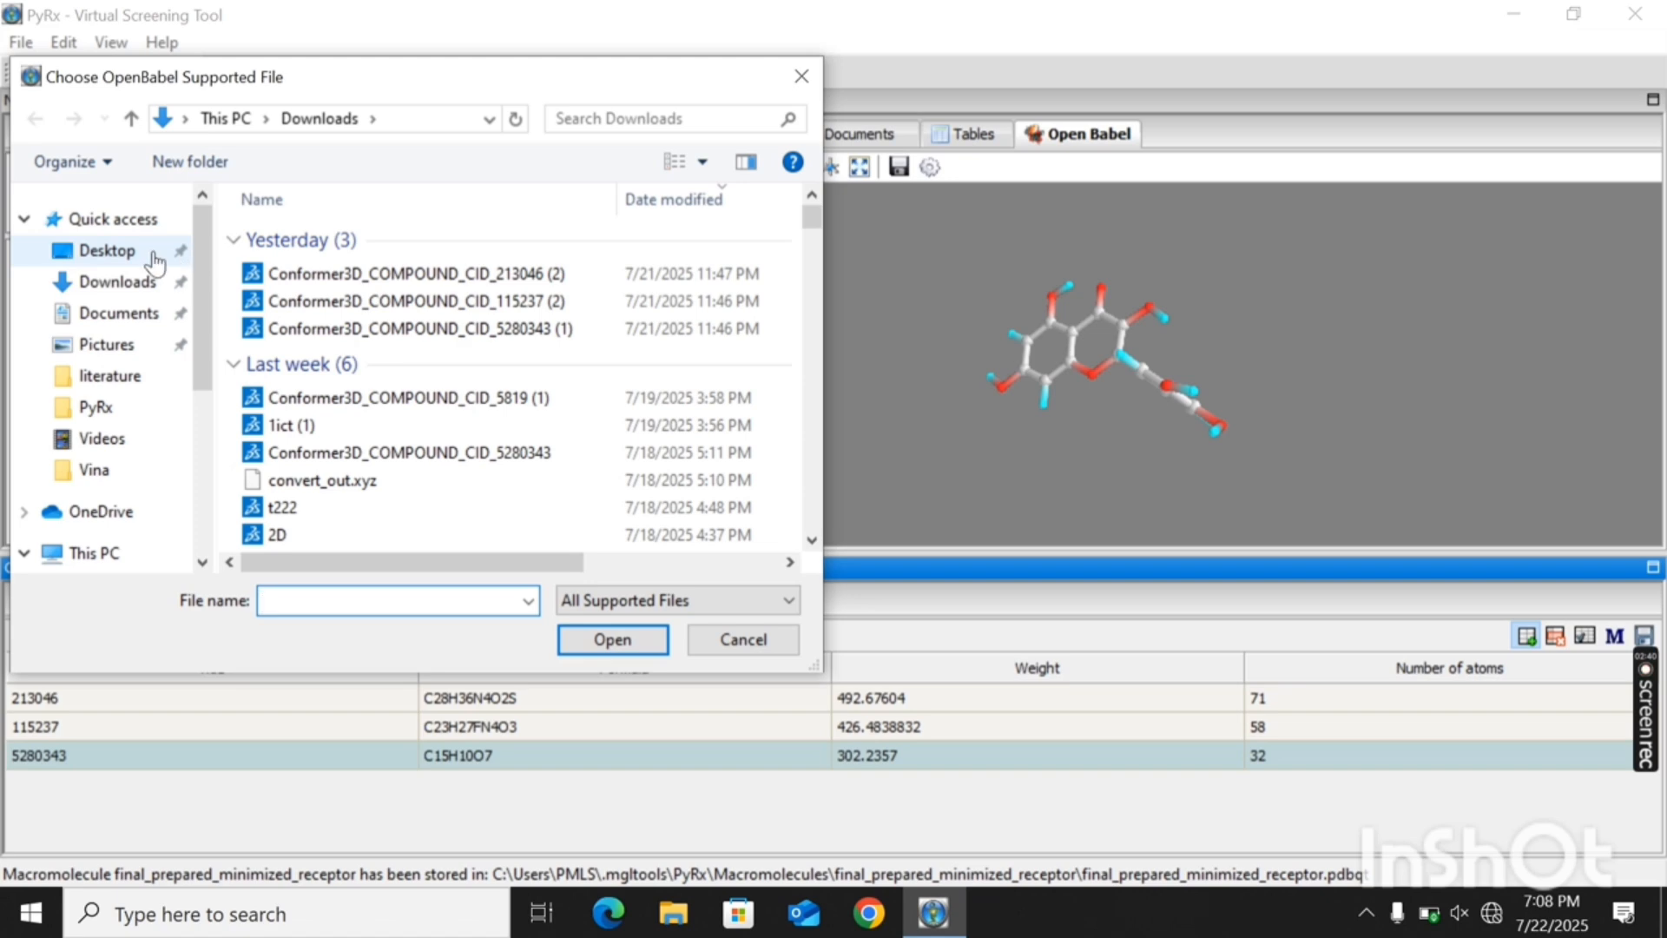
left_click(185, 253)
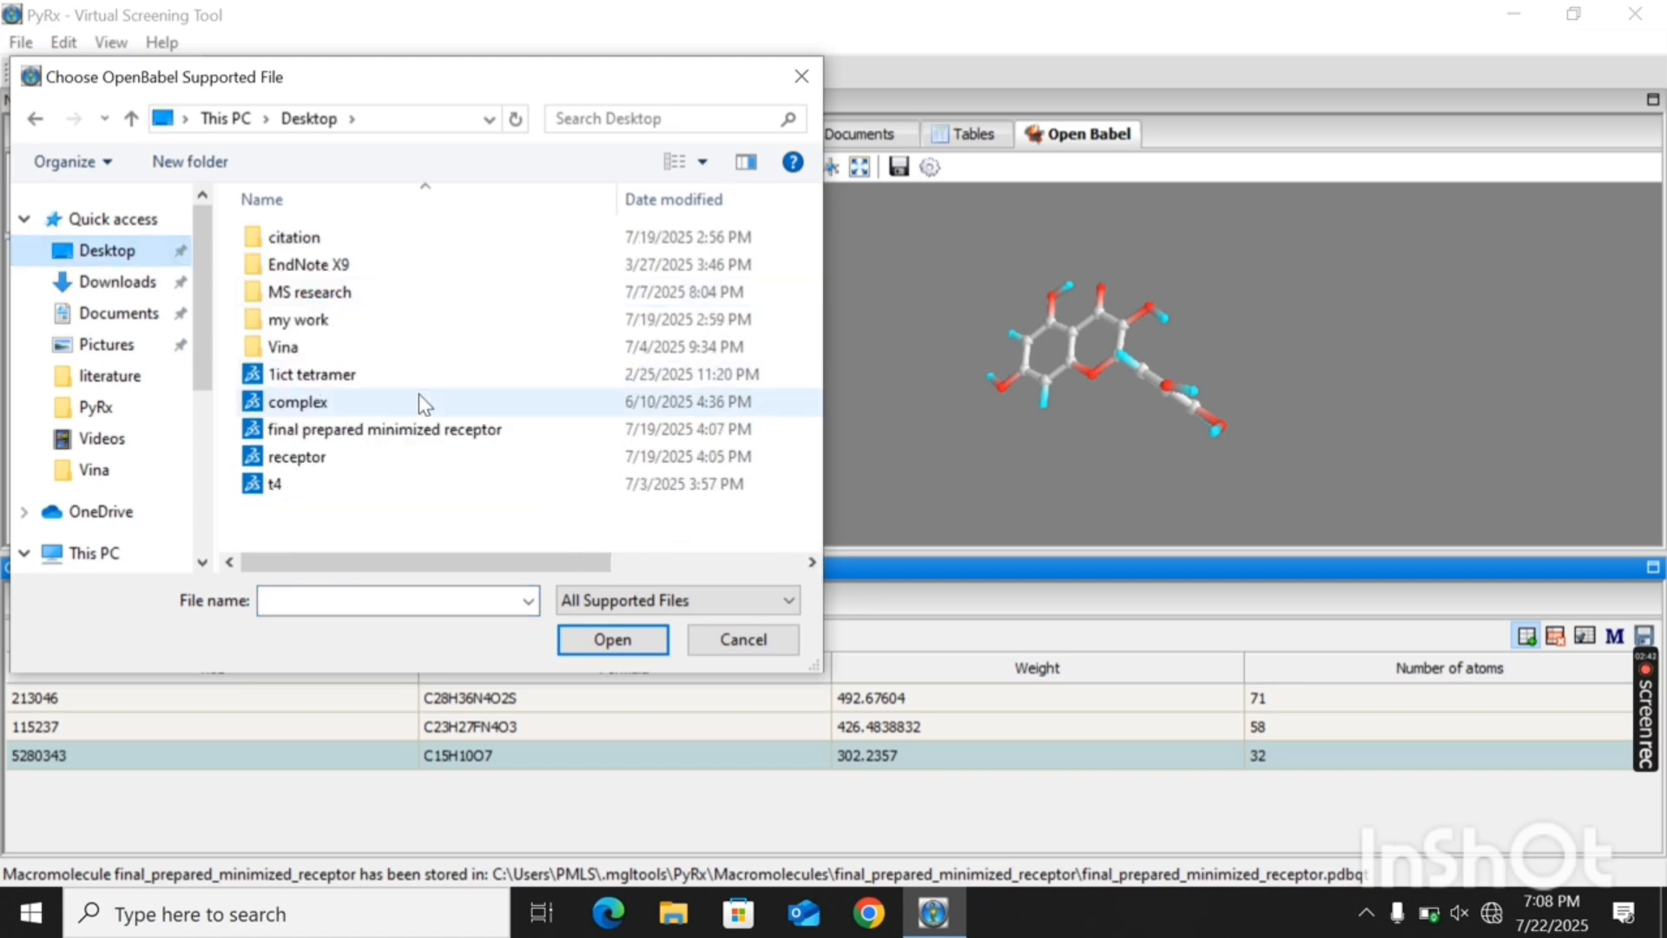
double_click(303, 486)
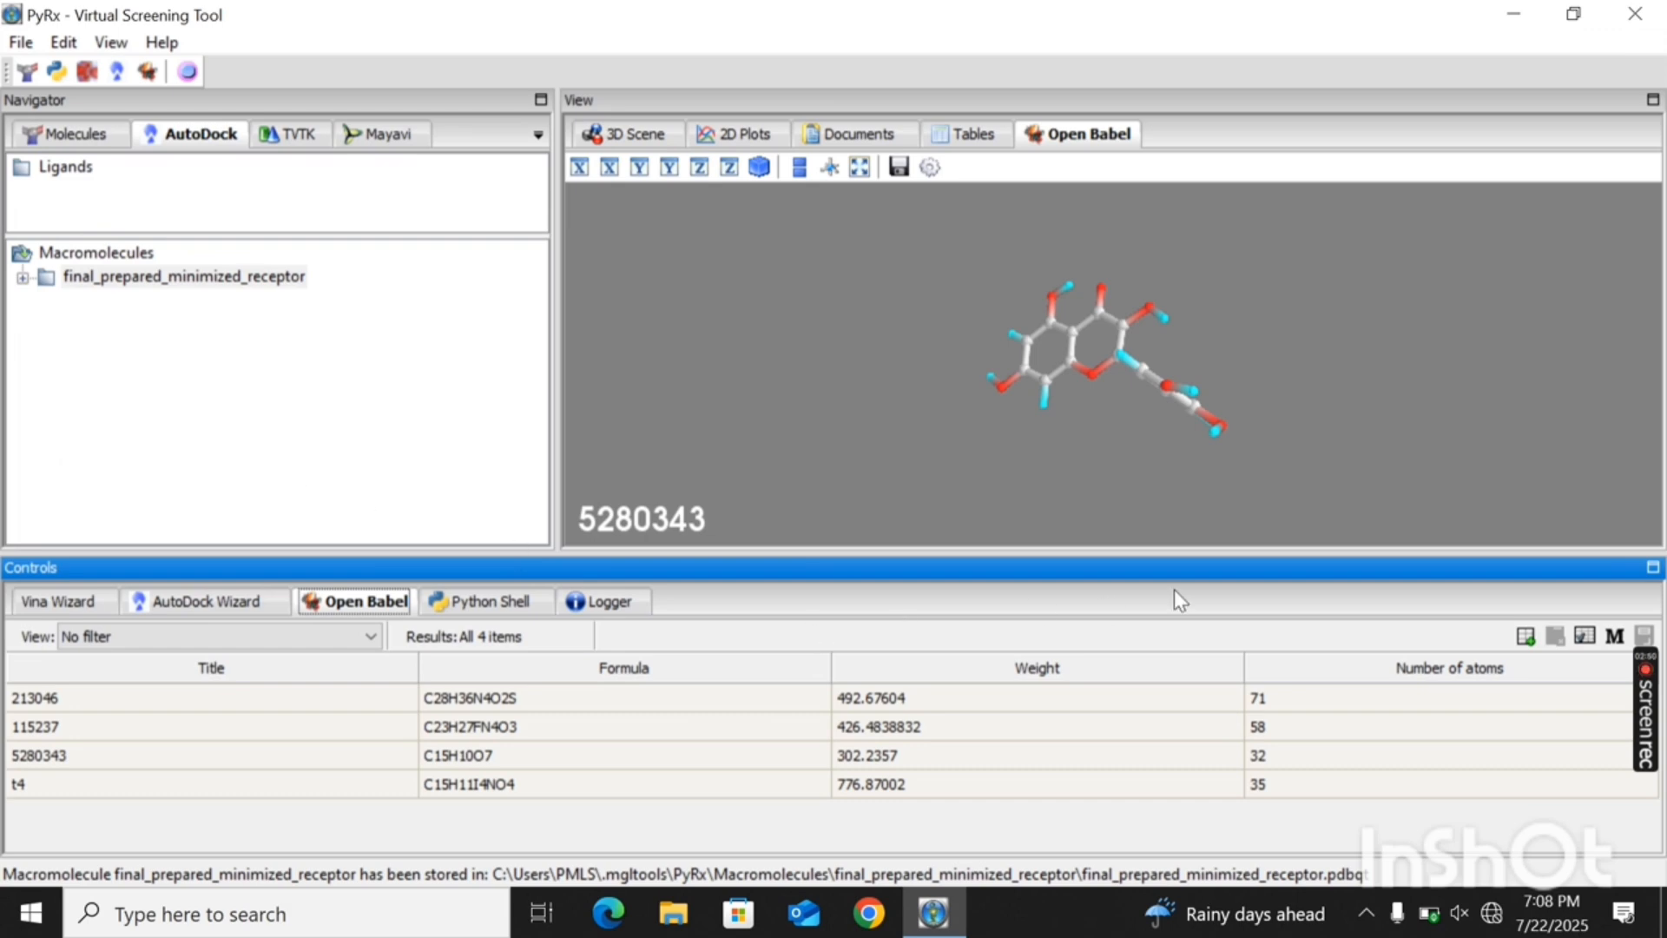
left_click_drag(1125, 382, 944, 381)
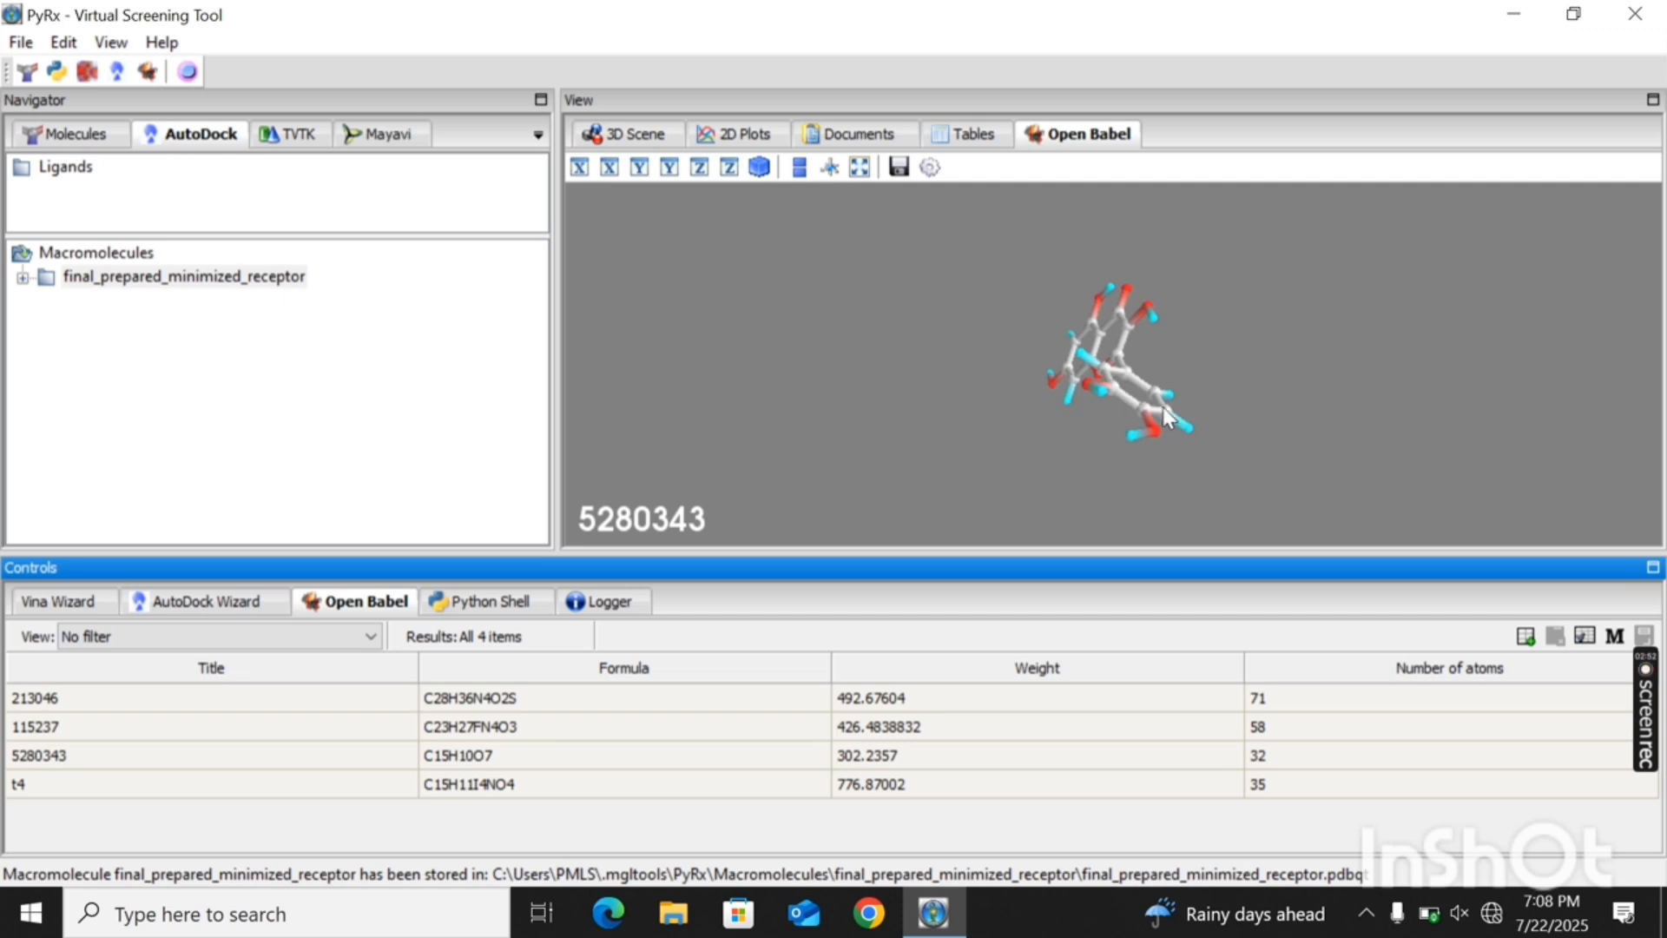
left_click_drag(1162, 409, 901, 362)
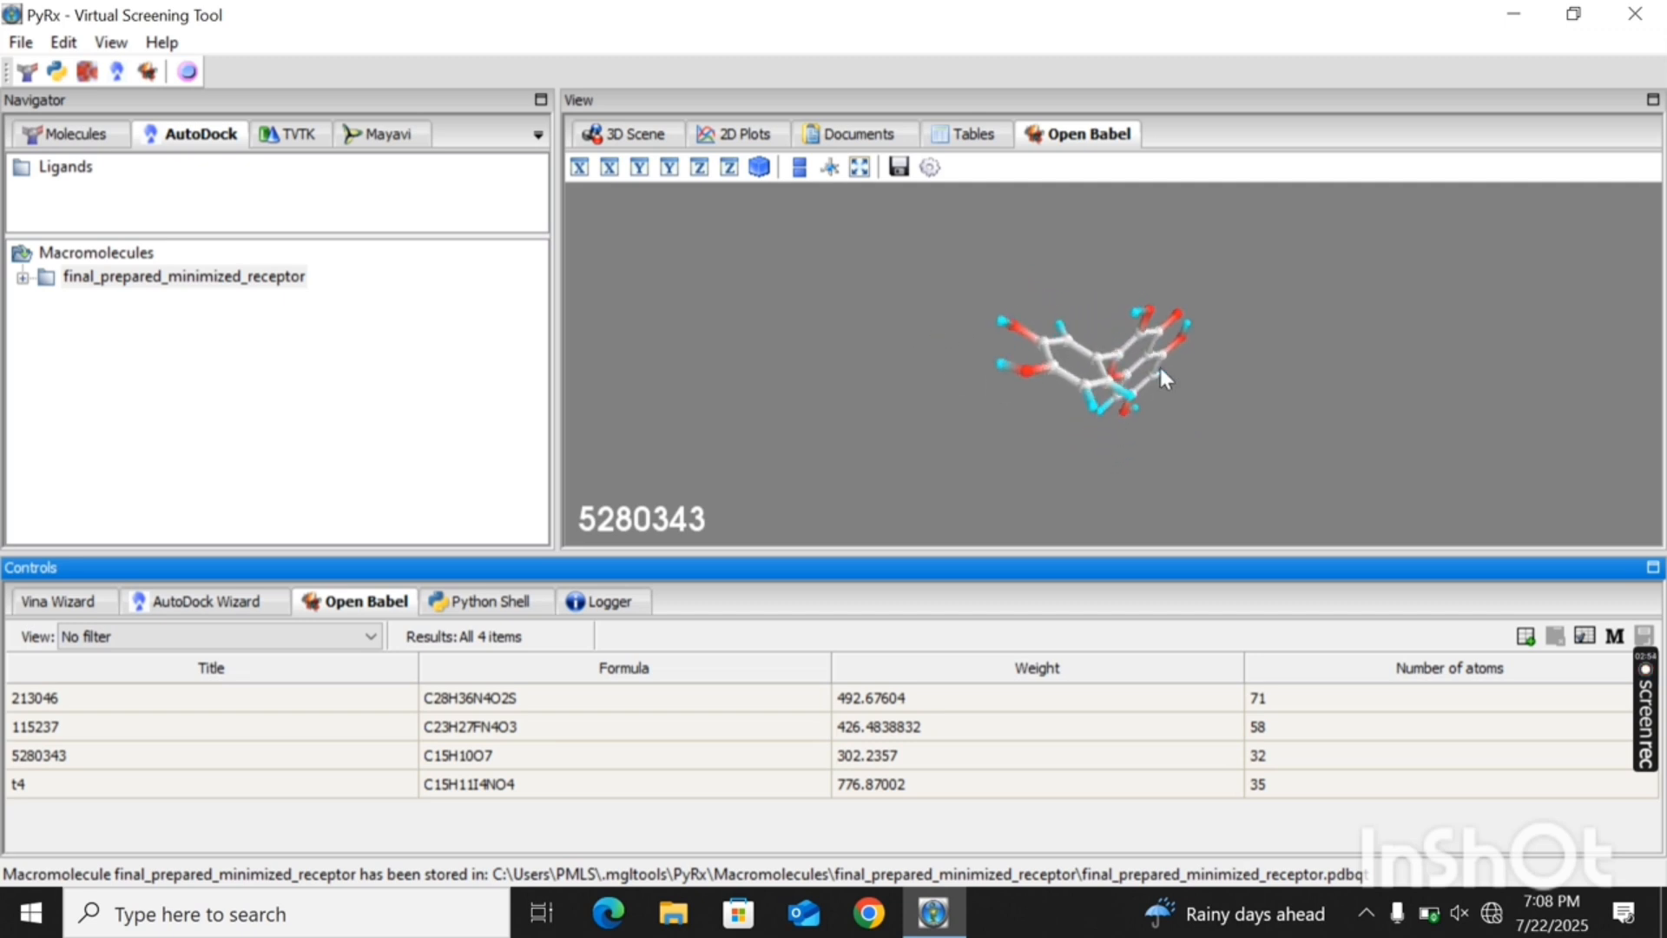
left_click_drag(1159, 363, 988, 363)
left_click_drag(1187, 347, 1096, 377)
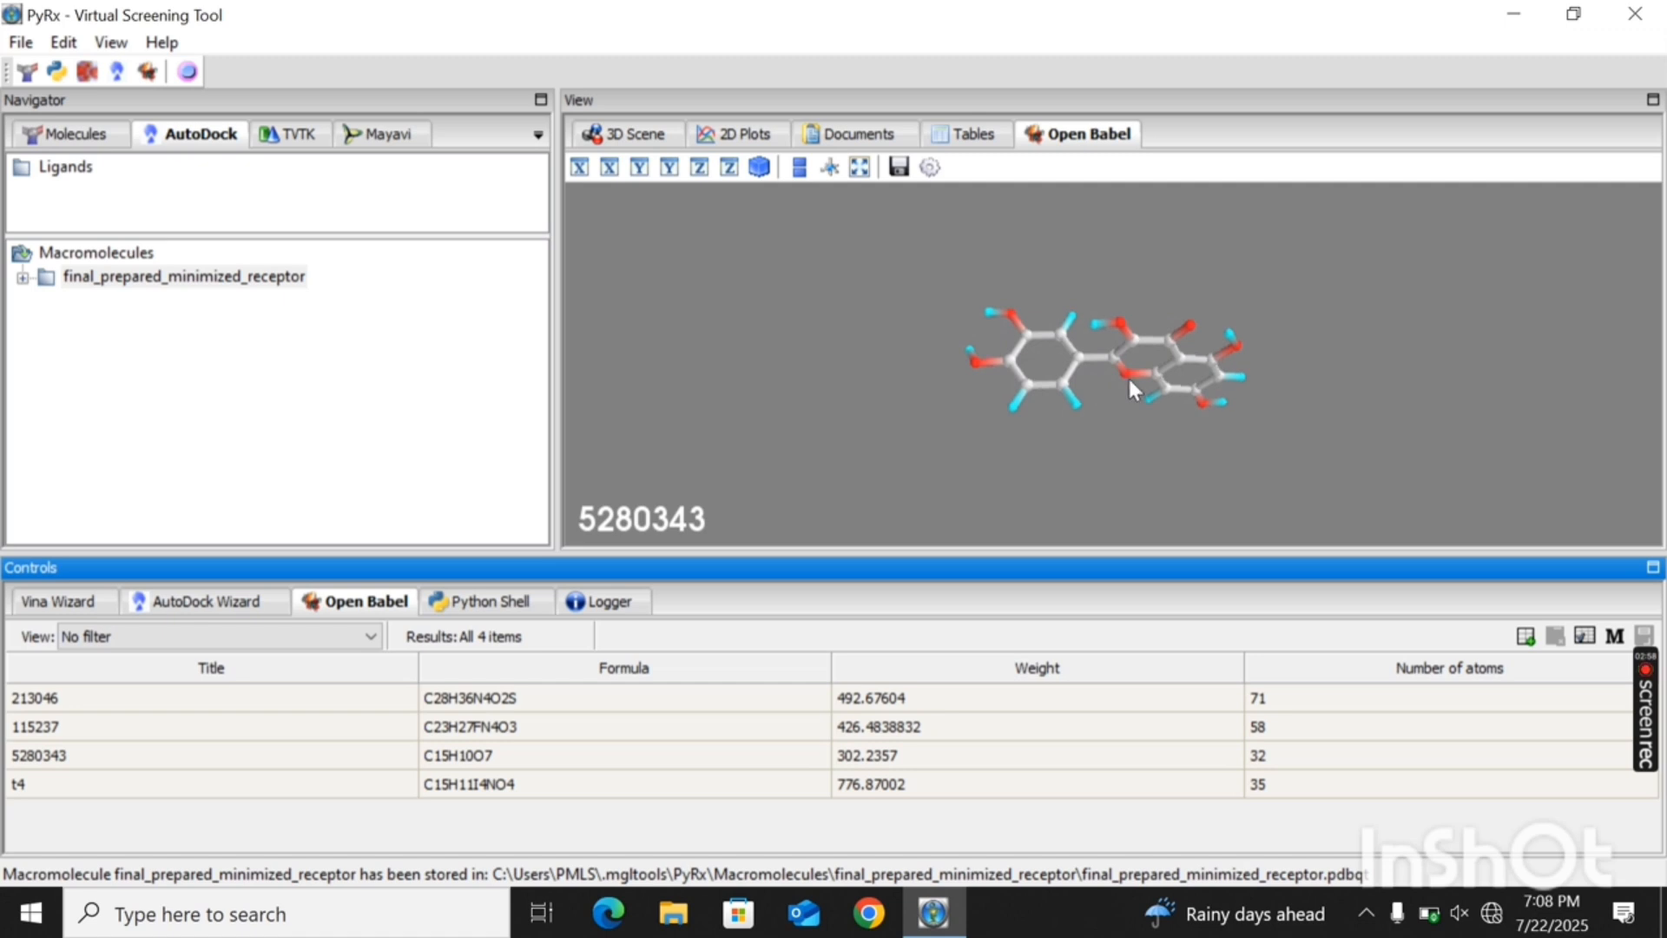
- Energy-minimize all four ligands in the Open Babel table
left_click_drag(1246, 370, 1235, 309)
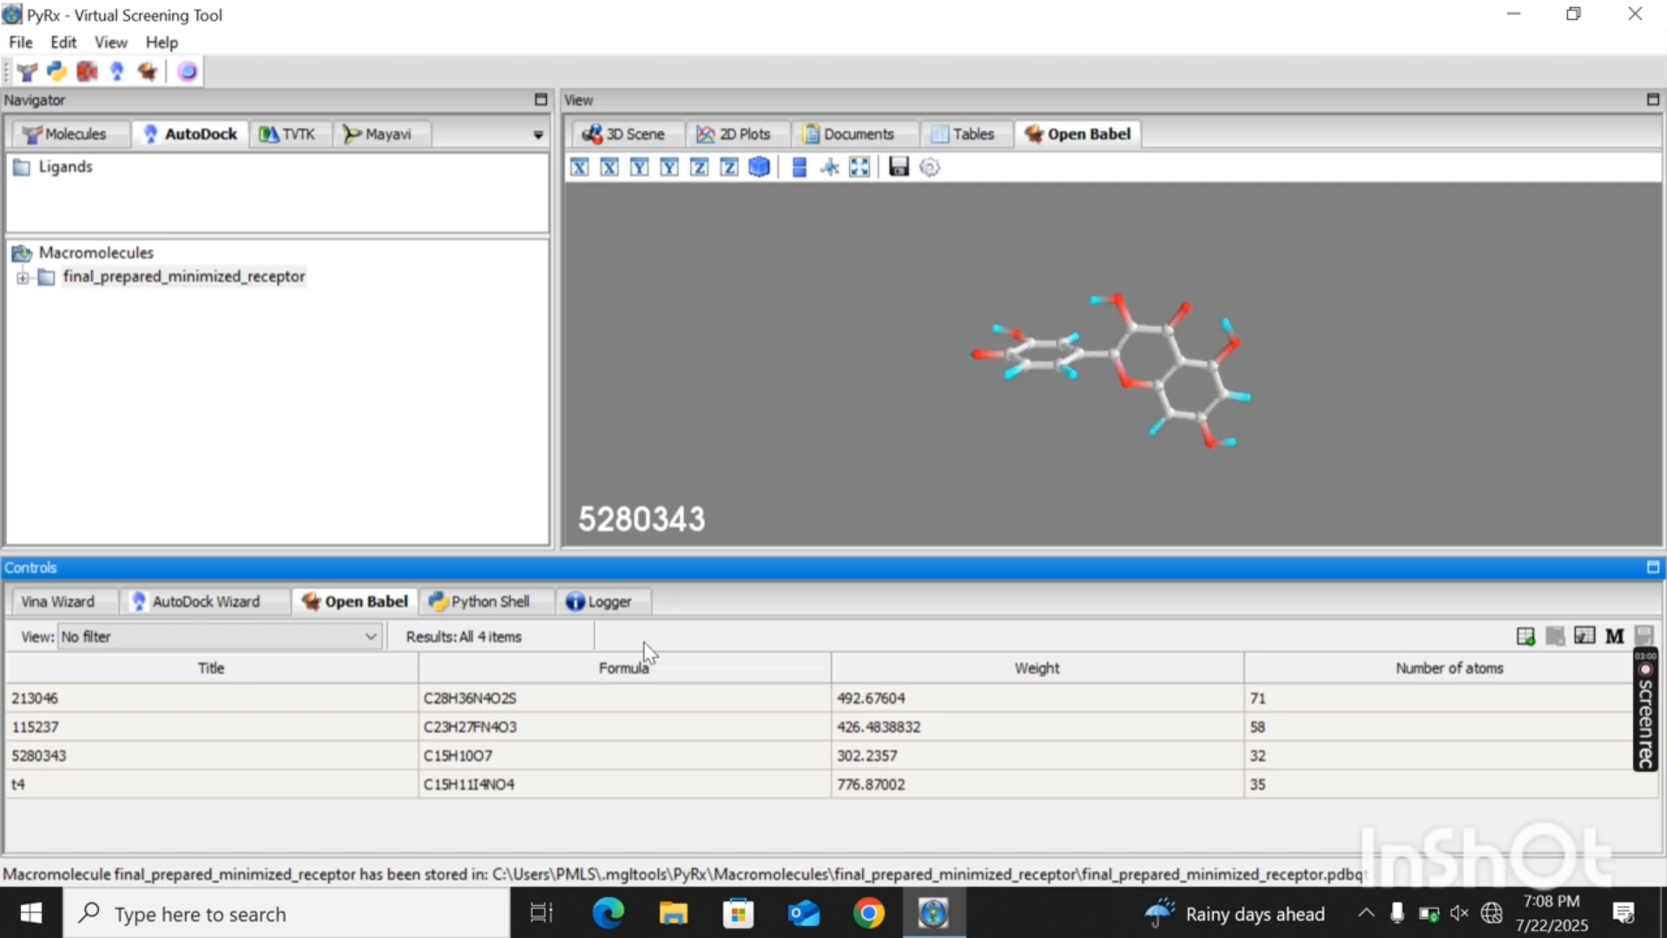
left_click(645, 718)
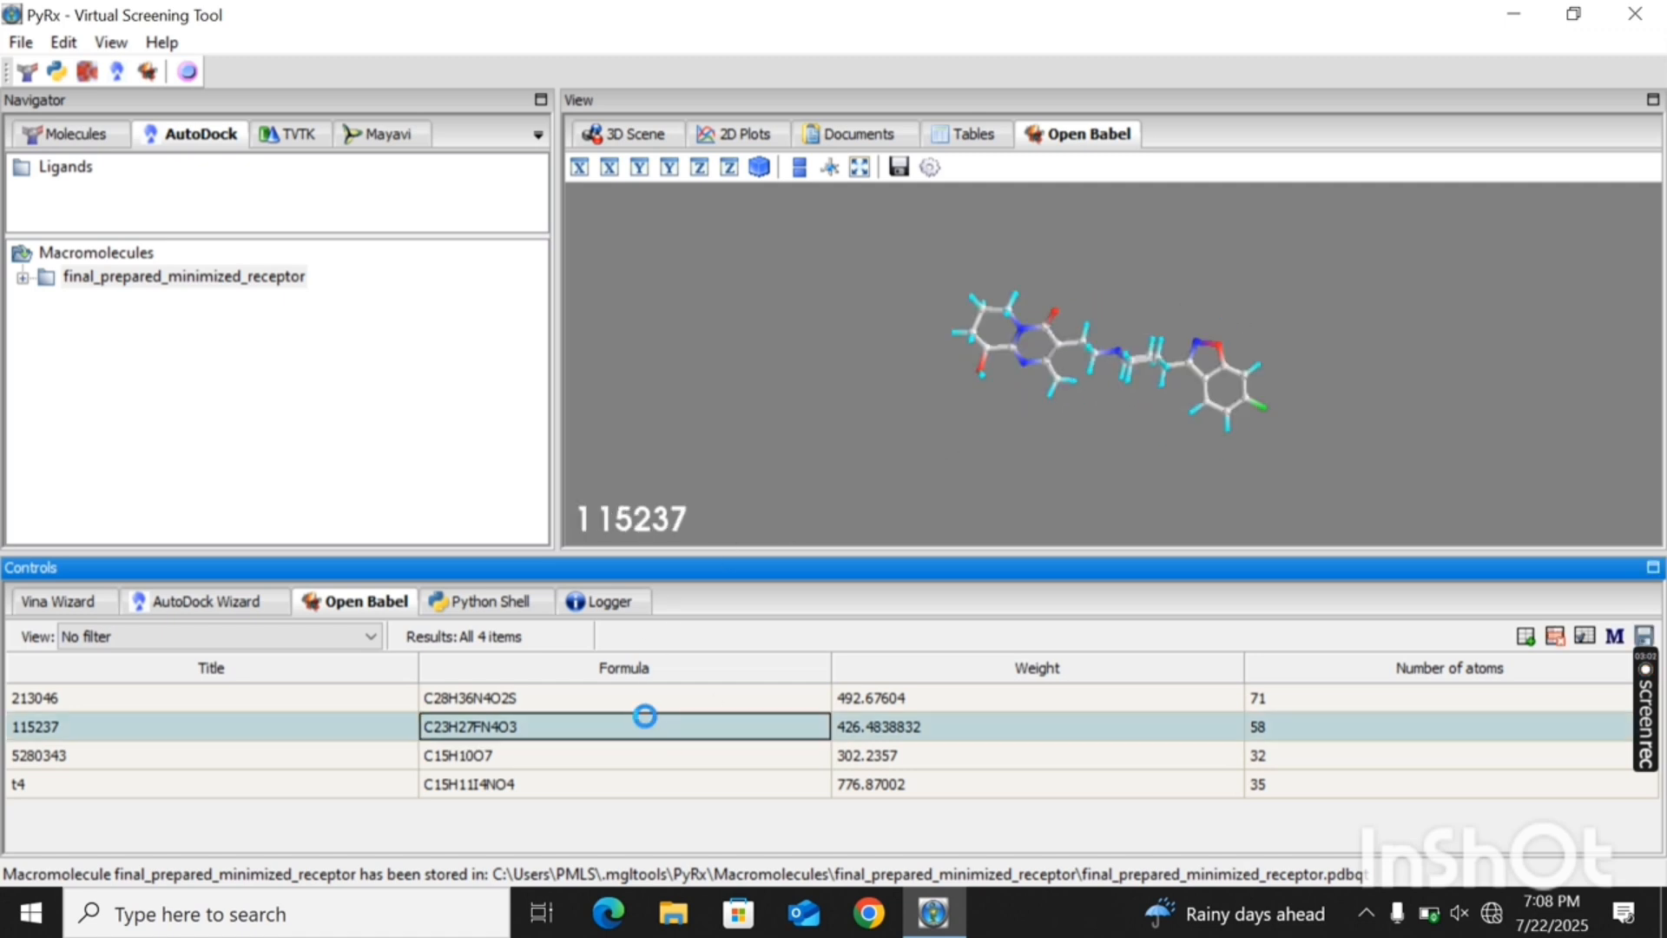
right_click(645, 724)
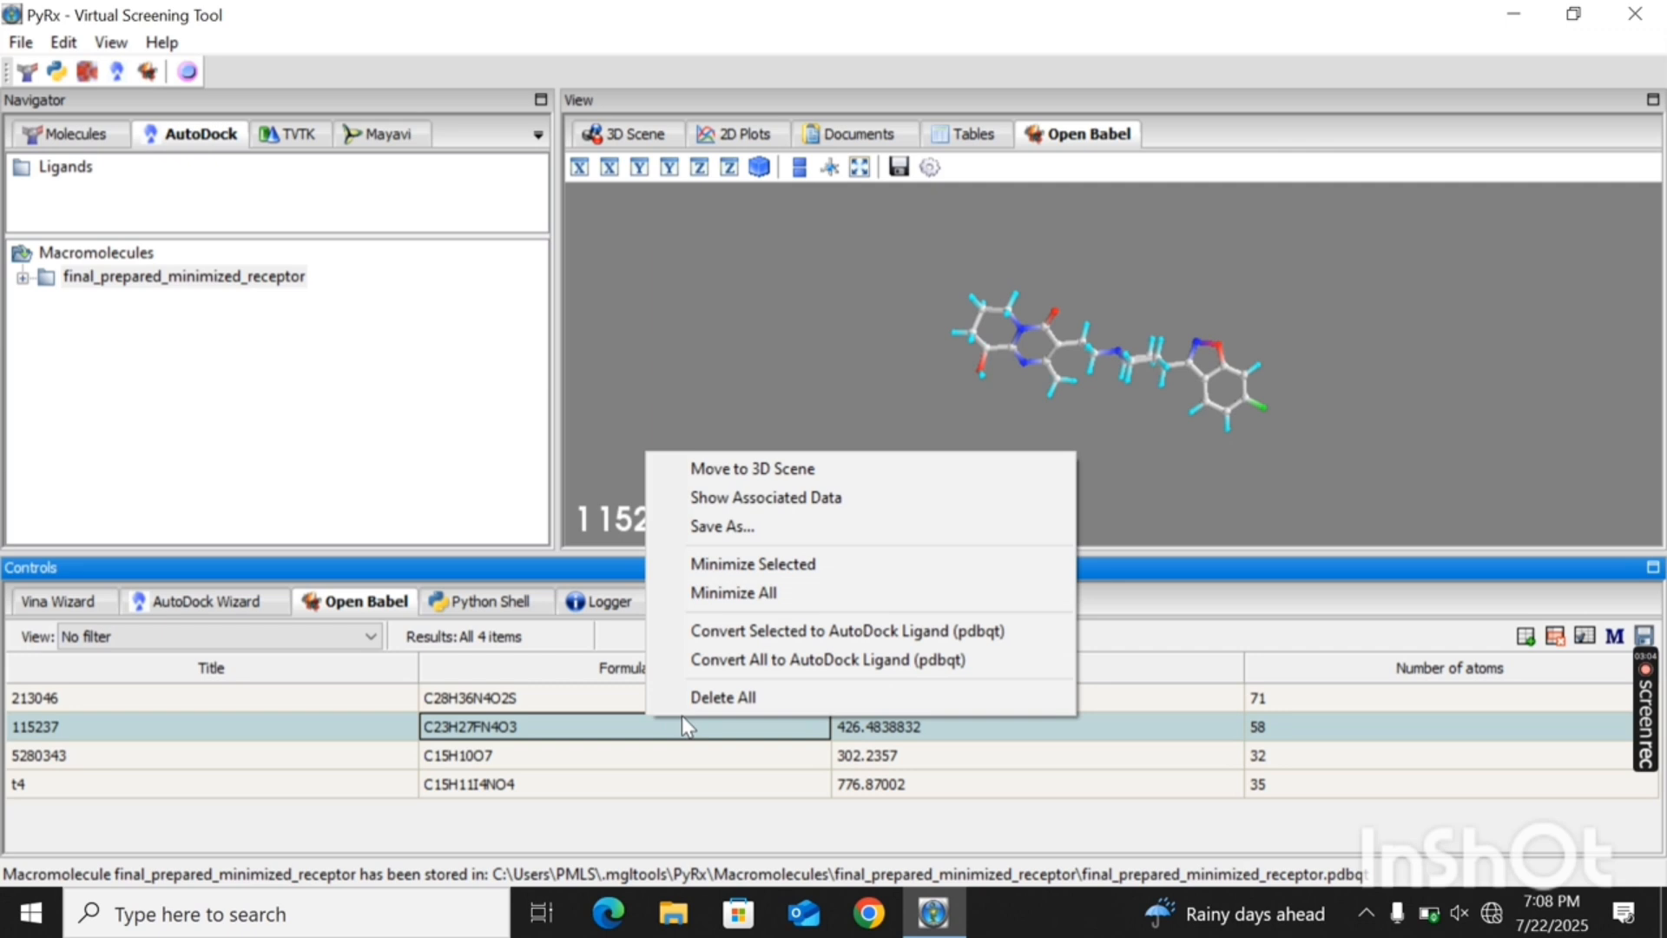
left_click(714, 597)
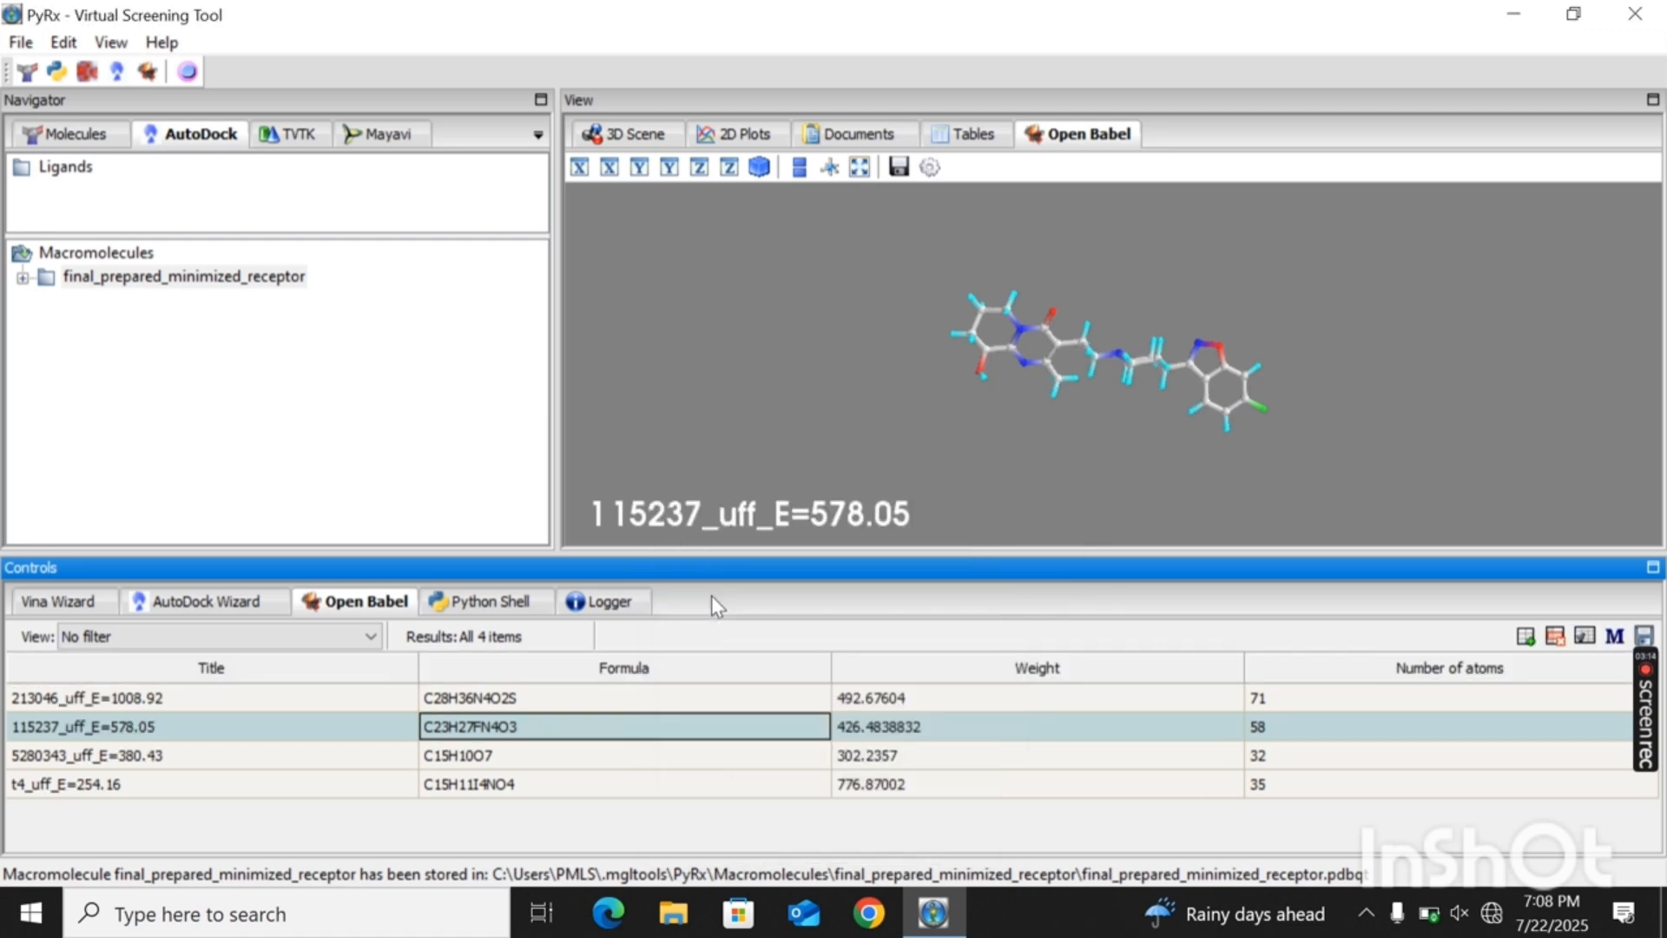
- Convert all minimized ligands to AutoDock pdbqt format, then expand and enlarge the Ligands list to show every entry
right_click(704, 707)
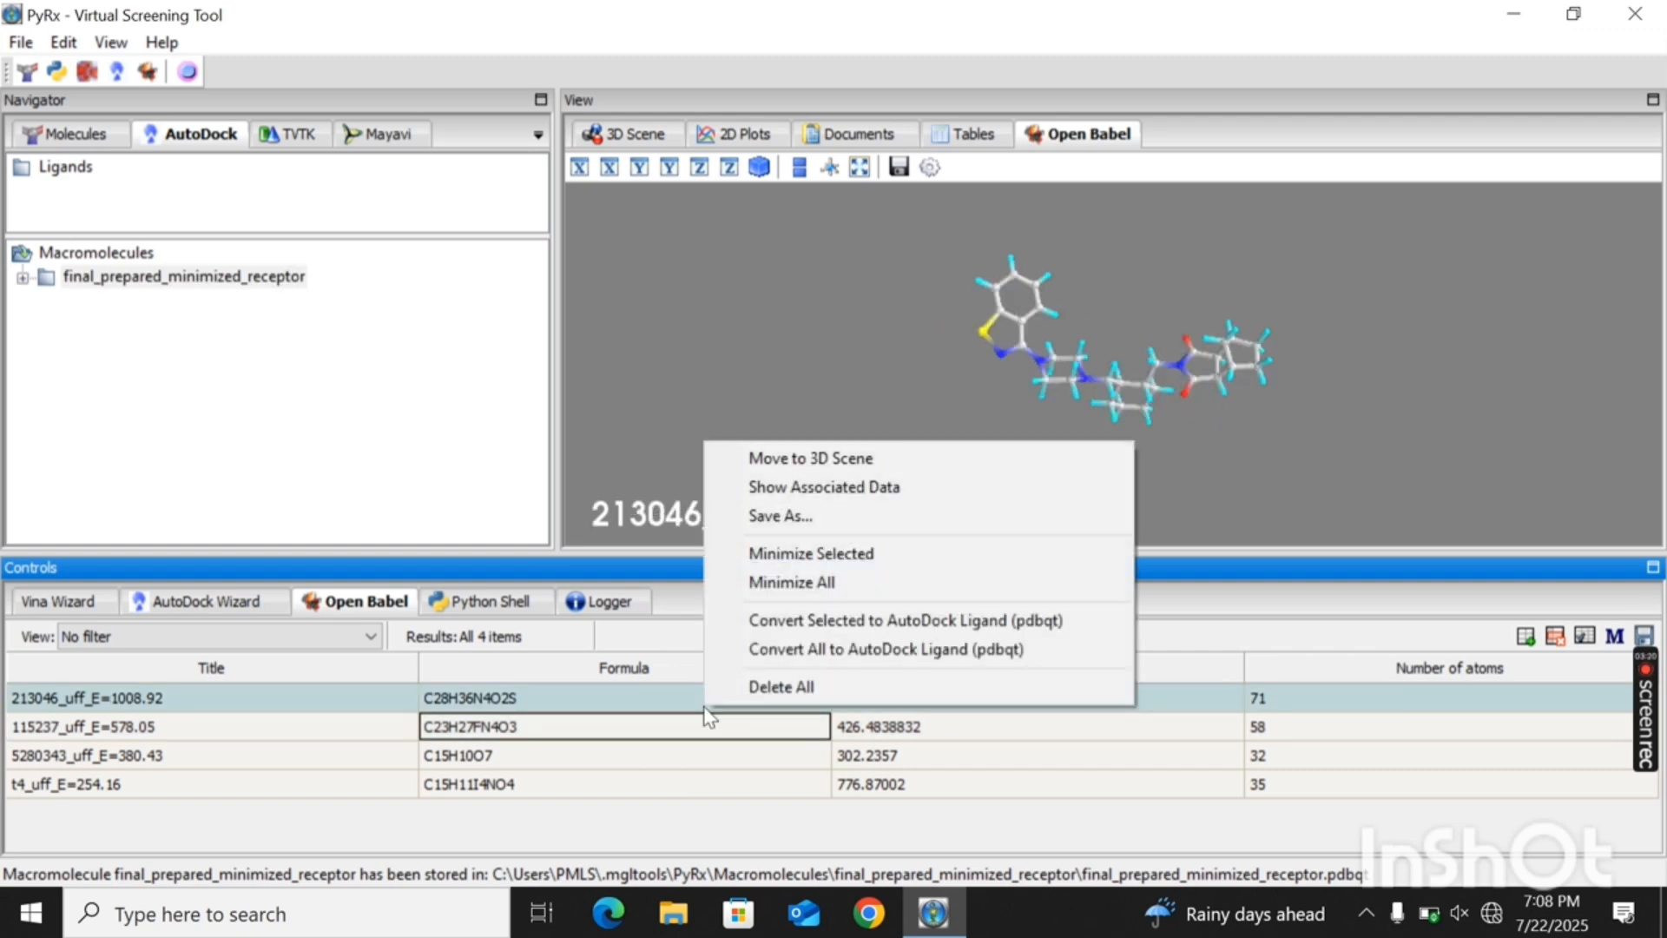
left_click(810, 654)
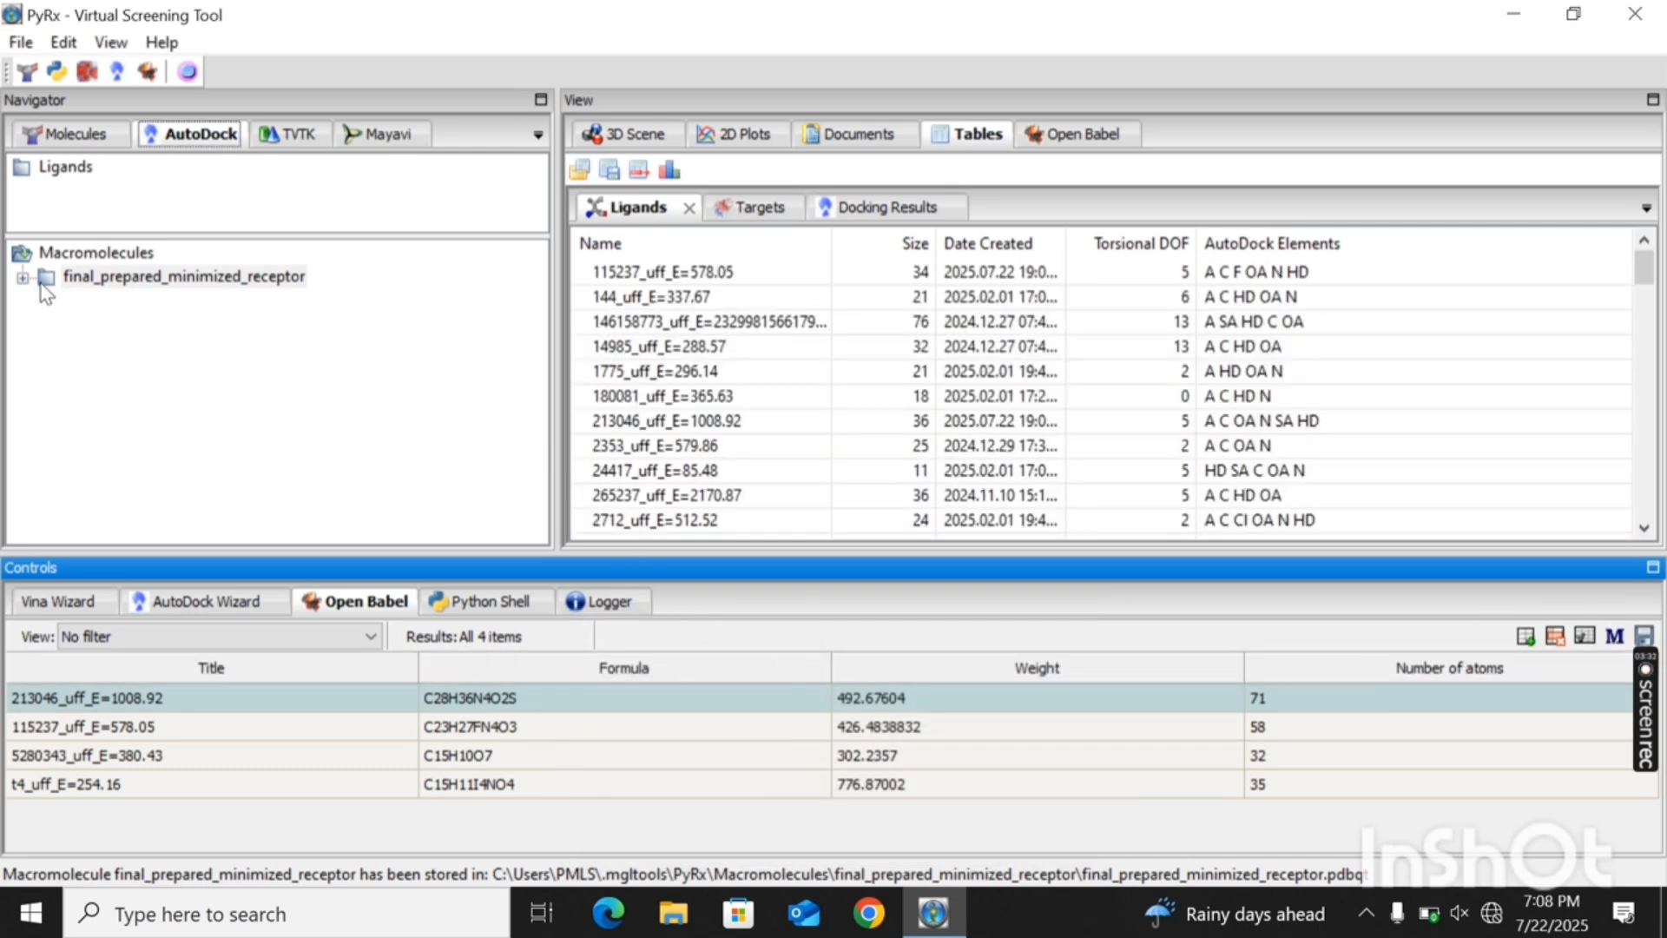
double_click(19, 174)
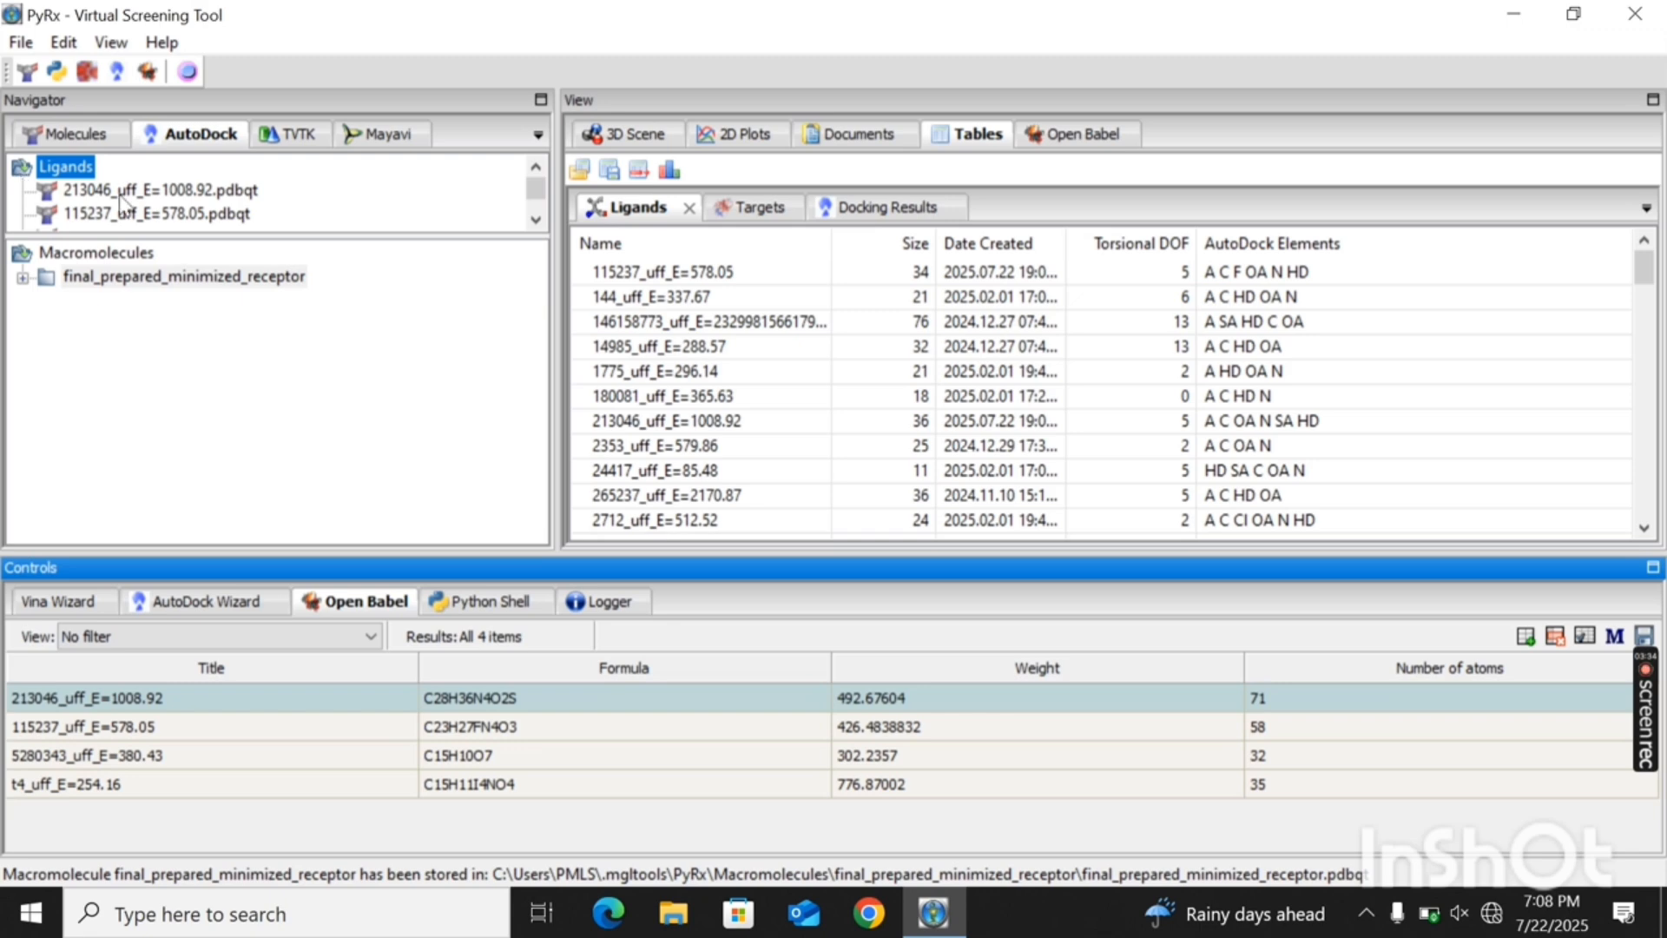
left_click_drag(353, 232, 350, 343)
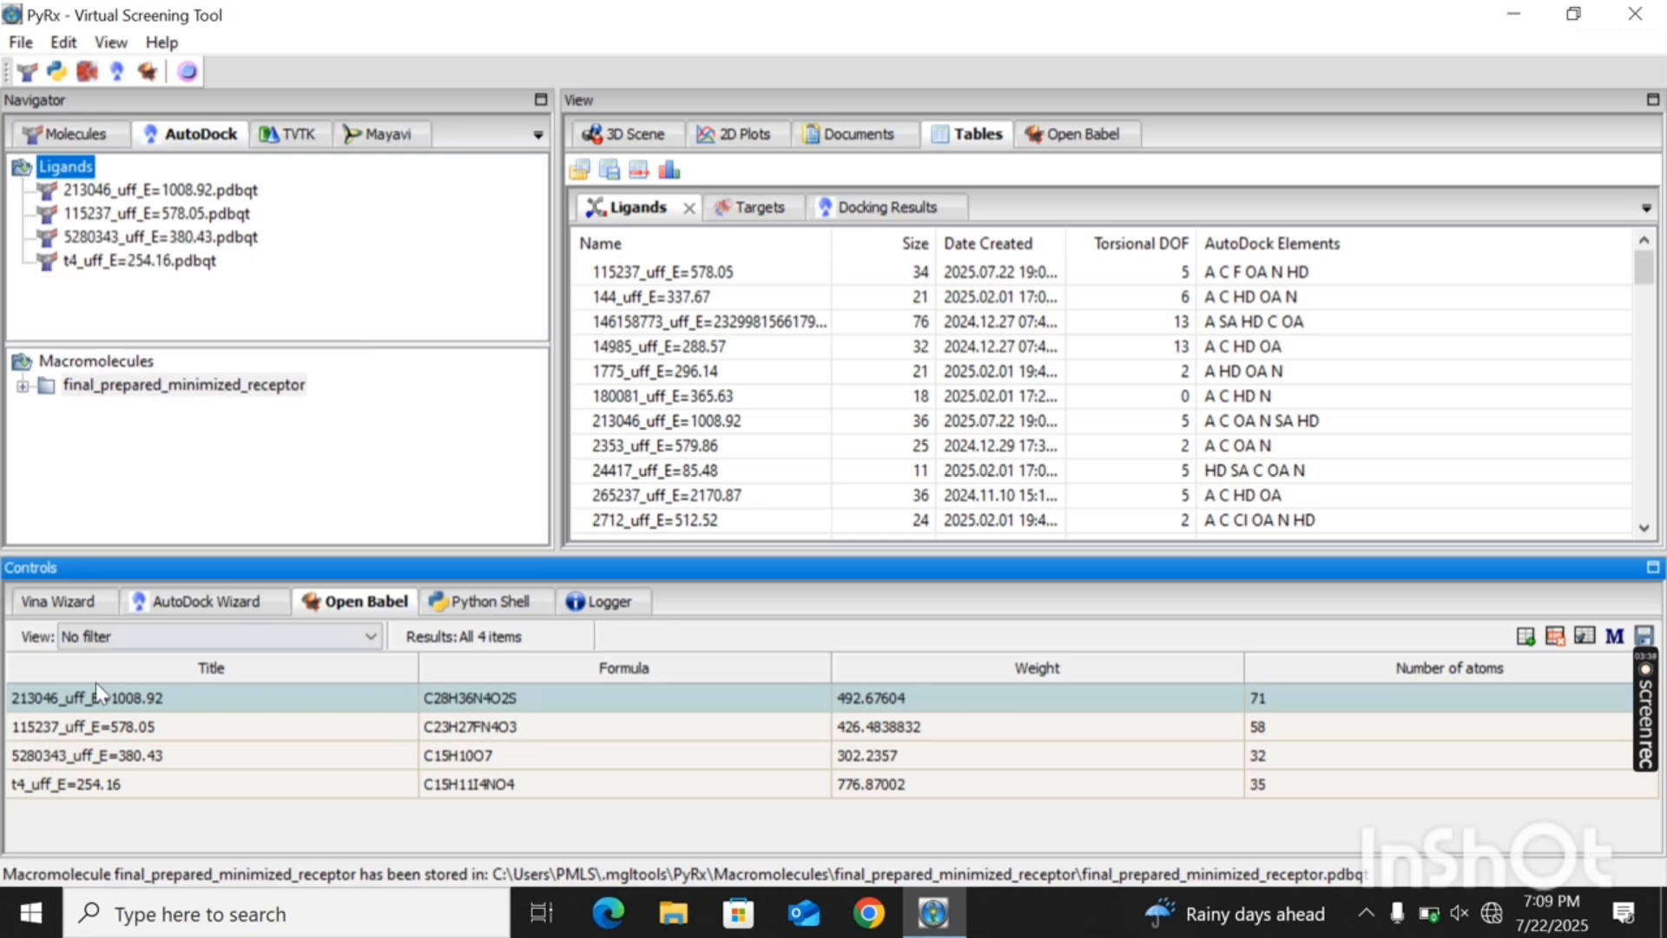
left_click(314, 439)
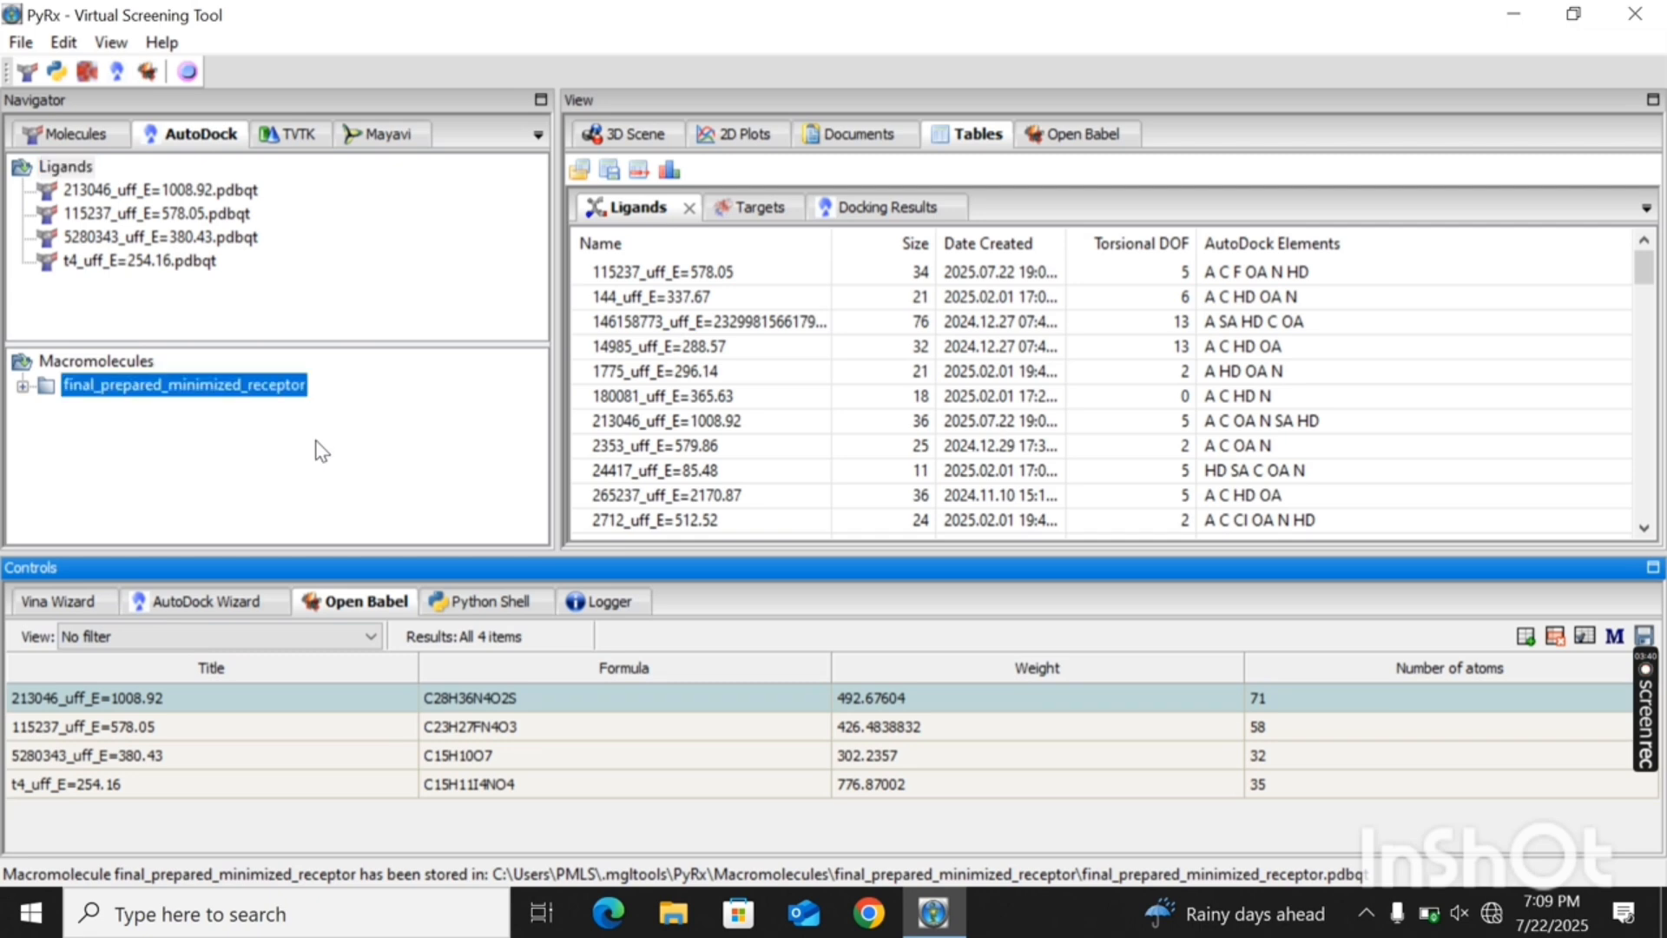
left_click(445, 310)
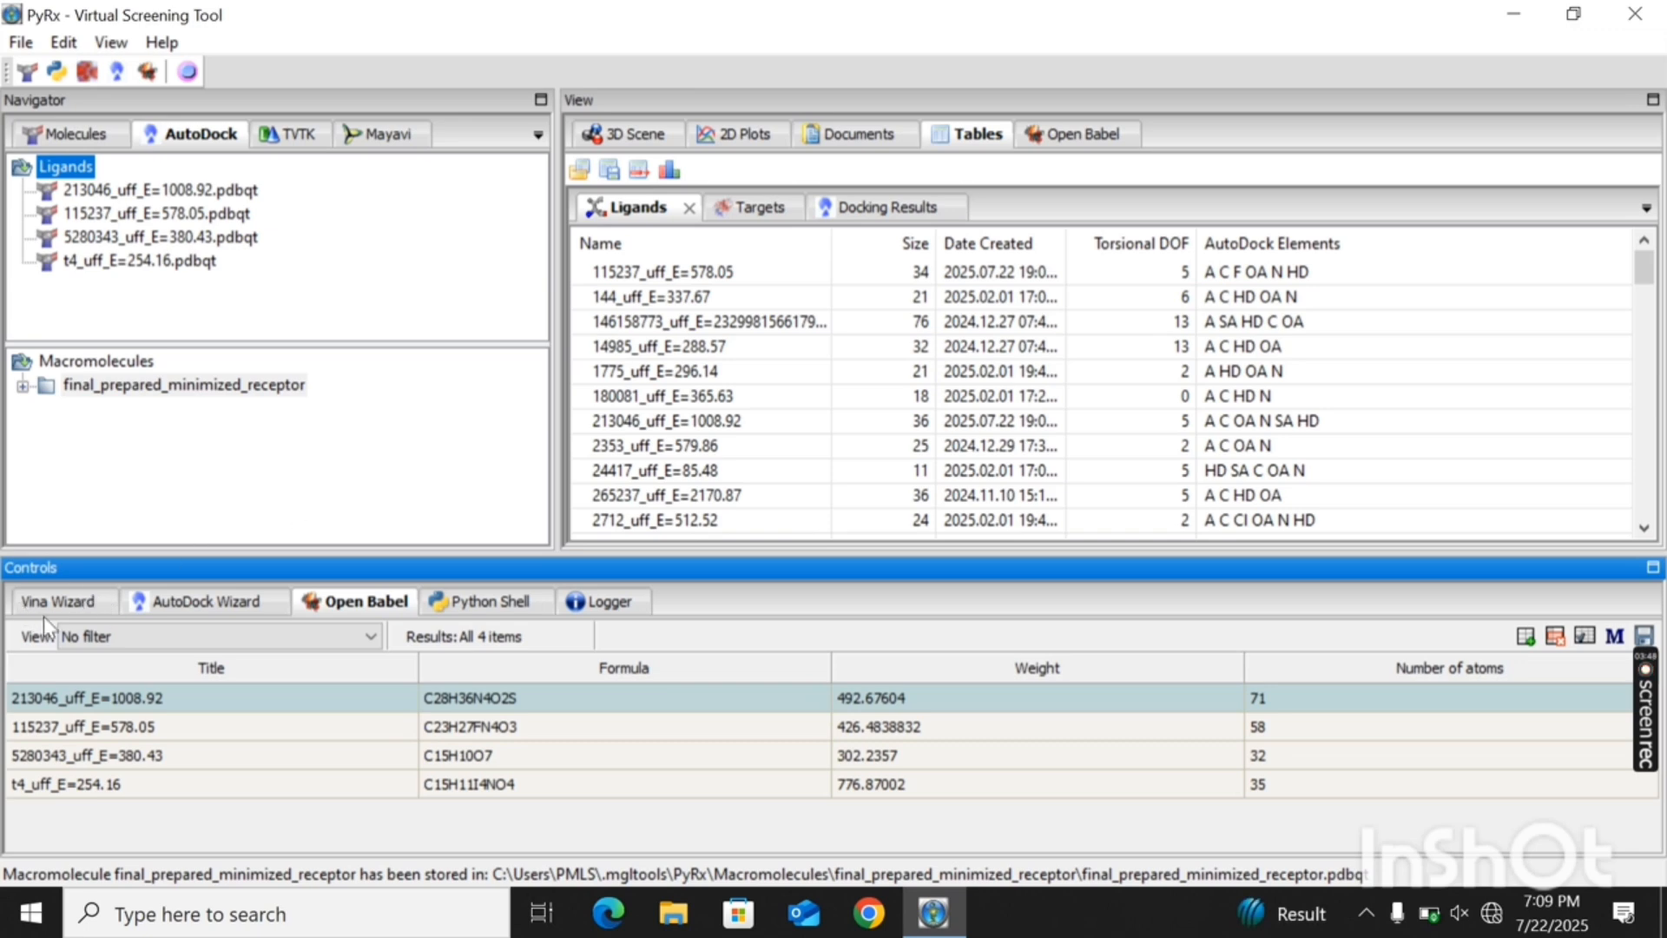
- Start the Vina wizard in local mode and load all four pdbqt ligands with the final prepared minimized receptor for screening
left_click(73, 609)
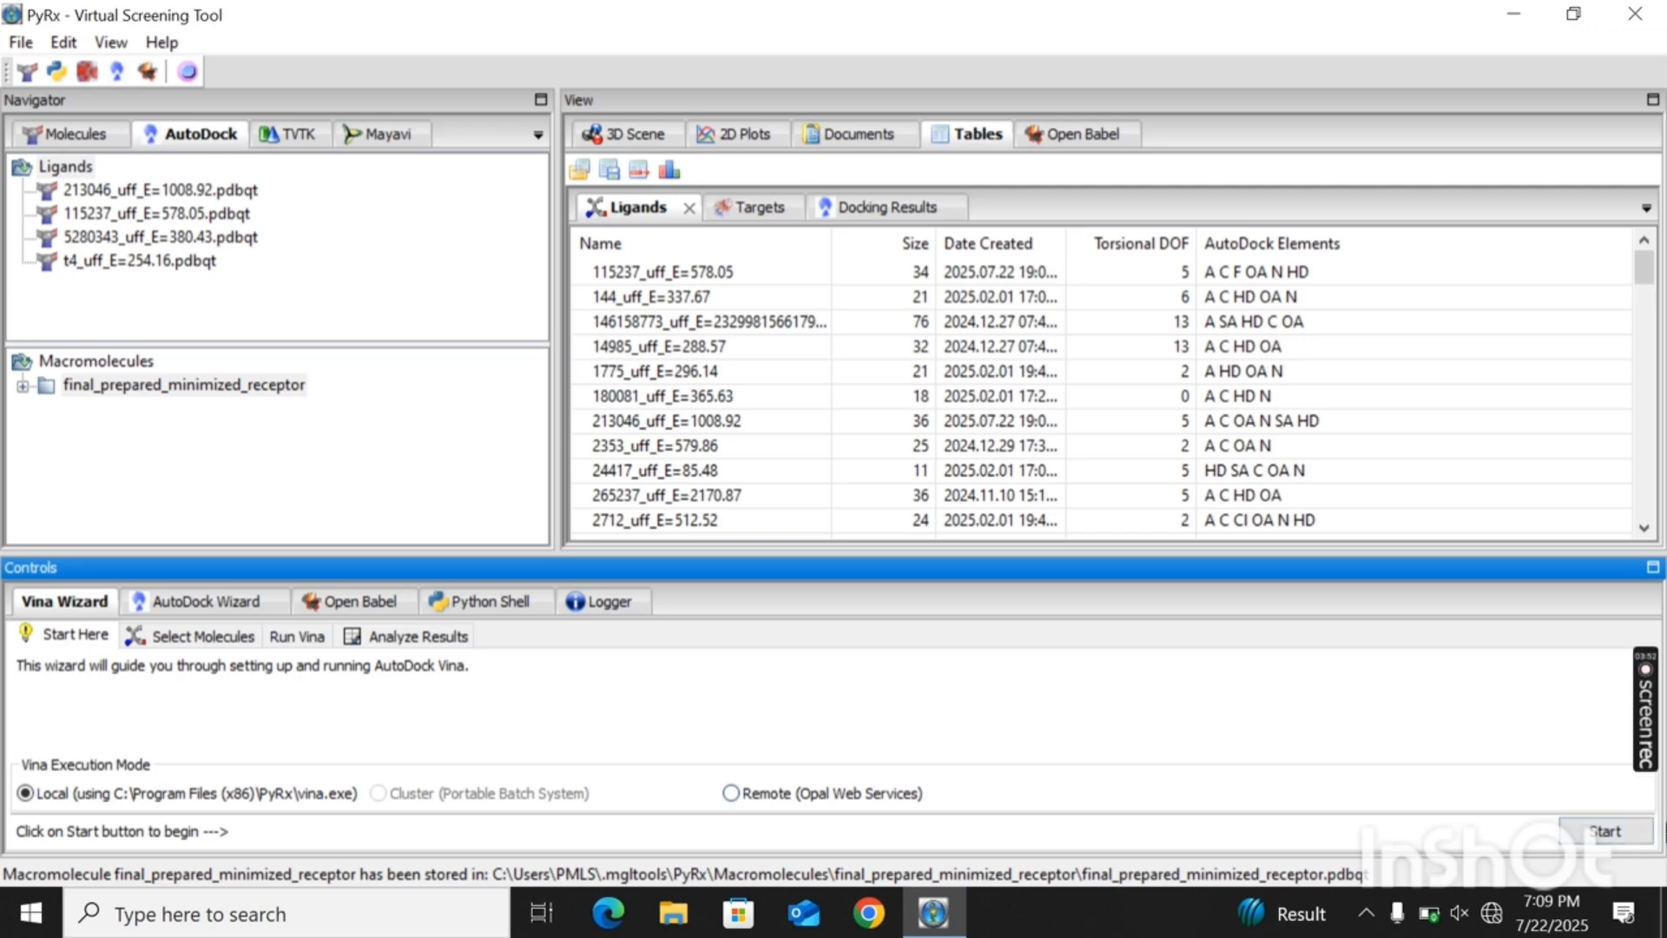
left_click(1597, 836)
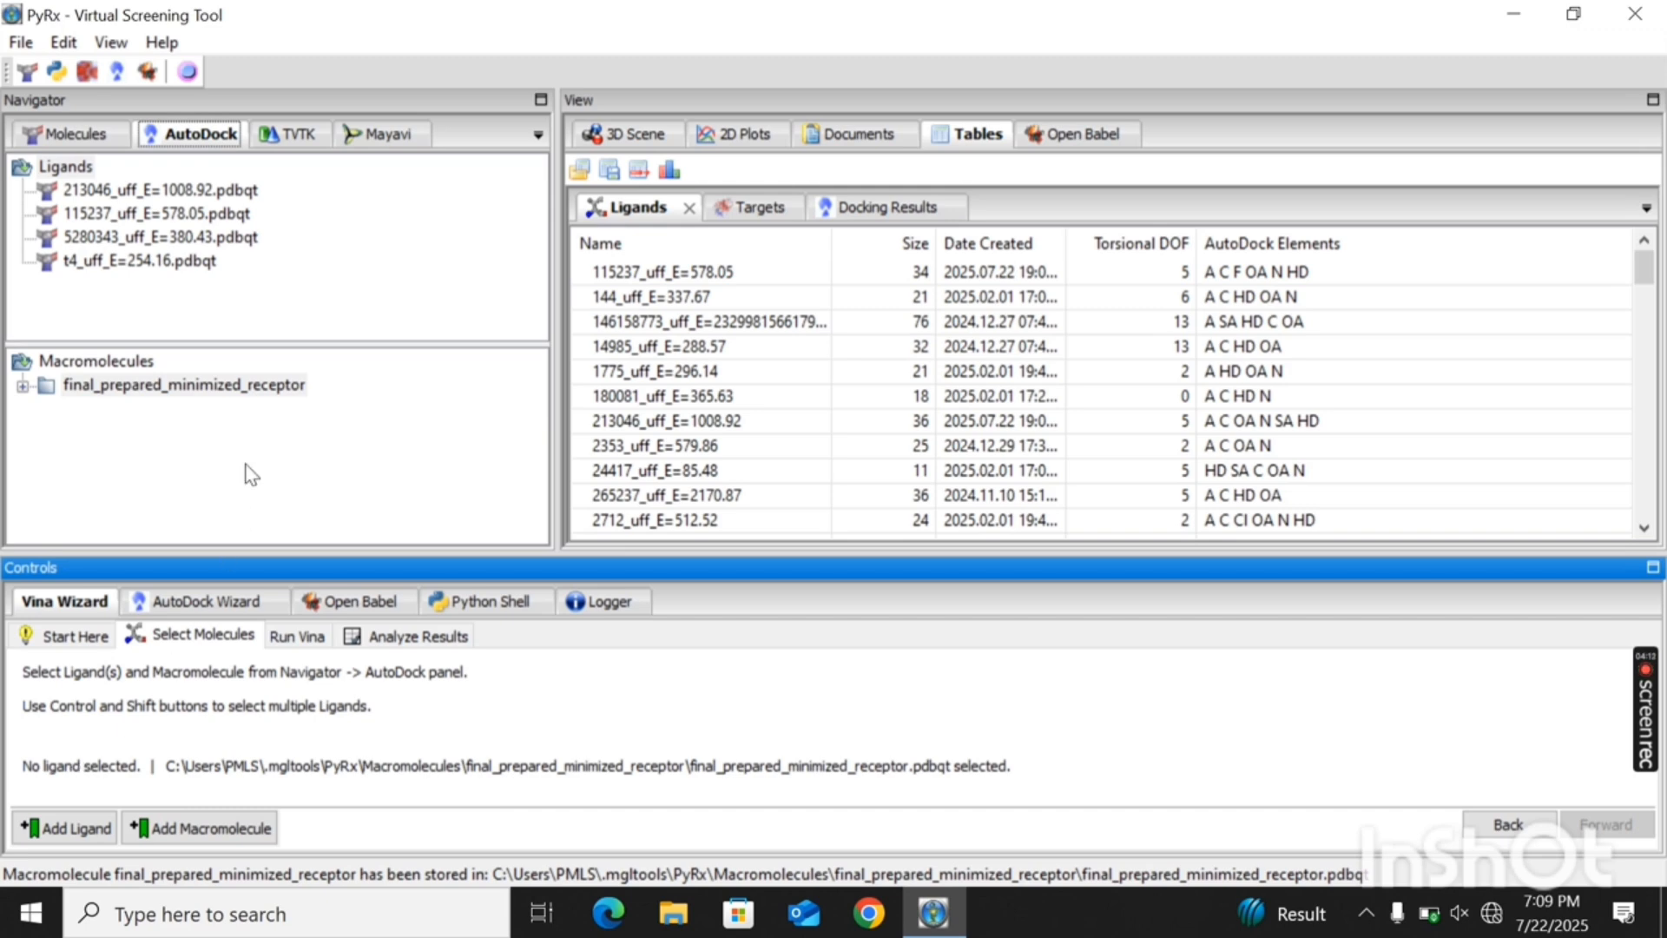
left_click(229, 193)
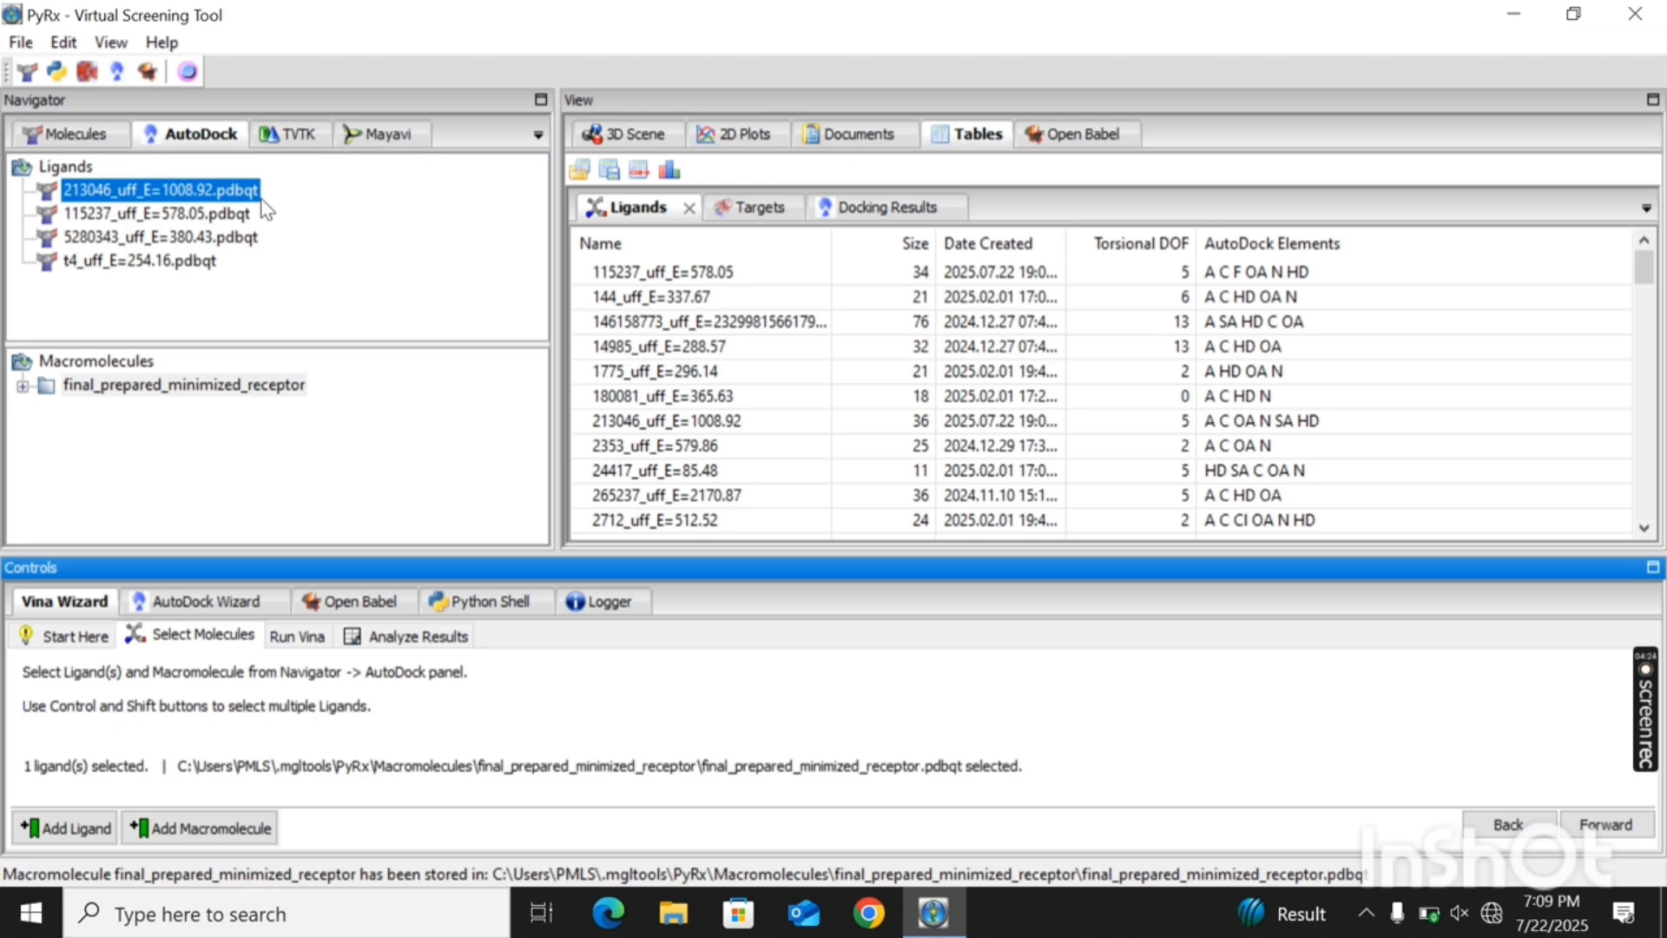
left_click(193, 265, "shift")
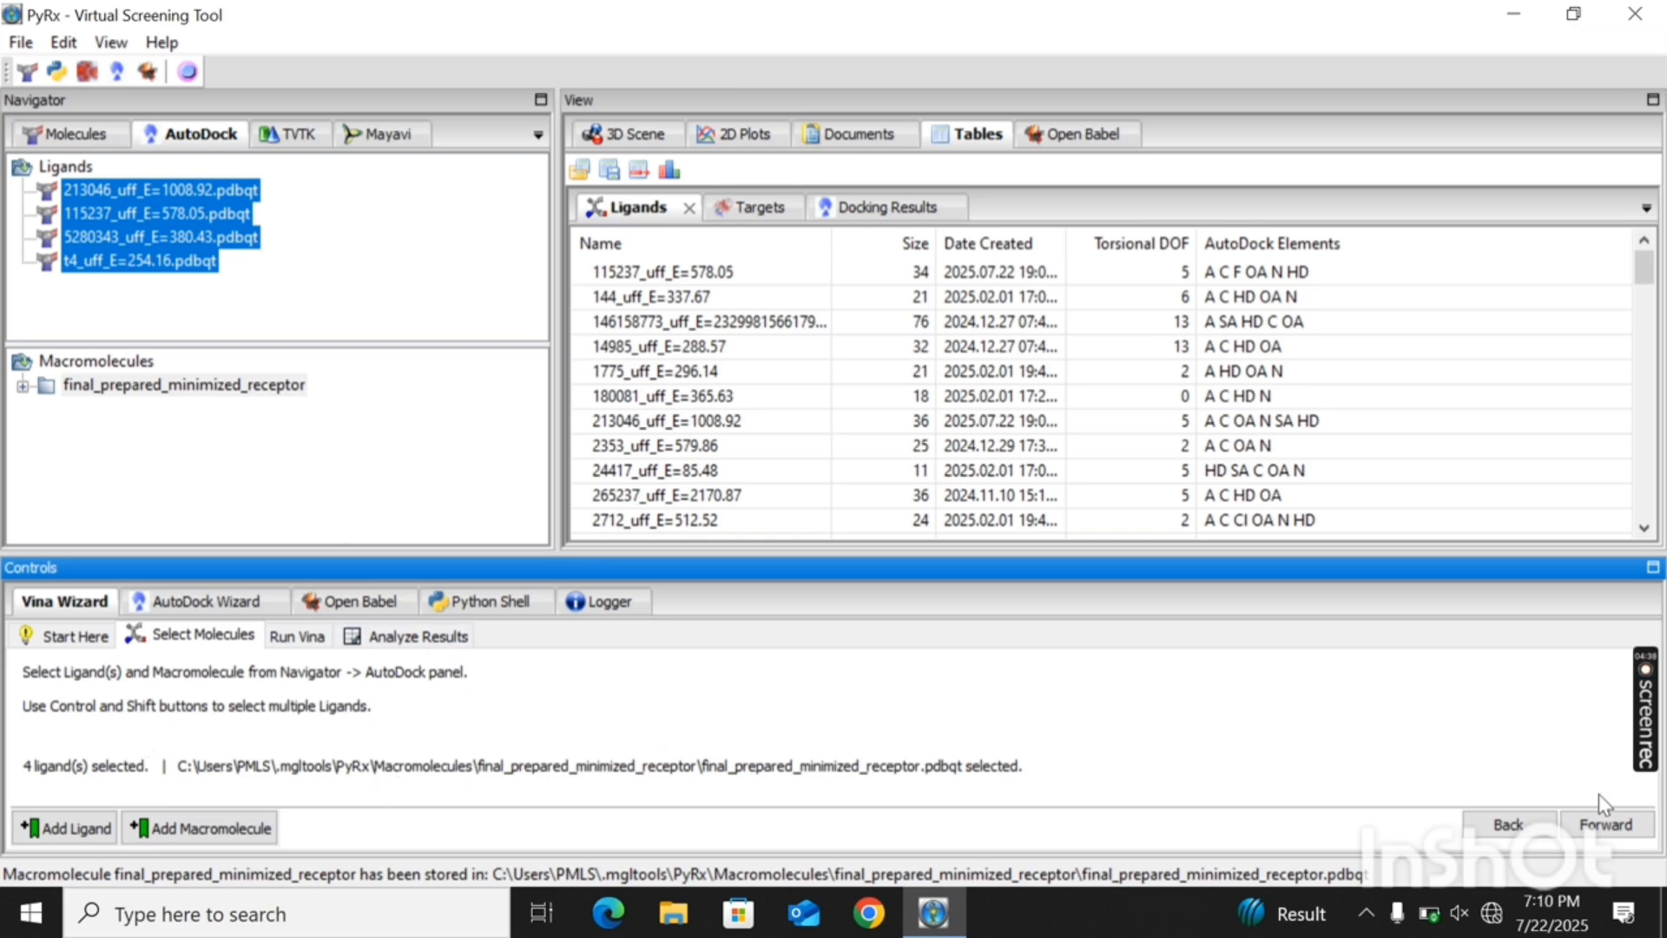
left_click(1627, 831)
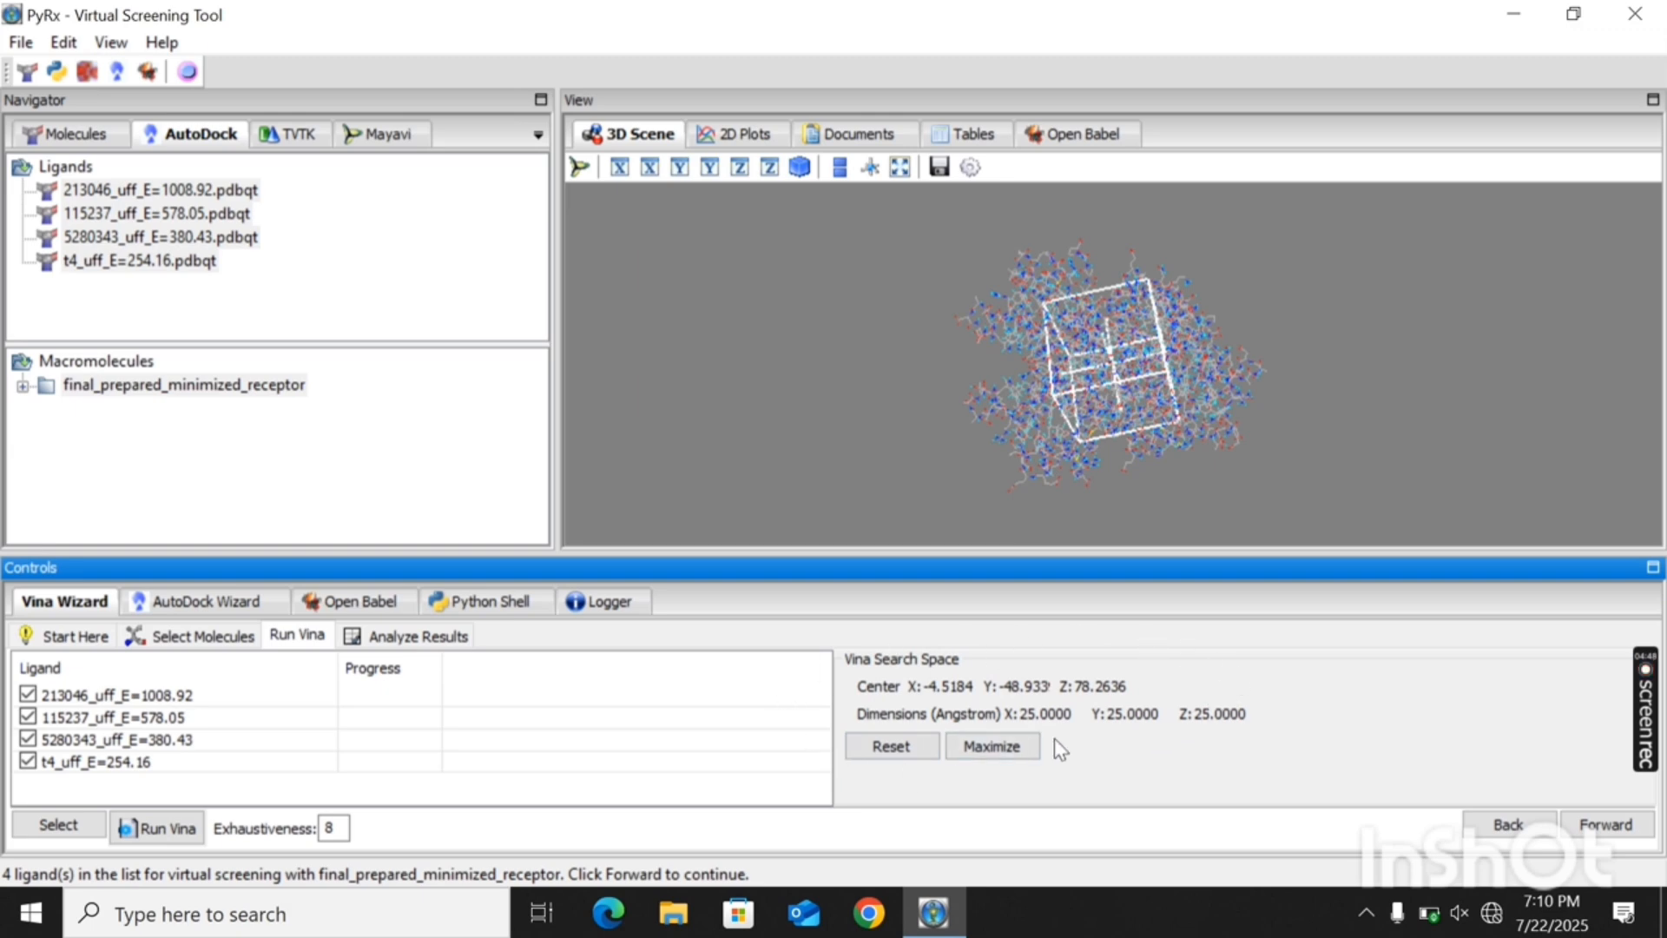
- Maximize the Vina search space so the grid box encloses the whole receptor, and inspect the box in 3D
left_click(1114, 297)
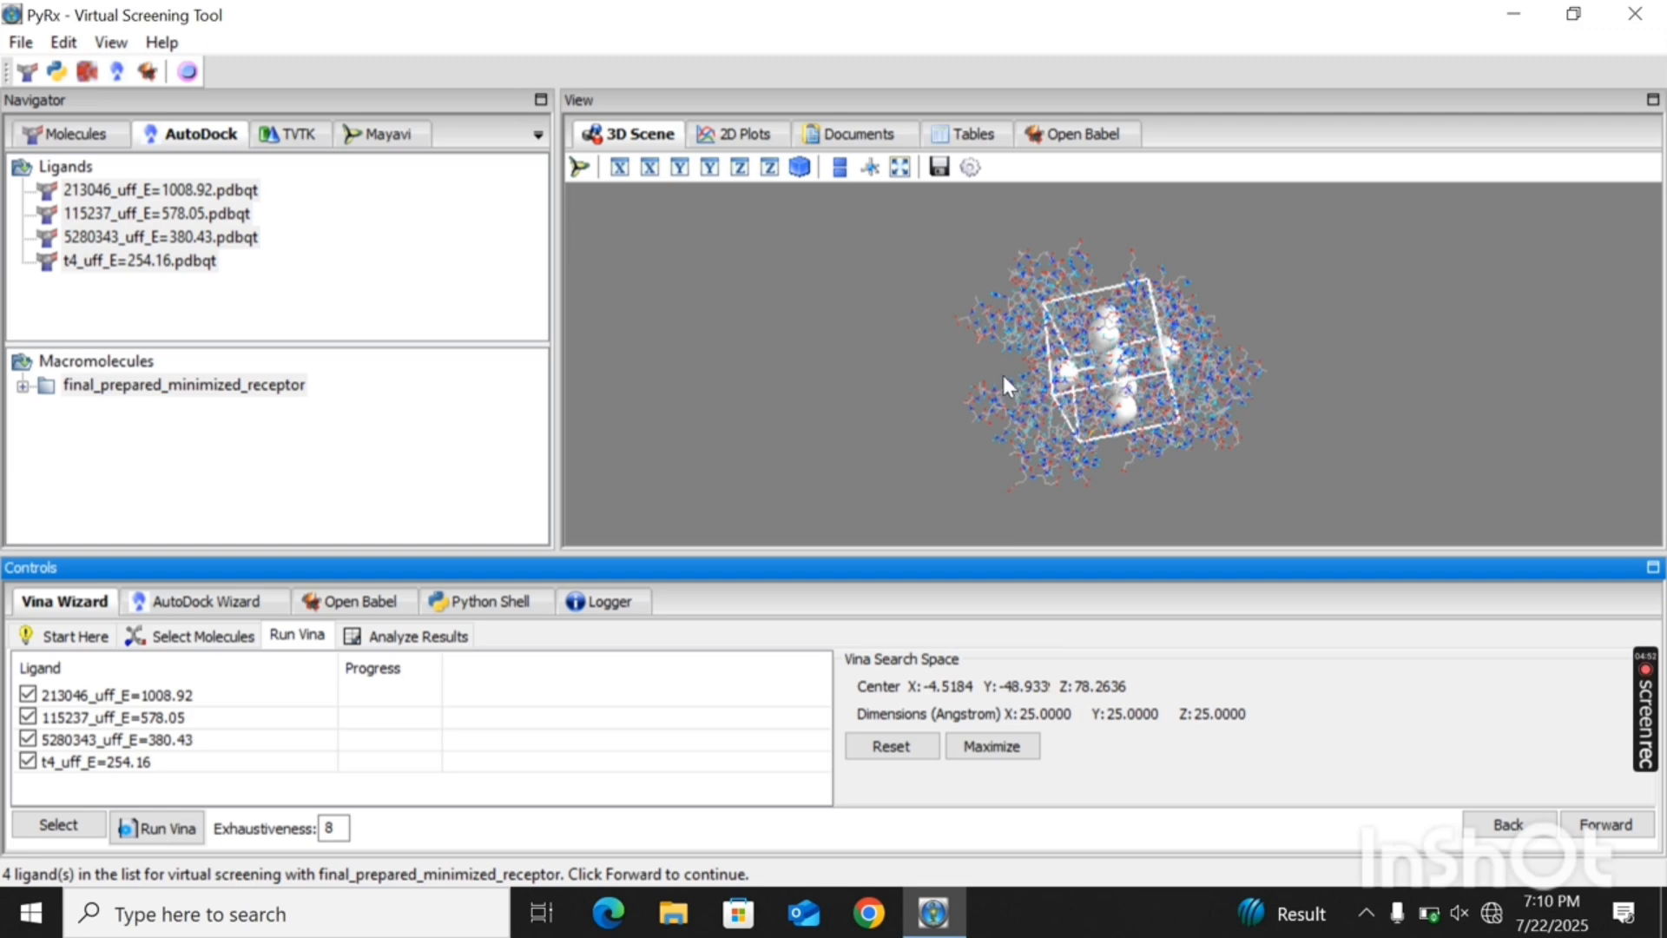
mouse_move(1002, 375)
left_mouse_down()
mouse_move(1073, 439)
mouse_move(1021, 428)
mouse_move(1003, 404)
left_mouse_up()
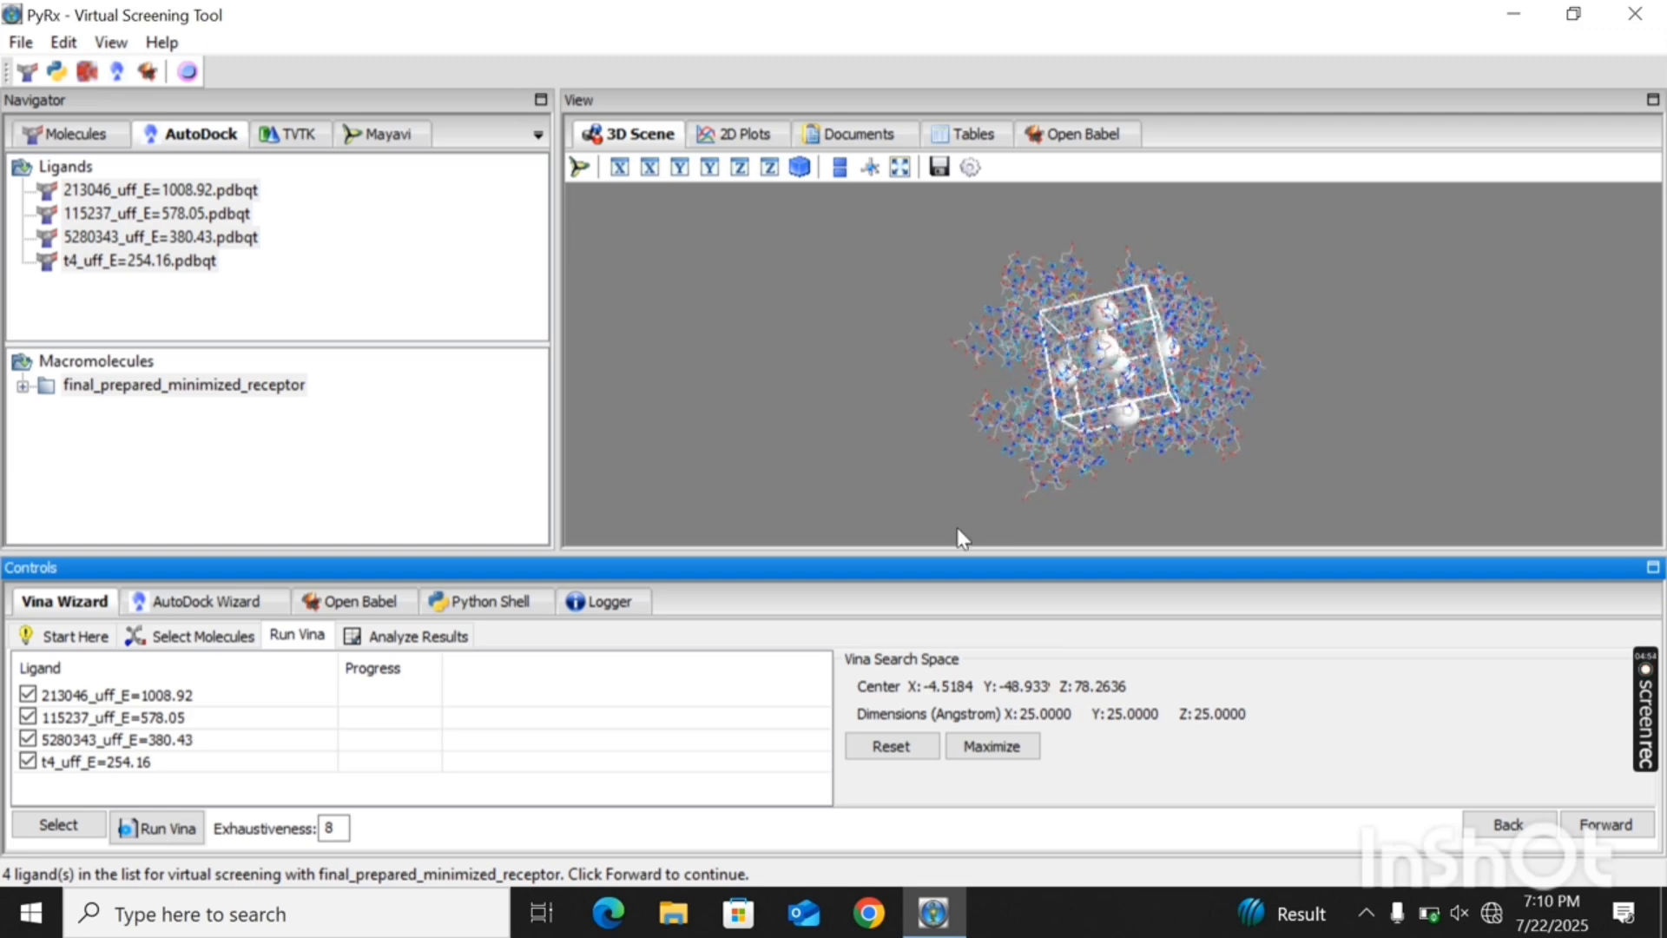
left_click(993, 748)
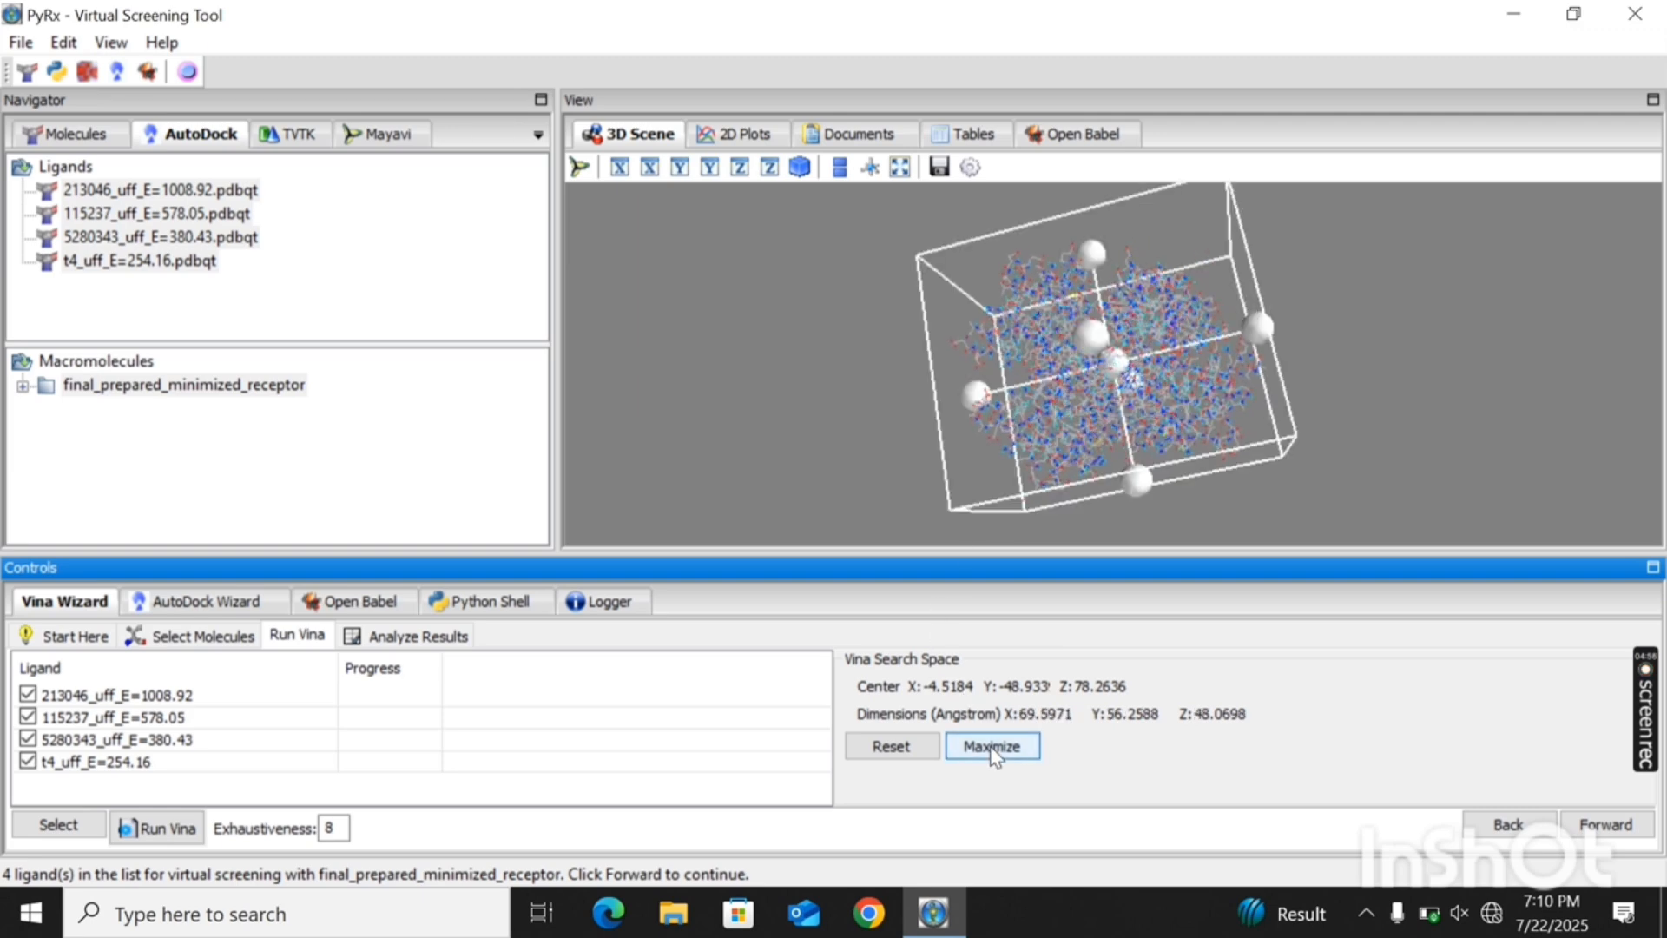
left_click_drag(1097, 346, 1102, 377)
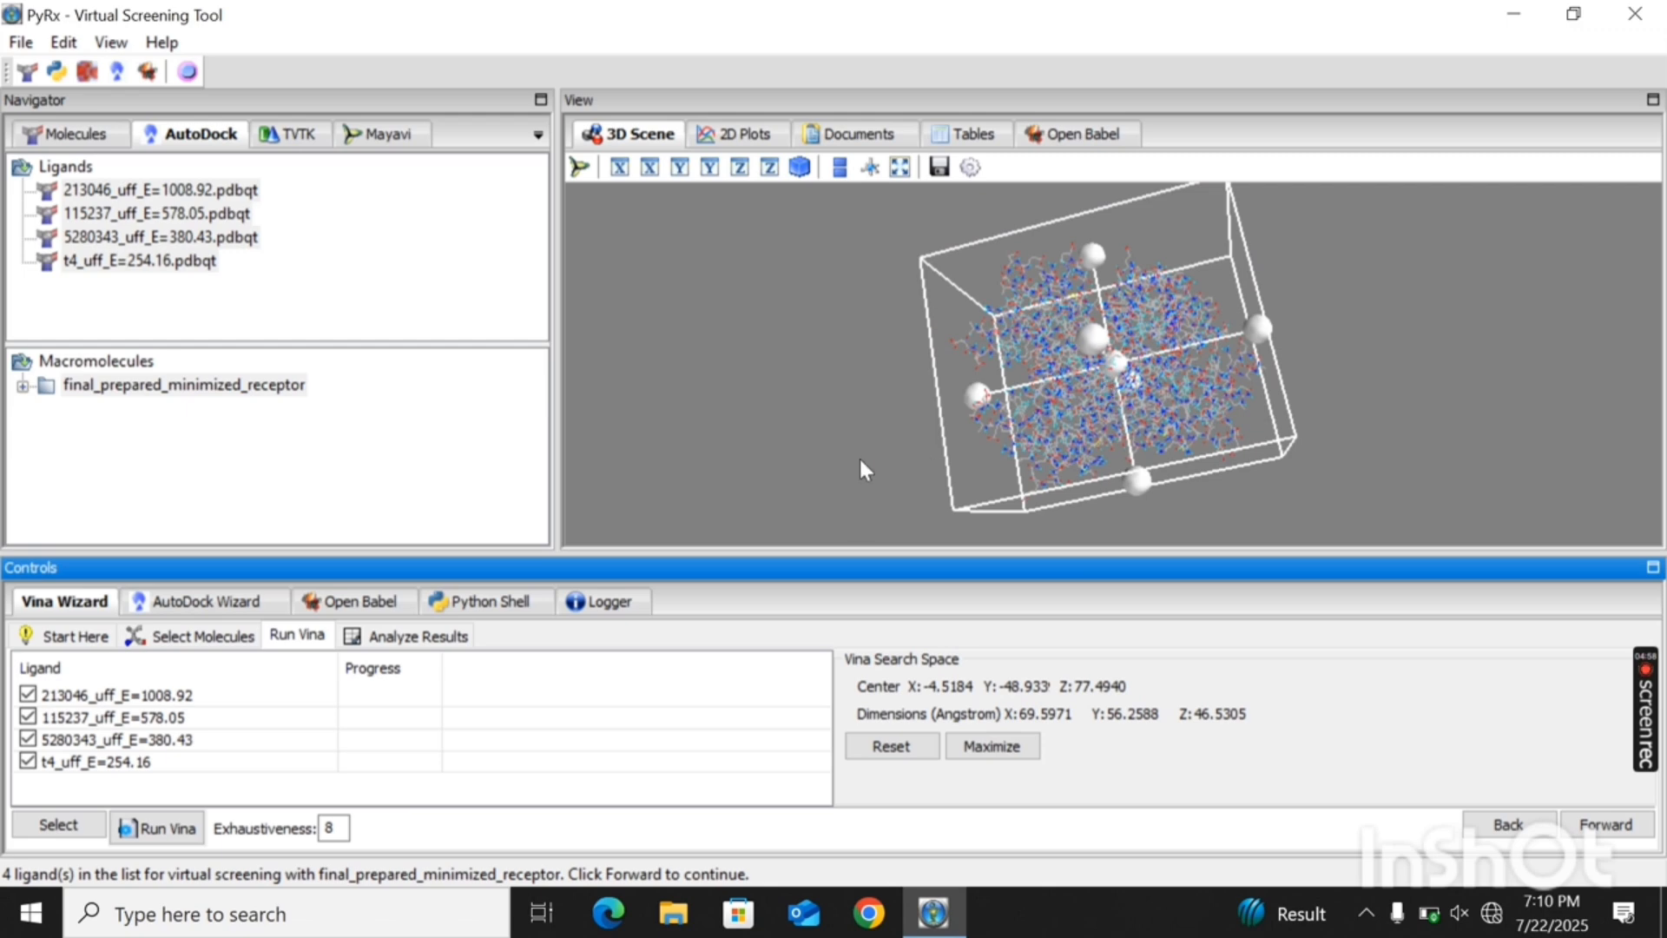
left_click_drag(861, 460, 1068, 457)
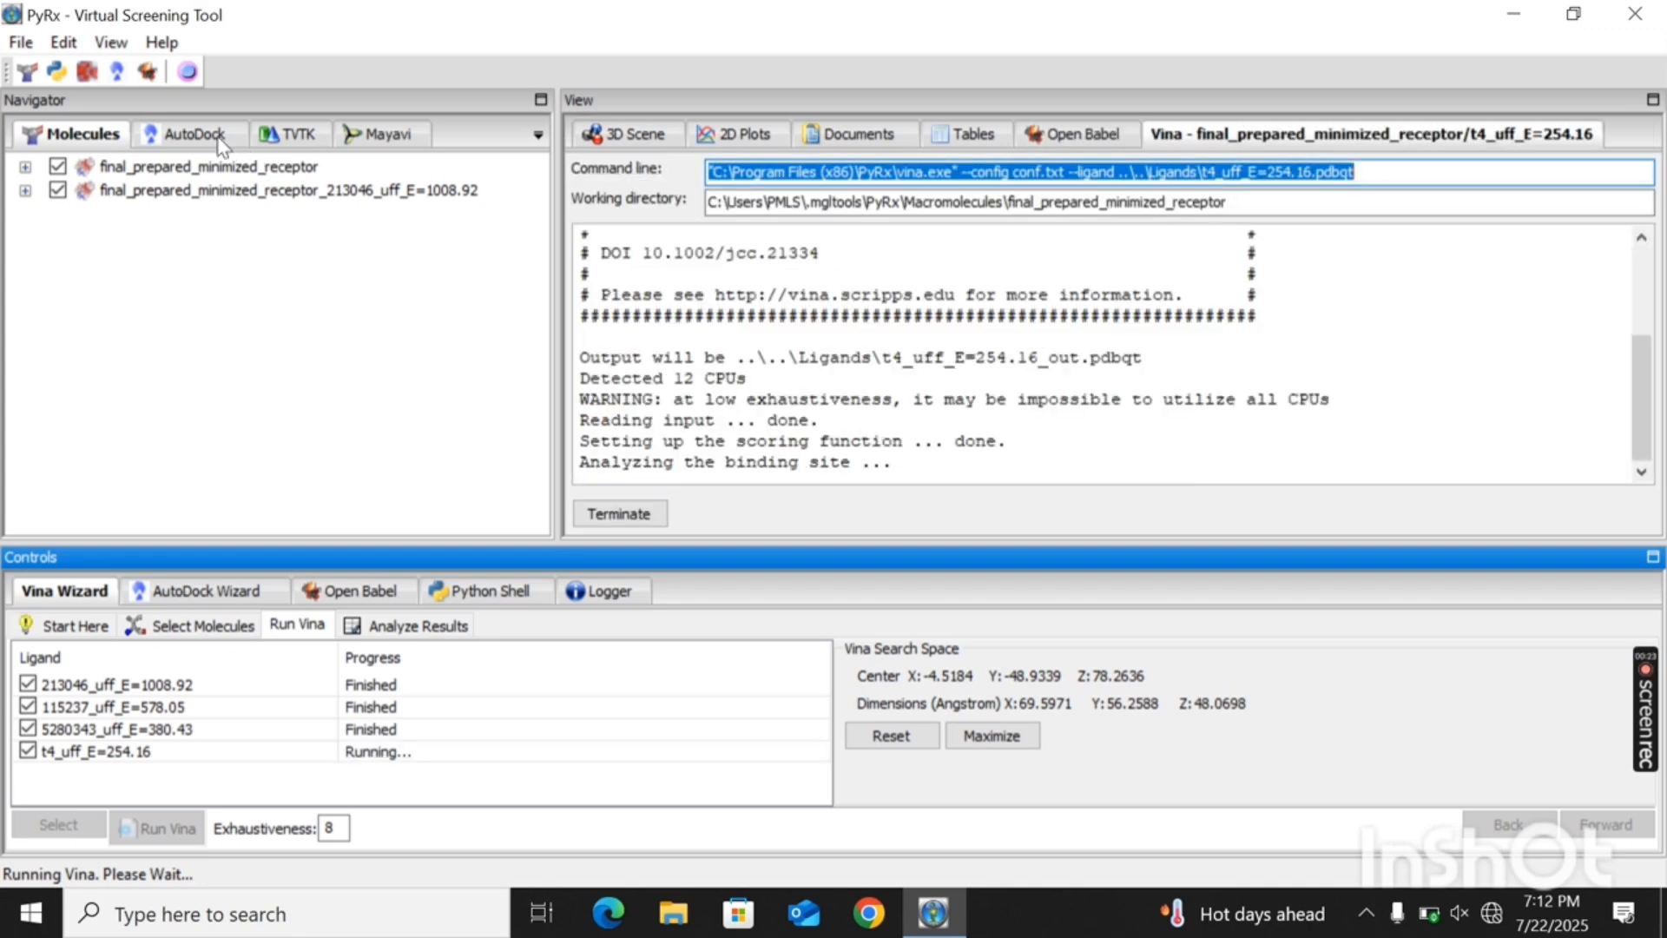
- Check the AutoDock ligand list and examine the Vina results table for binding affinity and RMSD of each docking mode
left_click(196, 134)
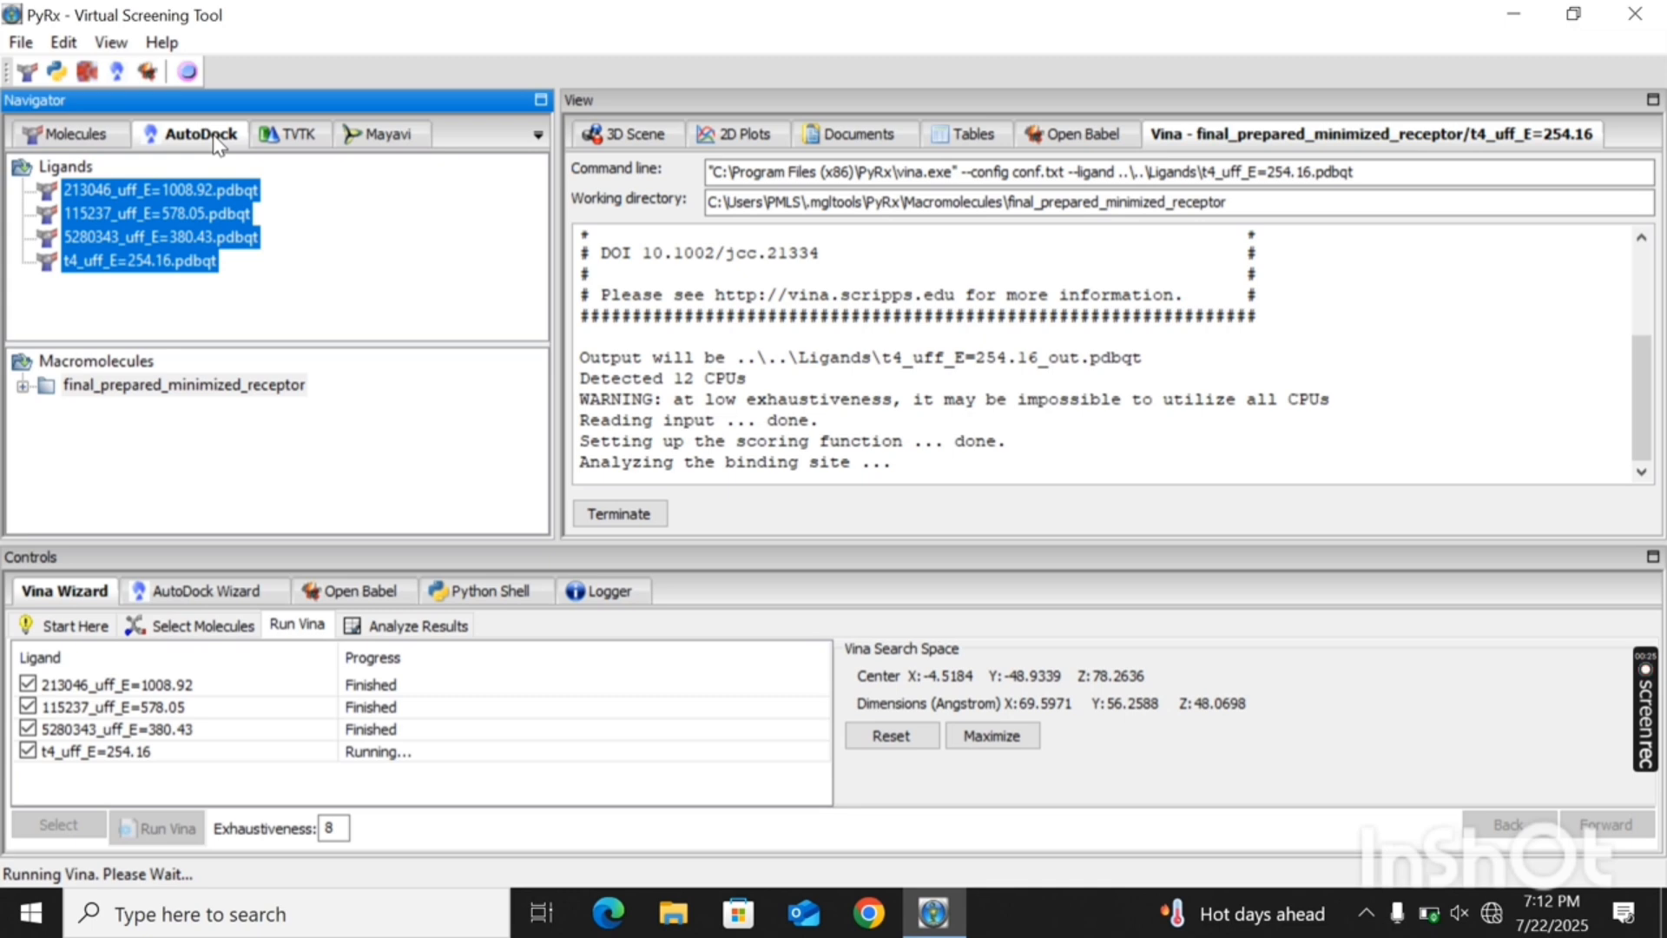
left_click(328, 244)
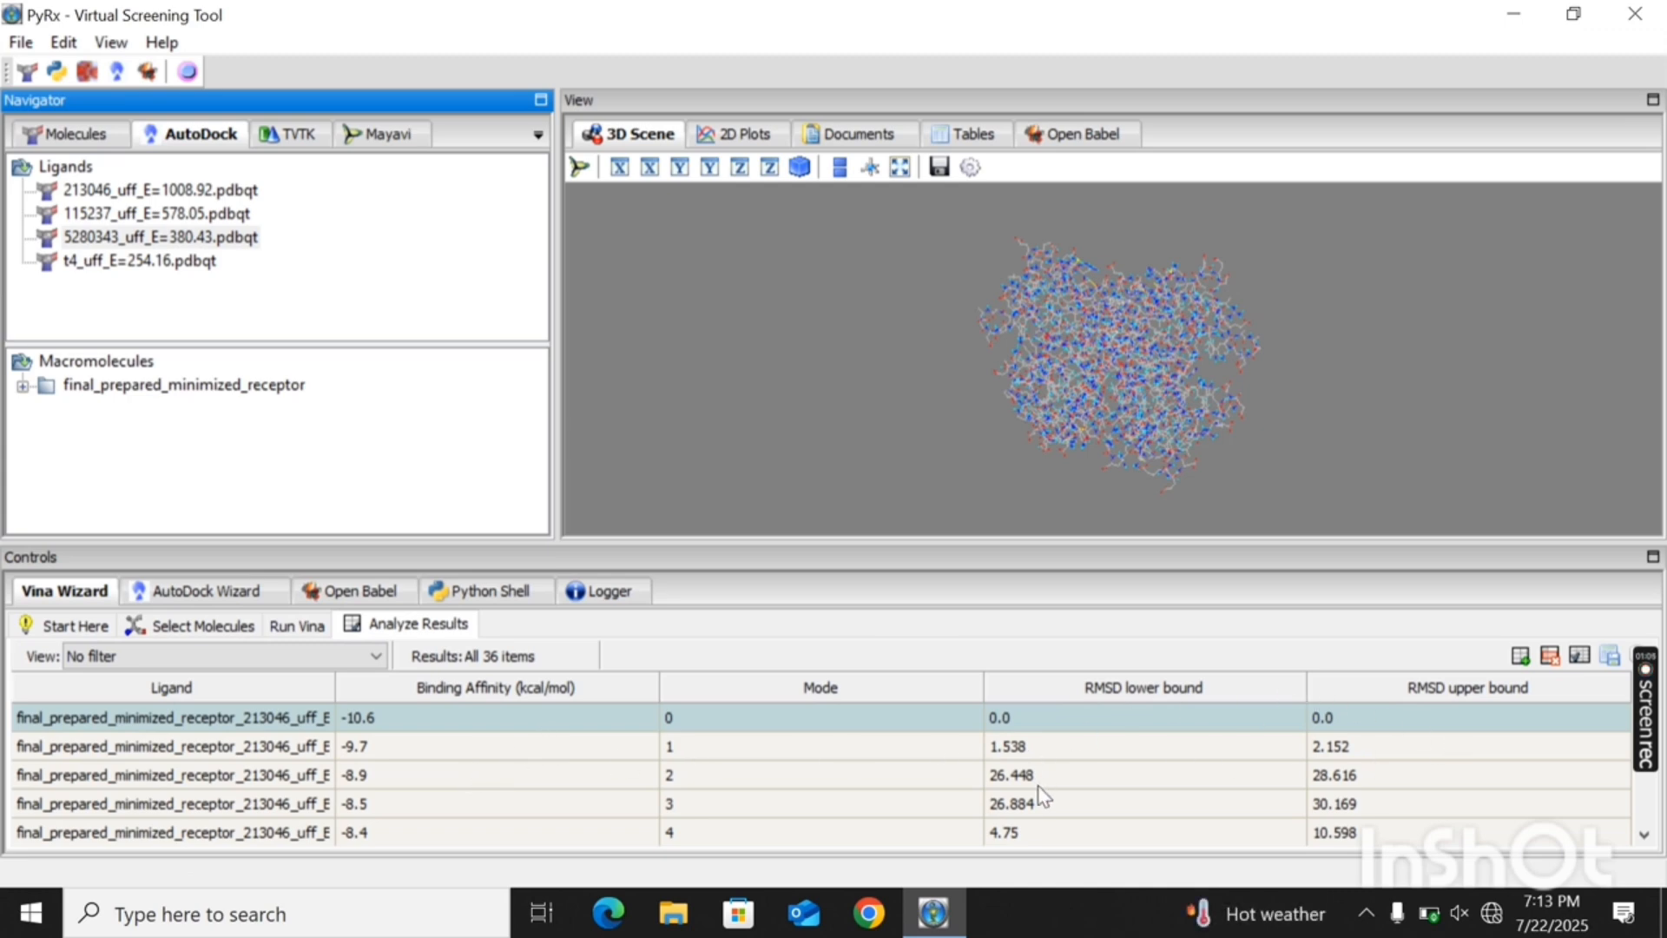
scroll(1041, 795, "down", 1)
scroll(1043, 795, "down", 3)
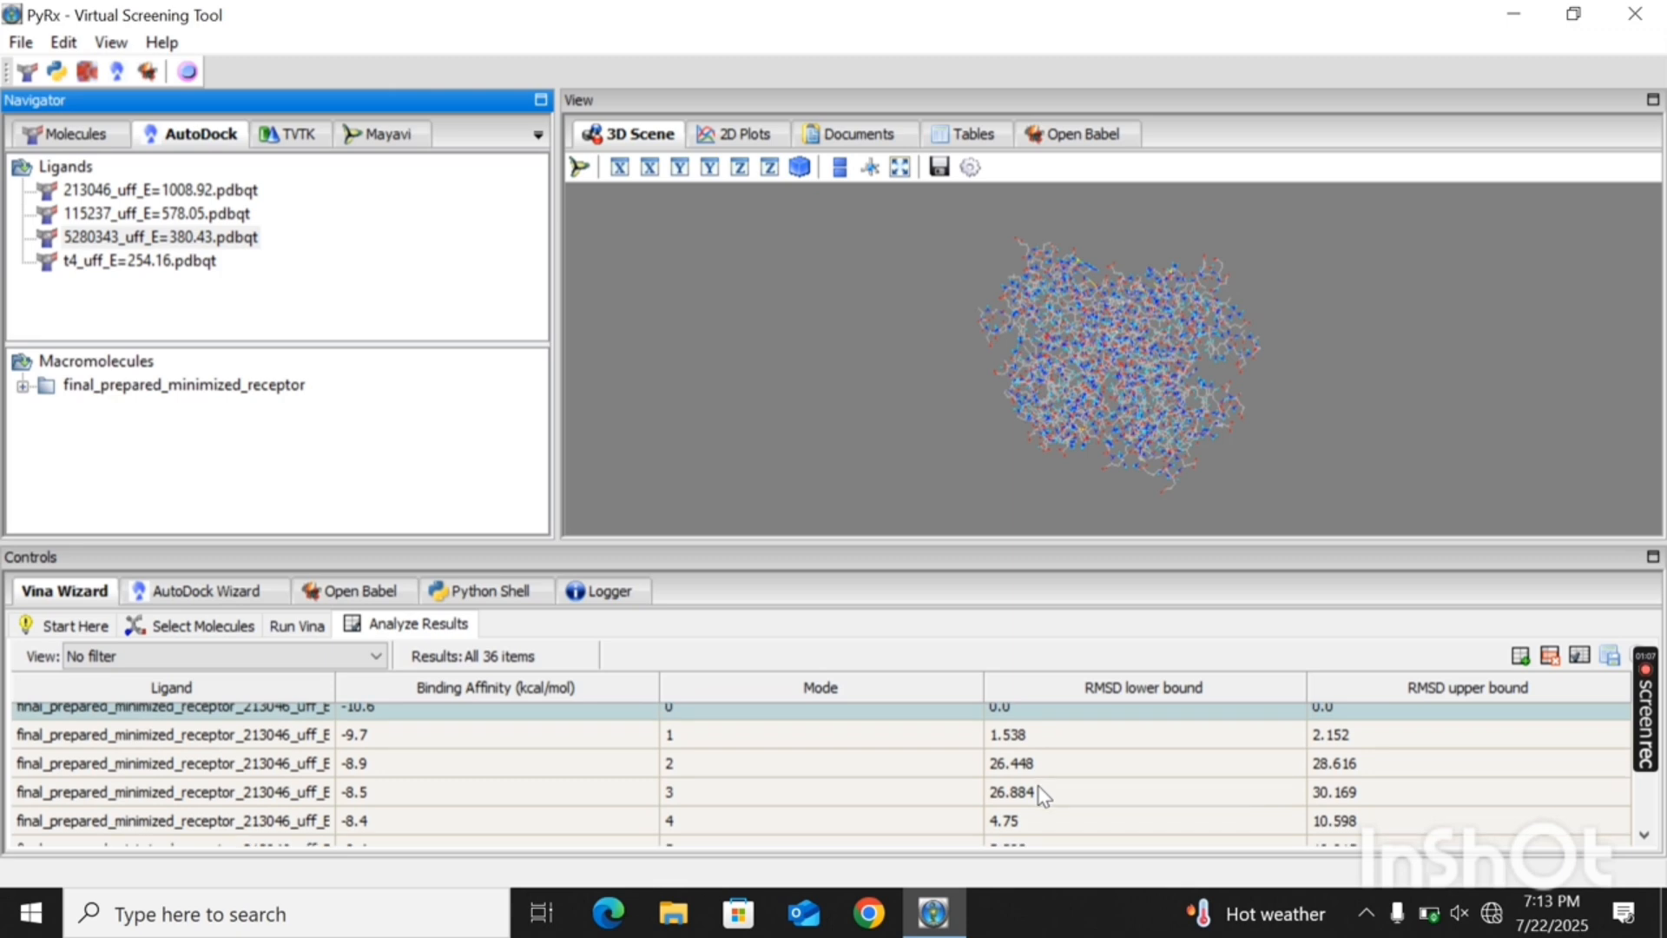
scroll(1043, 795, "down", 1)
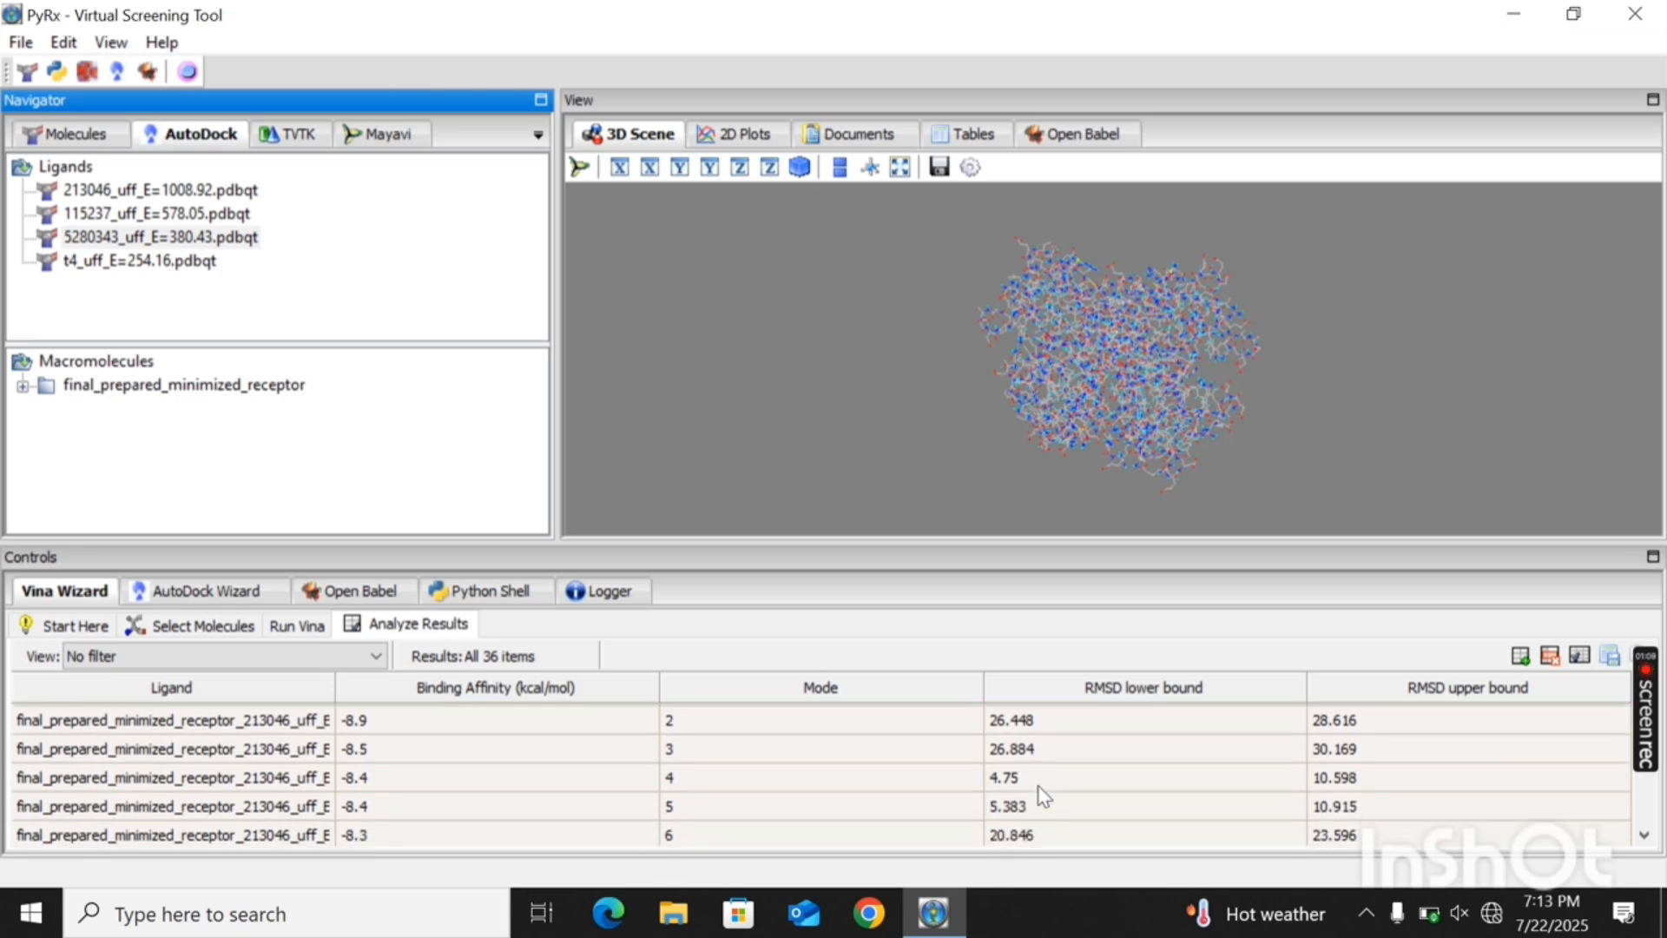
scroll(1040, 793, "up", 3)
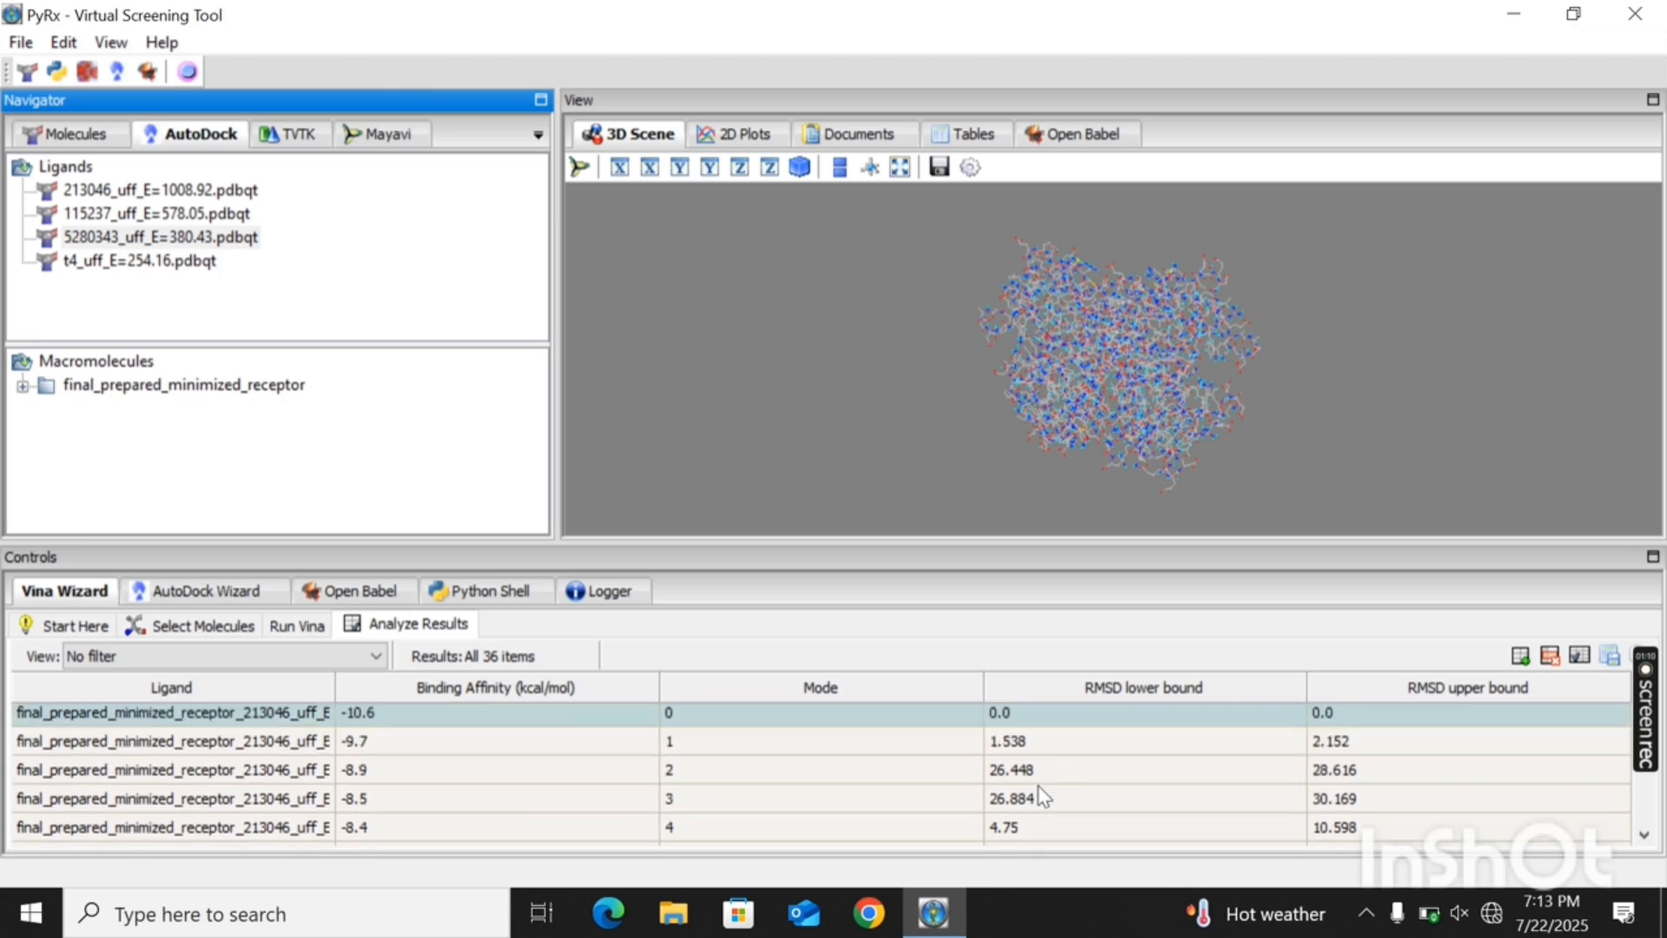
- Try to save the Vina results as a CSV file named docking results on the Desktop, declining to overwrite an existing file
left_click(1608, 657)
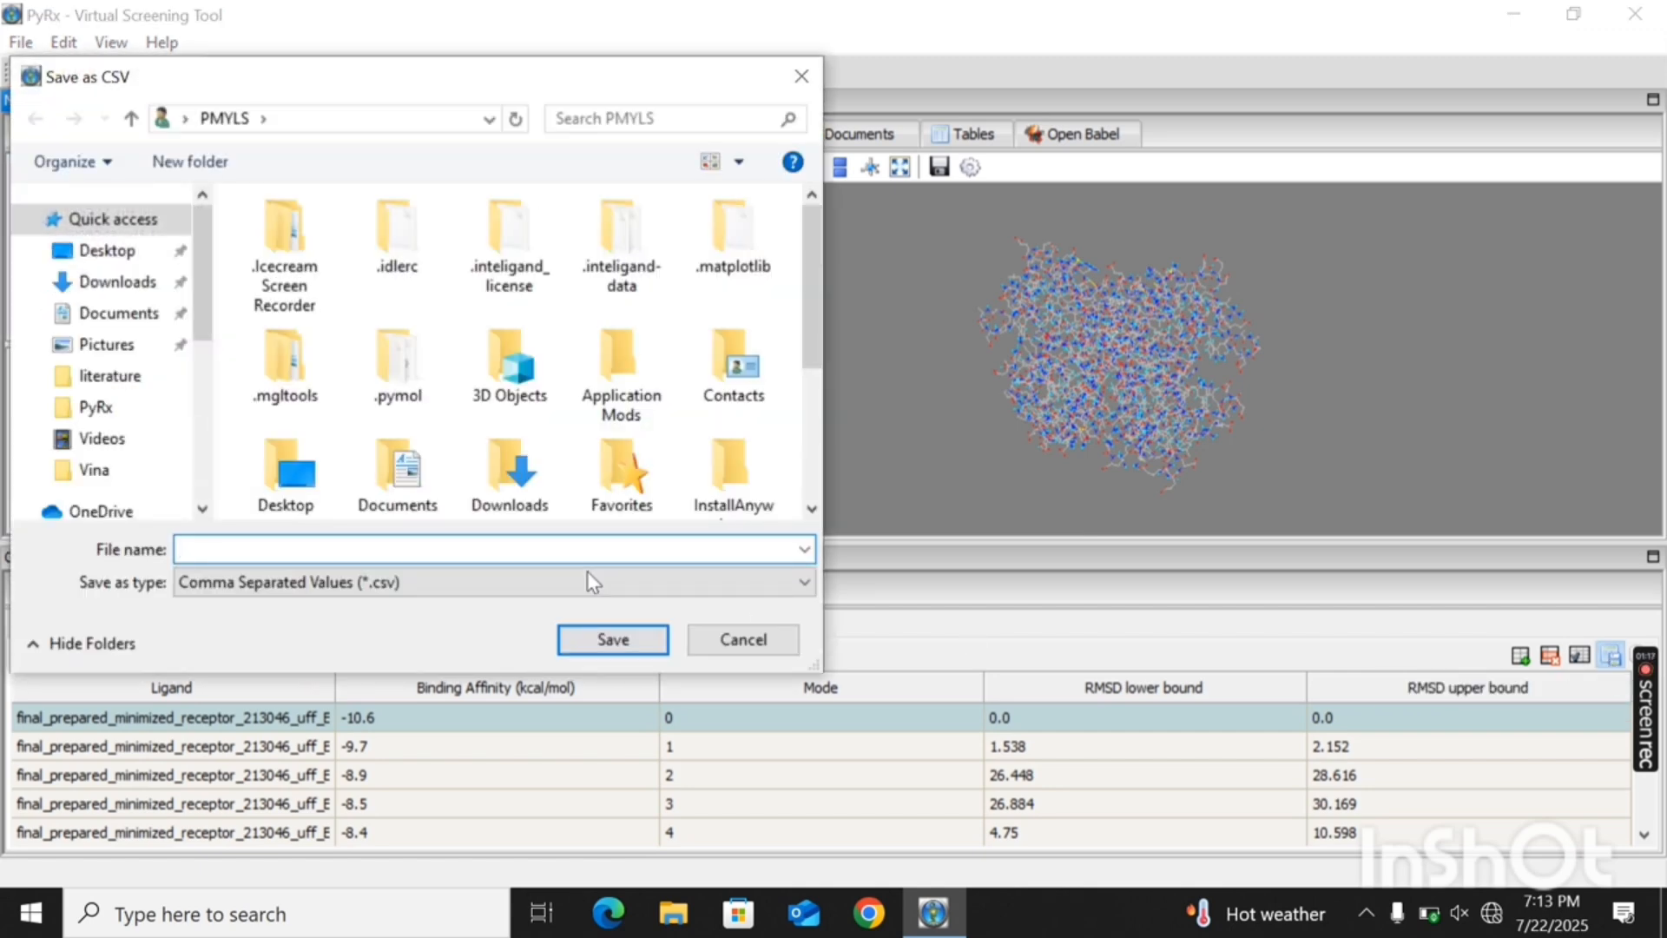
left_click(116, 253)
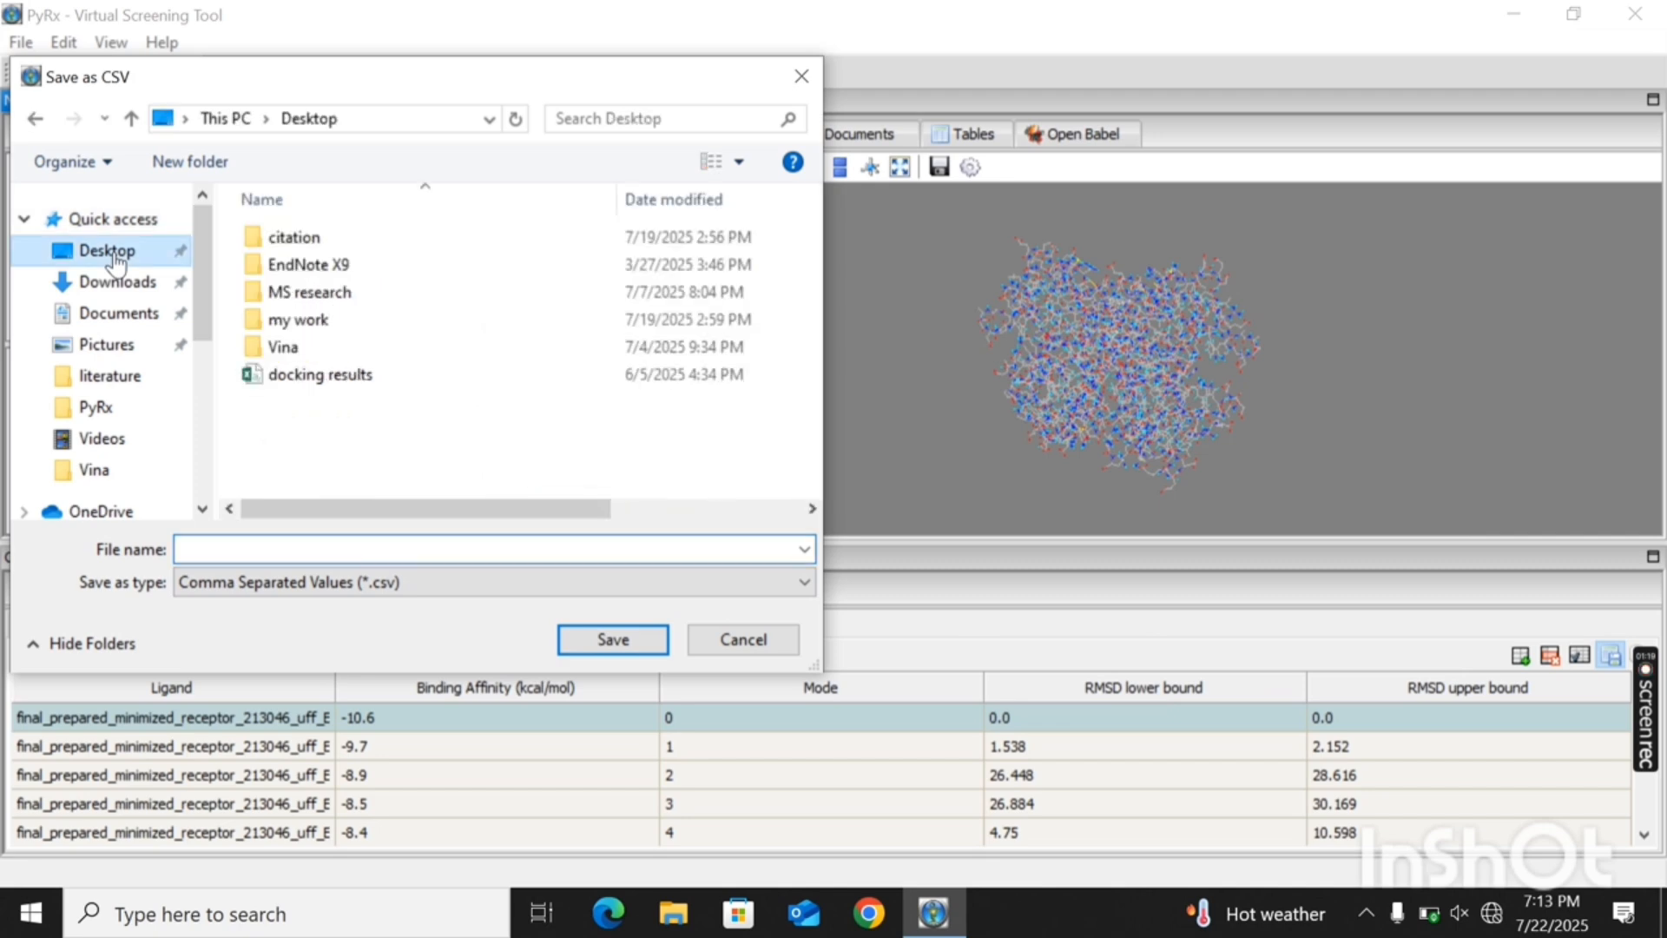
left_click(241, 546)
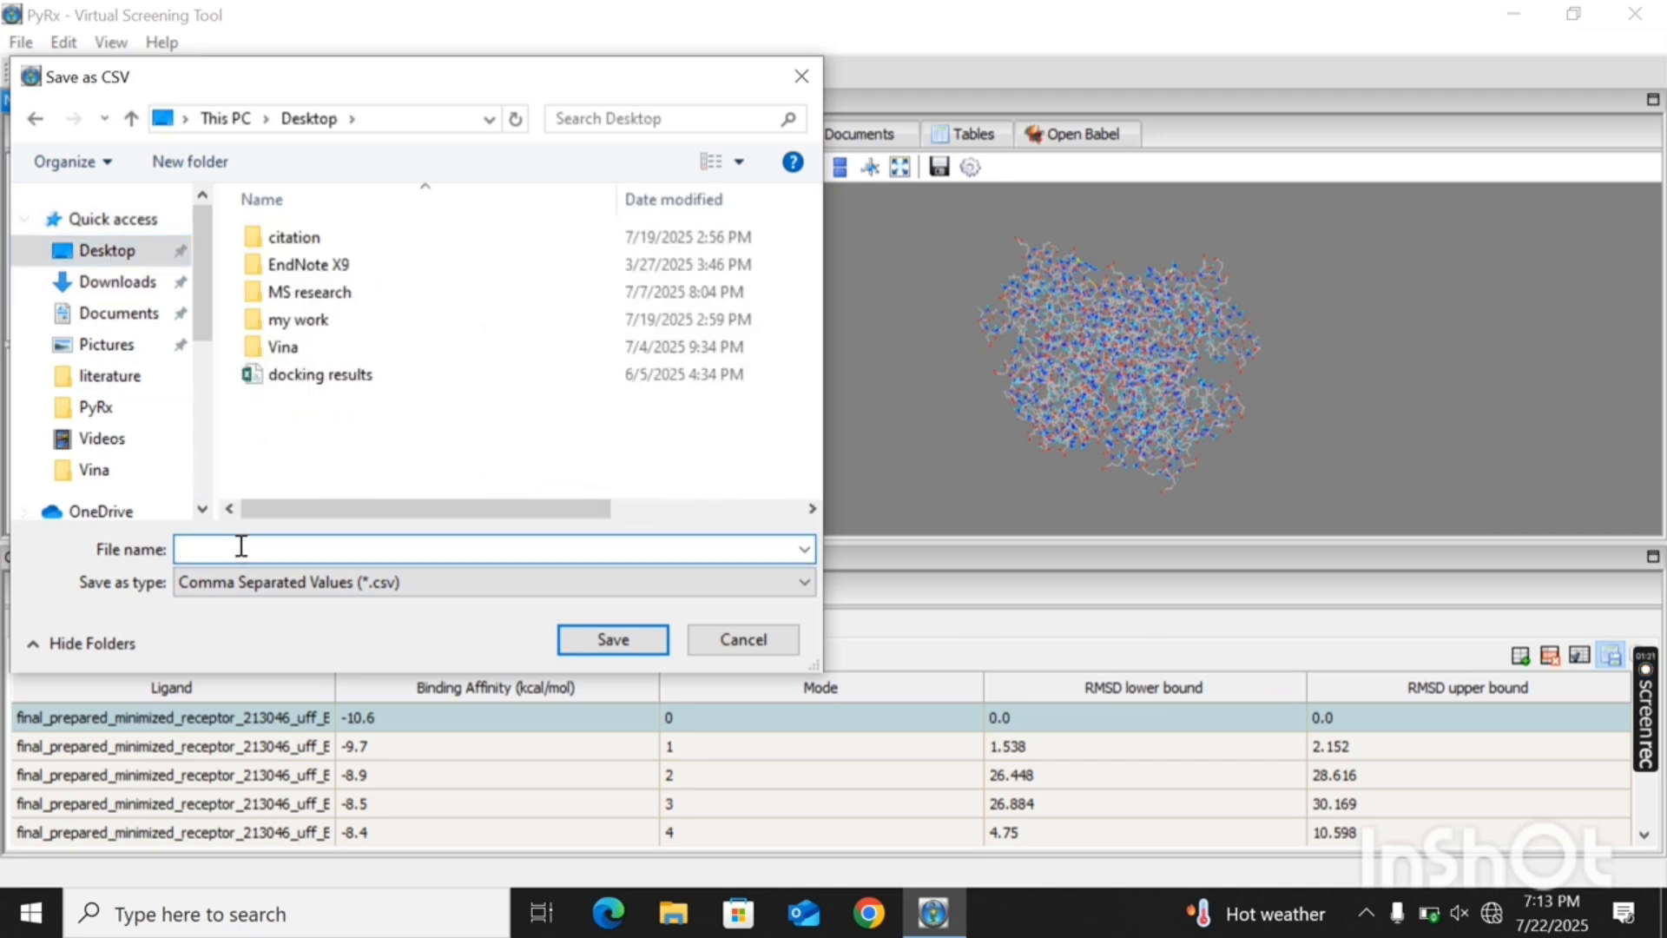
type("docki")
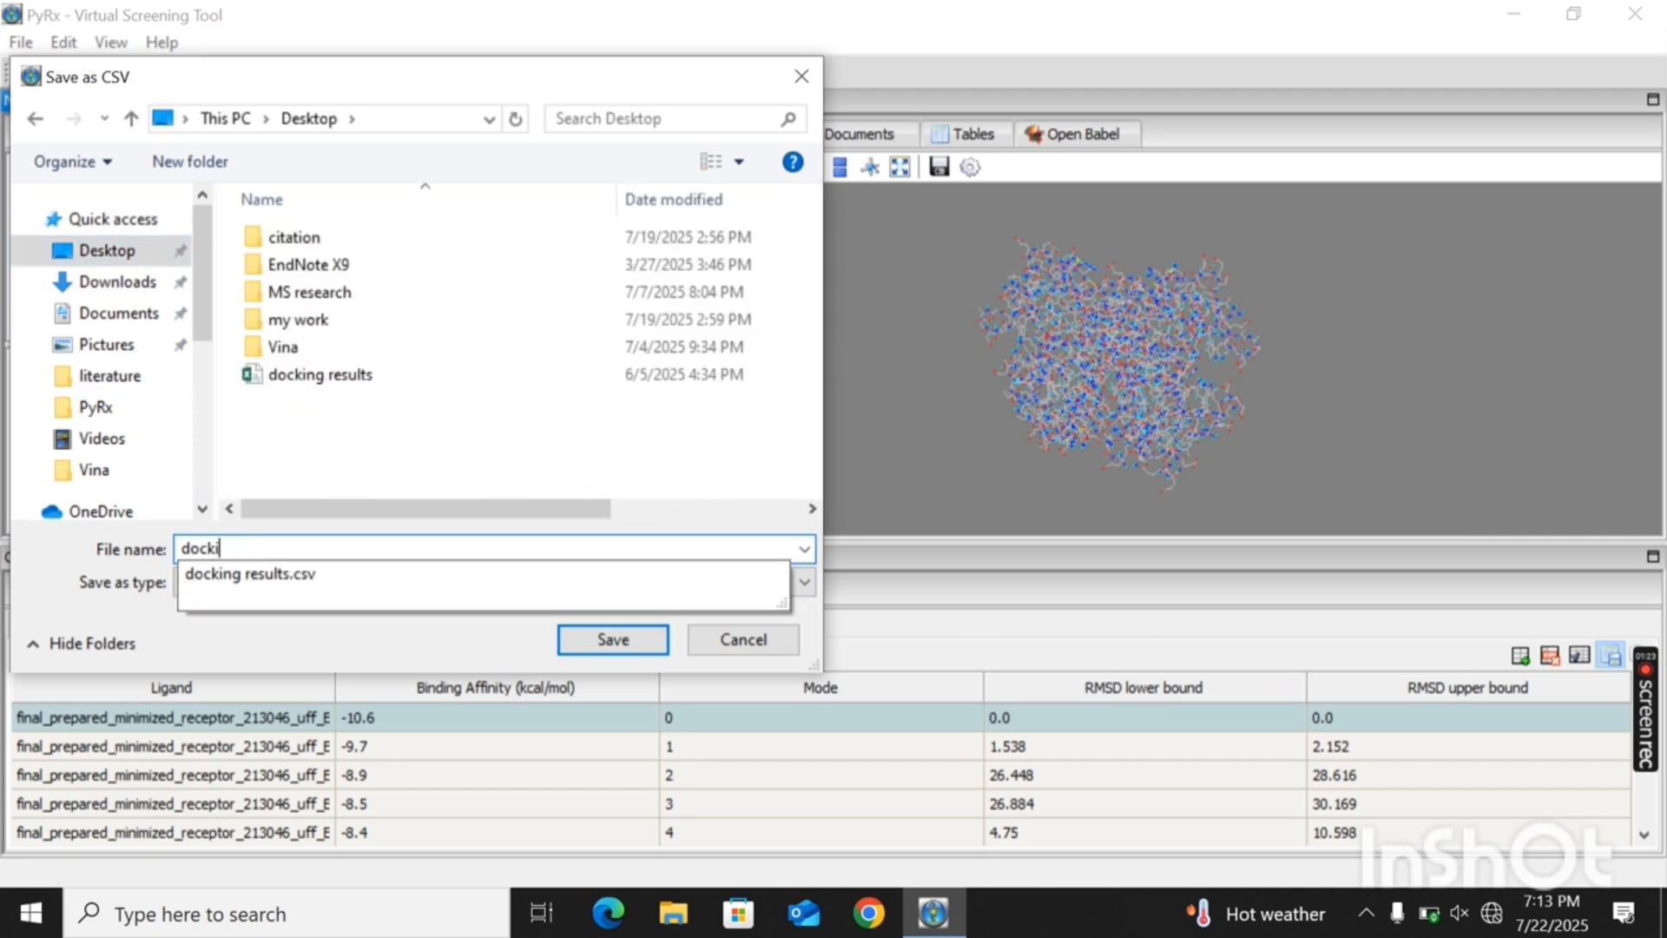
type("ng results")
key("Return")
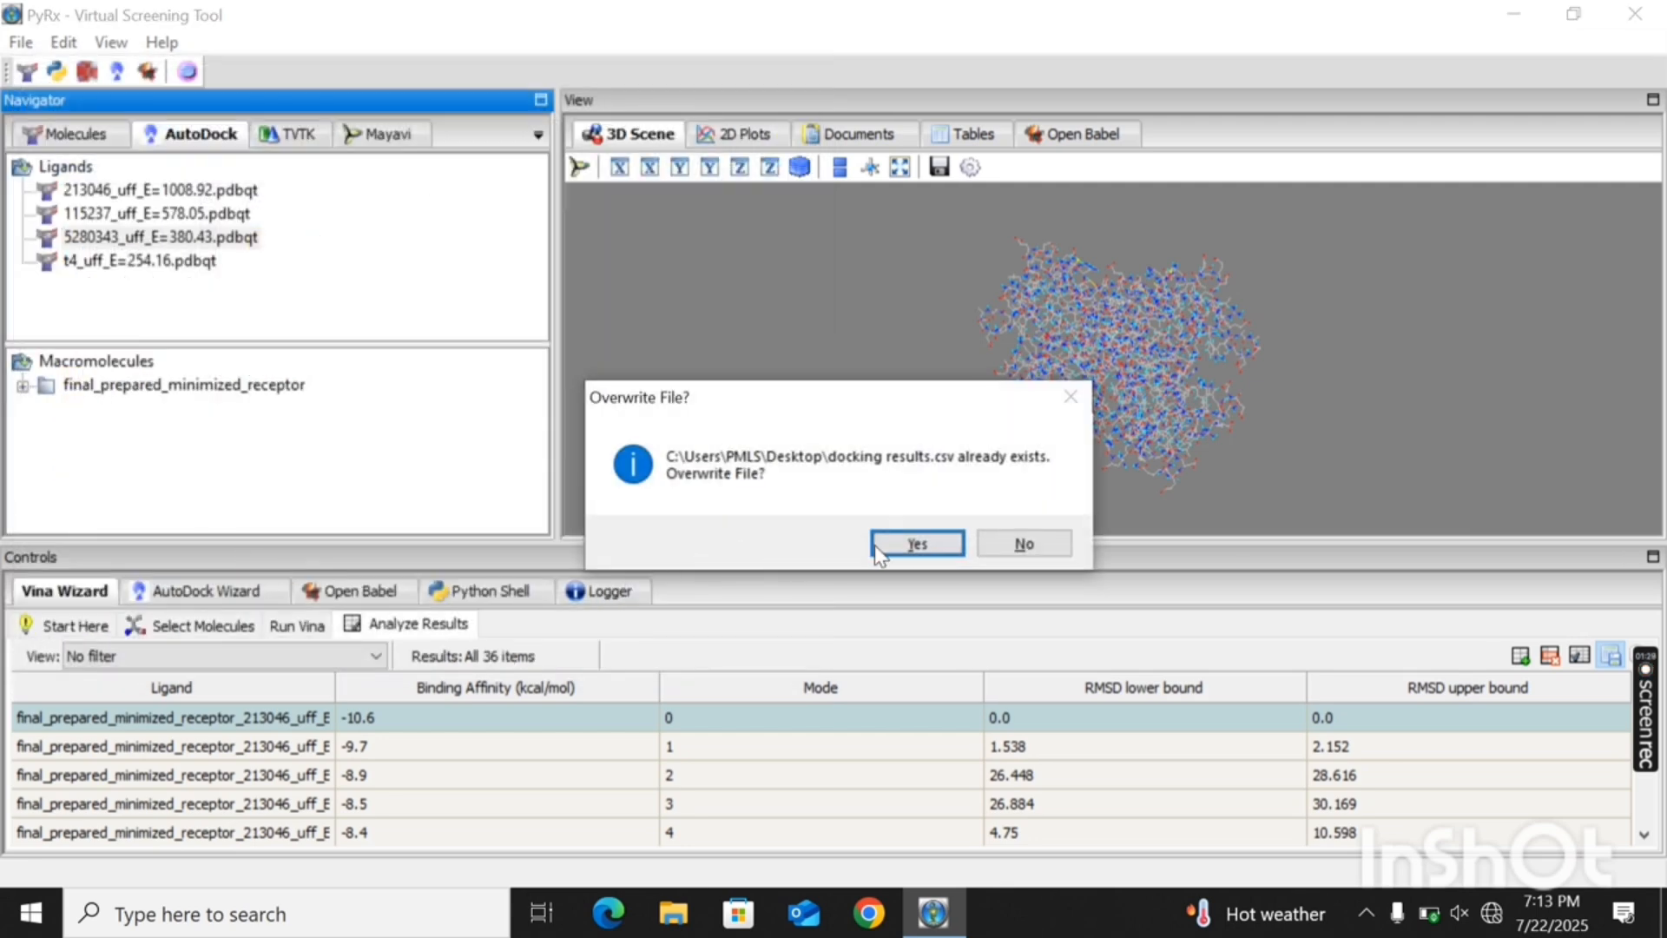
left_click(1008, 541)
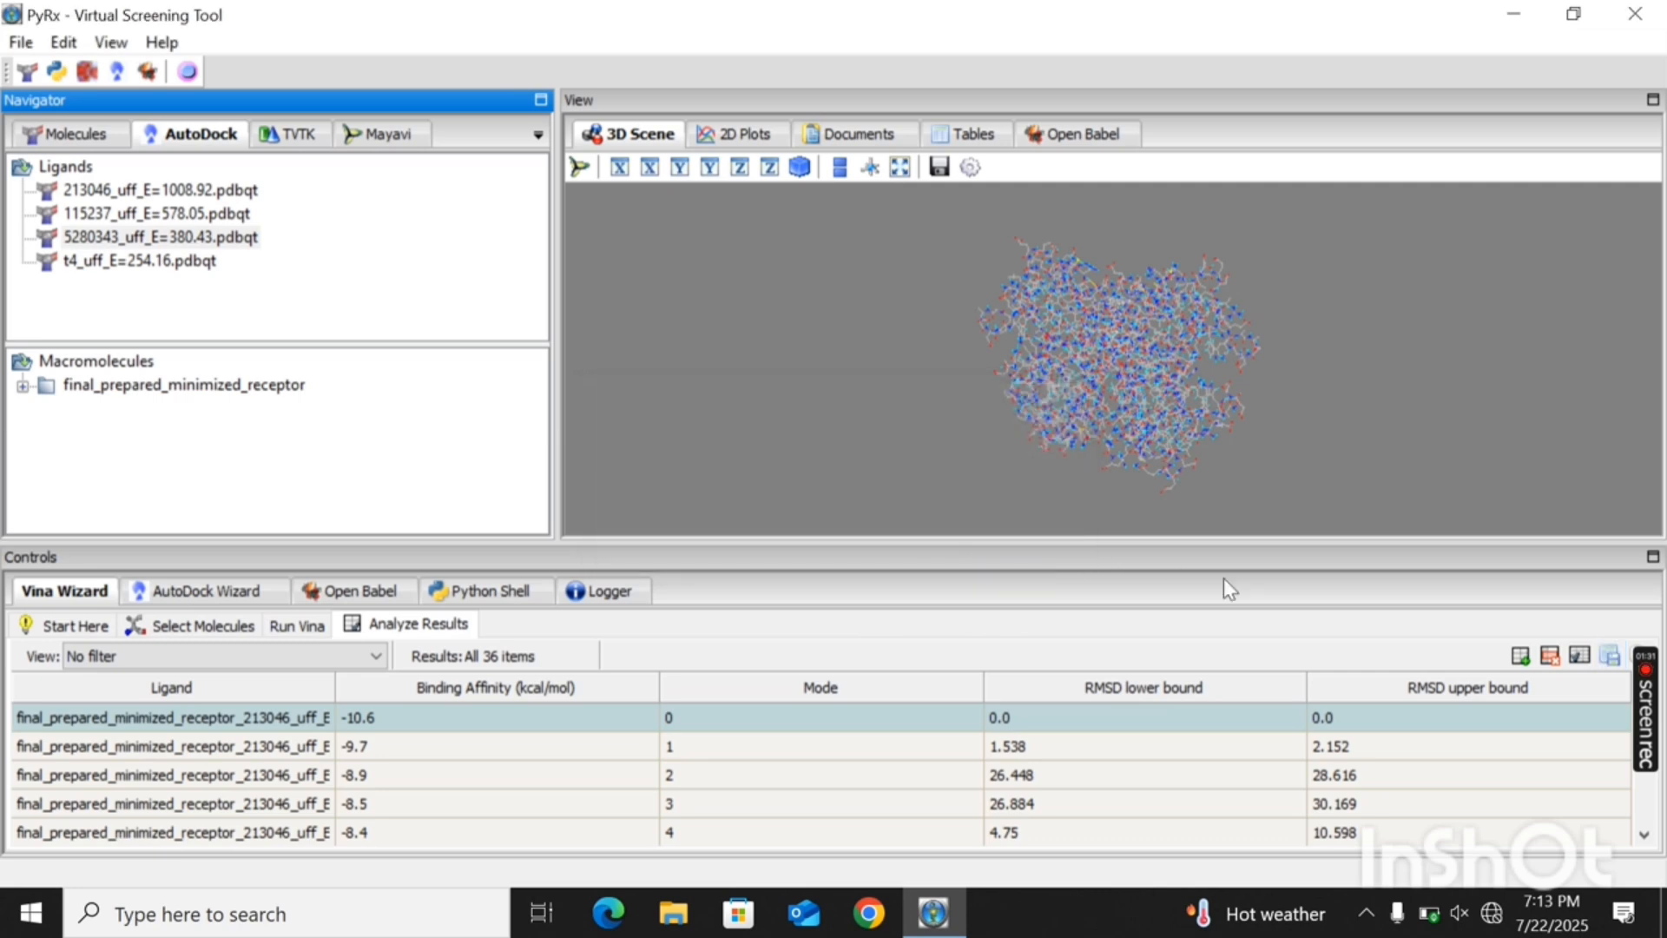
- Try to open a Vina output file from the Desktop under the name blind docking reults
left_click(1520, 657)
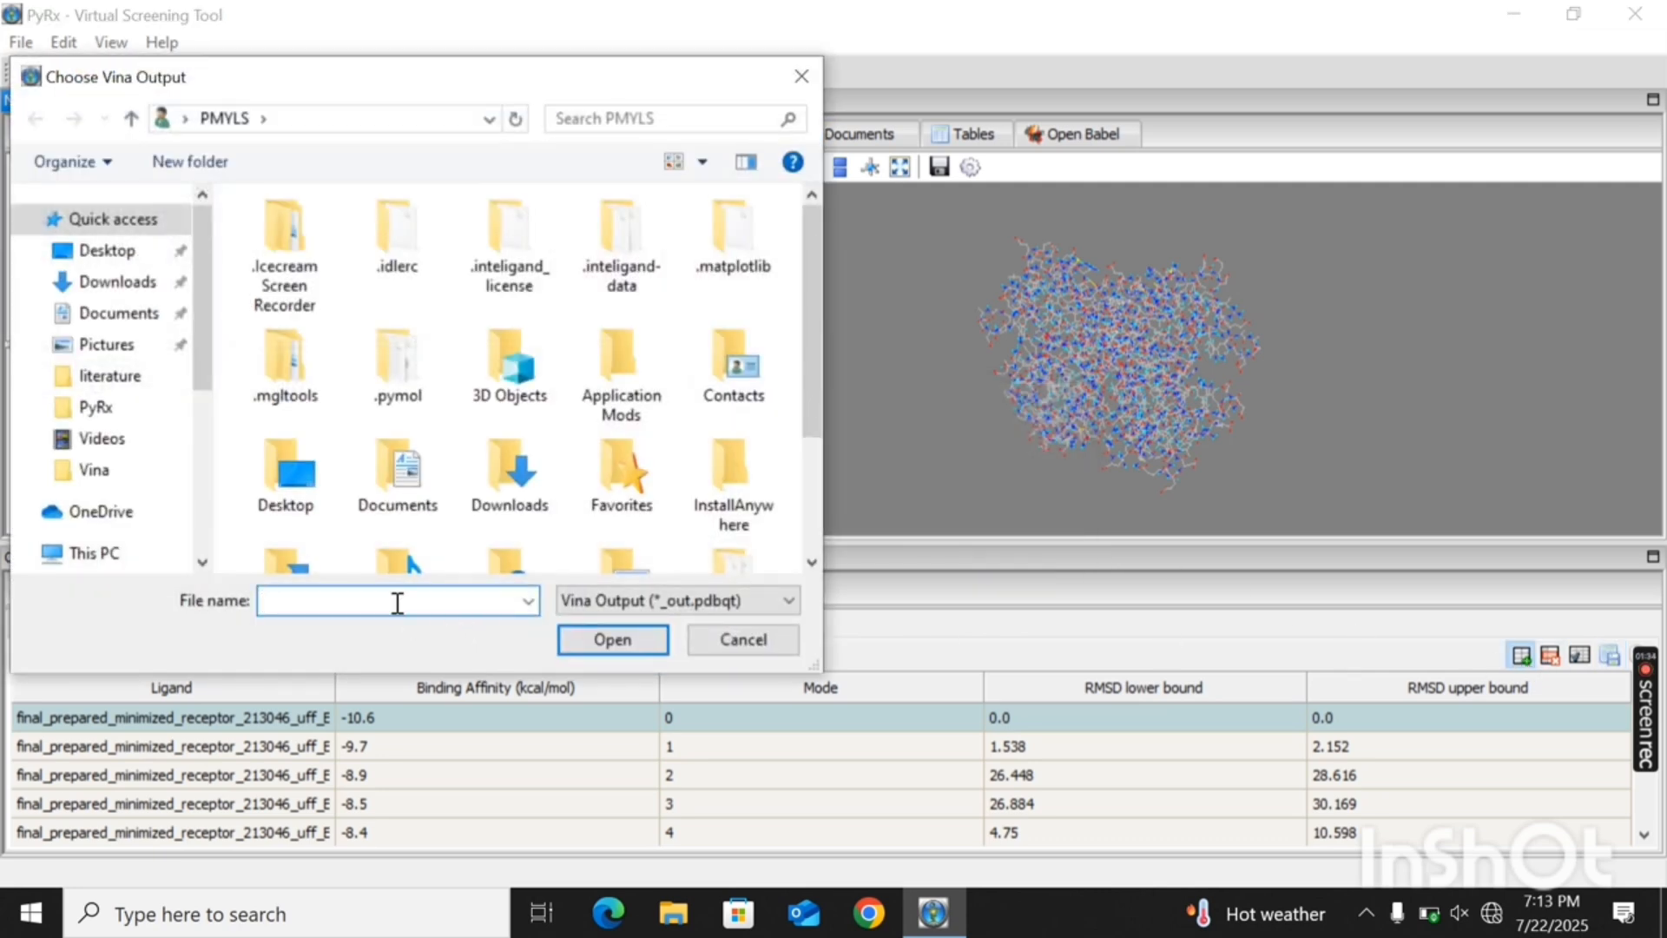
left_click(130, 254)
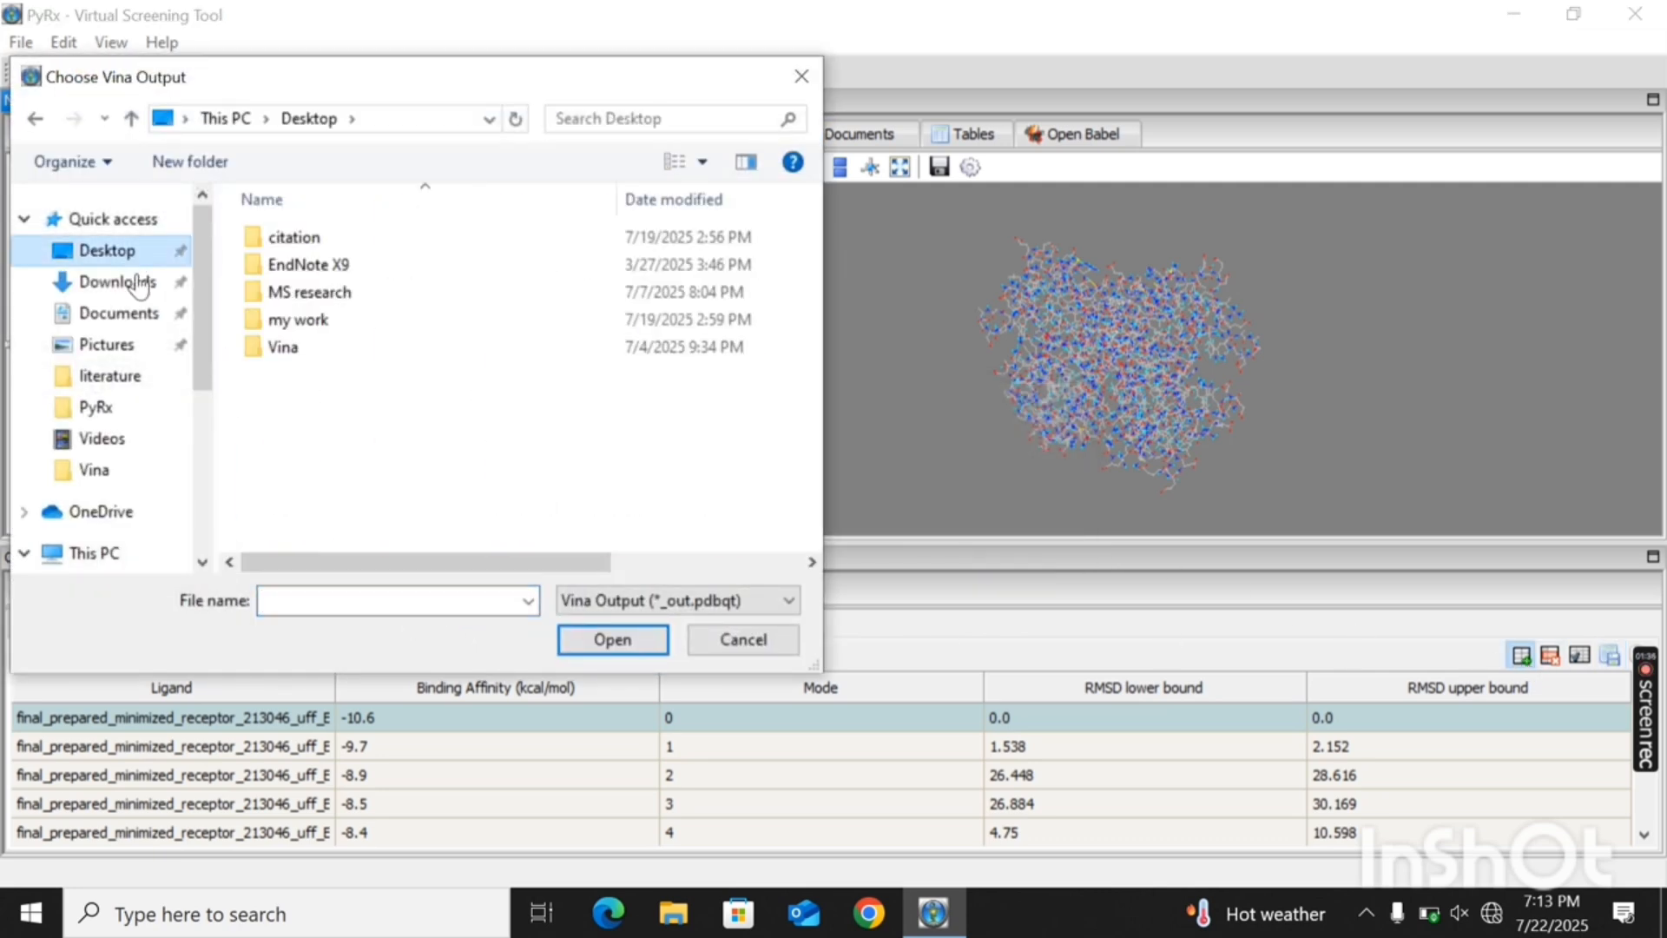
left_click(313, 601)
type("blin")
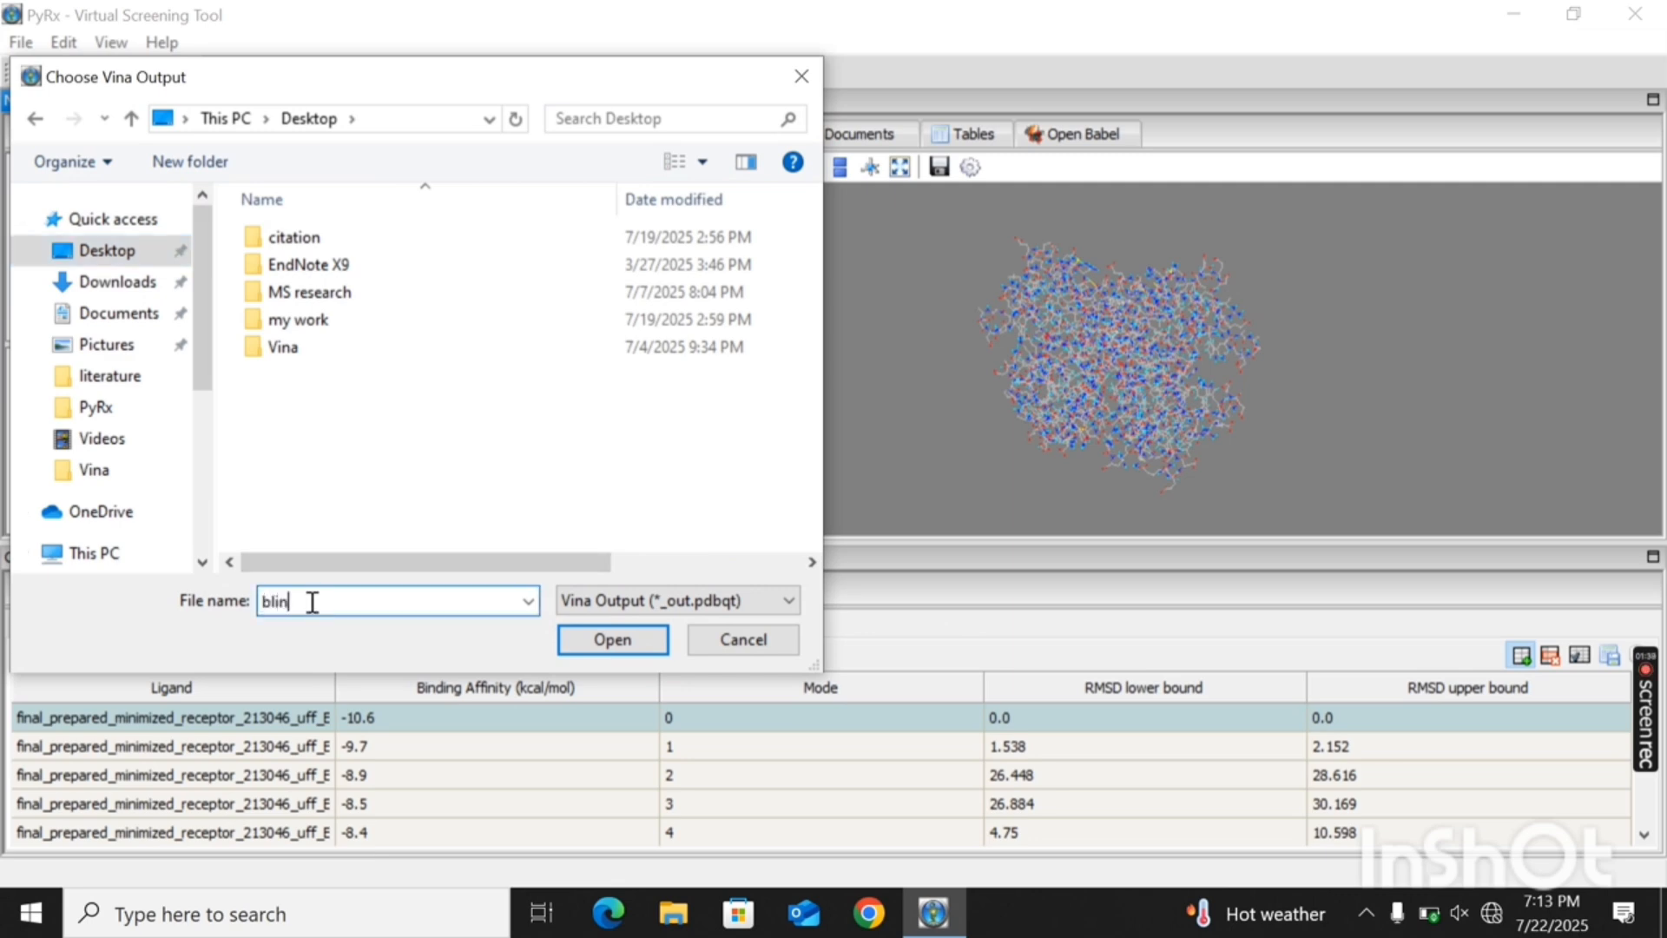
type("d docking reul")
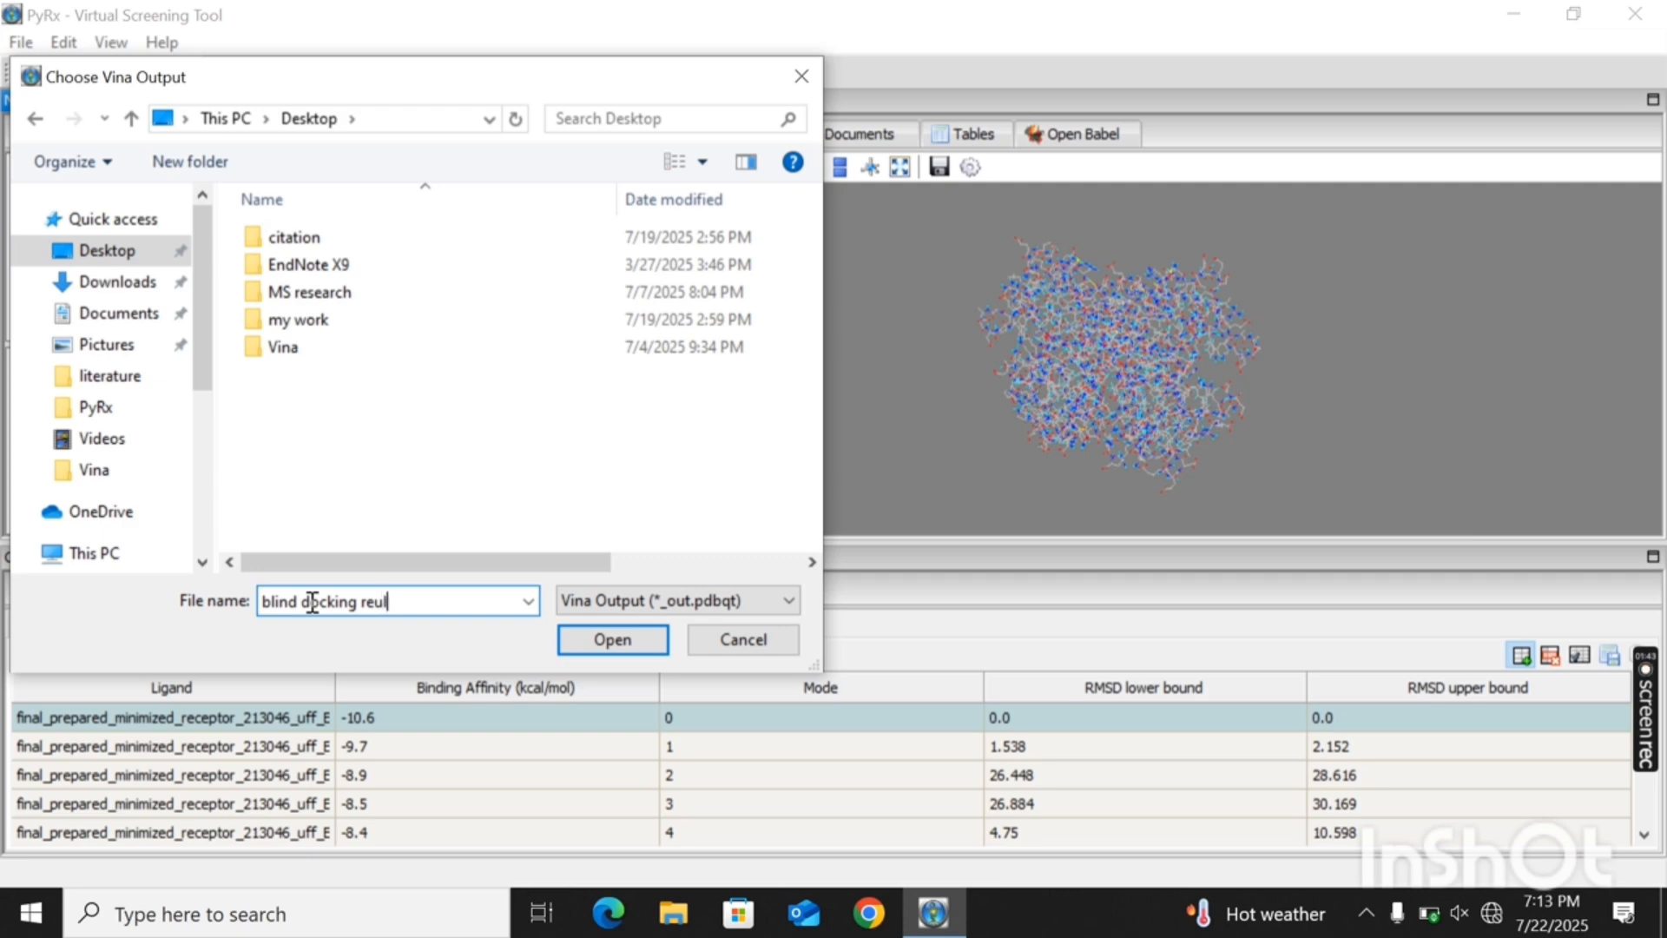
type("ts")
key("Return")
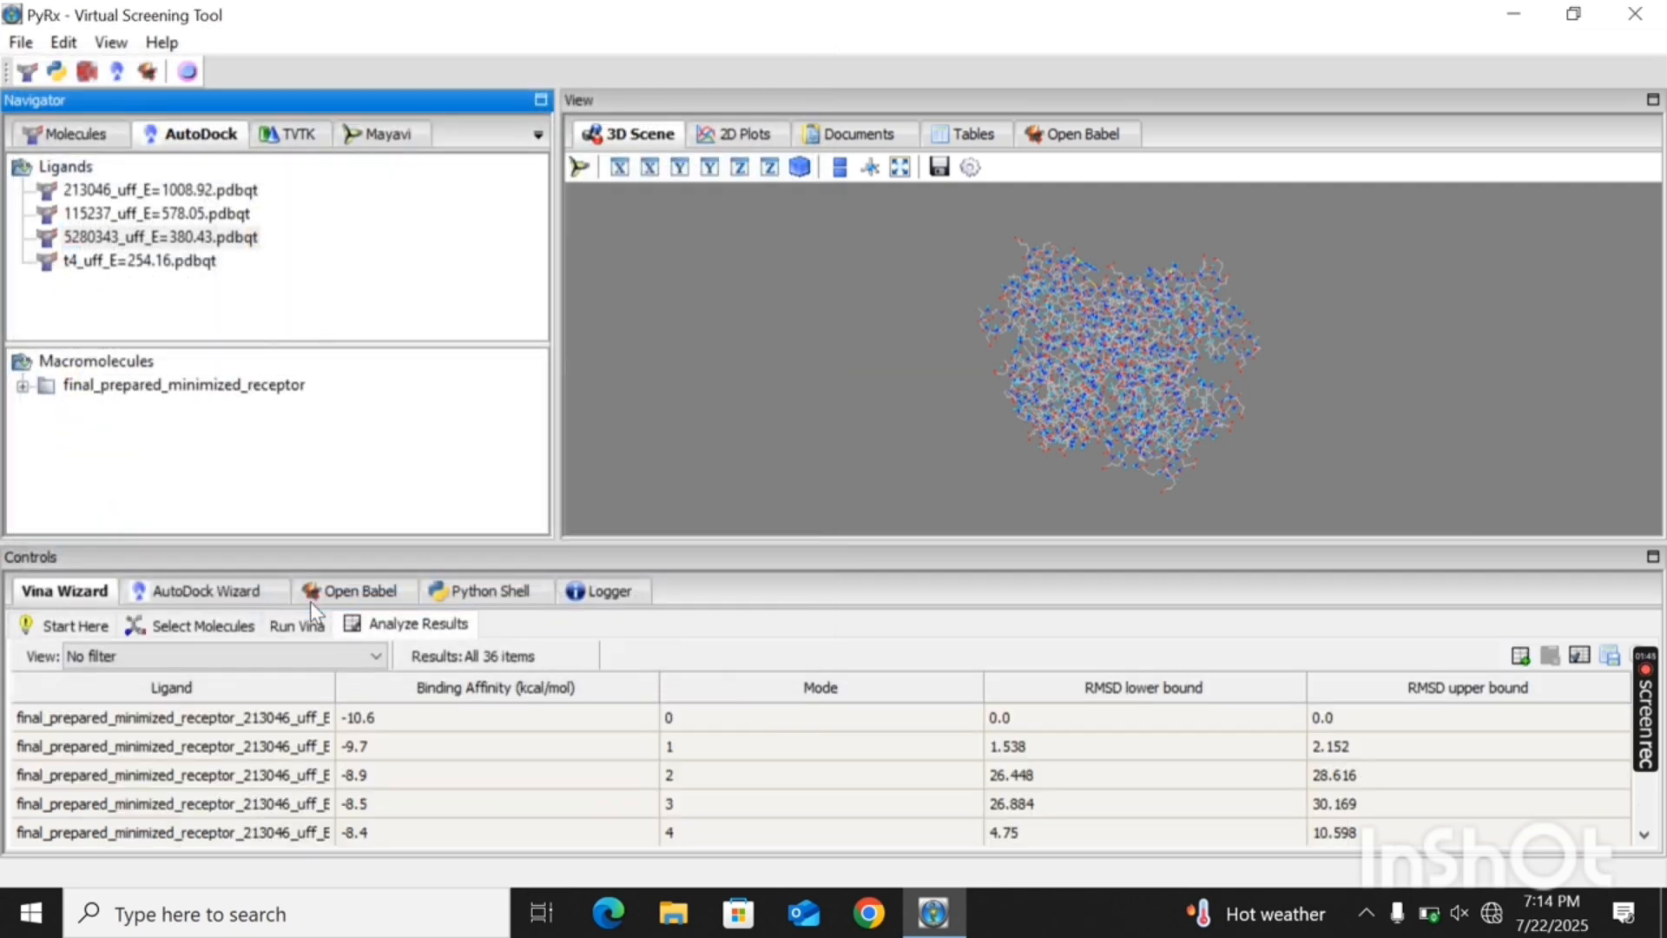
- Check the refreshed desktop for the exported docking results file and return to PyRx
left_click(1526, 8)
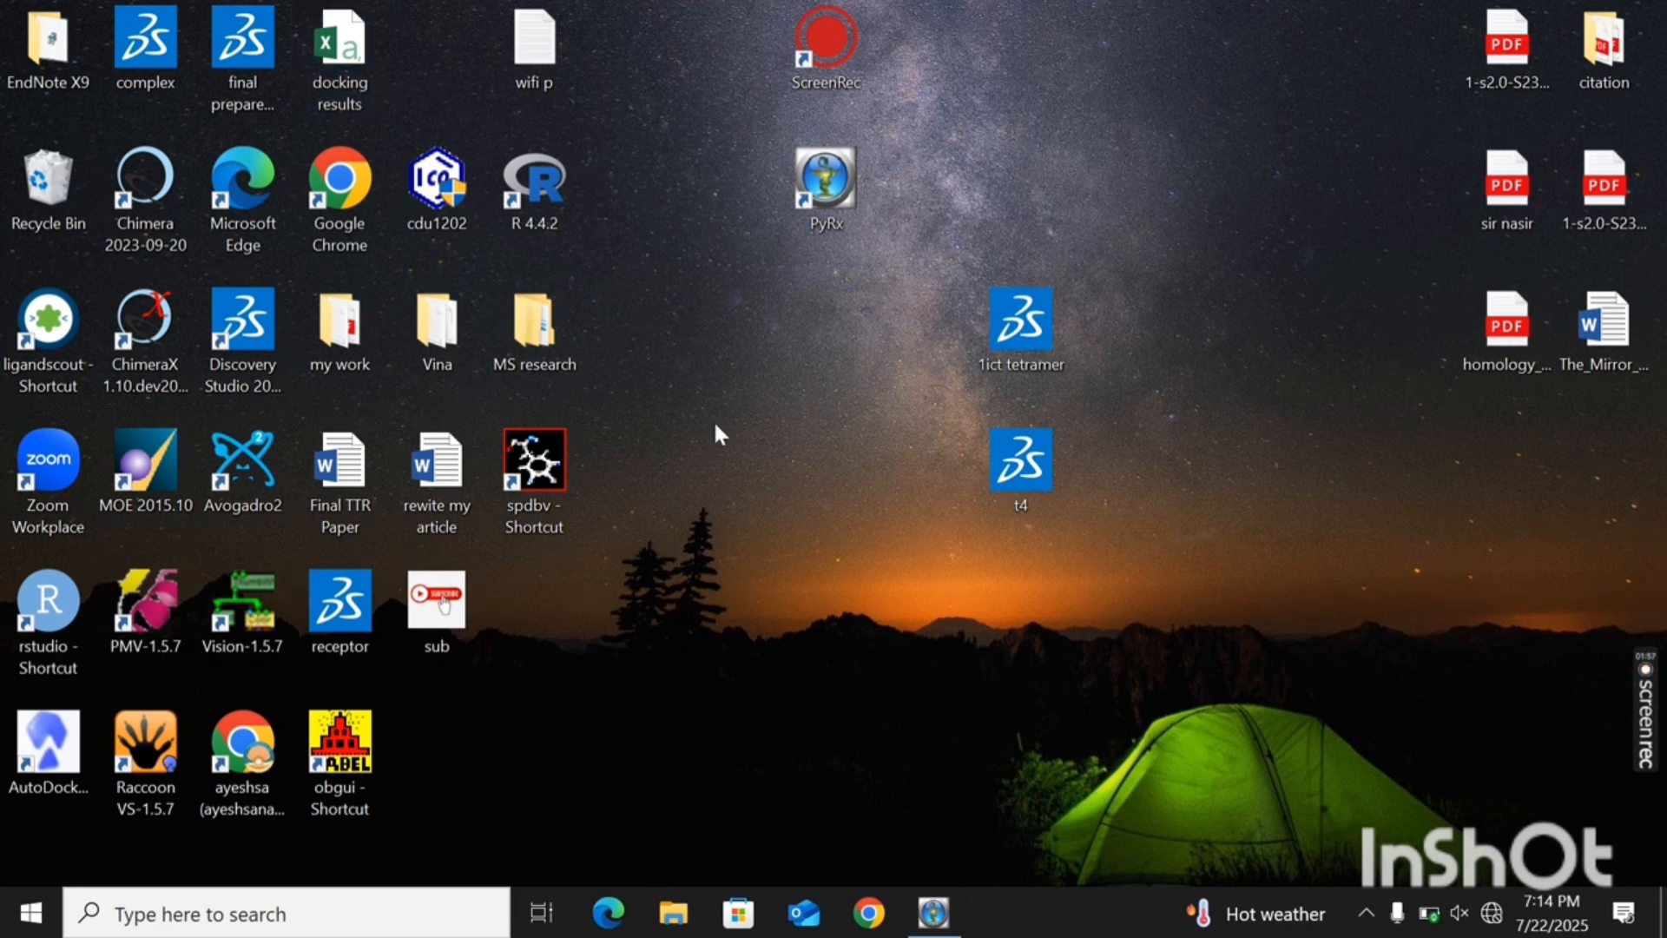
right_click(835, 521)
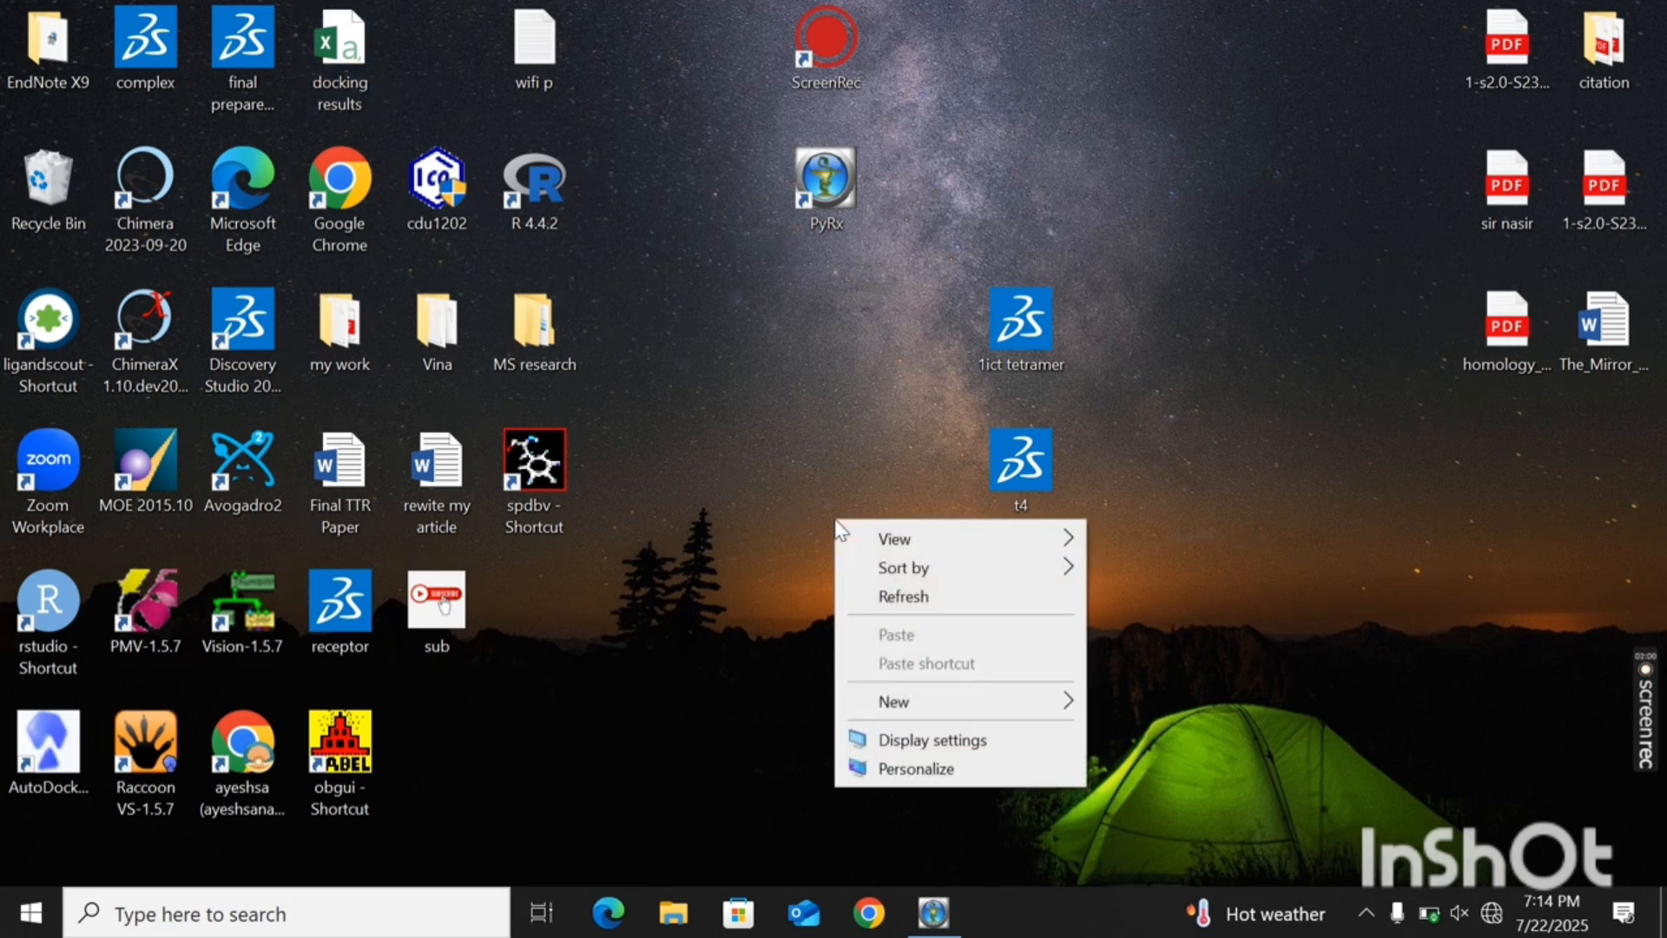
left_click(890, 598)
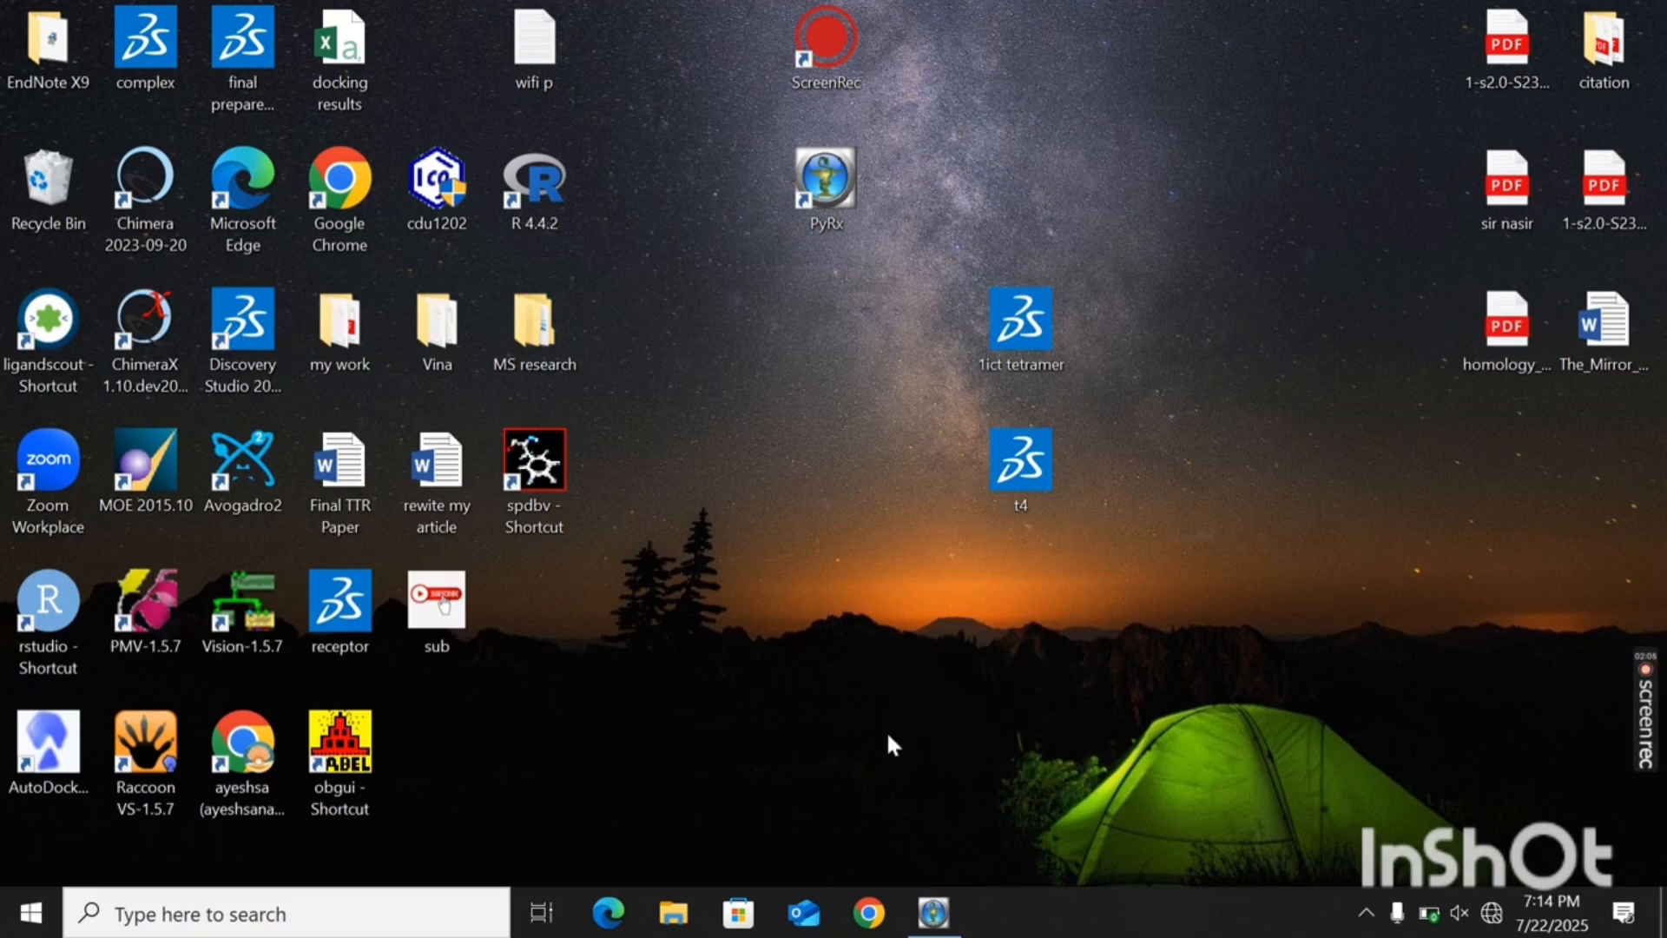
mouse_move(937, 916)
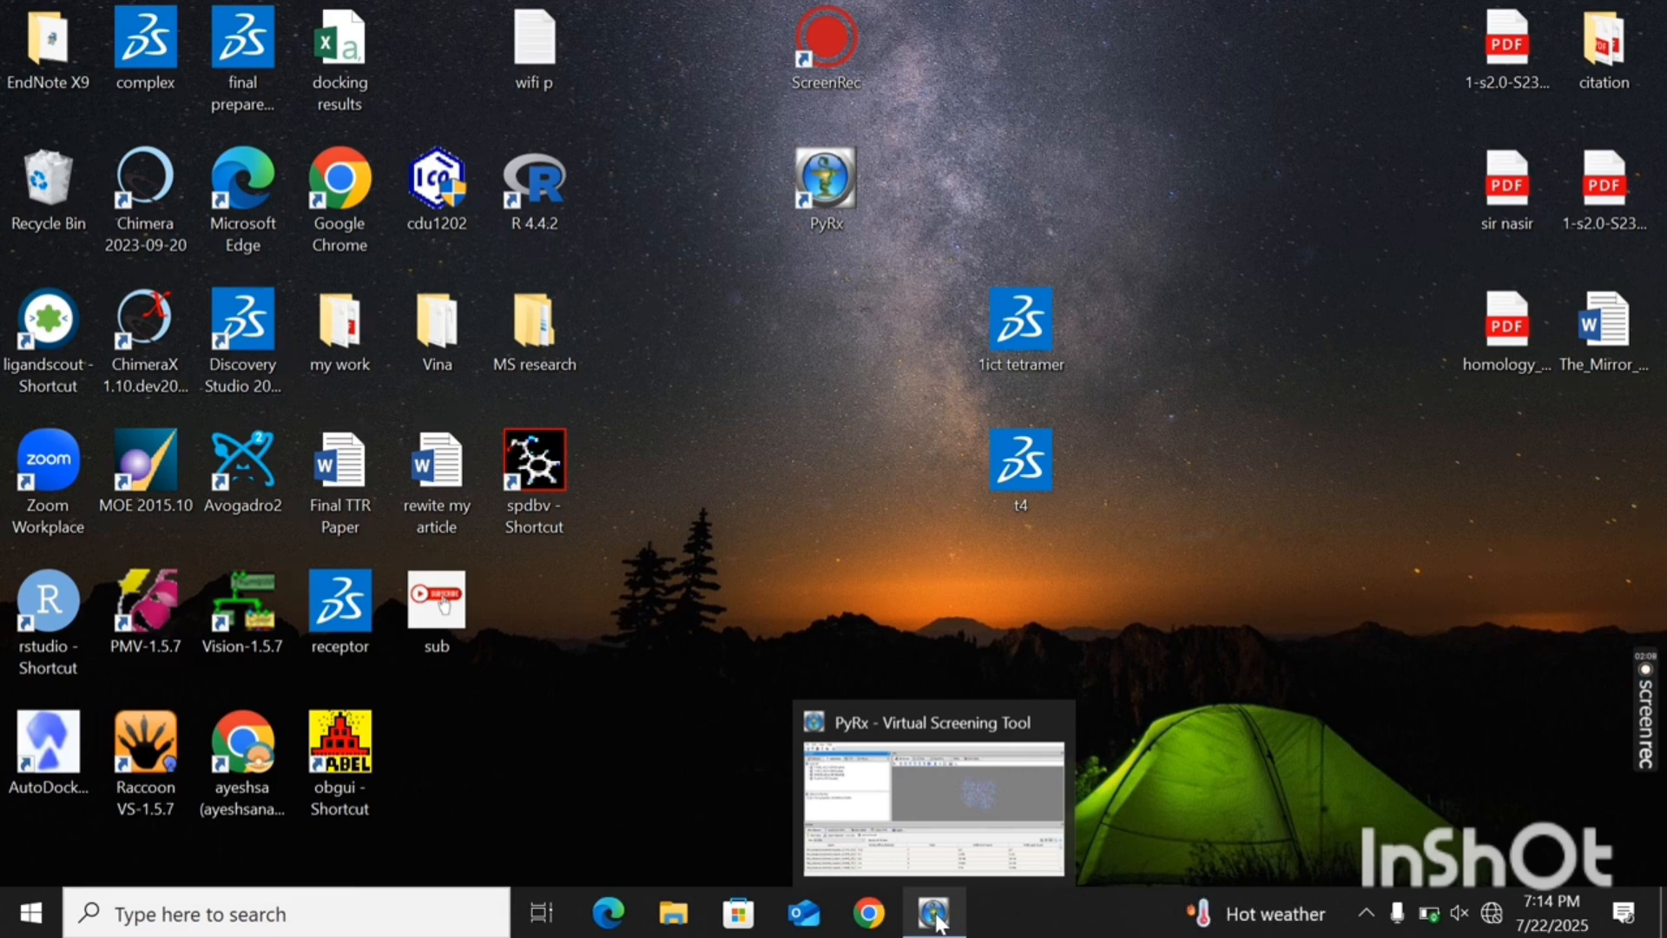
left_click(937, 918)
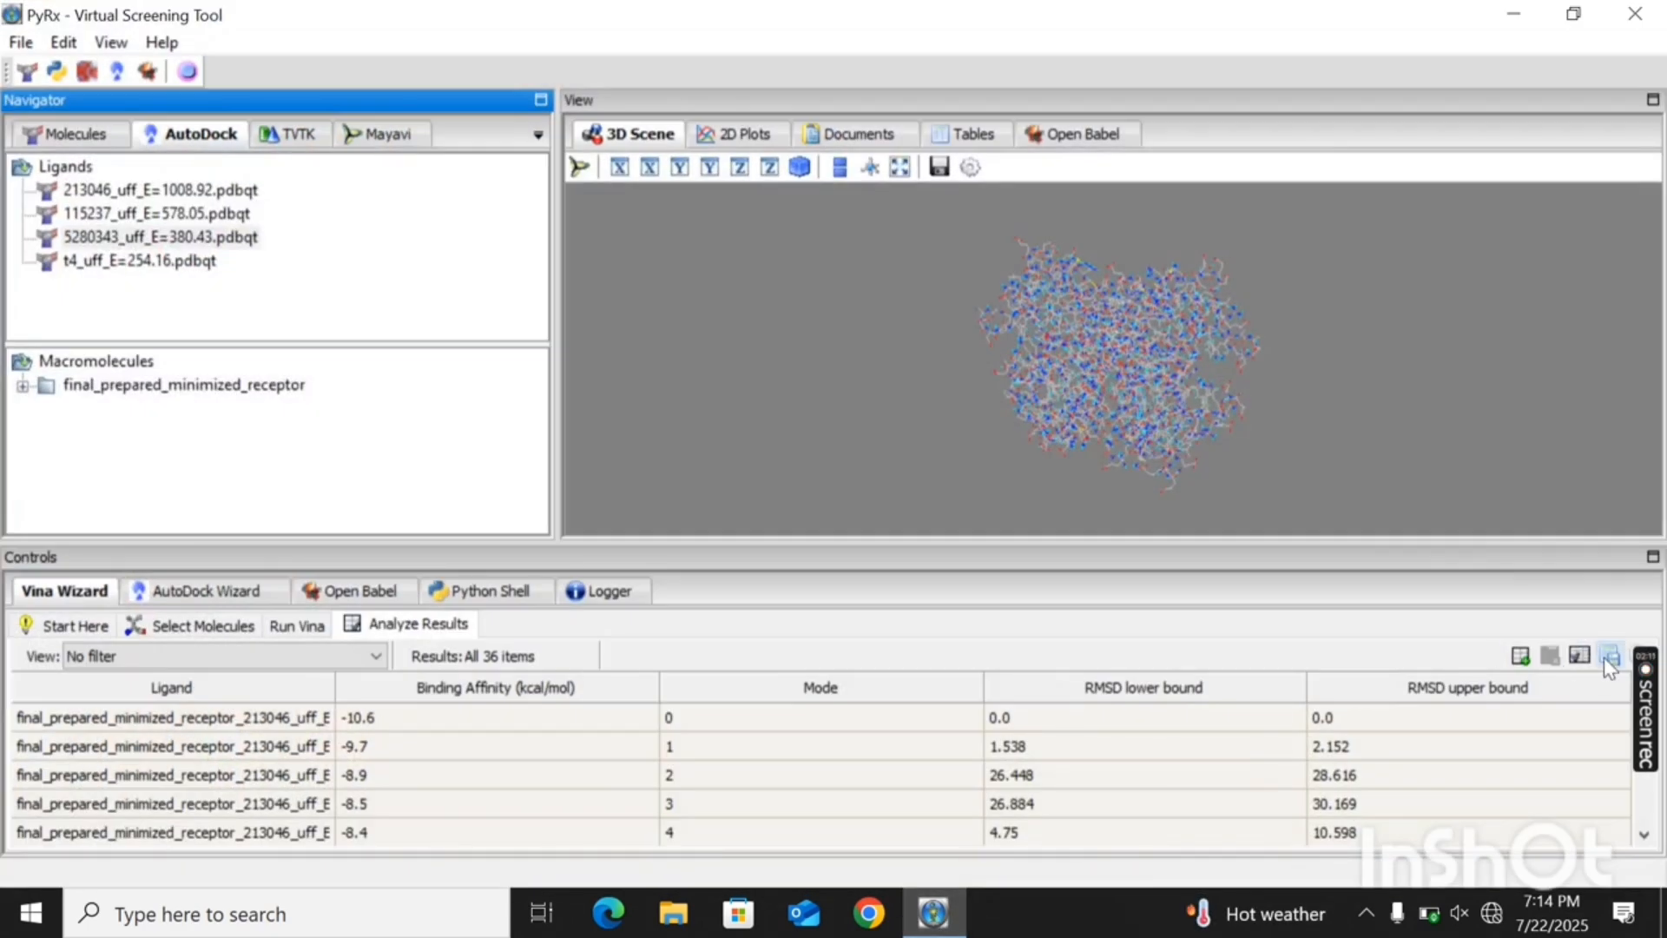
- Save the Vina results to the Desktop as a CSV file named blind docking
left_click(1607, 657)
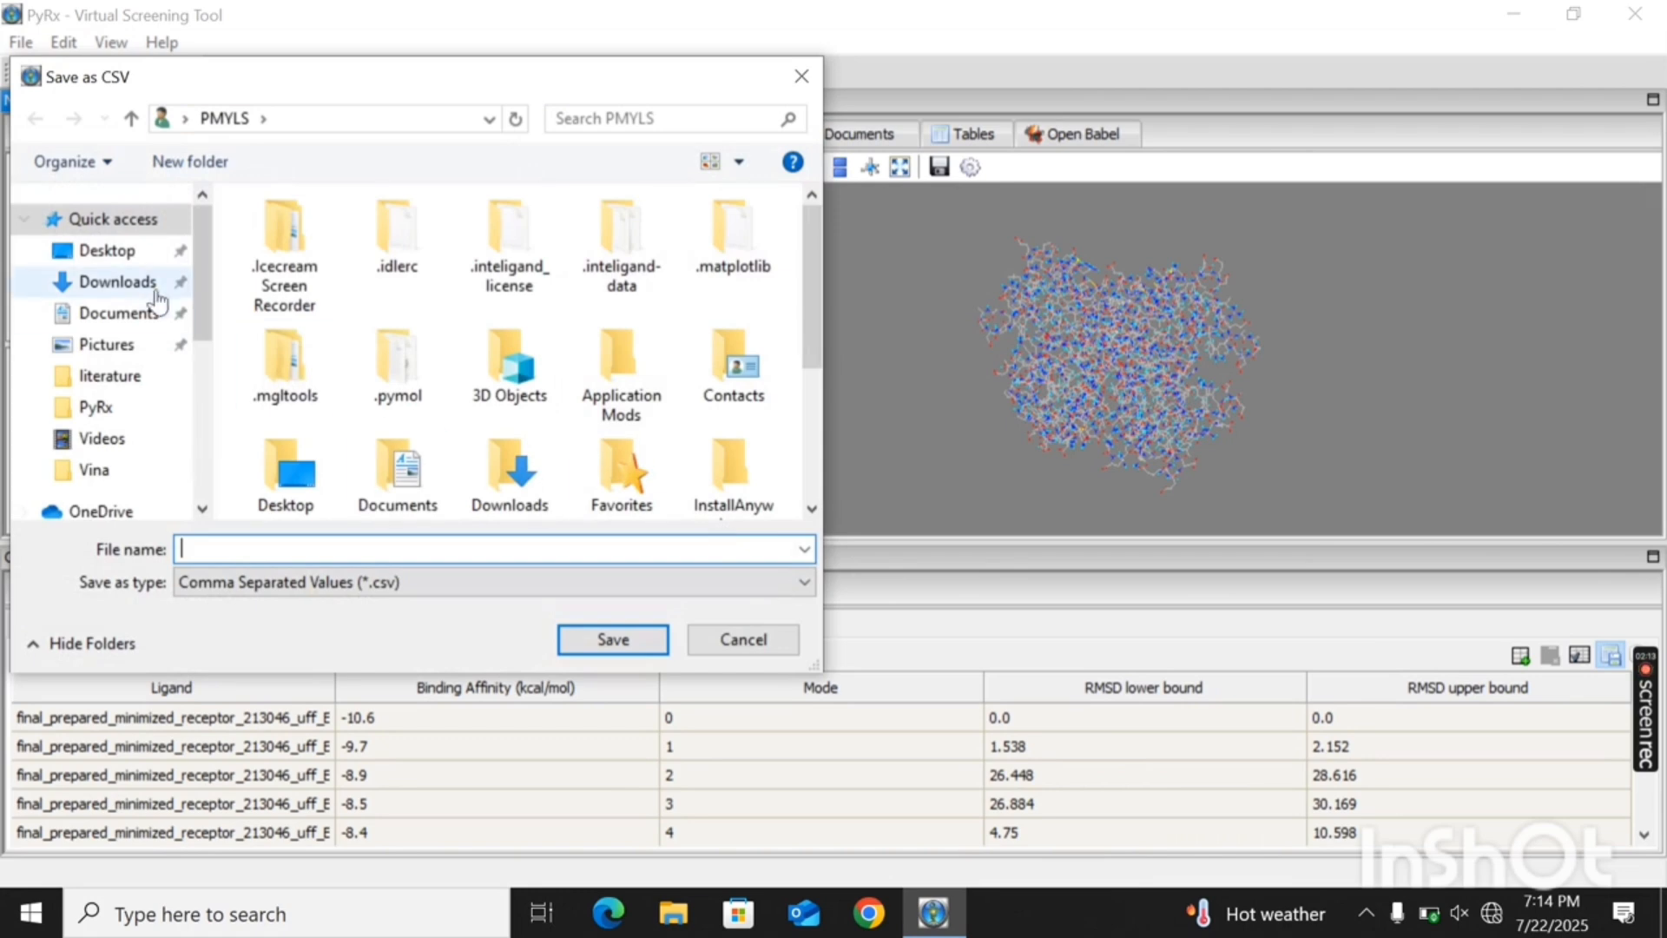
left_click(107, 250)
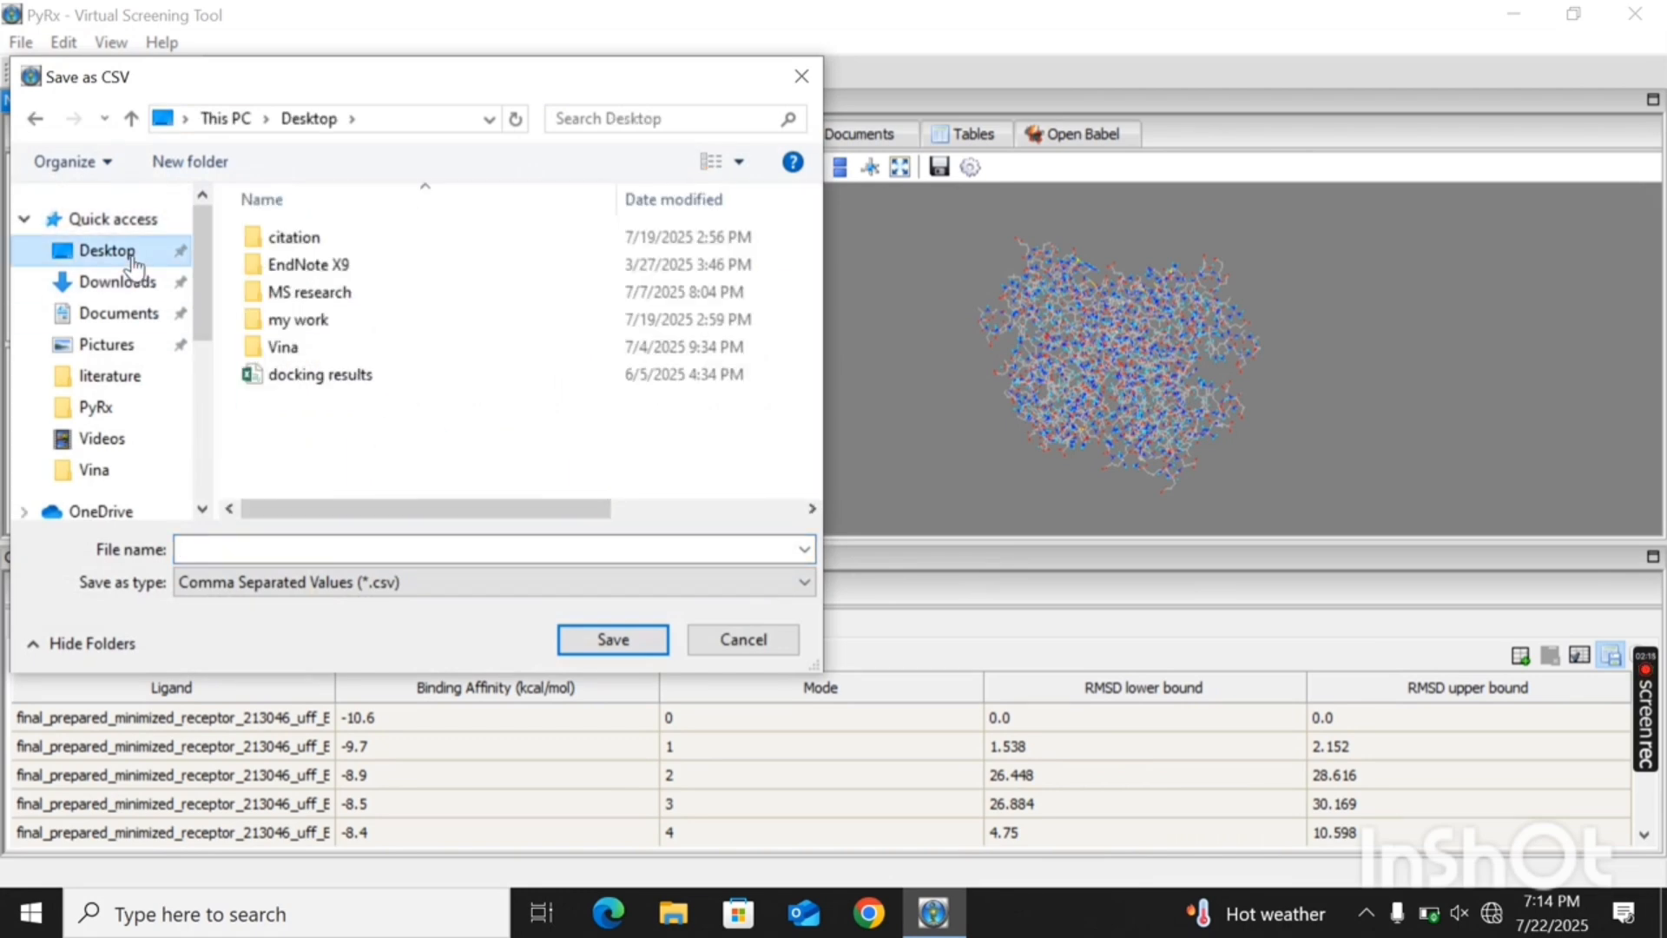
left_click(289, 550)
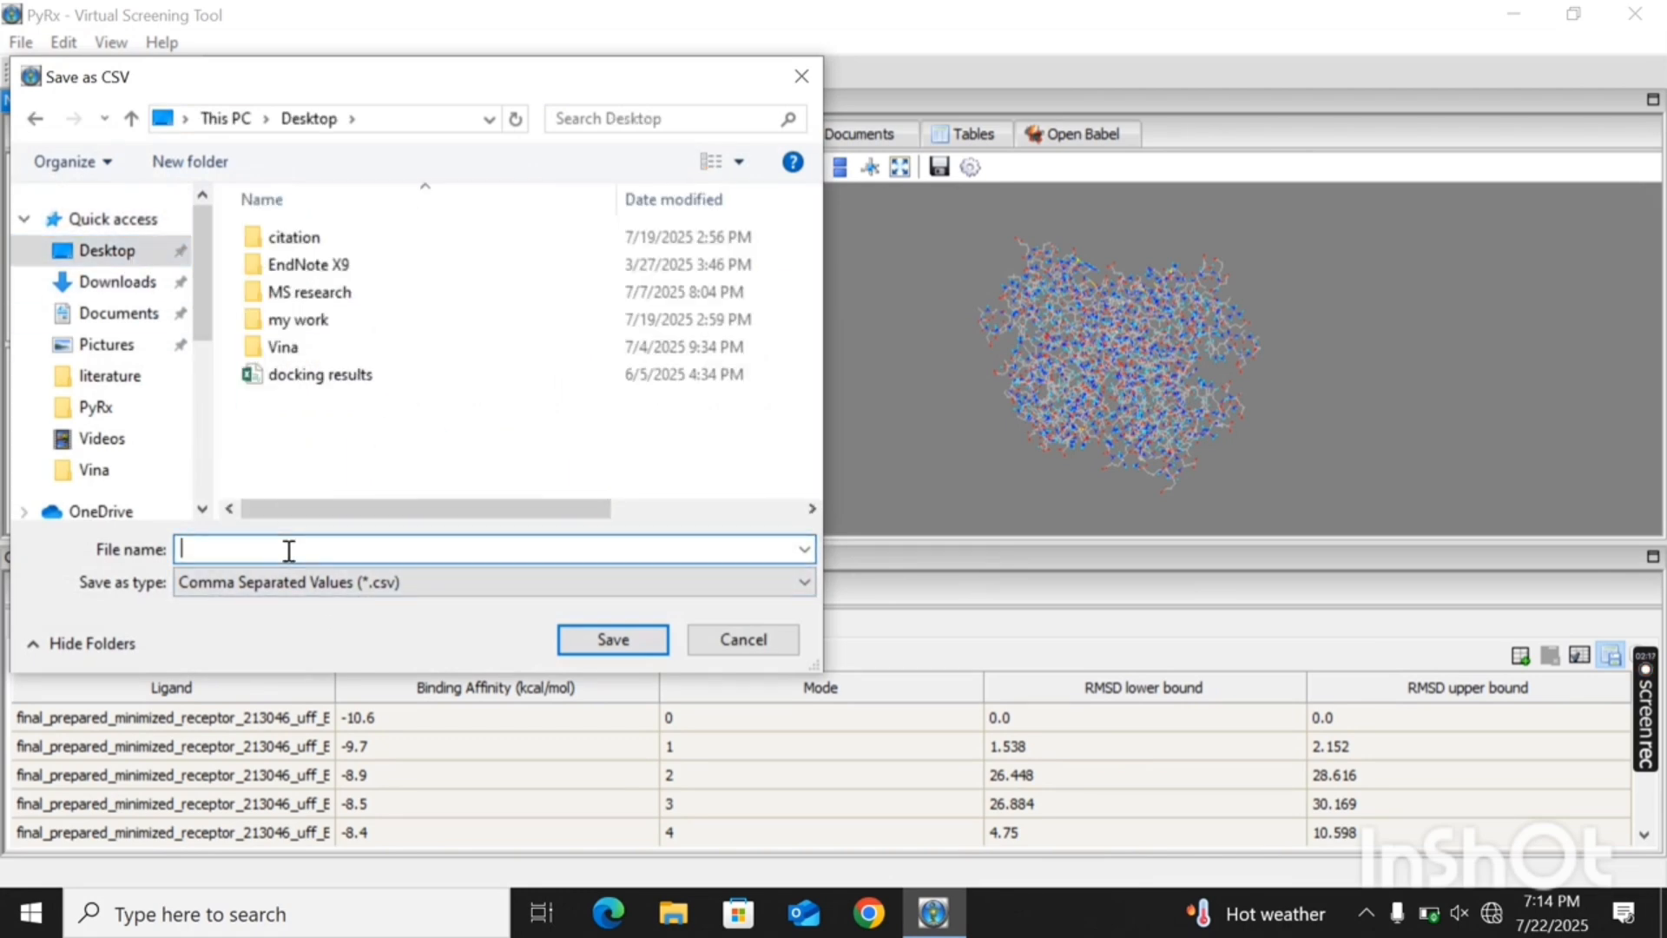
type("blind docking")
left_click(616, 642)
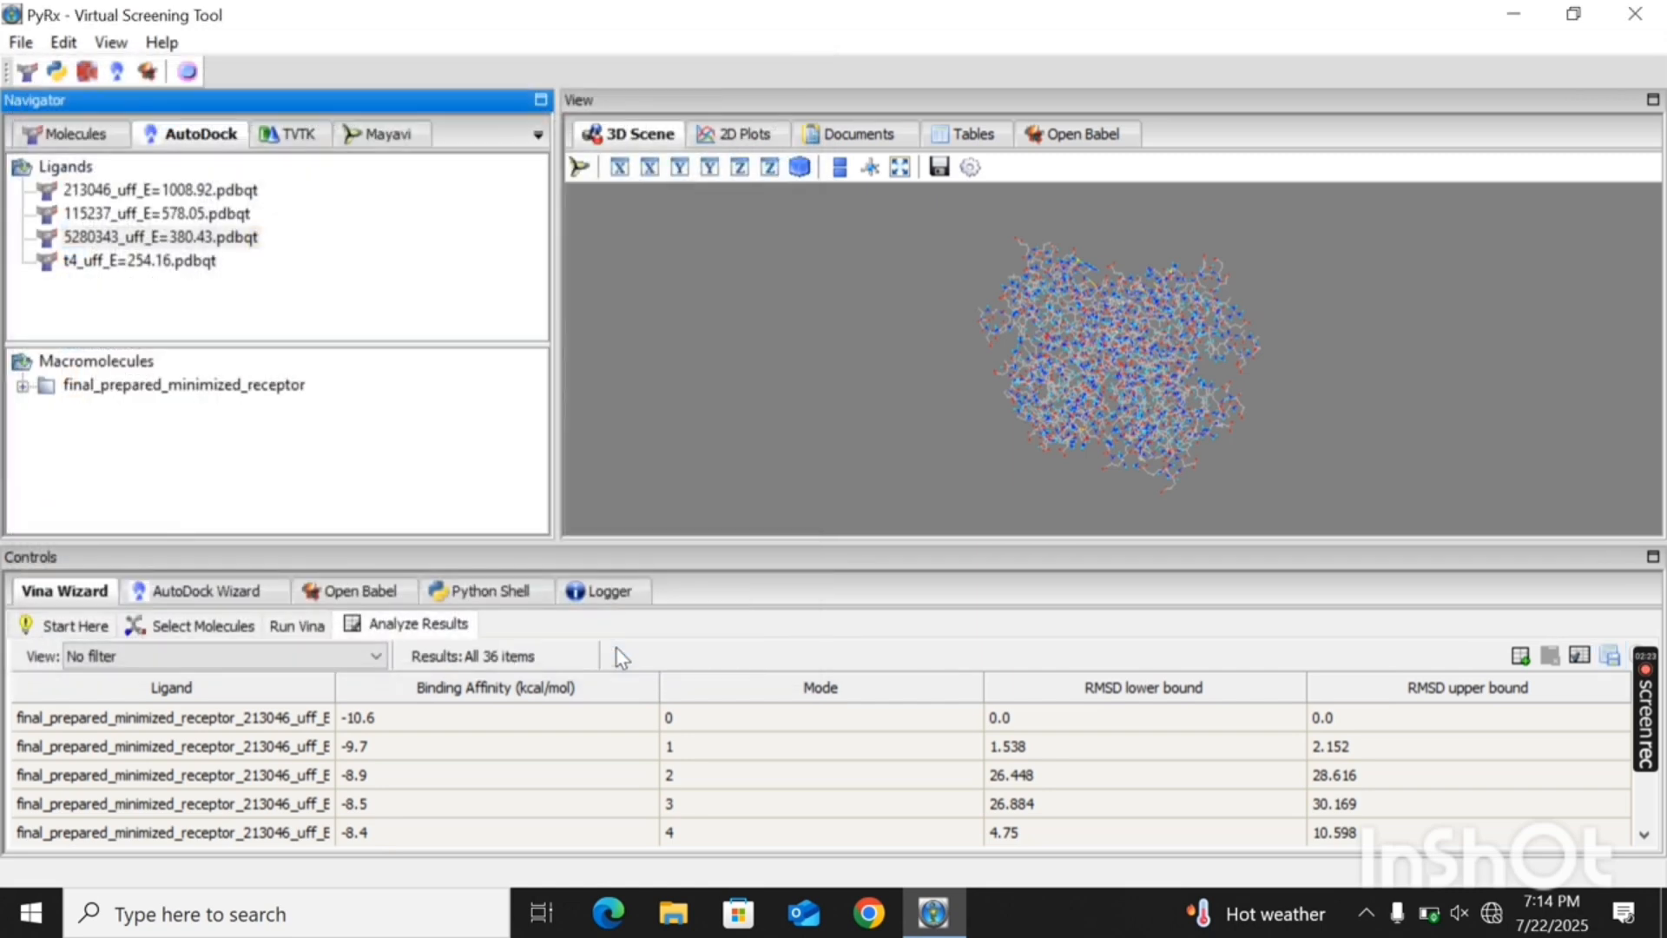
- Refresh the desktop and move the blind docking file to the free space beside the t4 file
left_click(1514, 17)
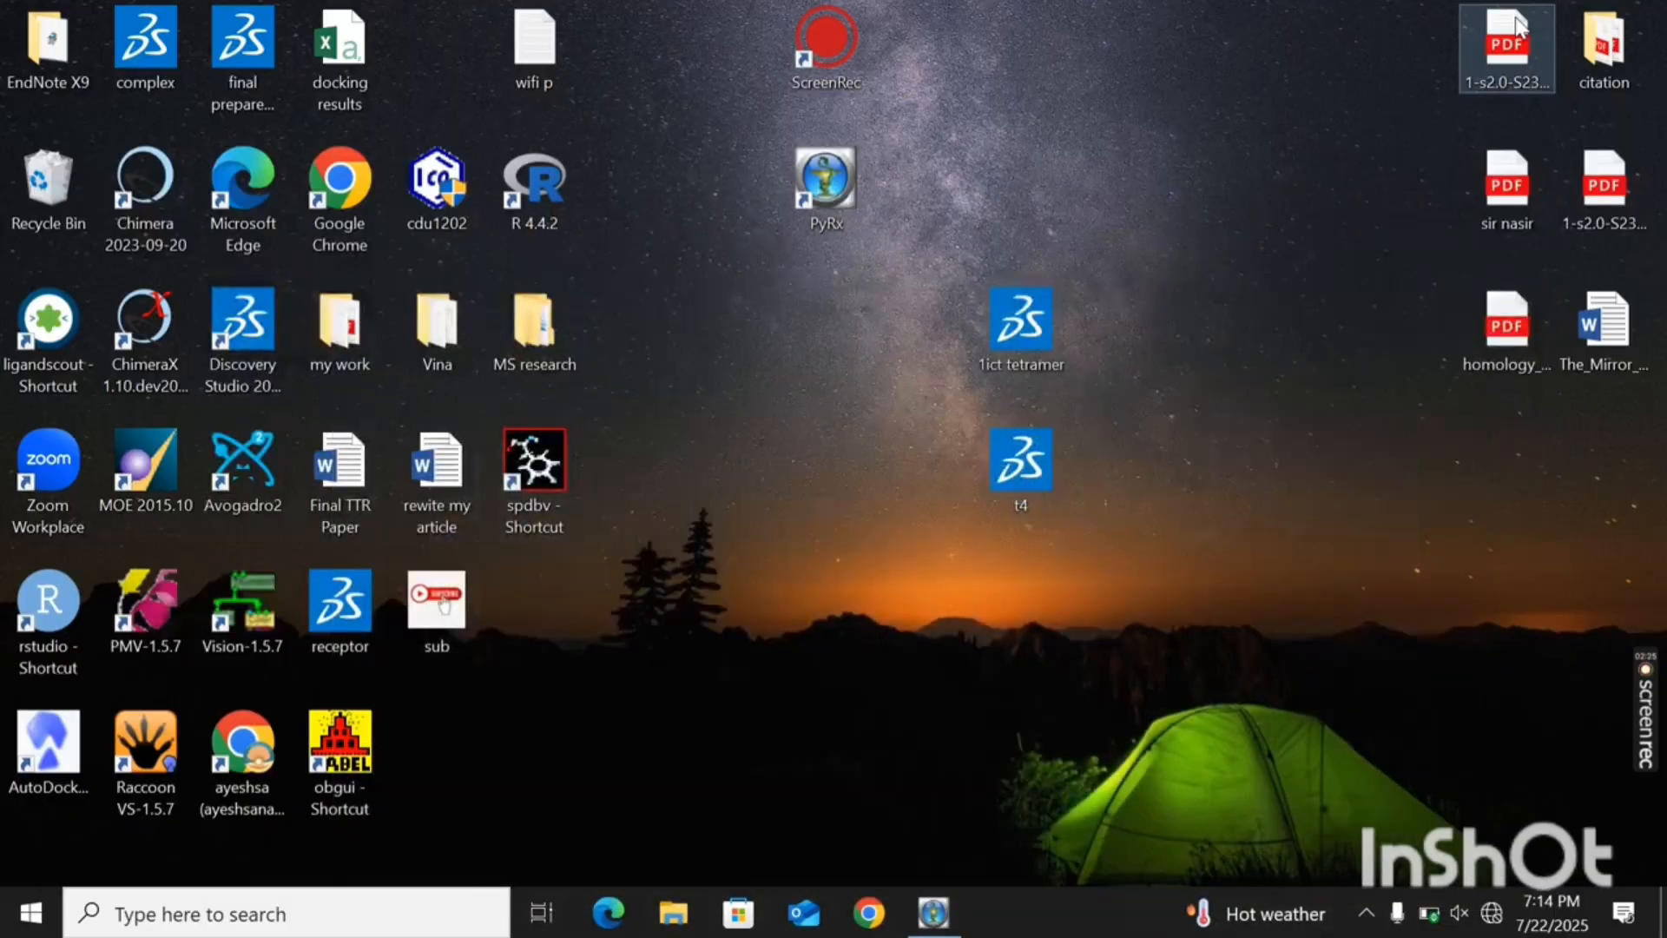
right_click(792, 599)
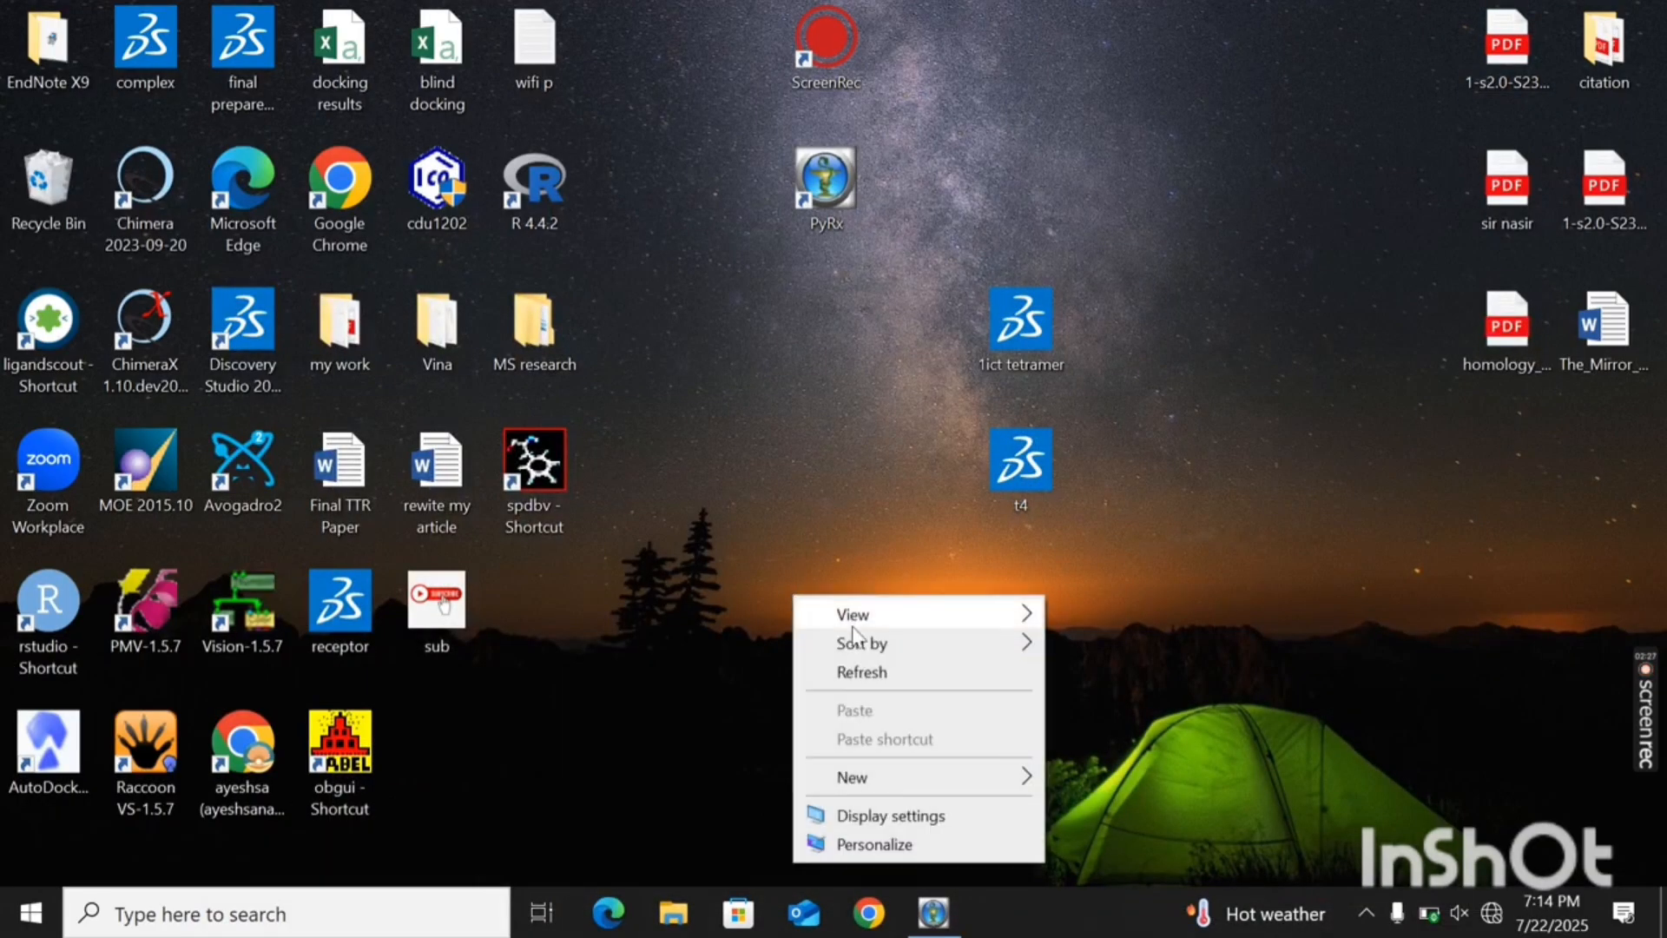
left_click(873, 672)
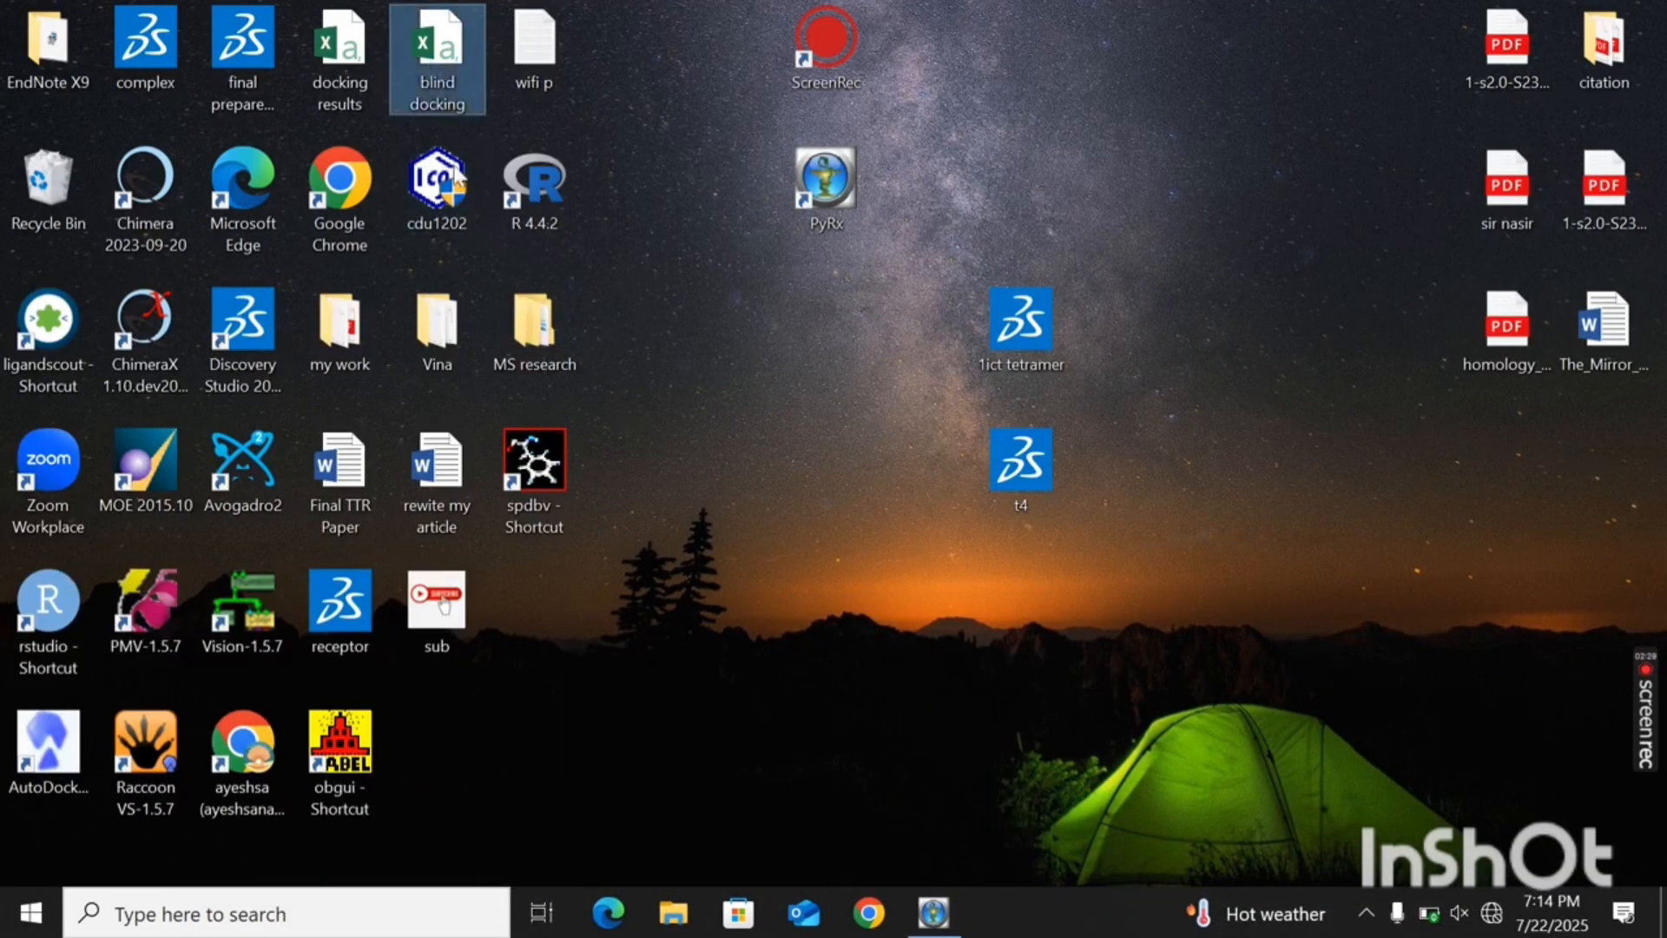
left_click_drag(429, 65, 788, 492)
left_click(957, 660)
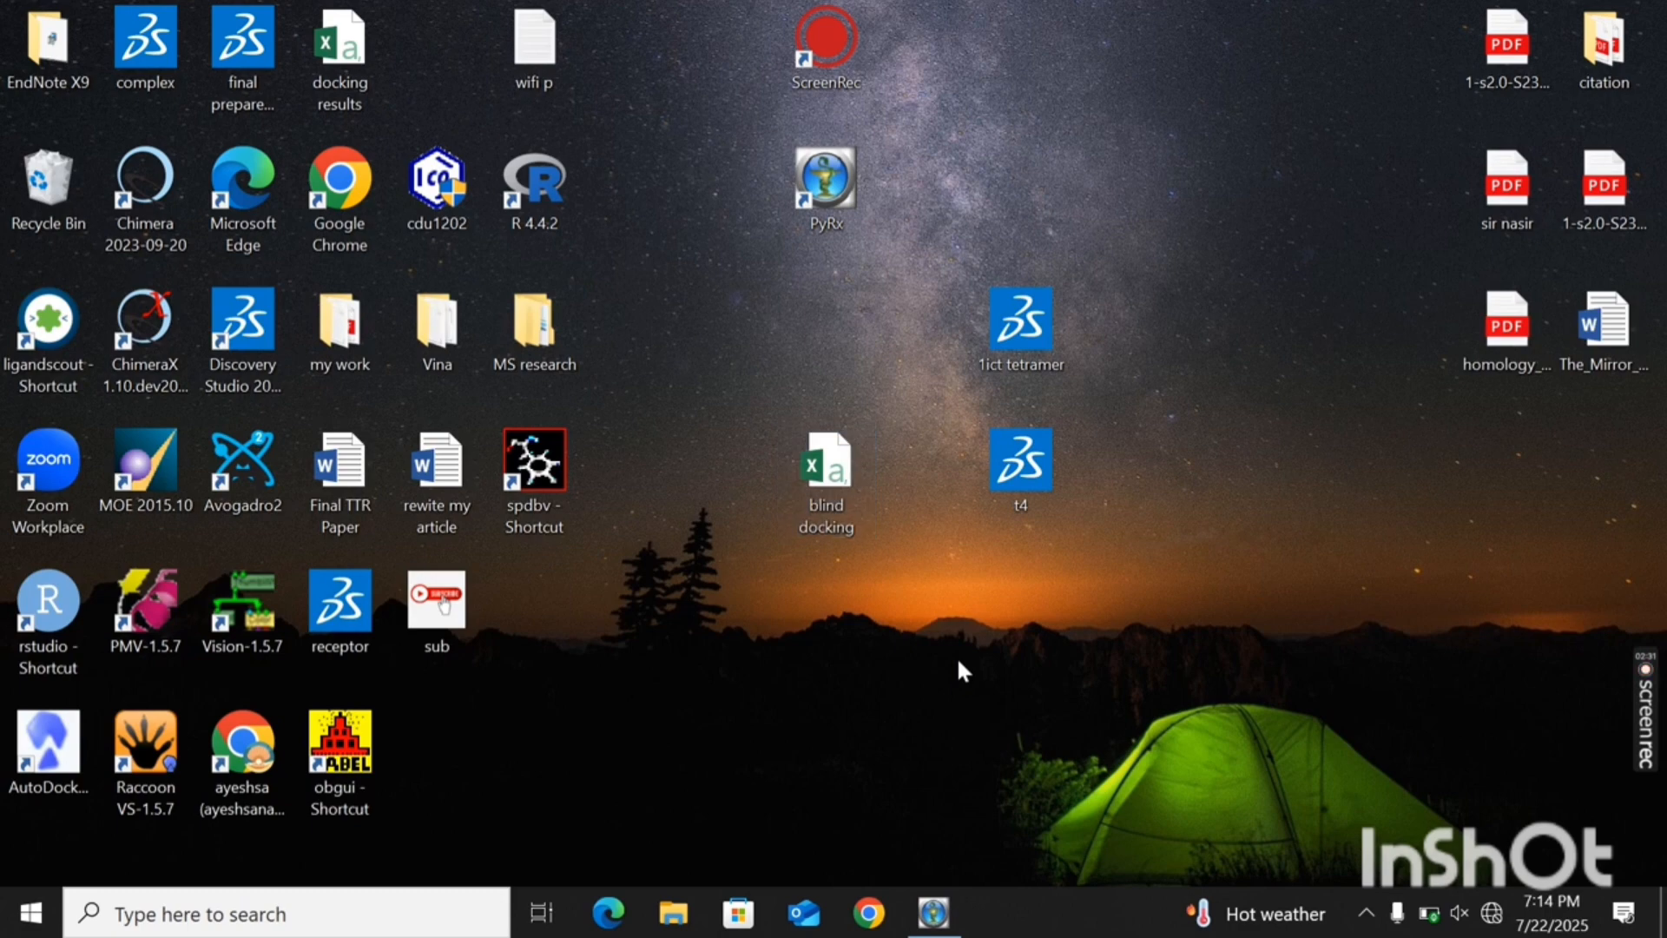
- Open the blind docking file in Excel, dismiss the activation wizard and autofit the width of all data columns
left_click(840, 499)
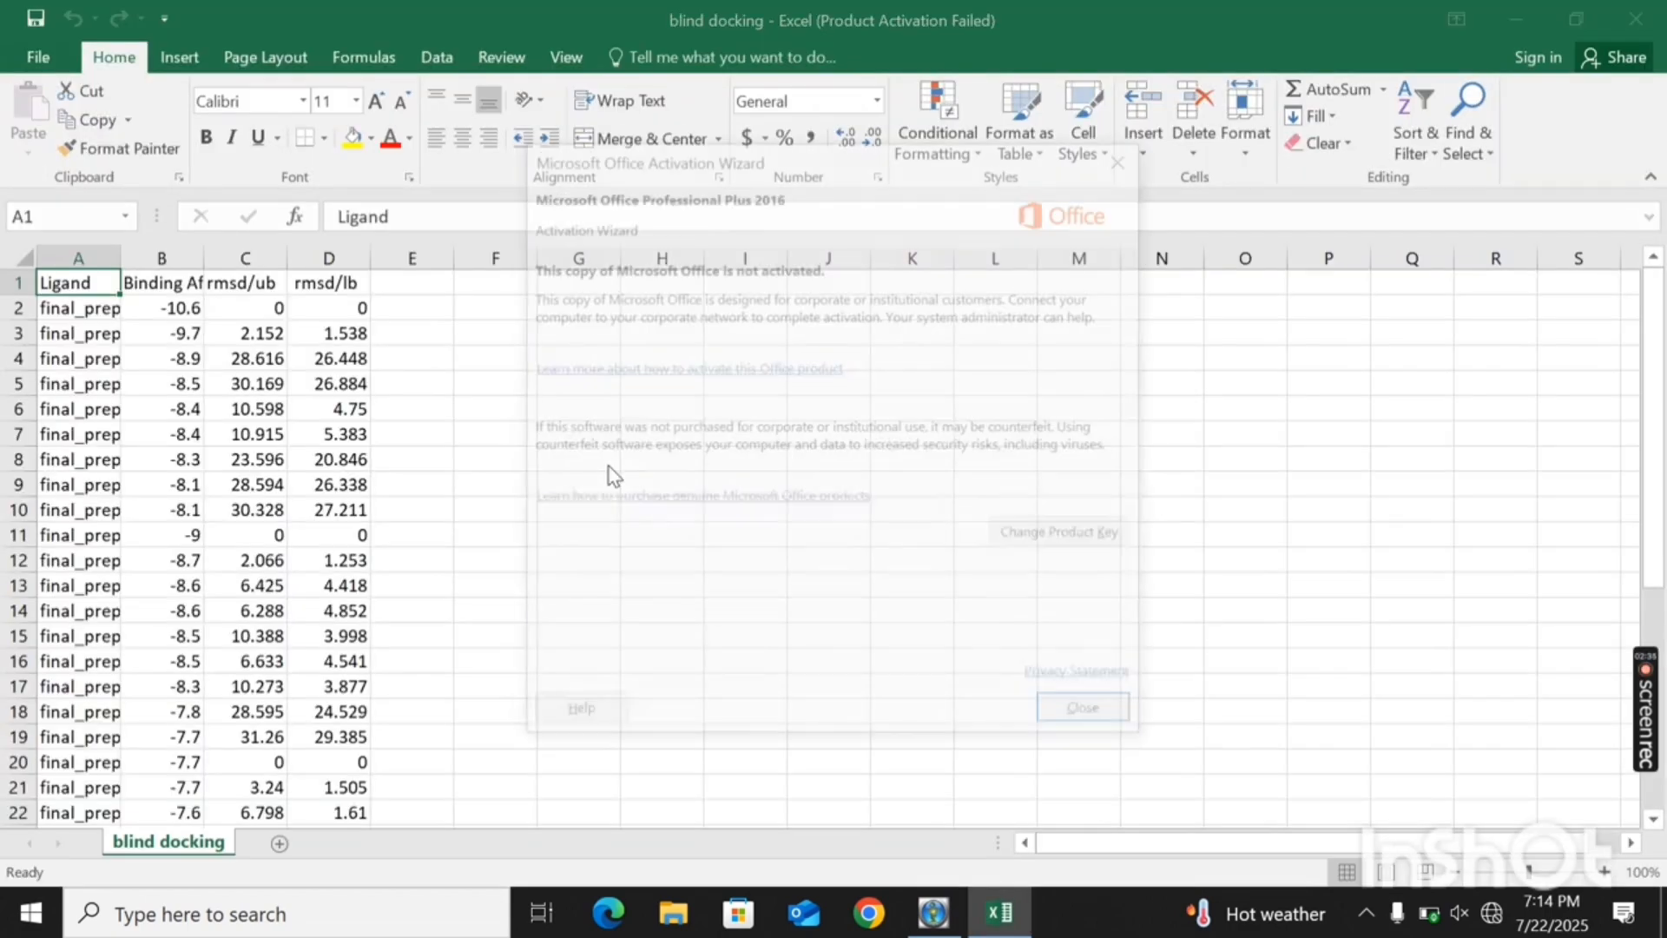
left_click(1113, 722)
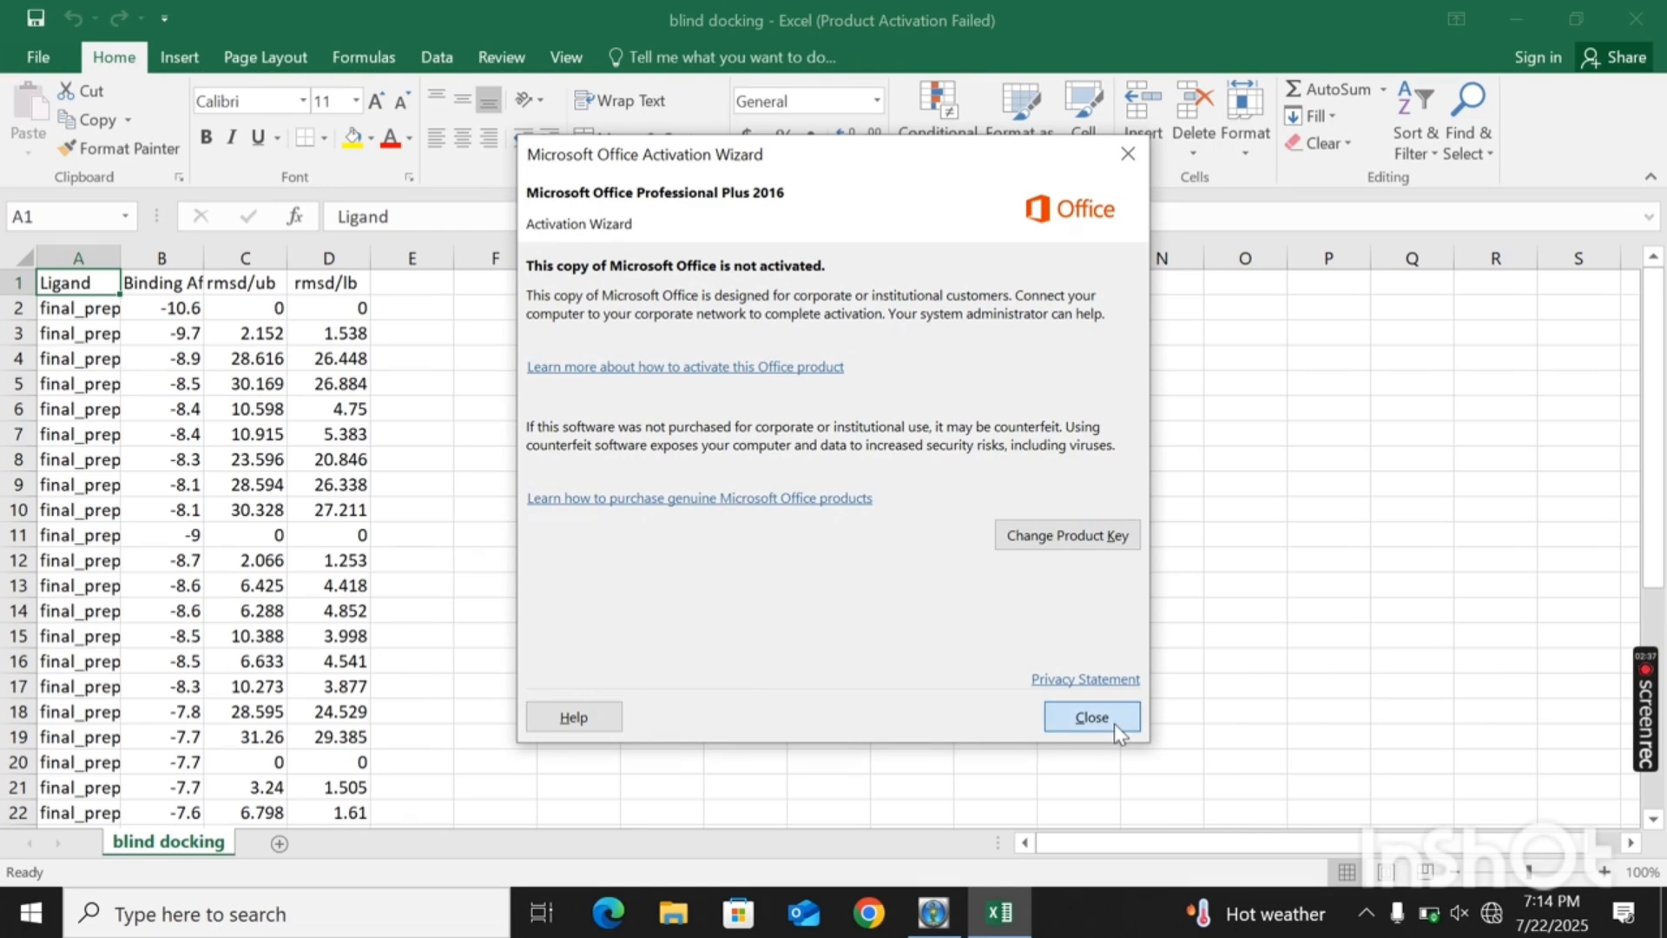
key("ctrl+shift+End")
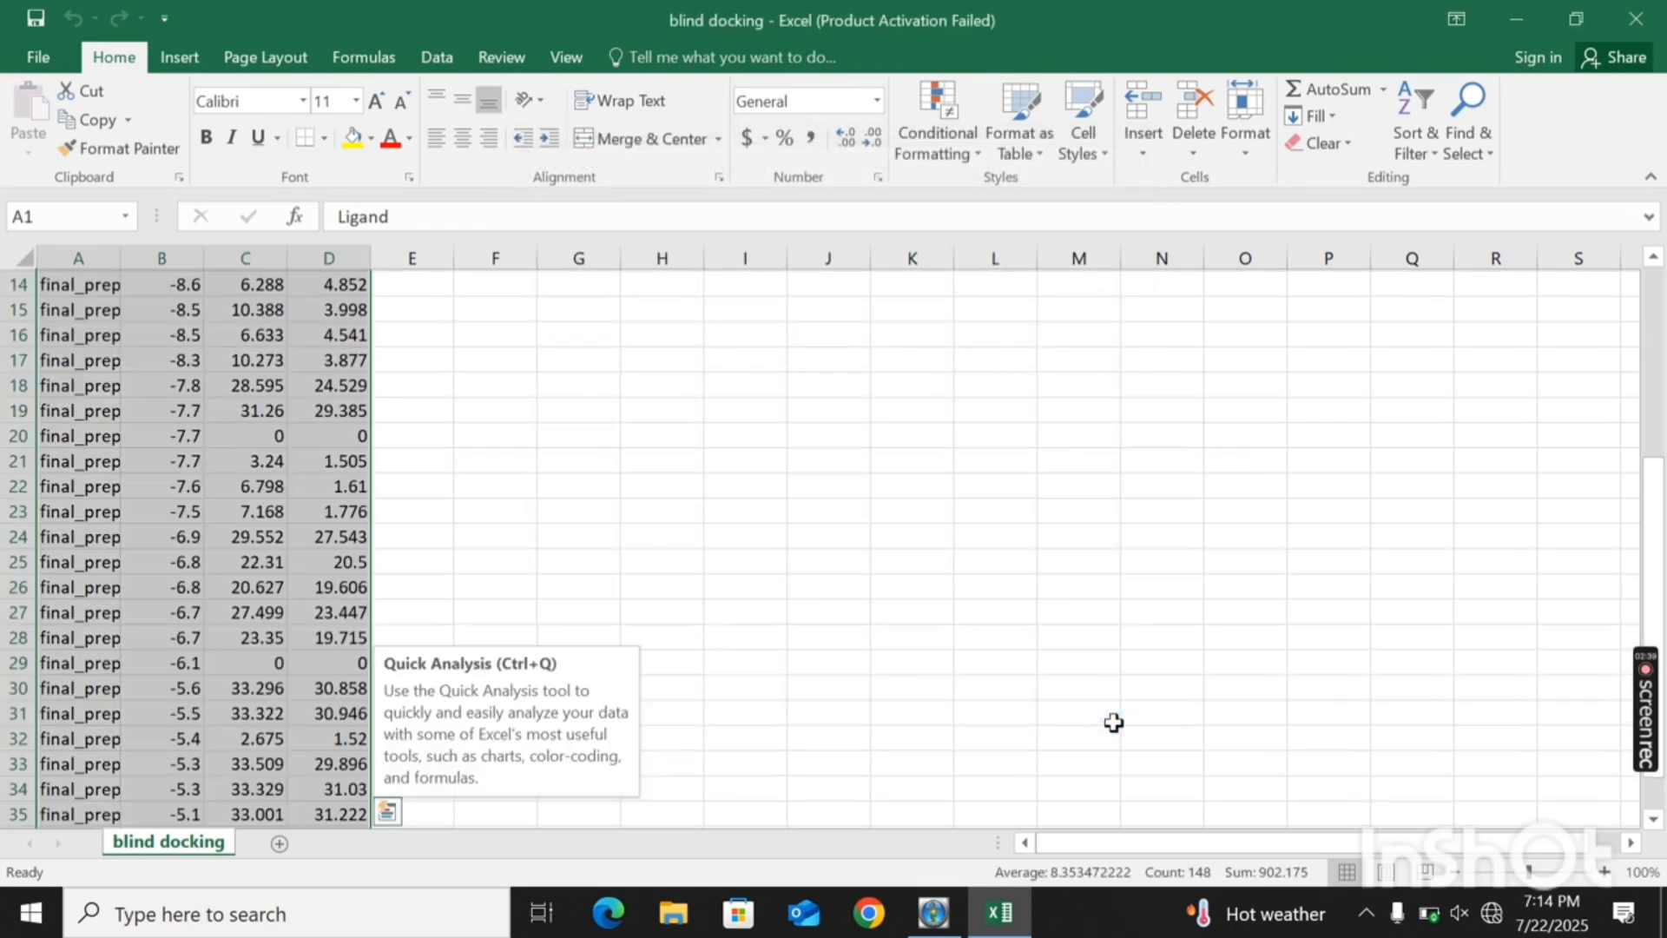
left_click(1259, 143)
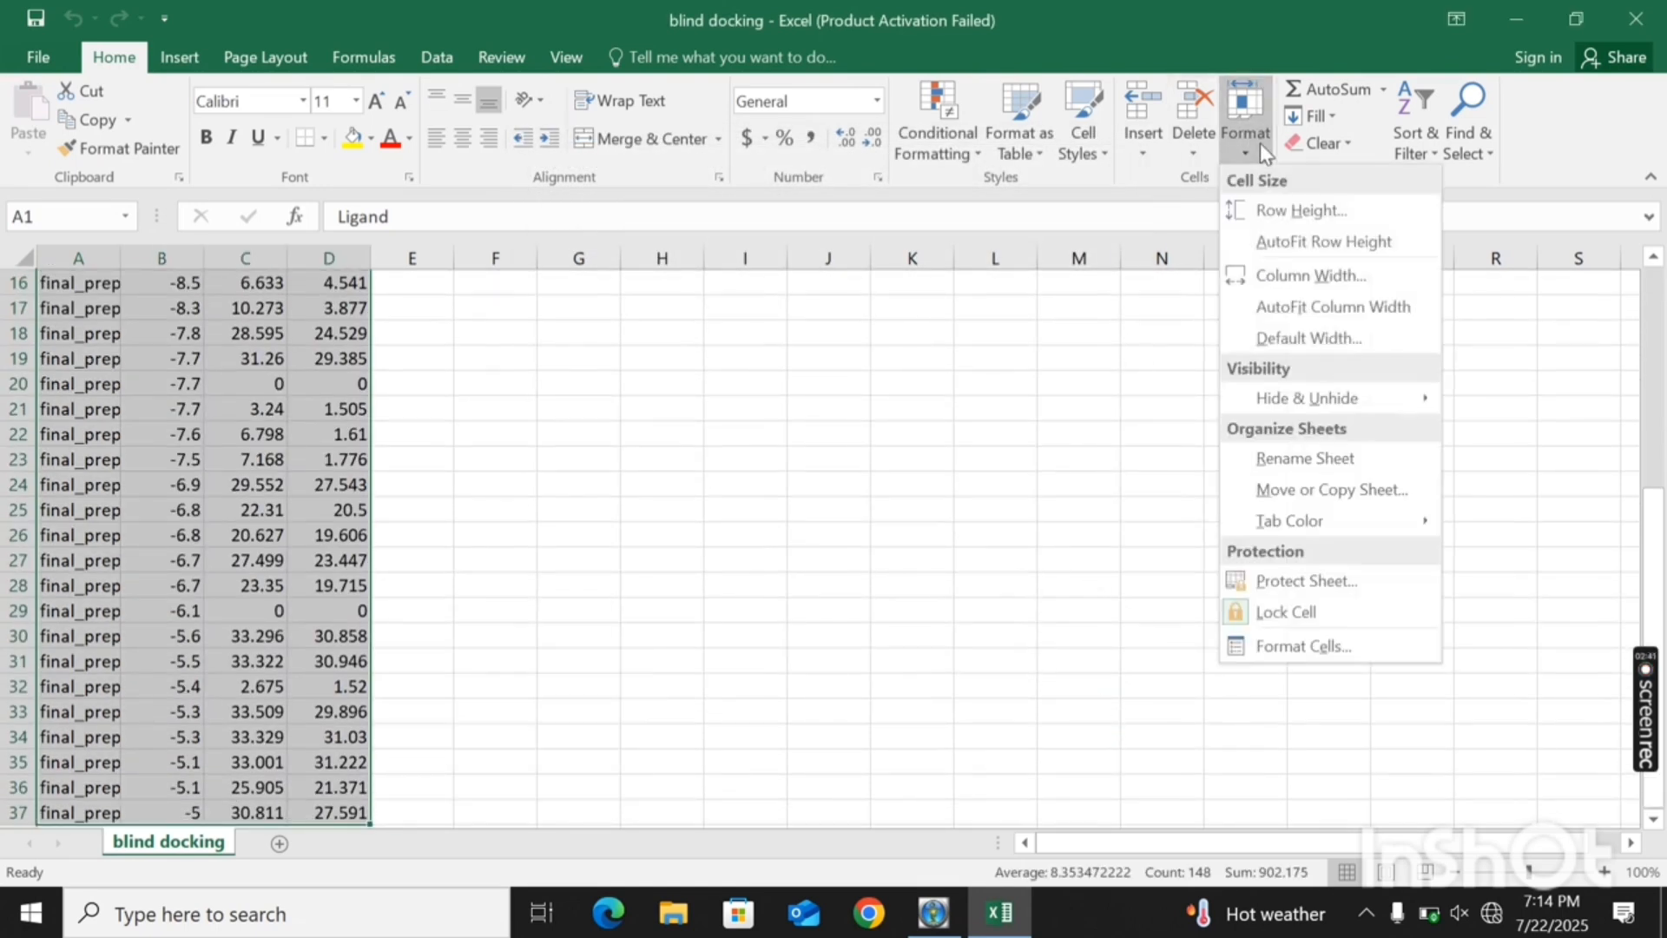
left_click(1307, 307)
left_click(1059, 460)
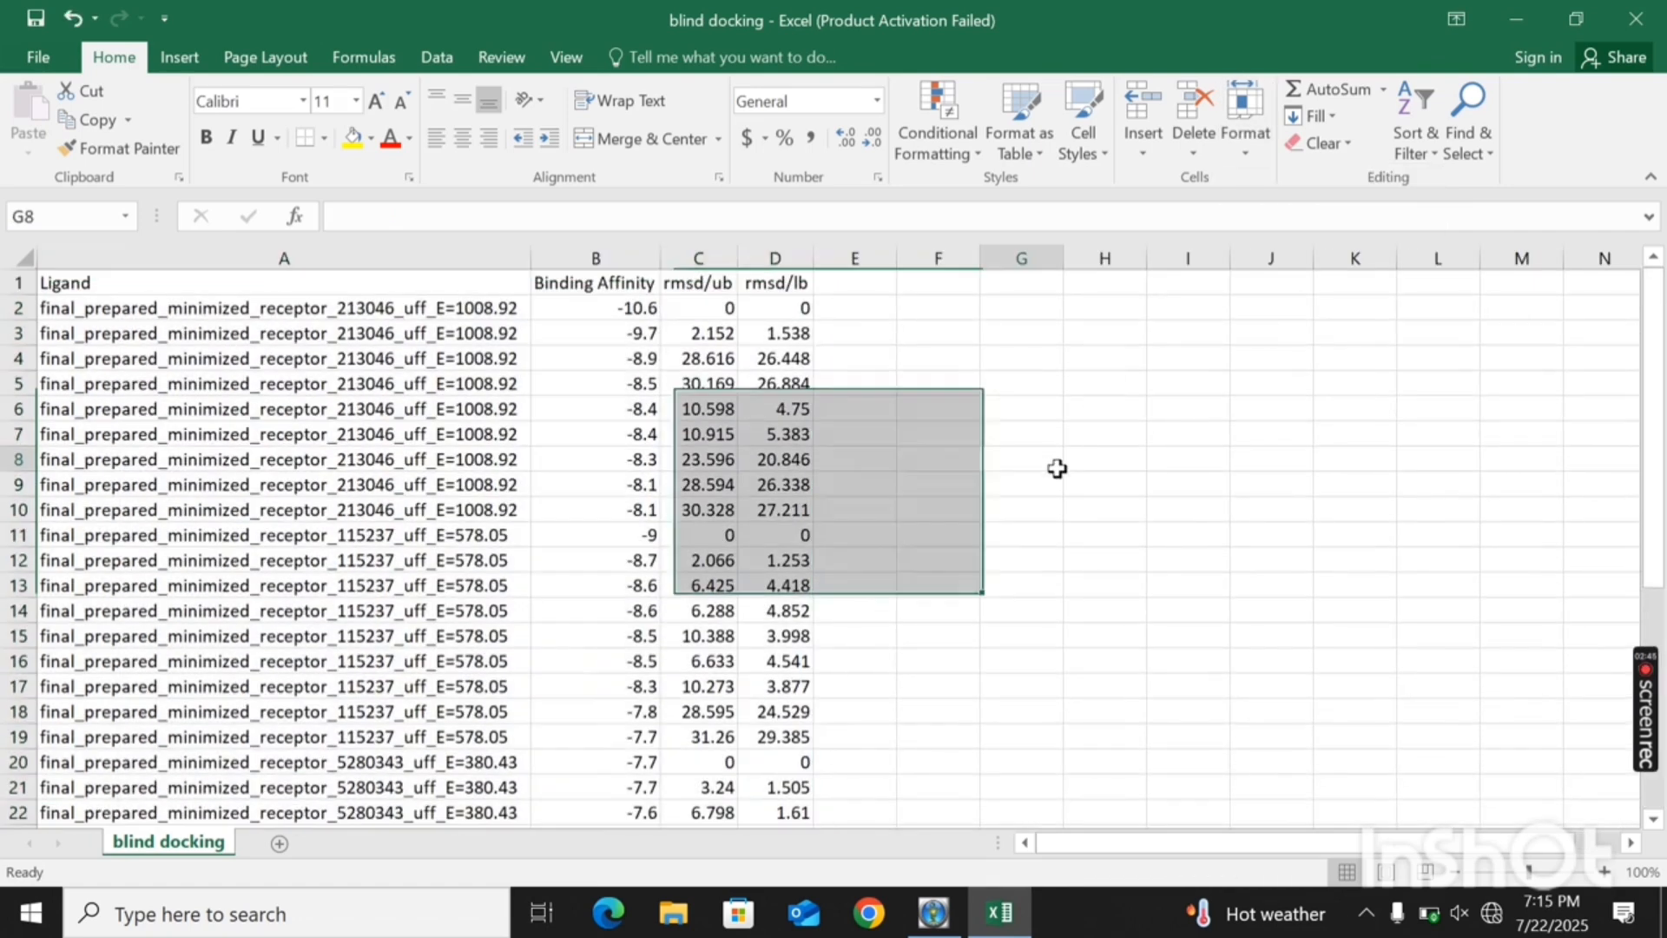
- Sort the table by Binding Affinity from smallest to largest, expanding the selection to the adjacent columns
left_click(620, 256)
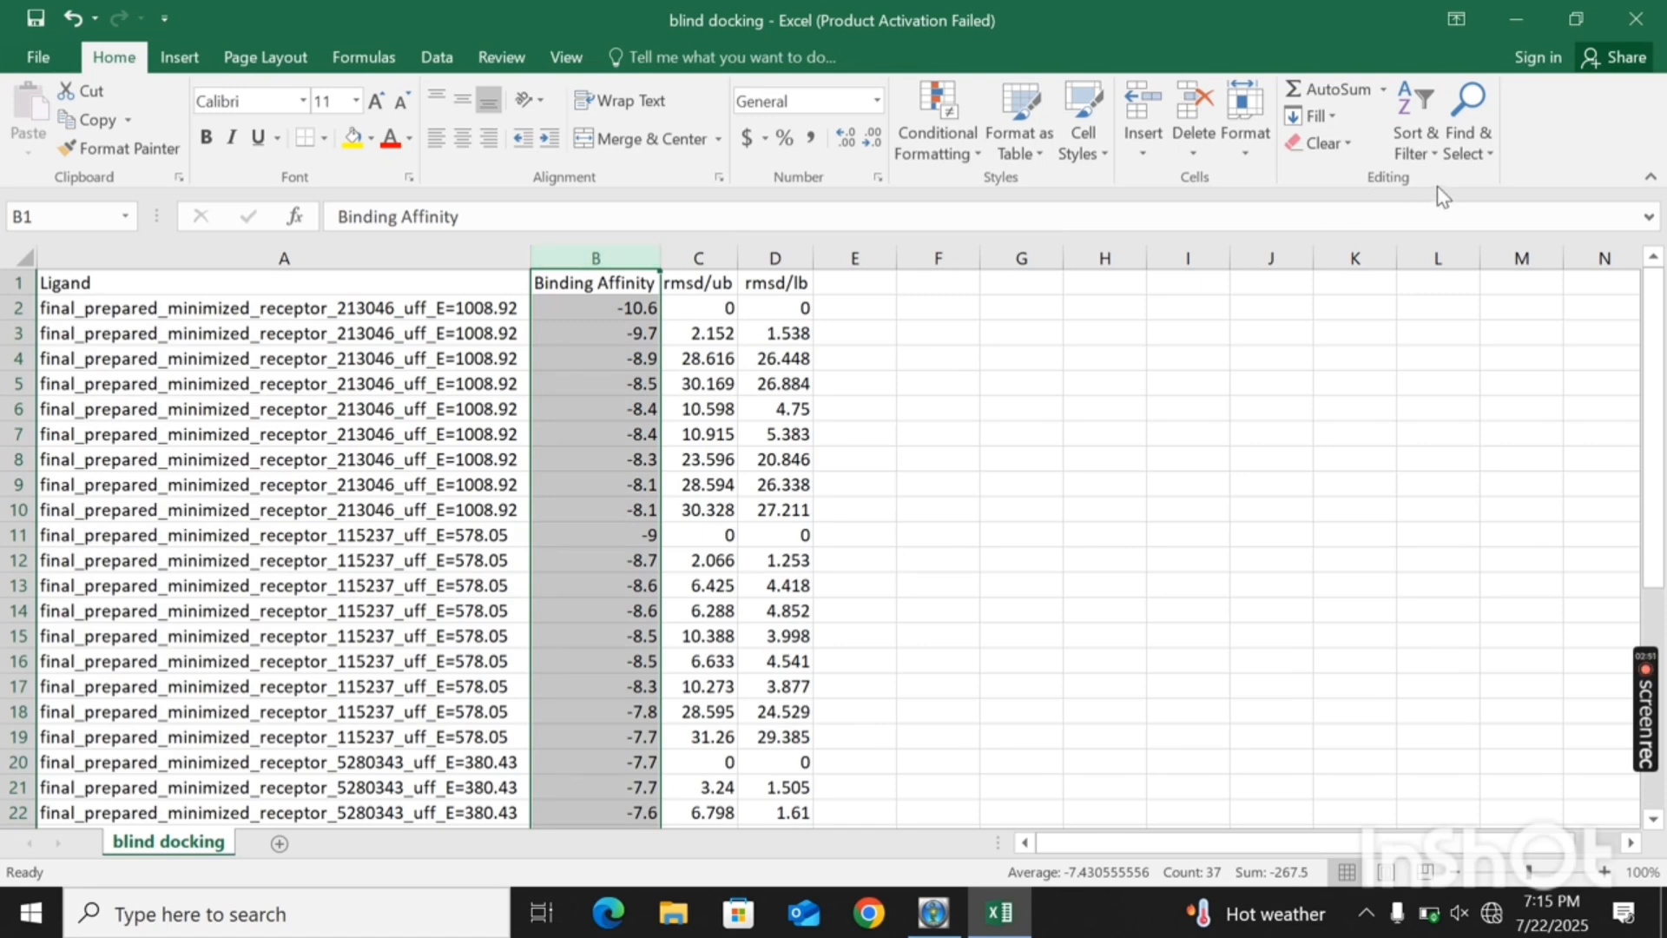
left_click(1429, 153)
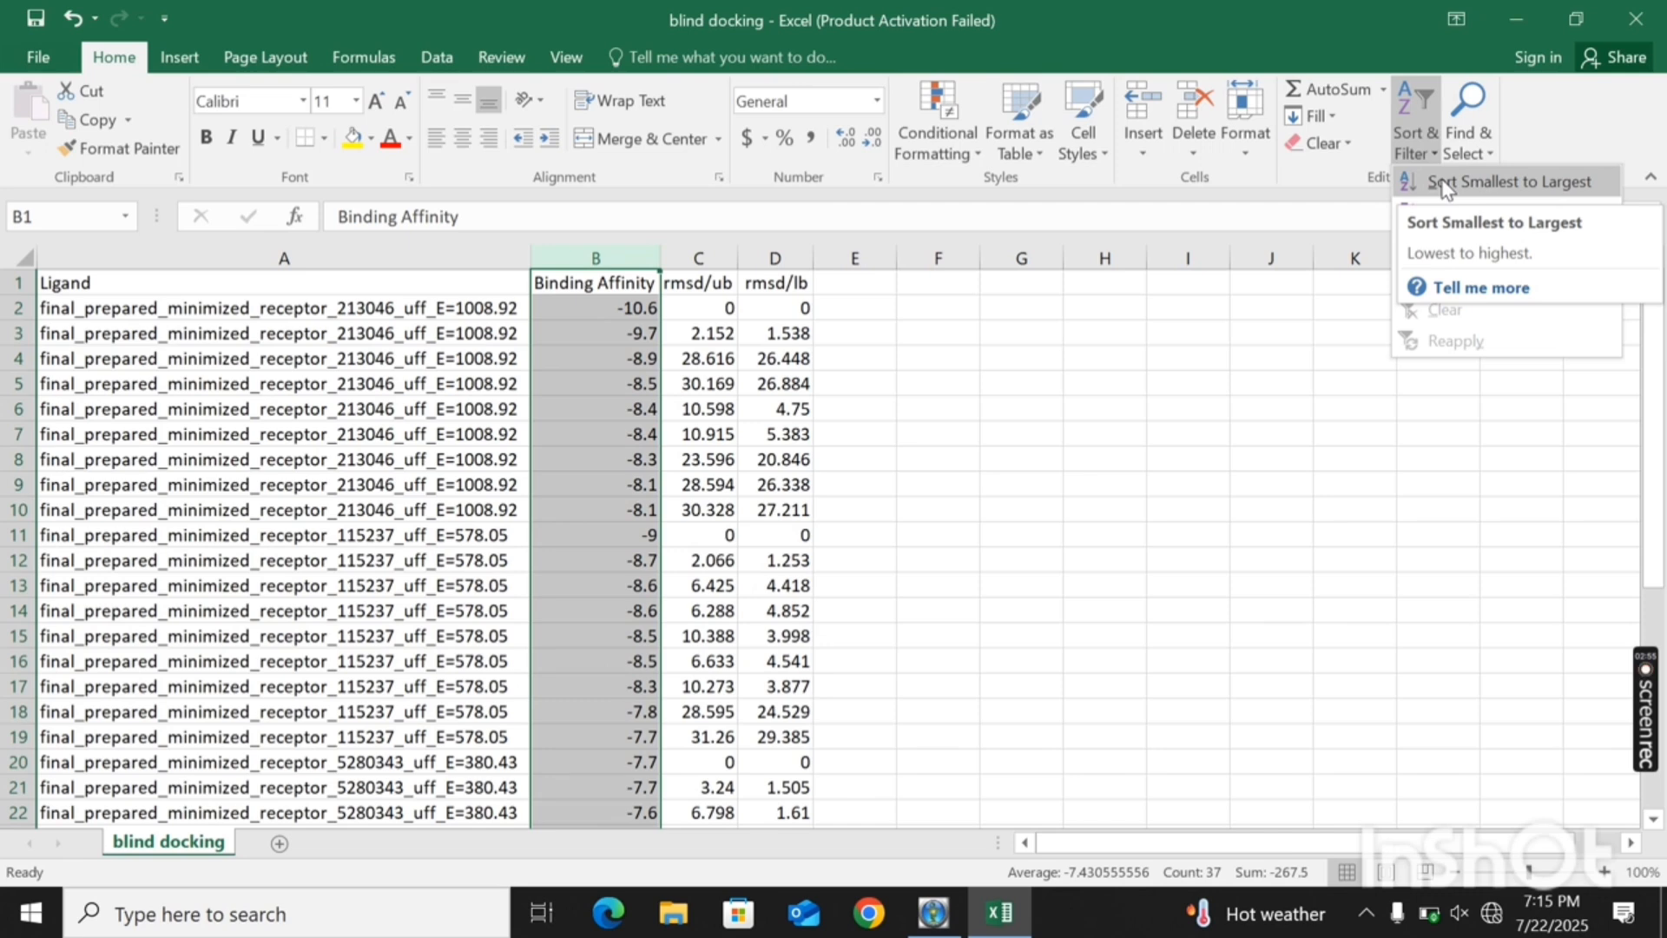
left_click(1441, 183)
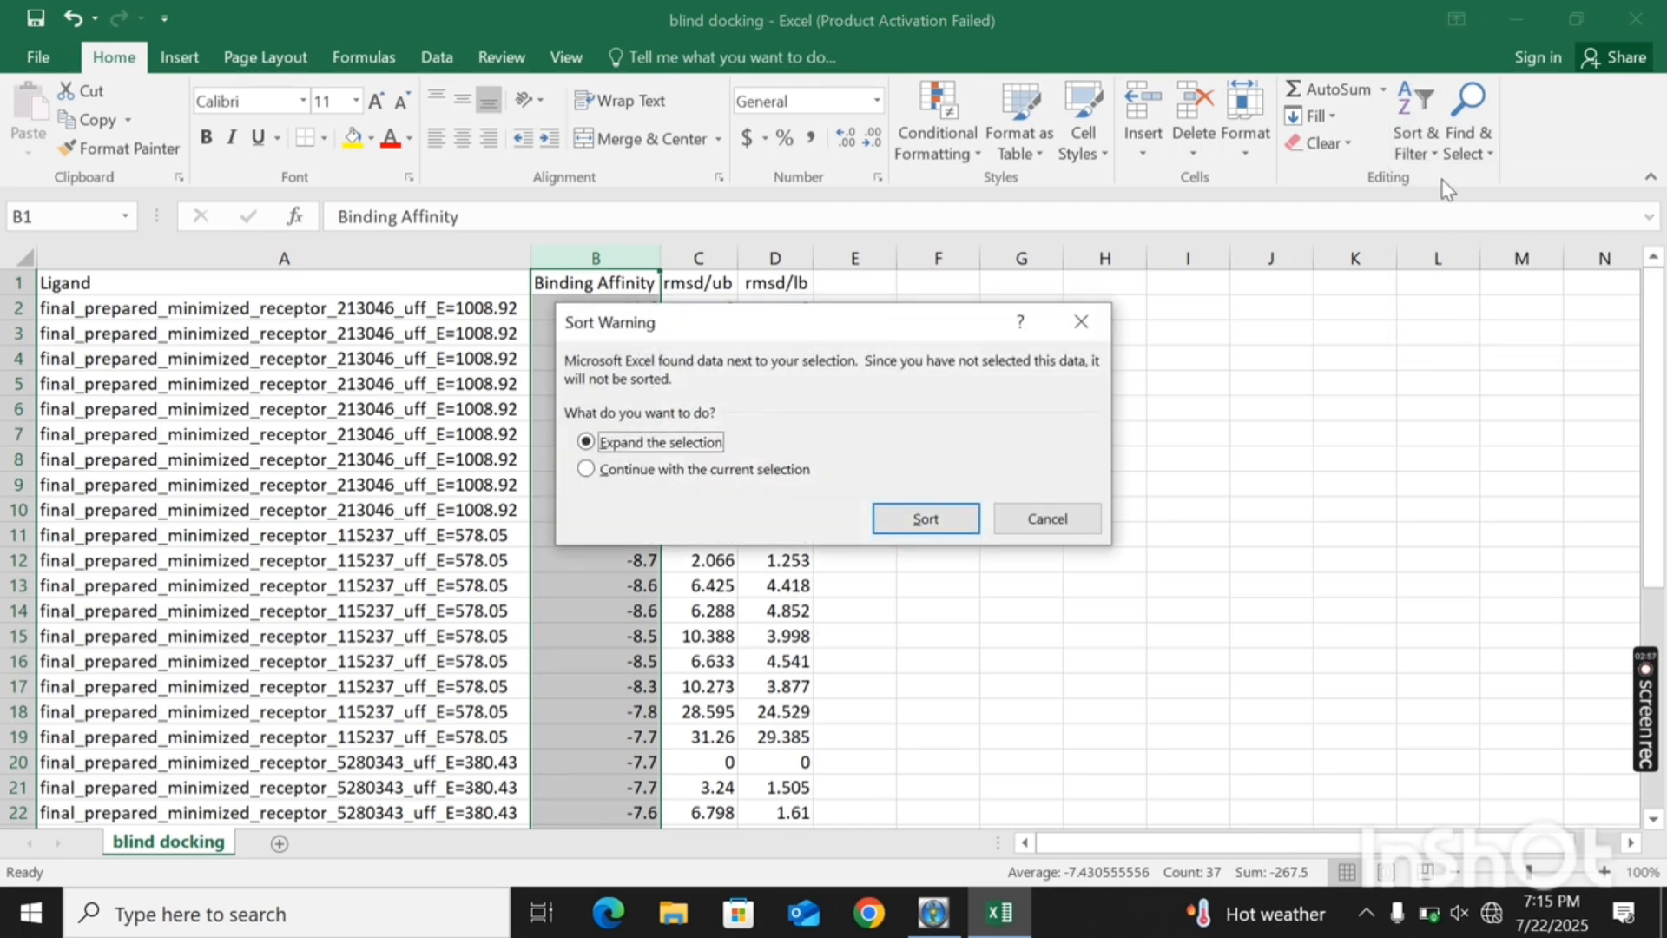
left_click(955, 515)
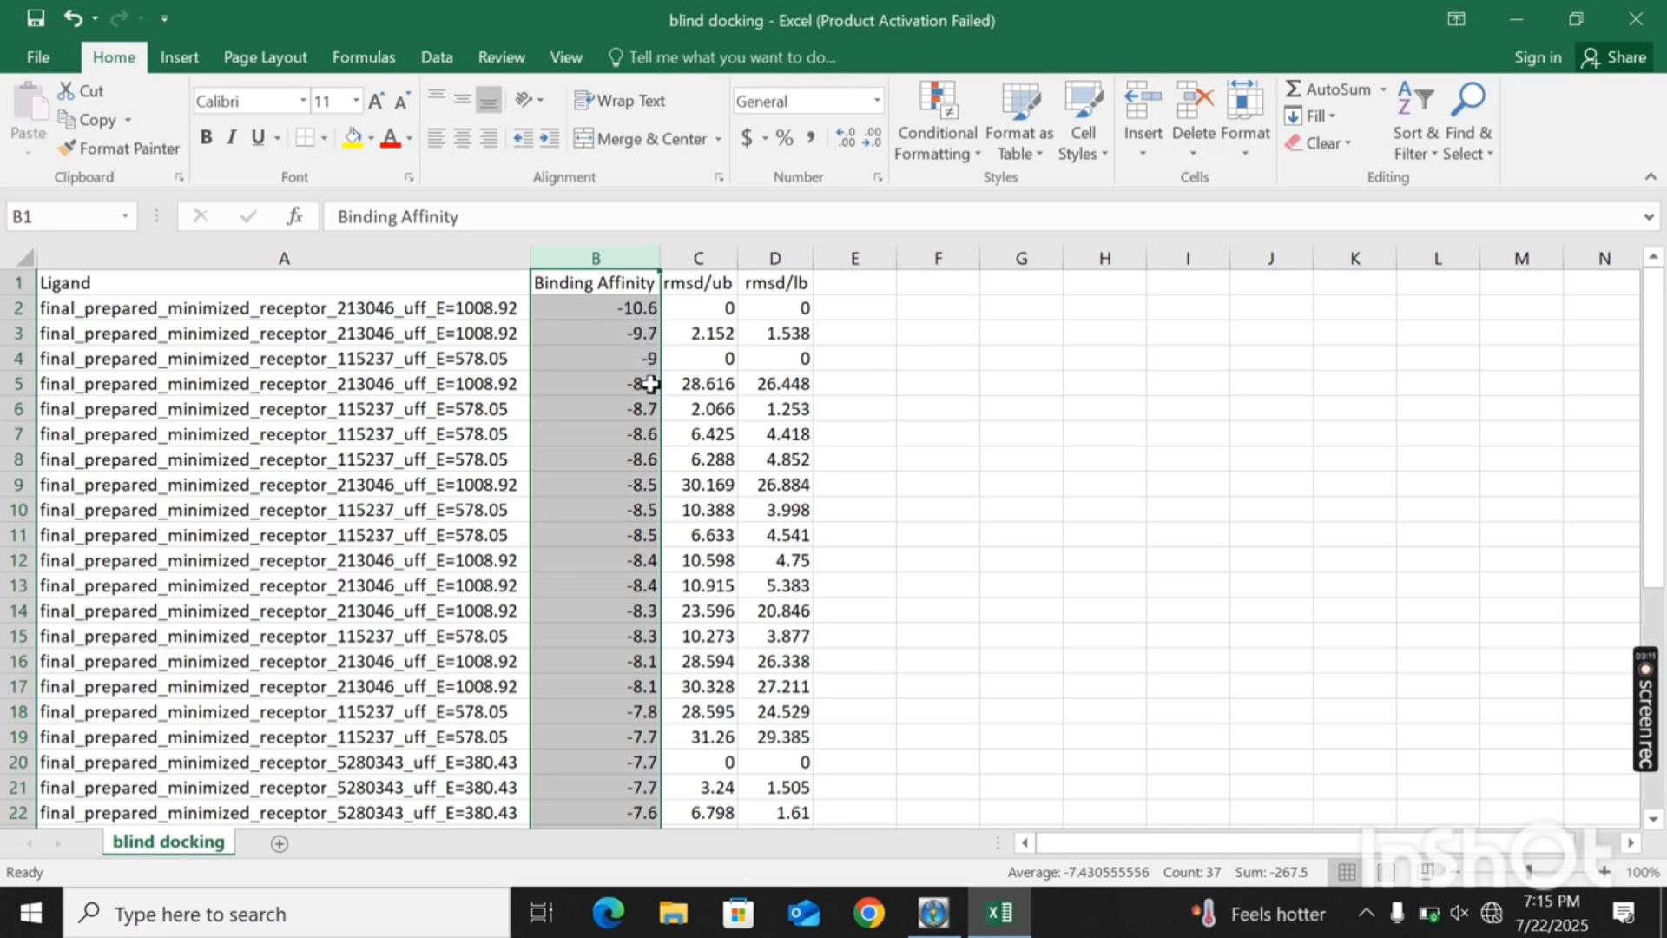
- Sort the table by rmsd/ub from smallest to largest, expanding the selection to the adjacent columns
left_click(711, 252)
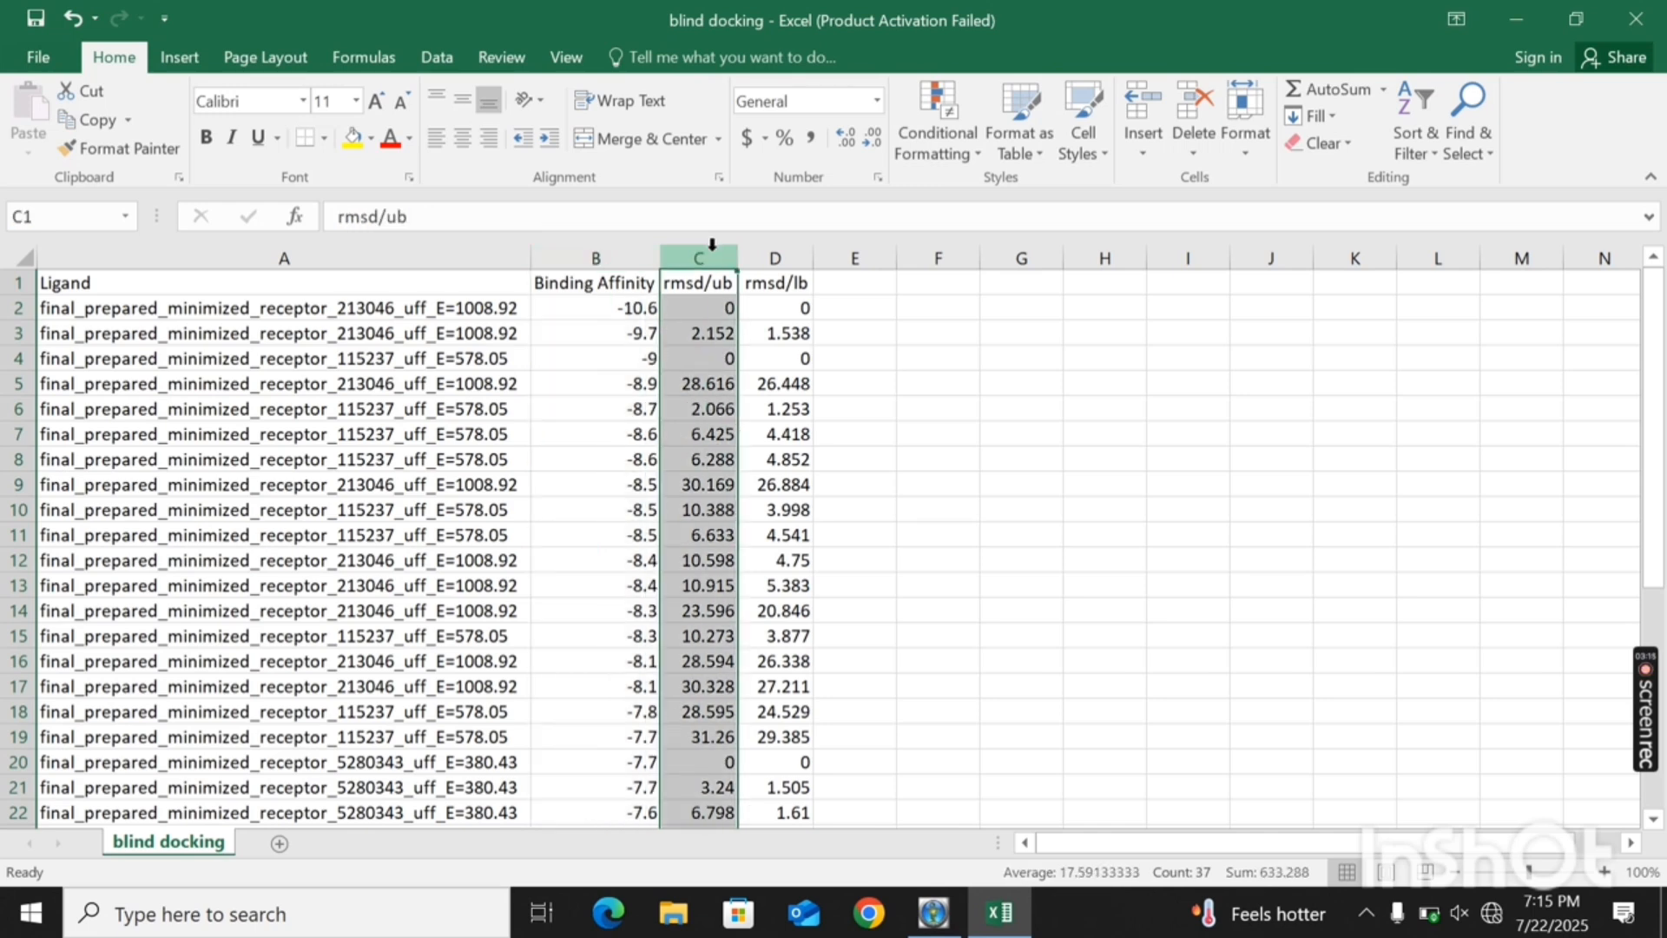
left_click(1415, 147)
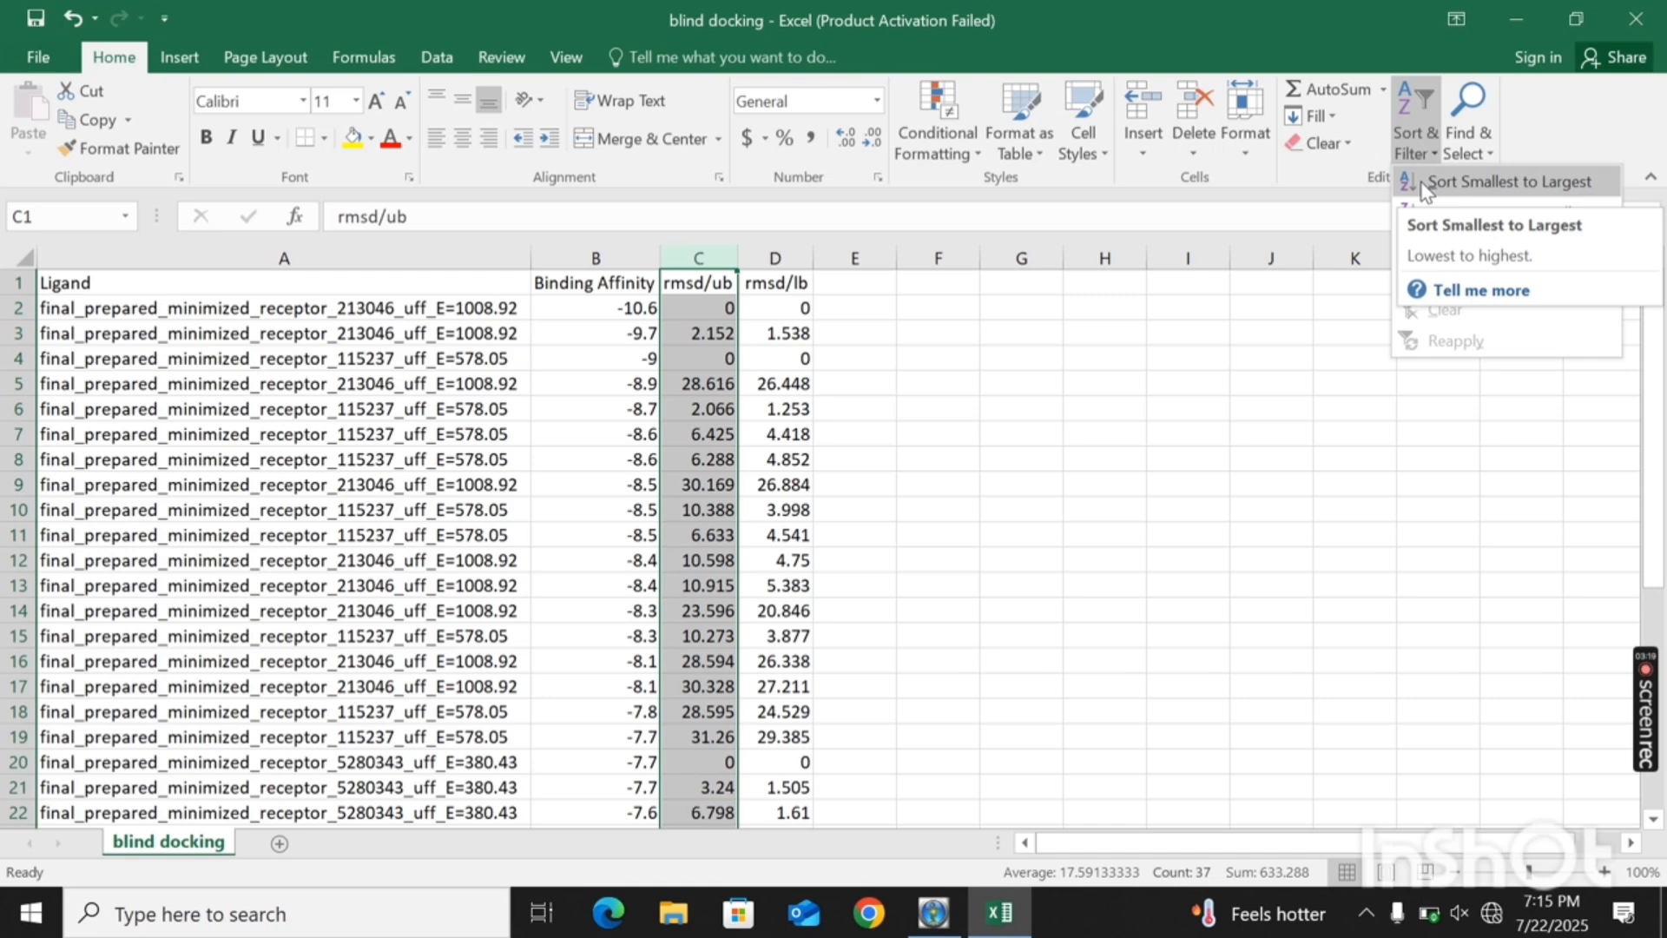
left_click(1423, 183)
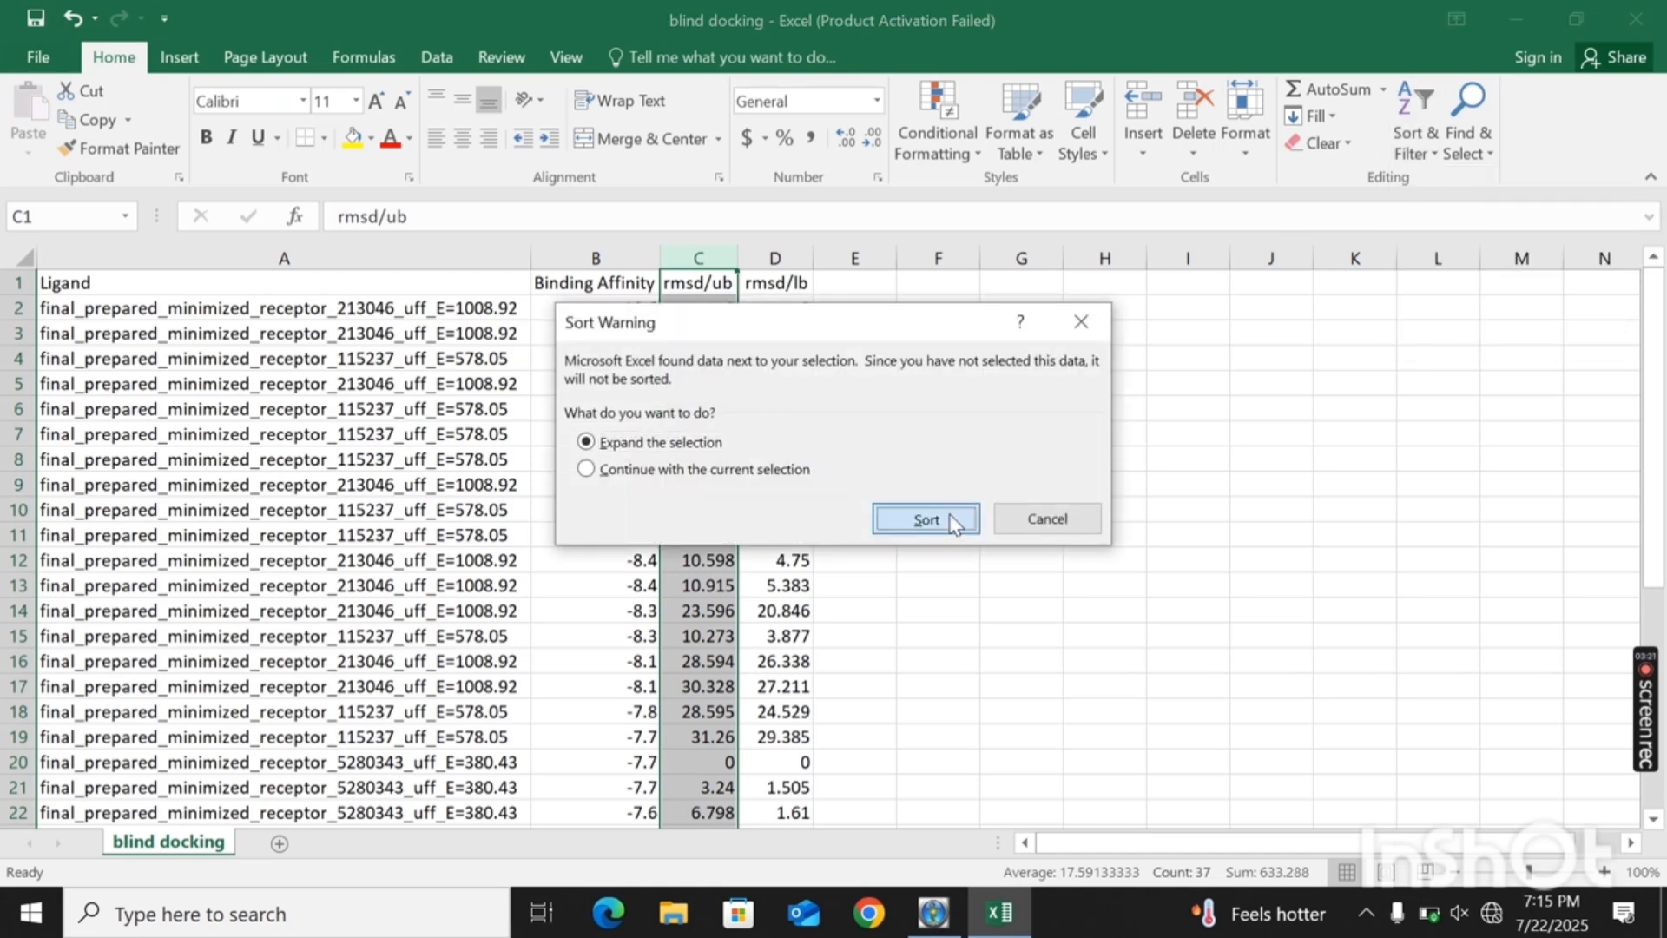
left_click(925, 519)
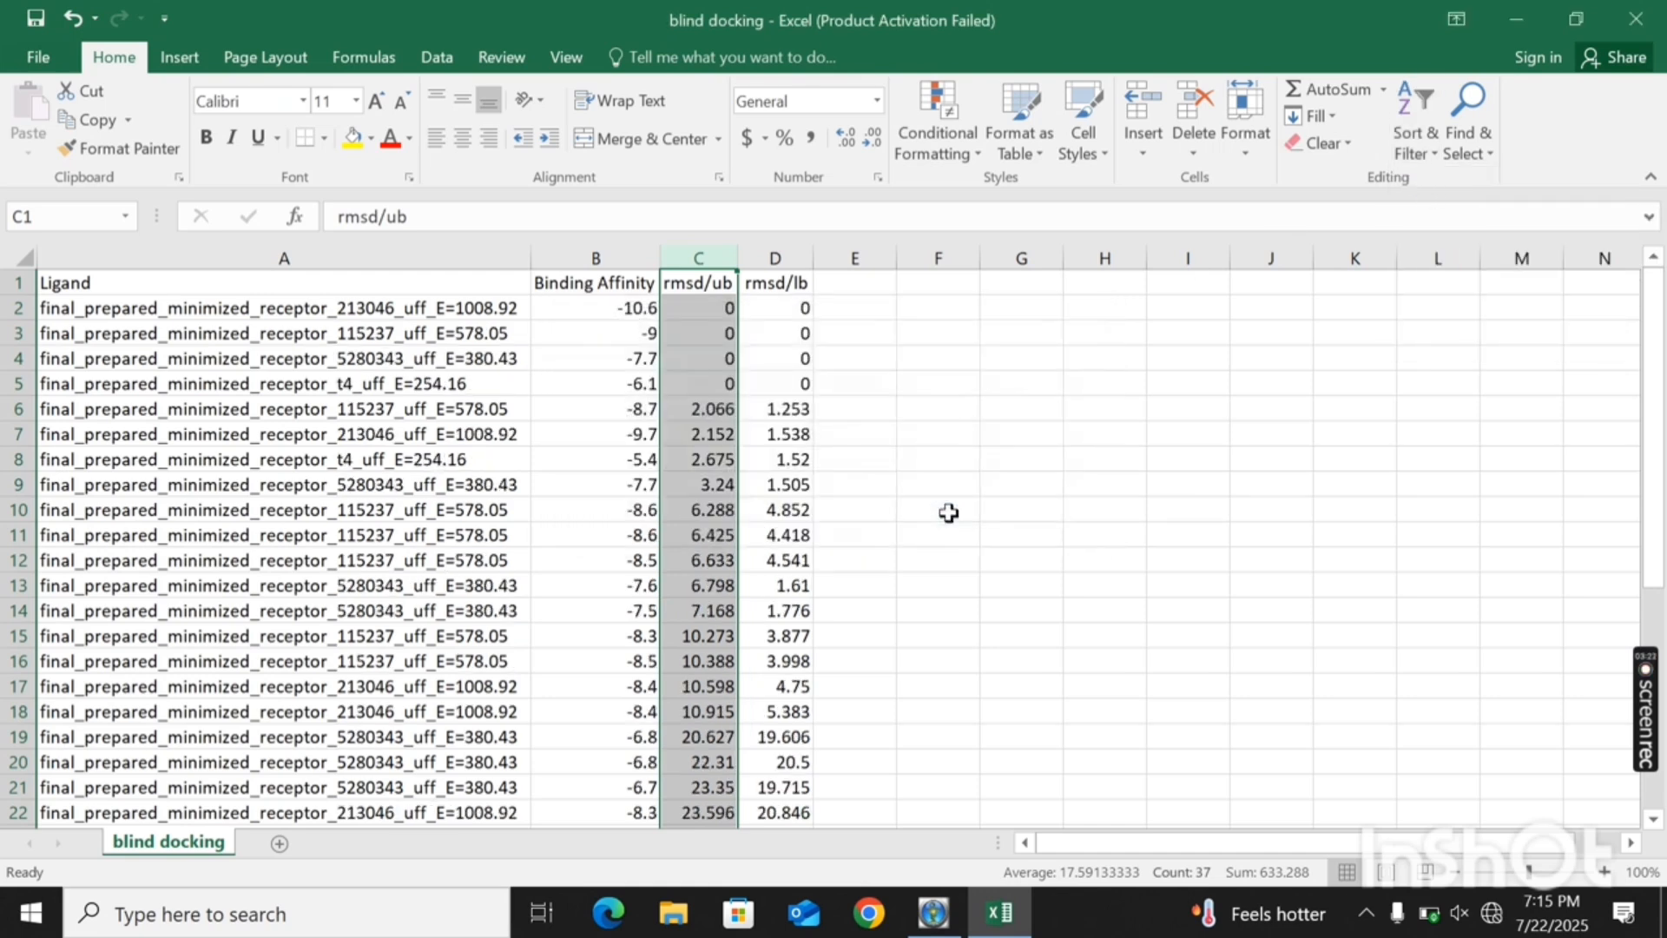
left_click(1090, 506)
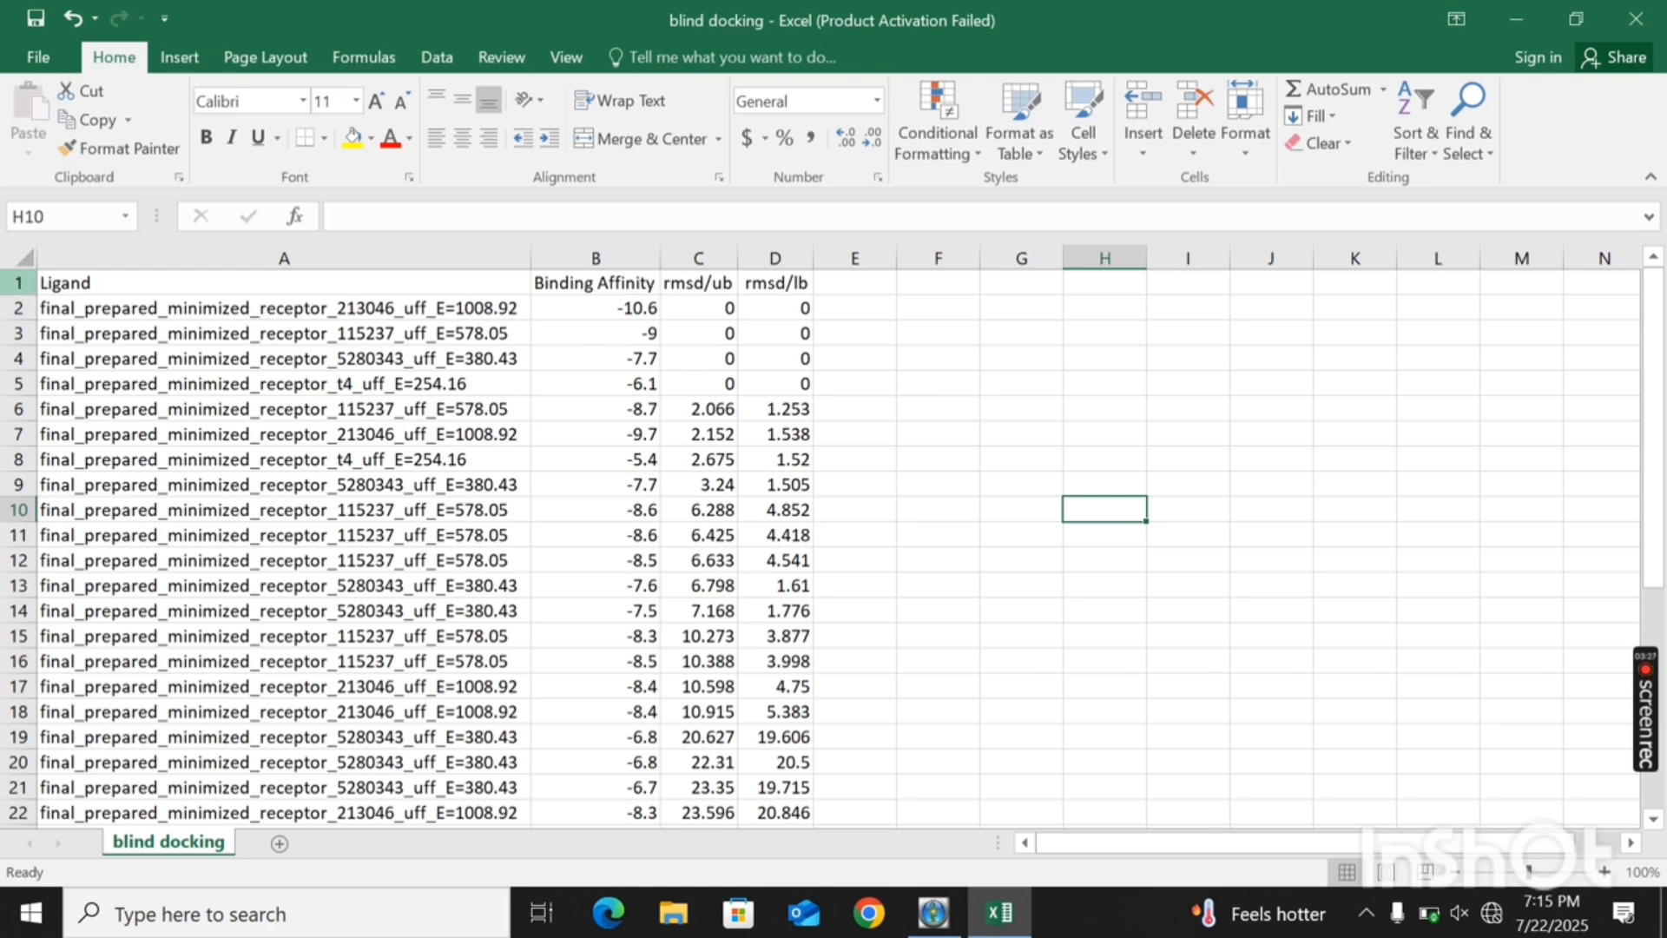
- Highlight rows 1 to 5 to review the header and the zero-RMSD pose of each ligand, and clear the selection
left_click(18, 282)
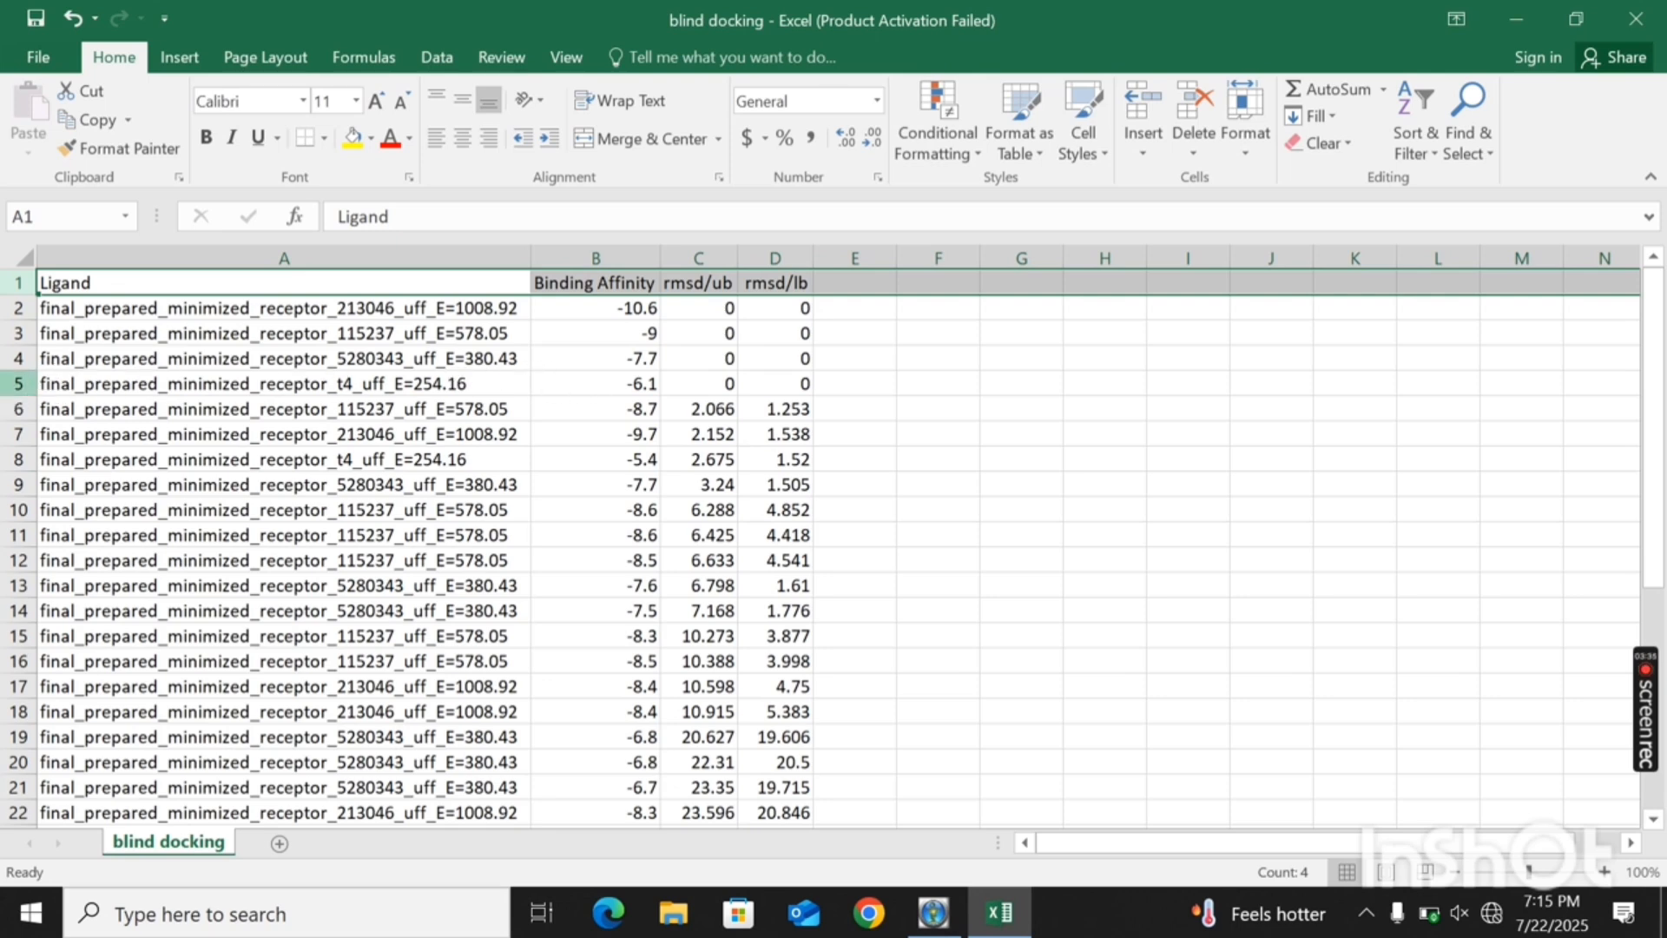
left_click(17, 383)
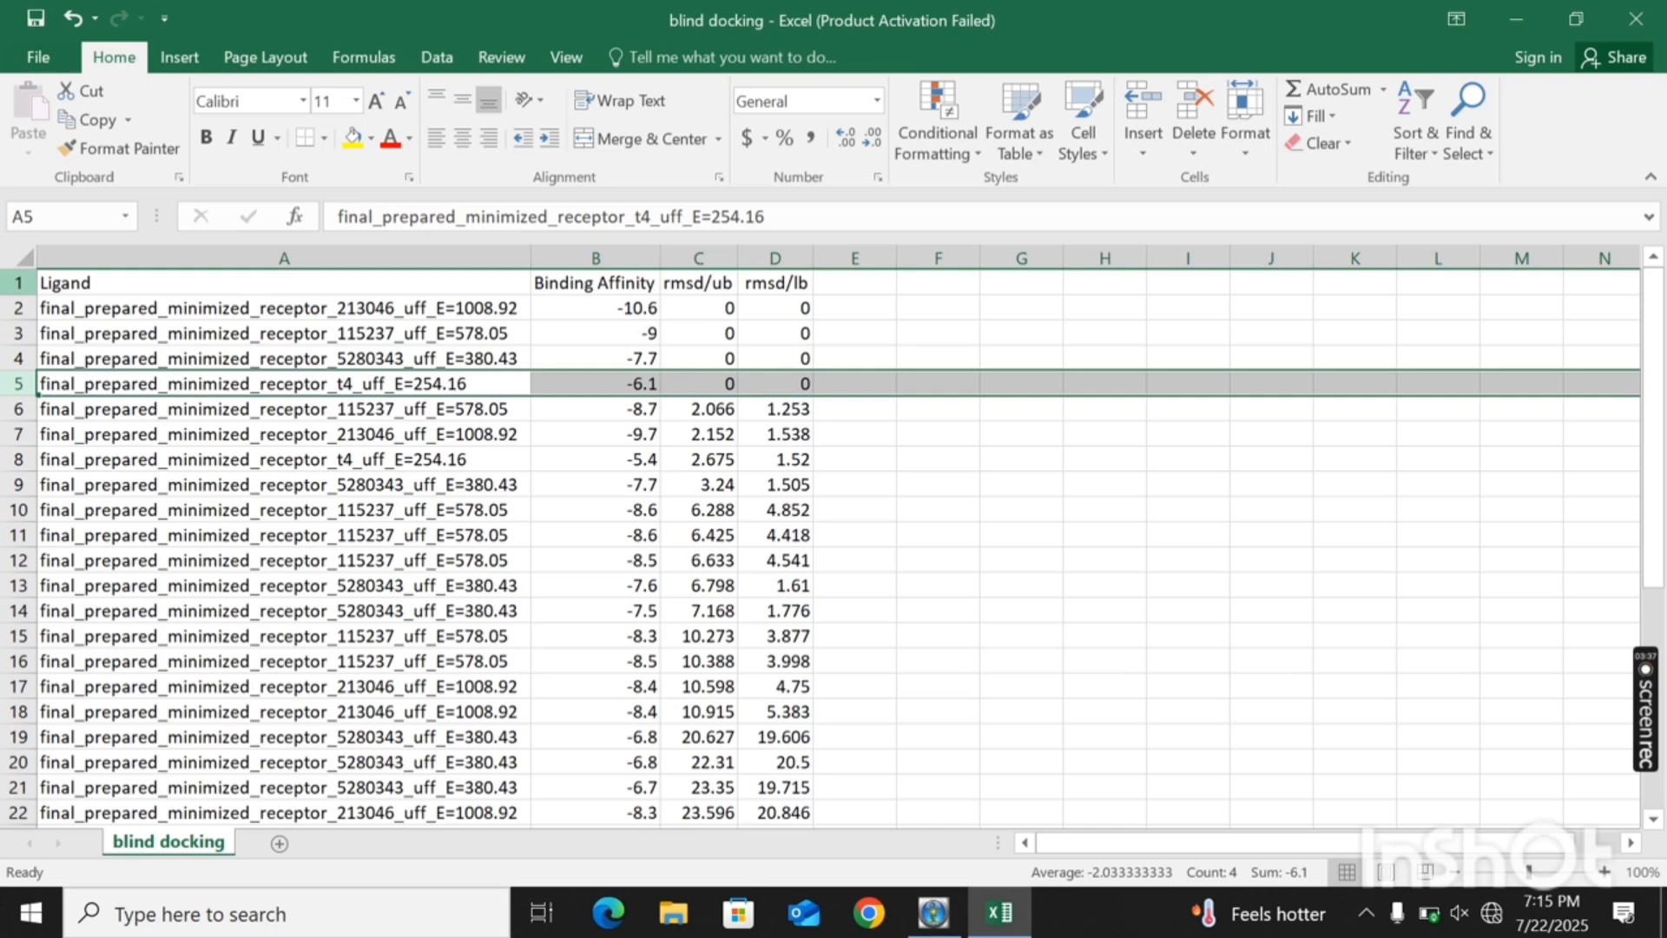
left_click(18, 283)
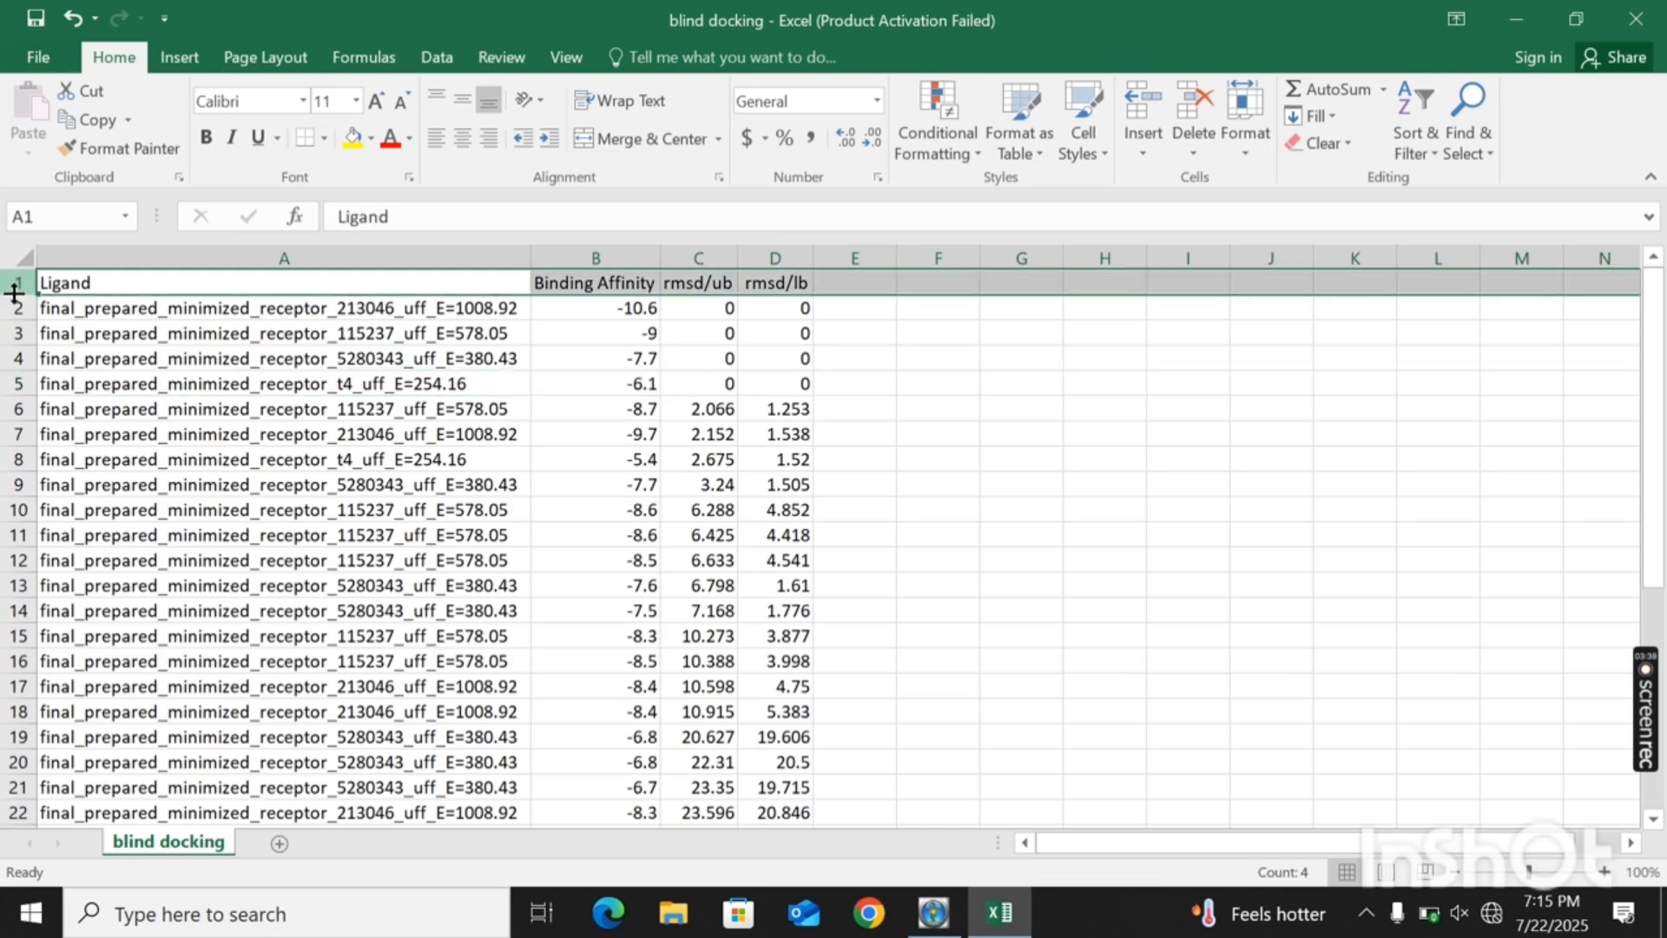
left_click(17, 382, "shift")
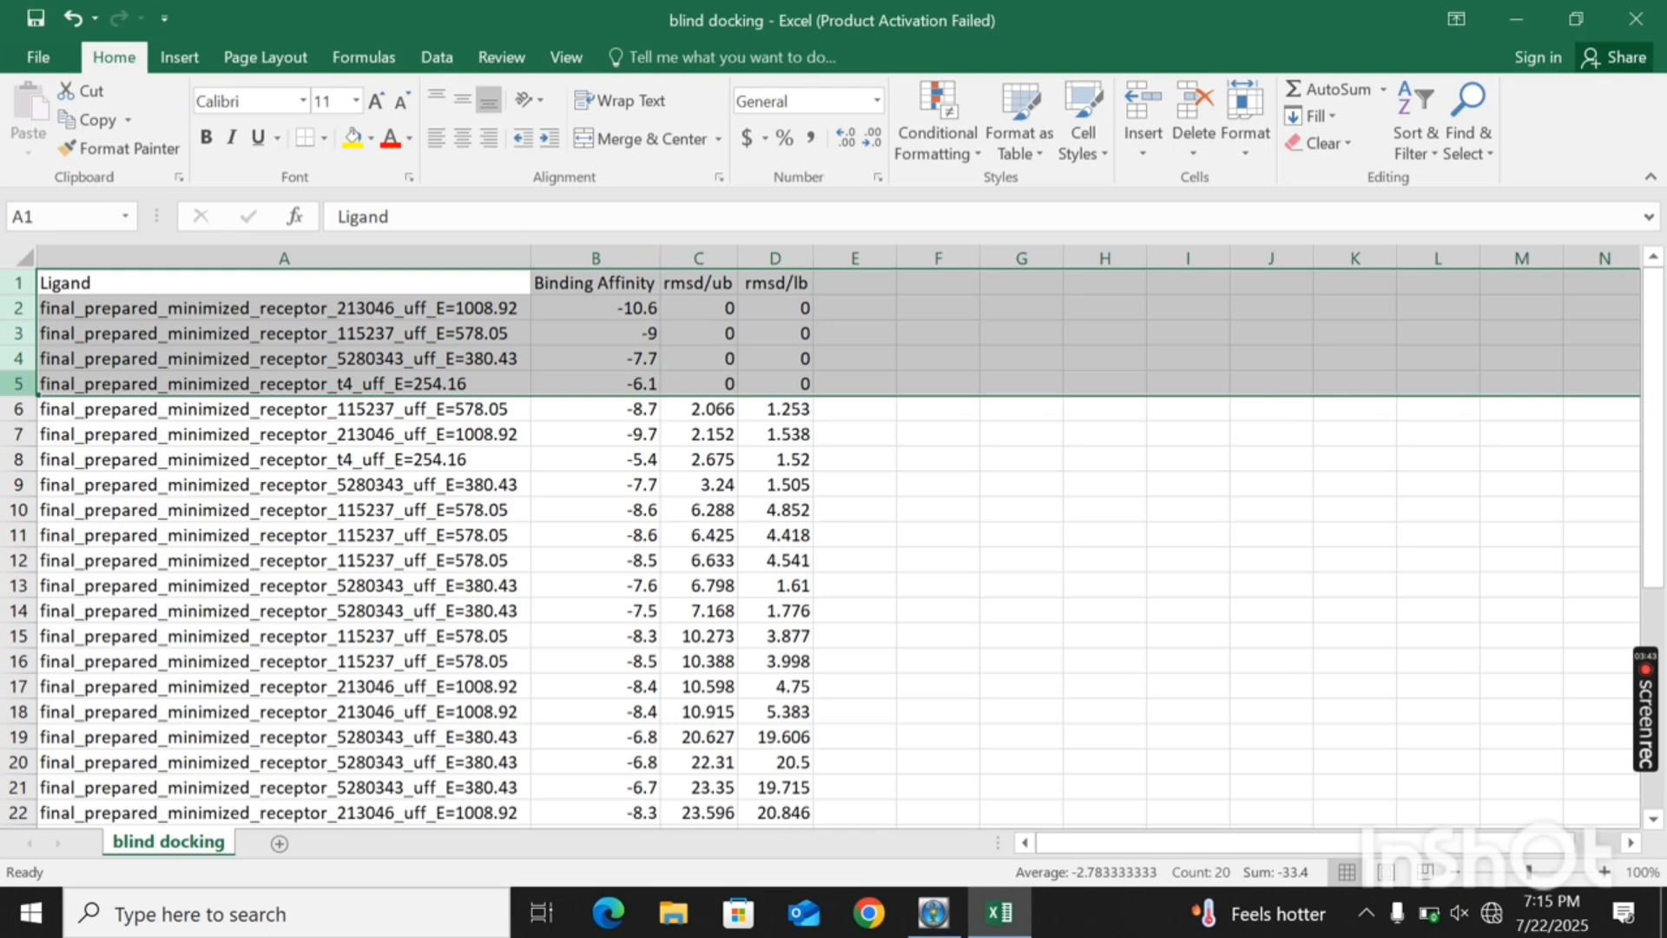
left_click(1222, 556)
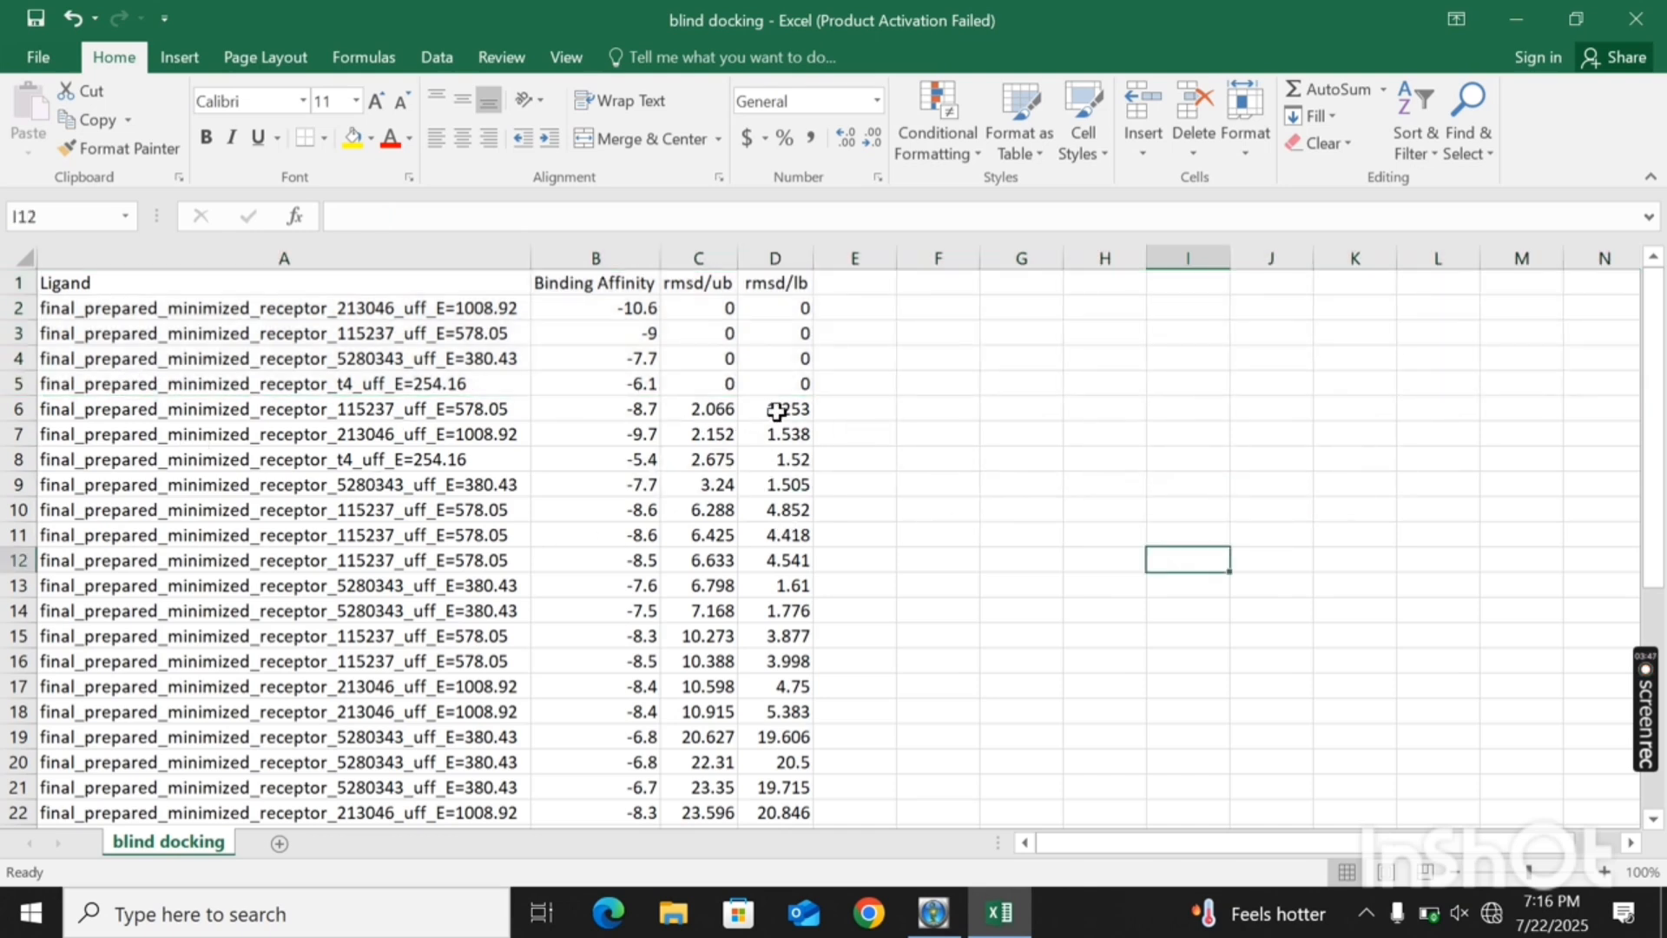
- Delete rows 6 to 37, keeping only the header and the four zero-RMSD ligand rows
left_click(17, 408)
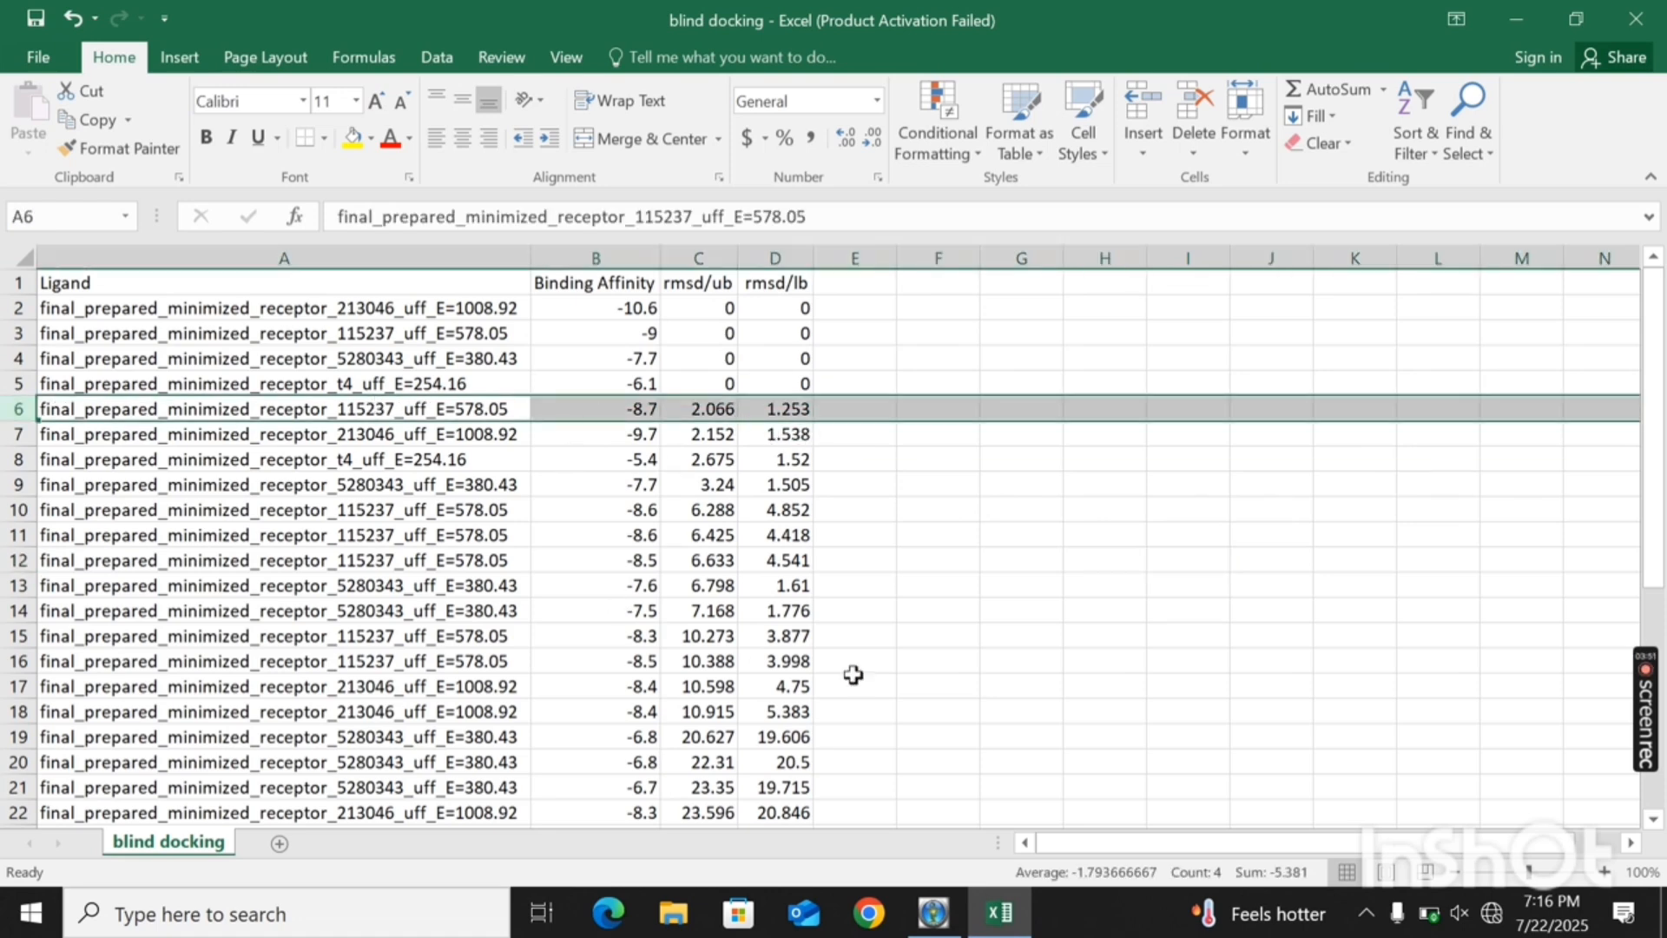
left_click_drag(1655, 538, 1662, 627)
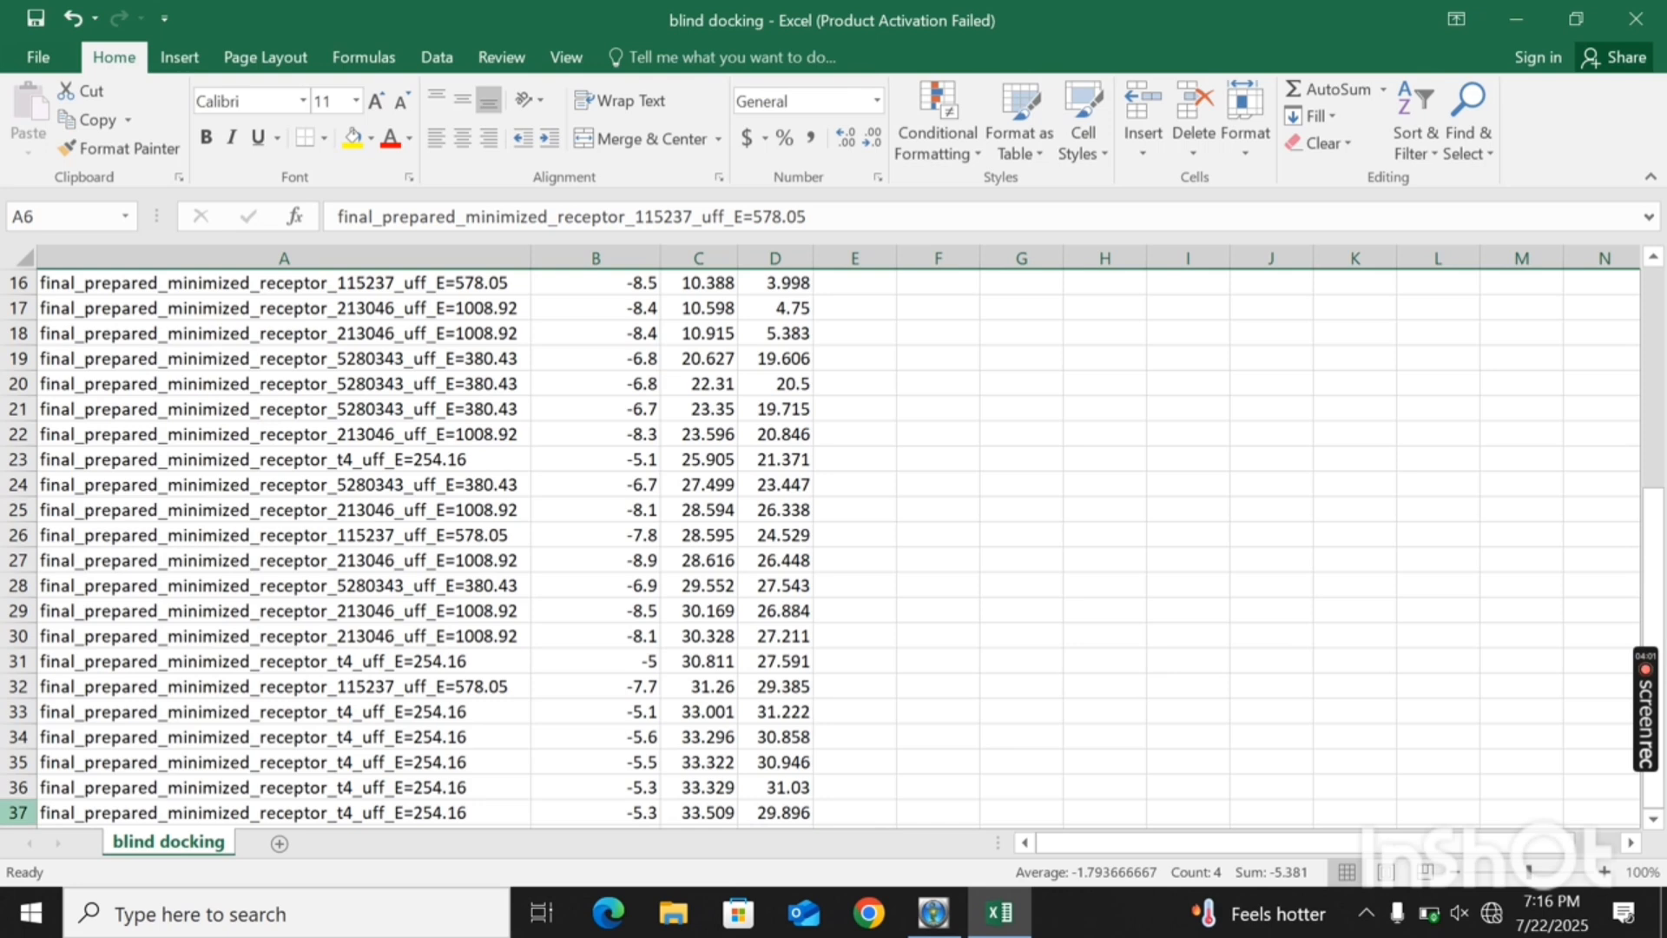
left_click(19, 809, "shift")
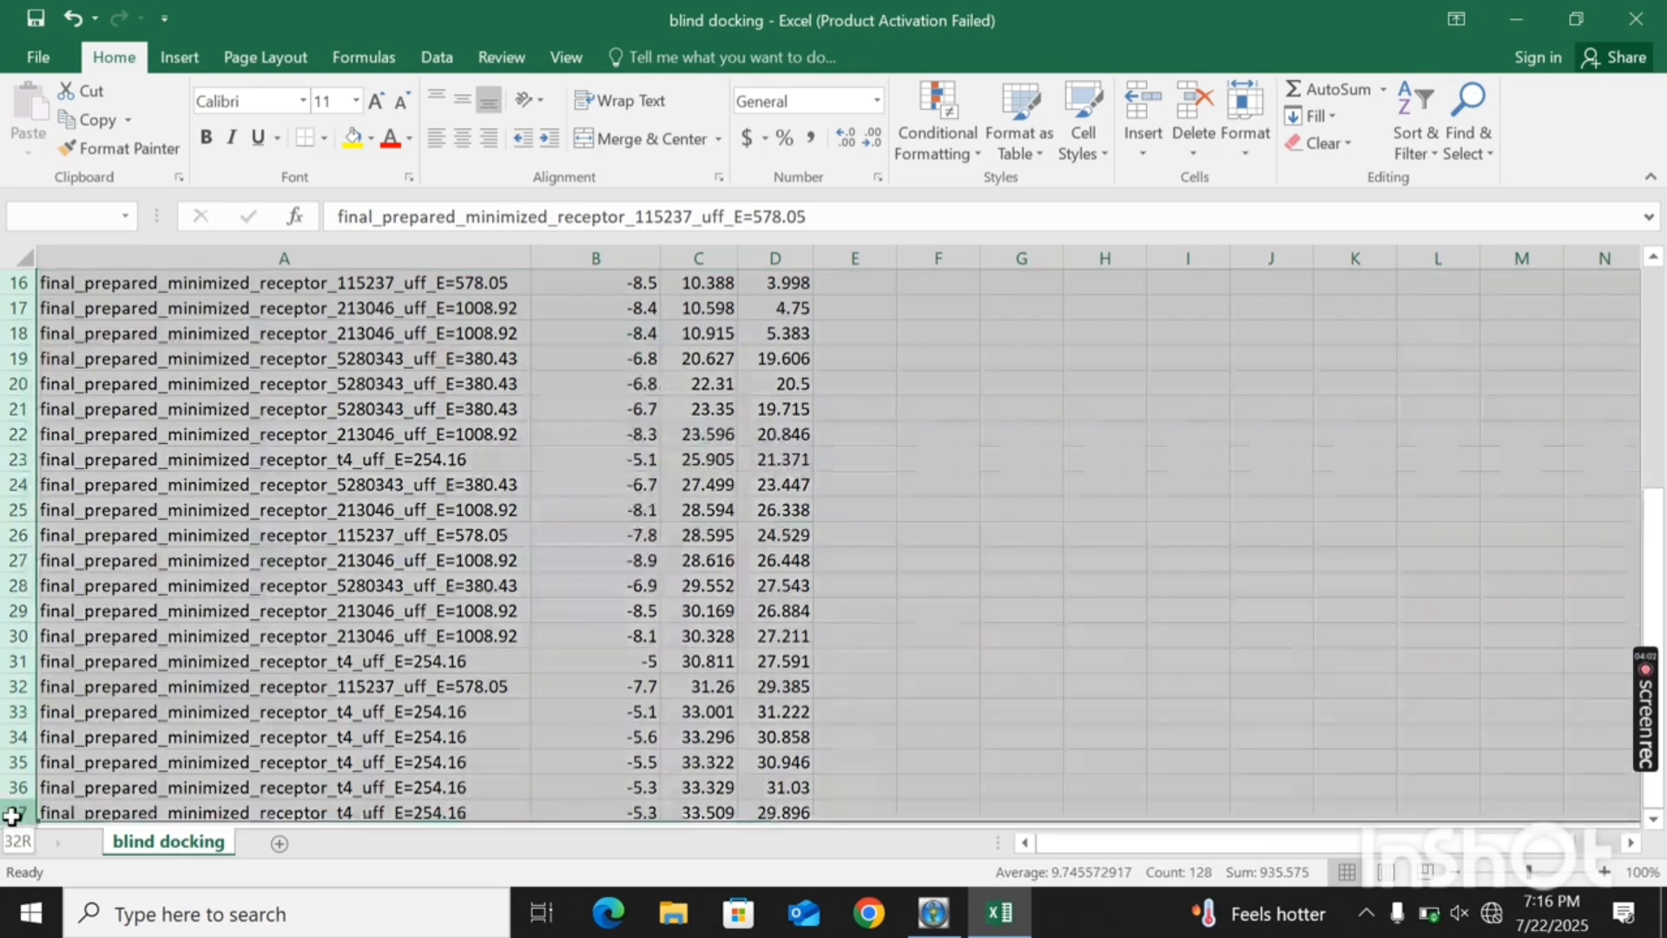
right_click(919, 589)
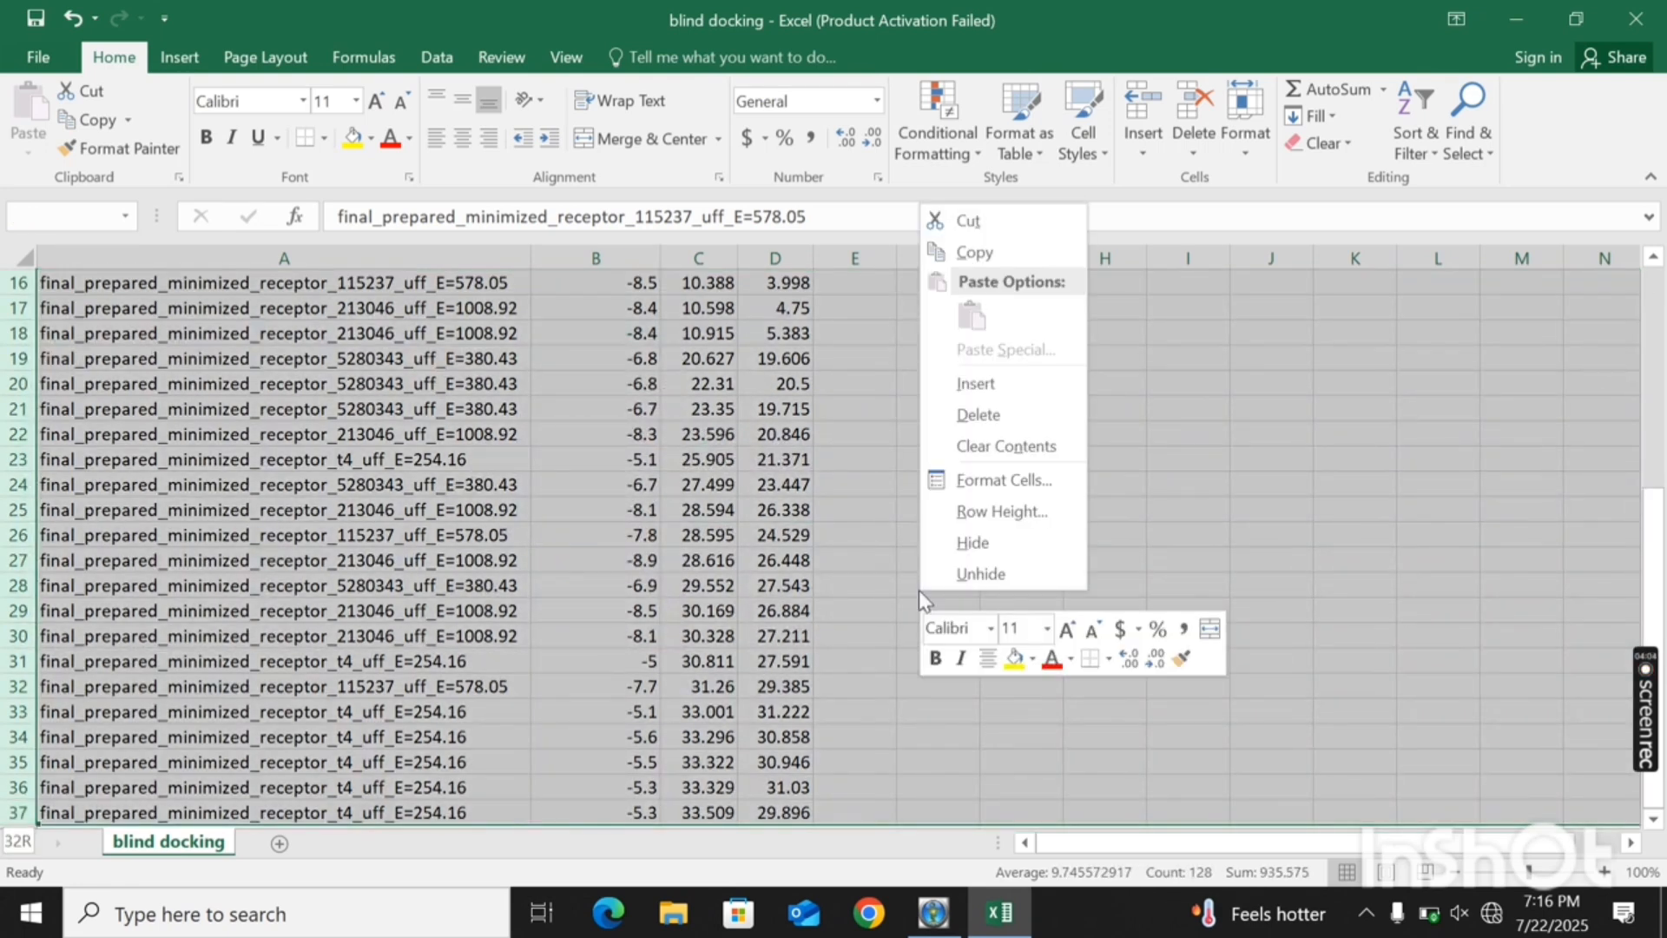
left_click(986, 415)
left_click(1041, 536)
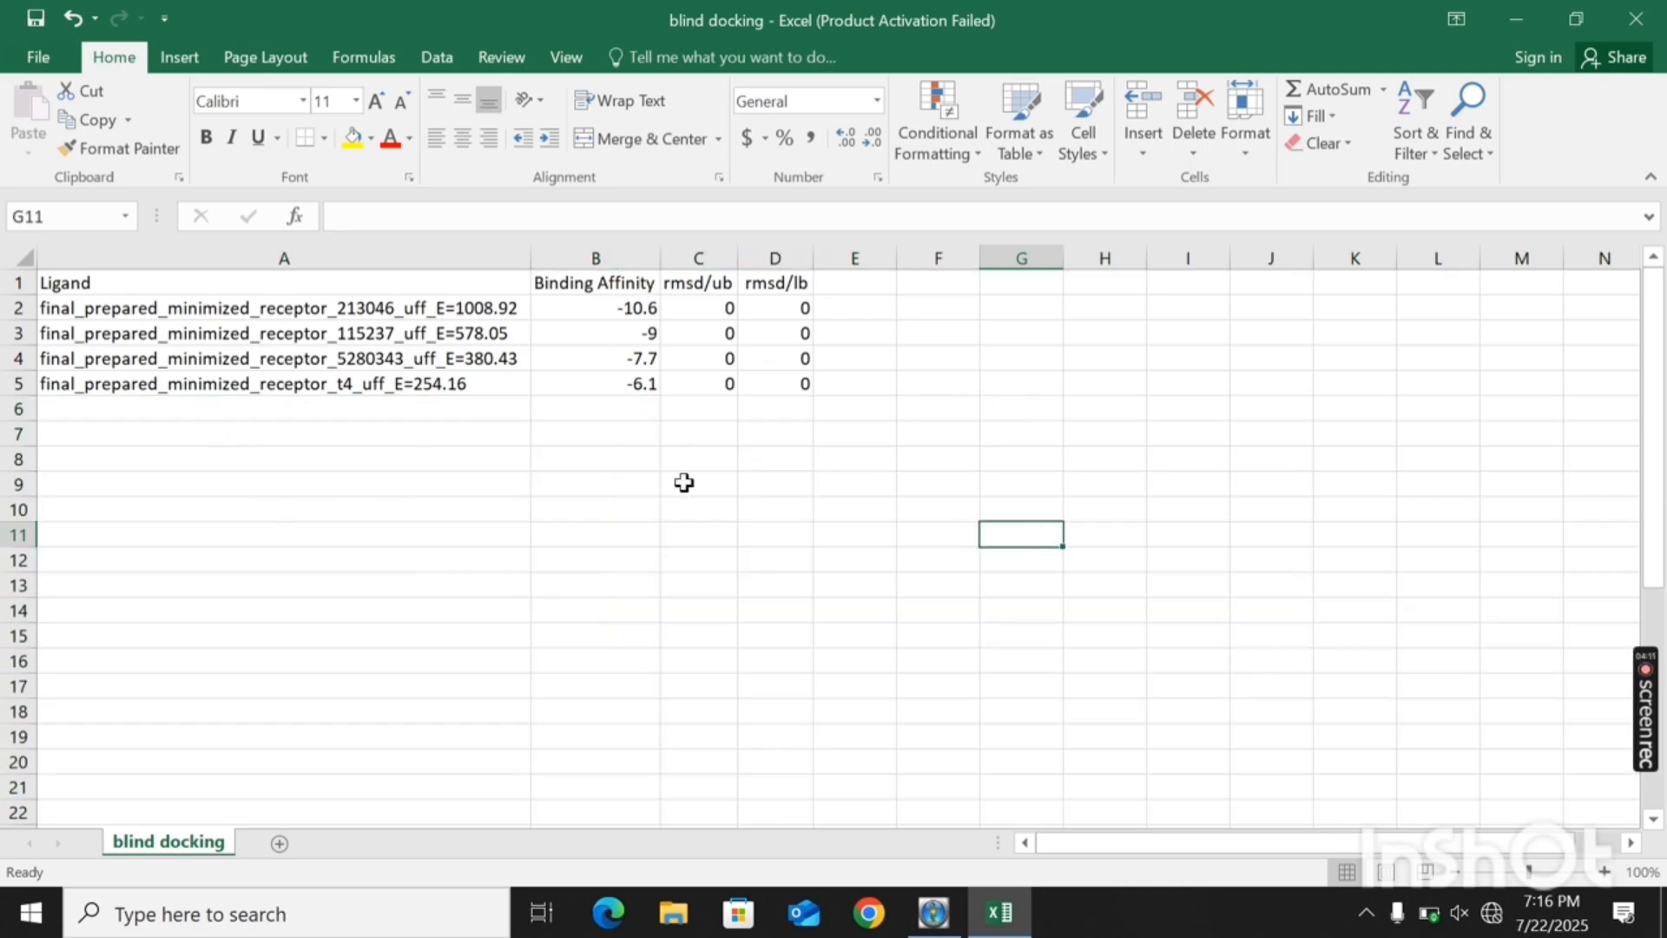
- Save the filtered sheet to the Desktop as "sorted final results" in CSV (Comma delimited) format, keeping that format
left_click(37, 57)
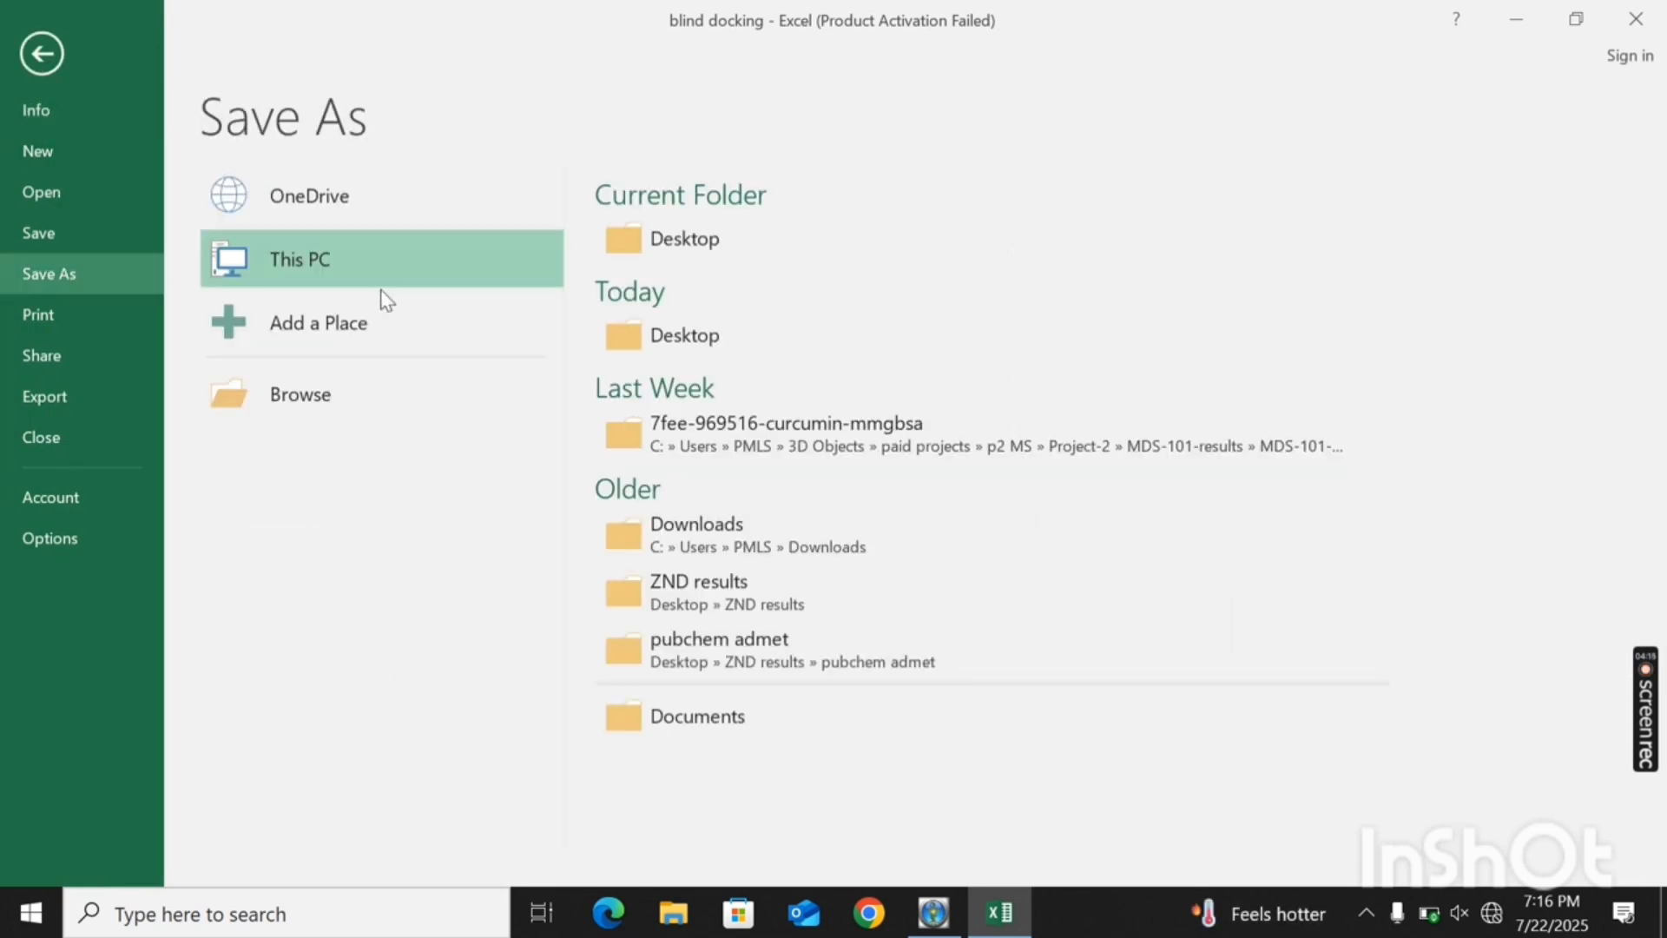
left_click(726, 254)
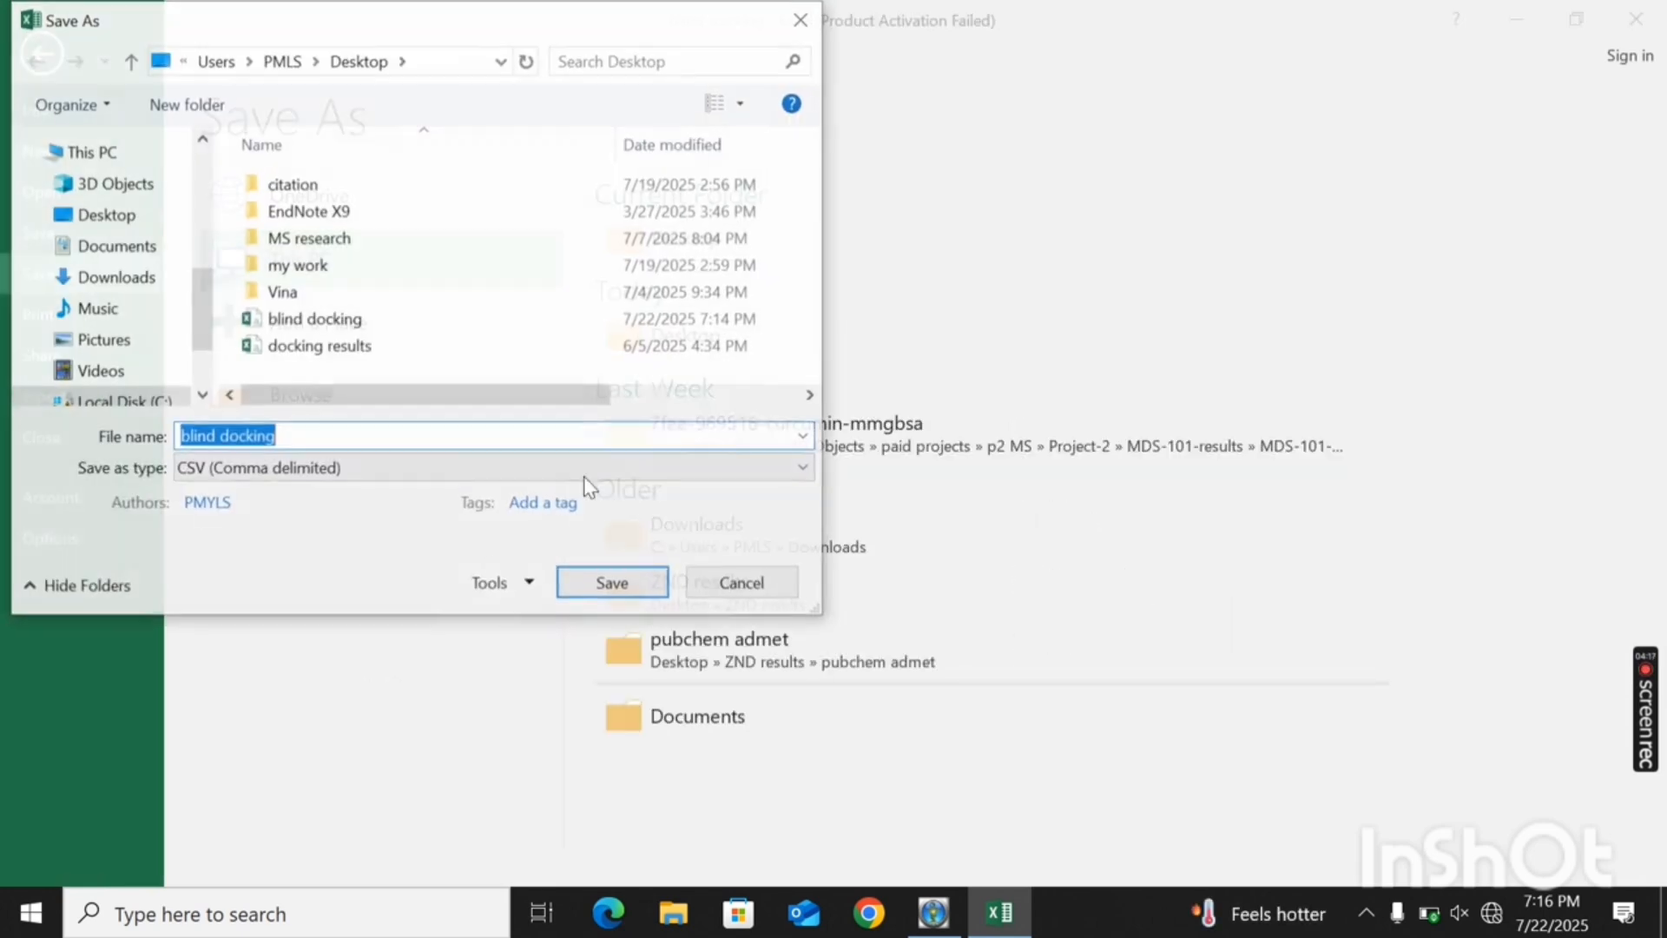
key("BackSpace")
type("sorted results")
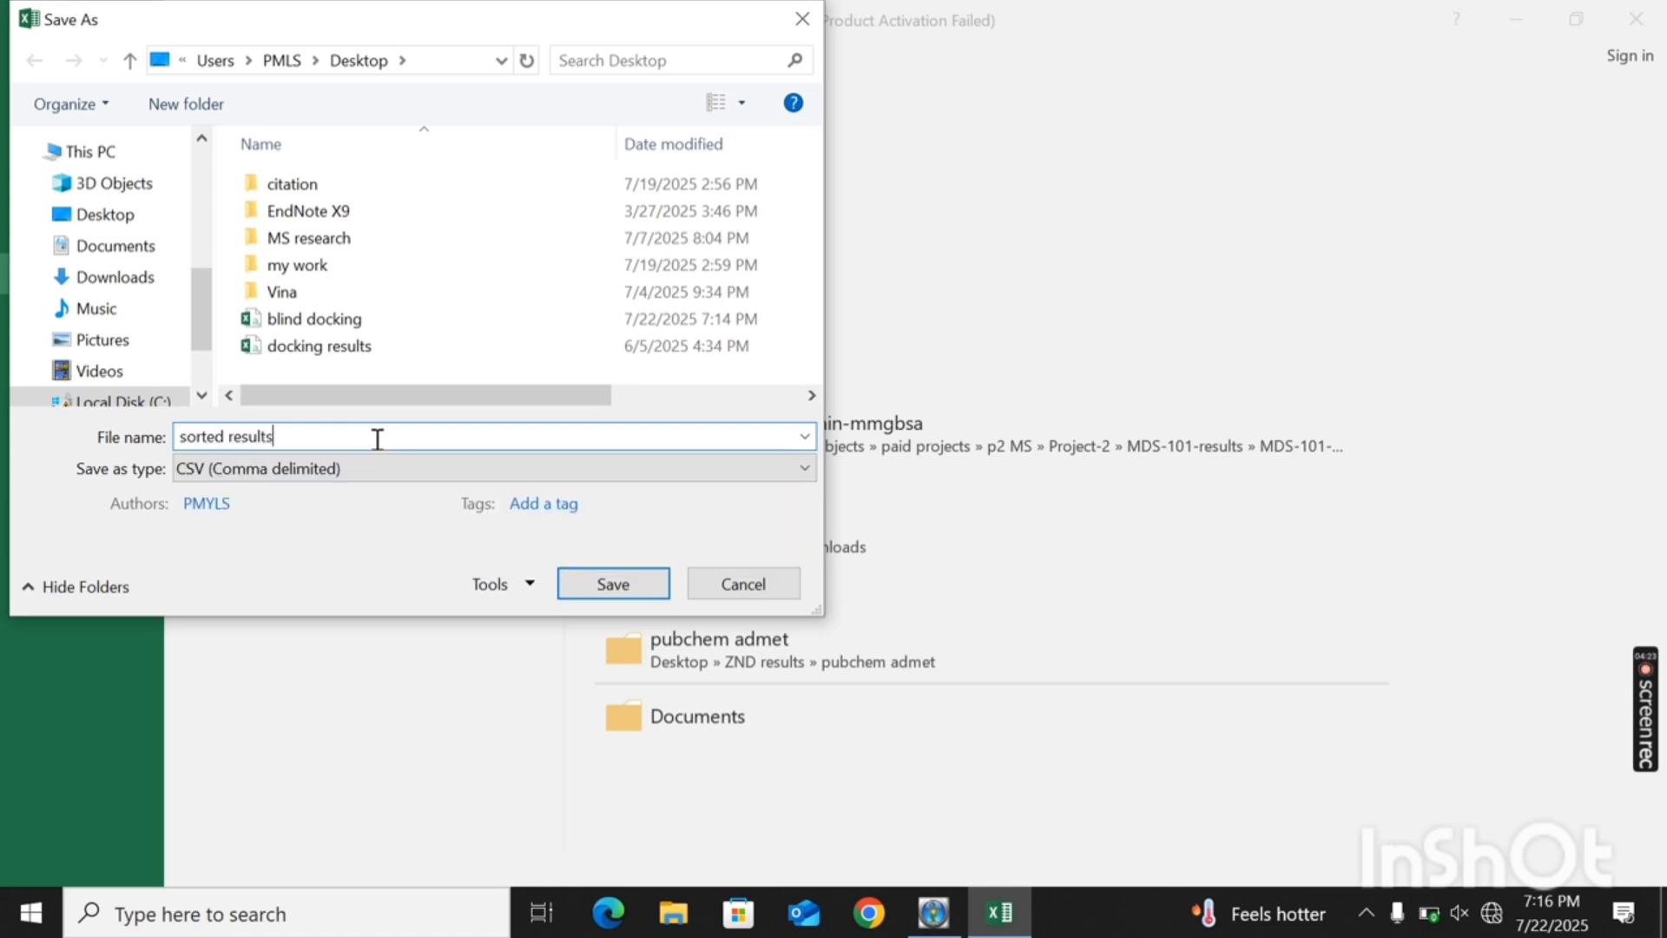
left_click(225, 437)
type("final")
left_click(133, 223)
left_click(613, 583)
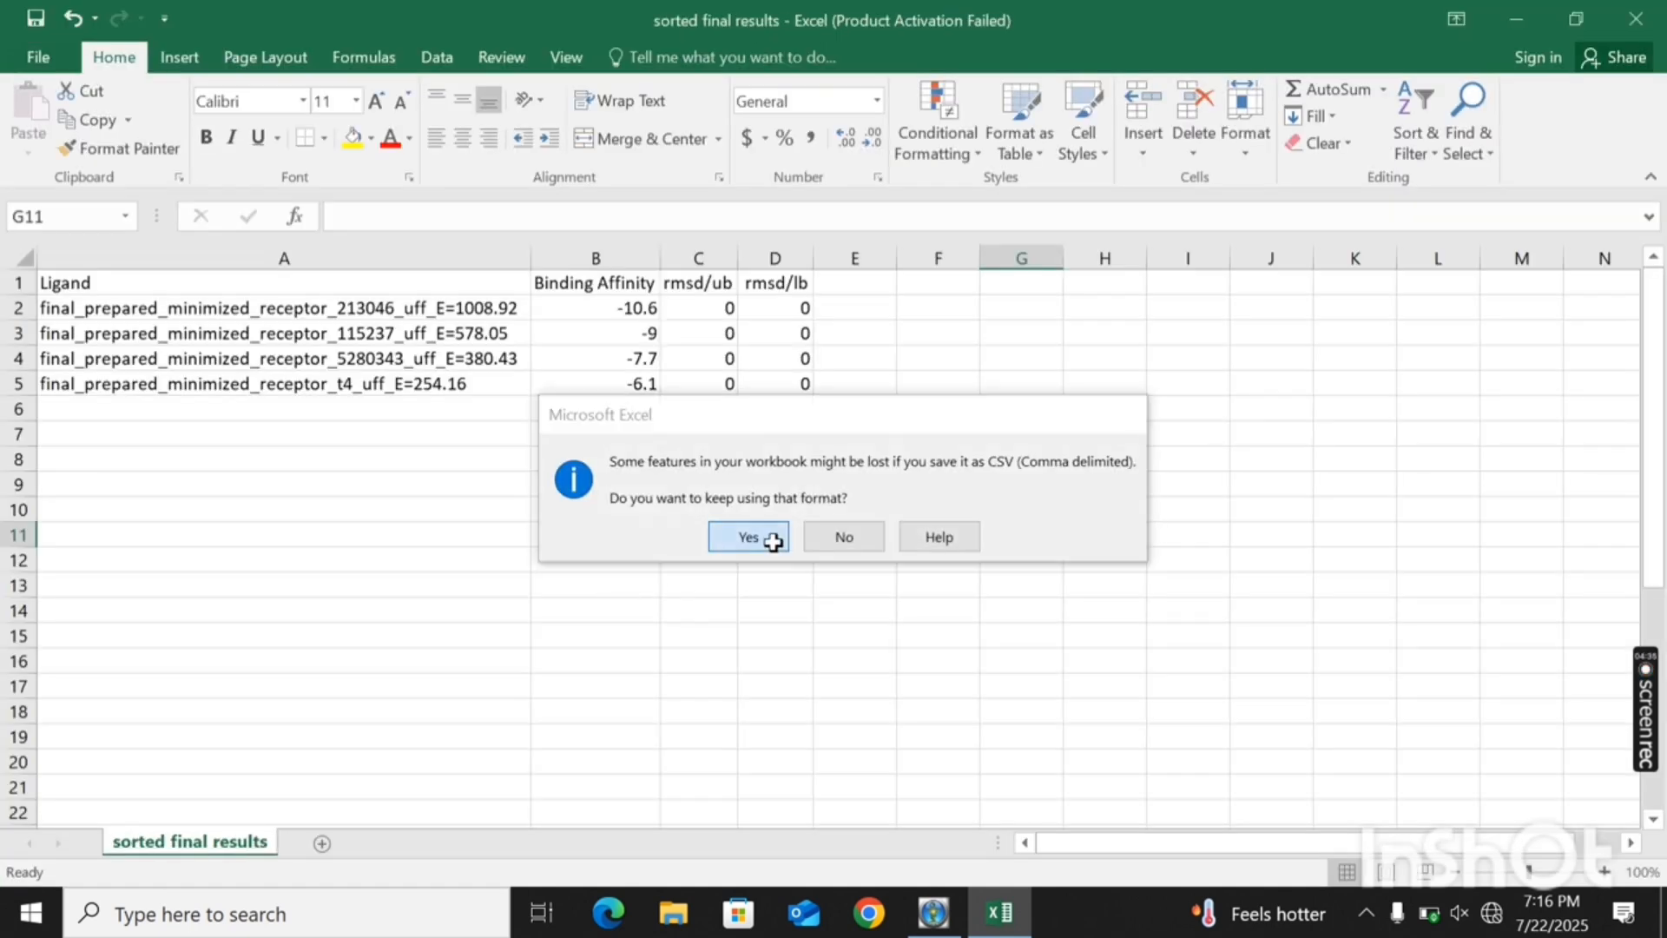
left_click(773, 544)
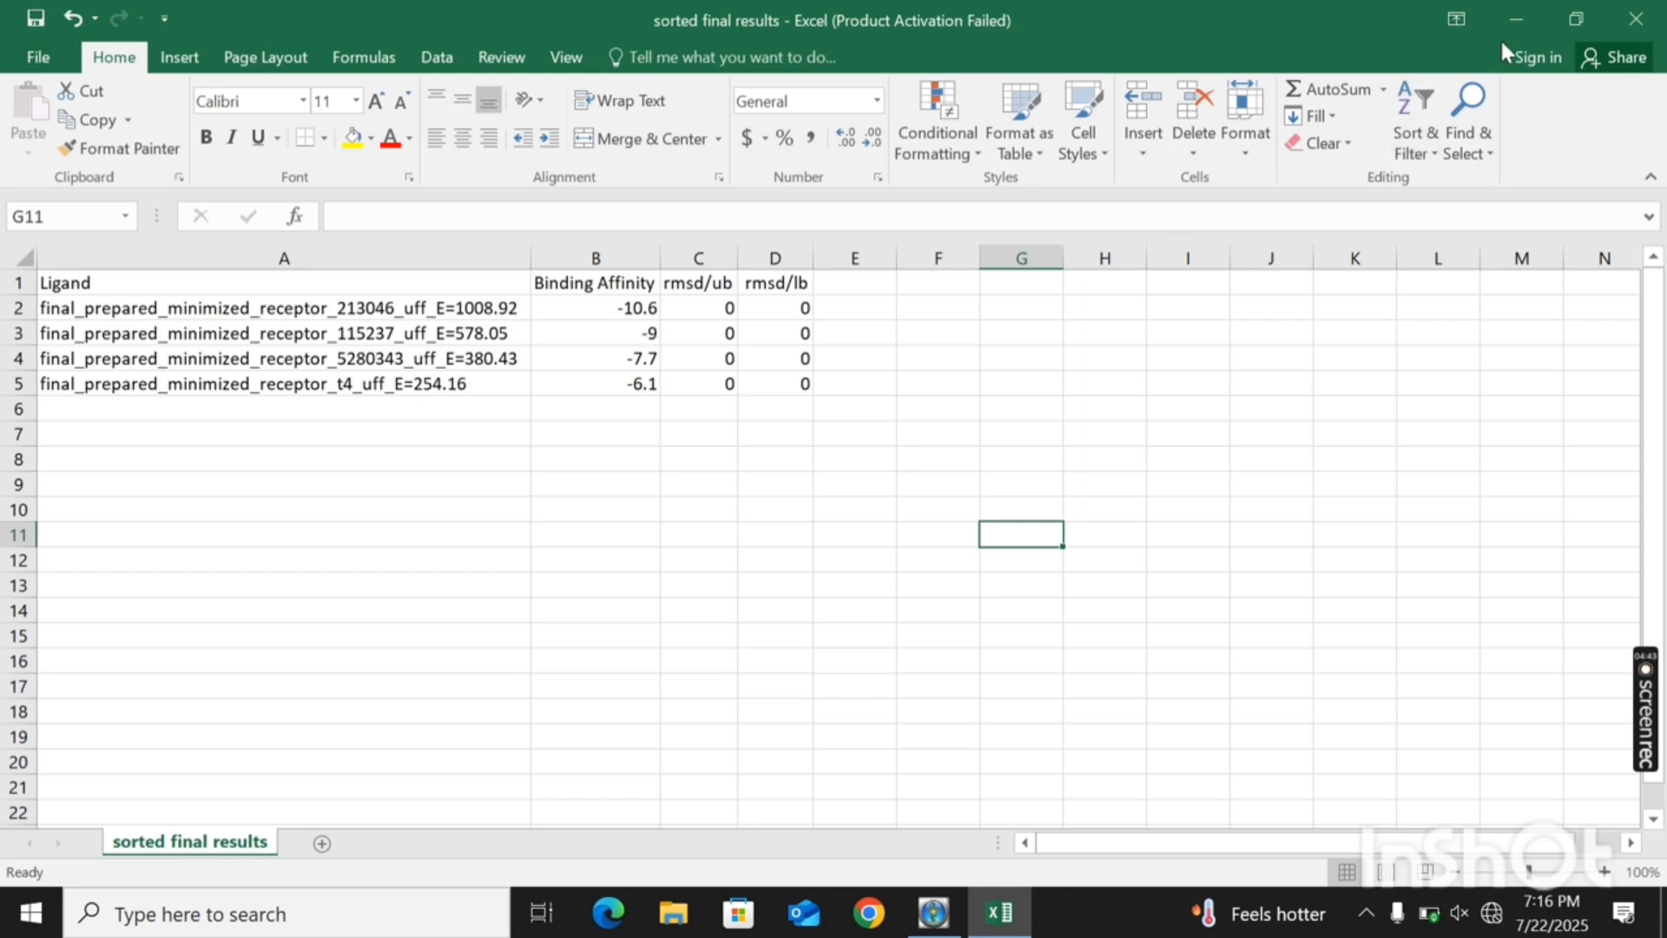
- Minimize Excel, find and open Pymol2 Prompt through Windows search, and launch PyMOL by running the pymol command
left_click(1533, 17)
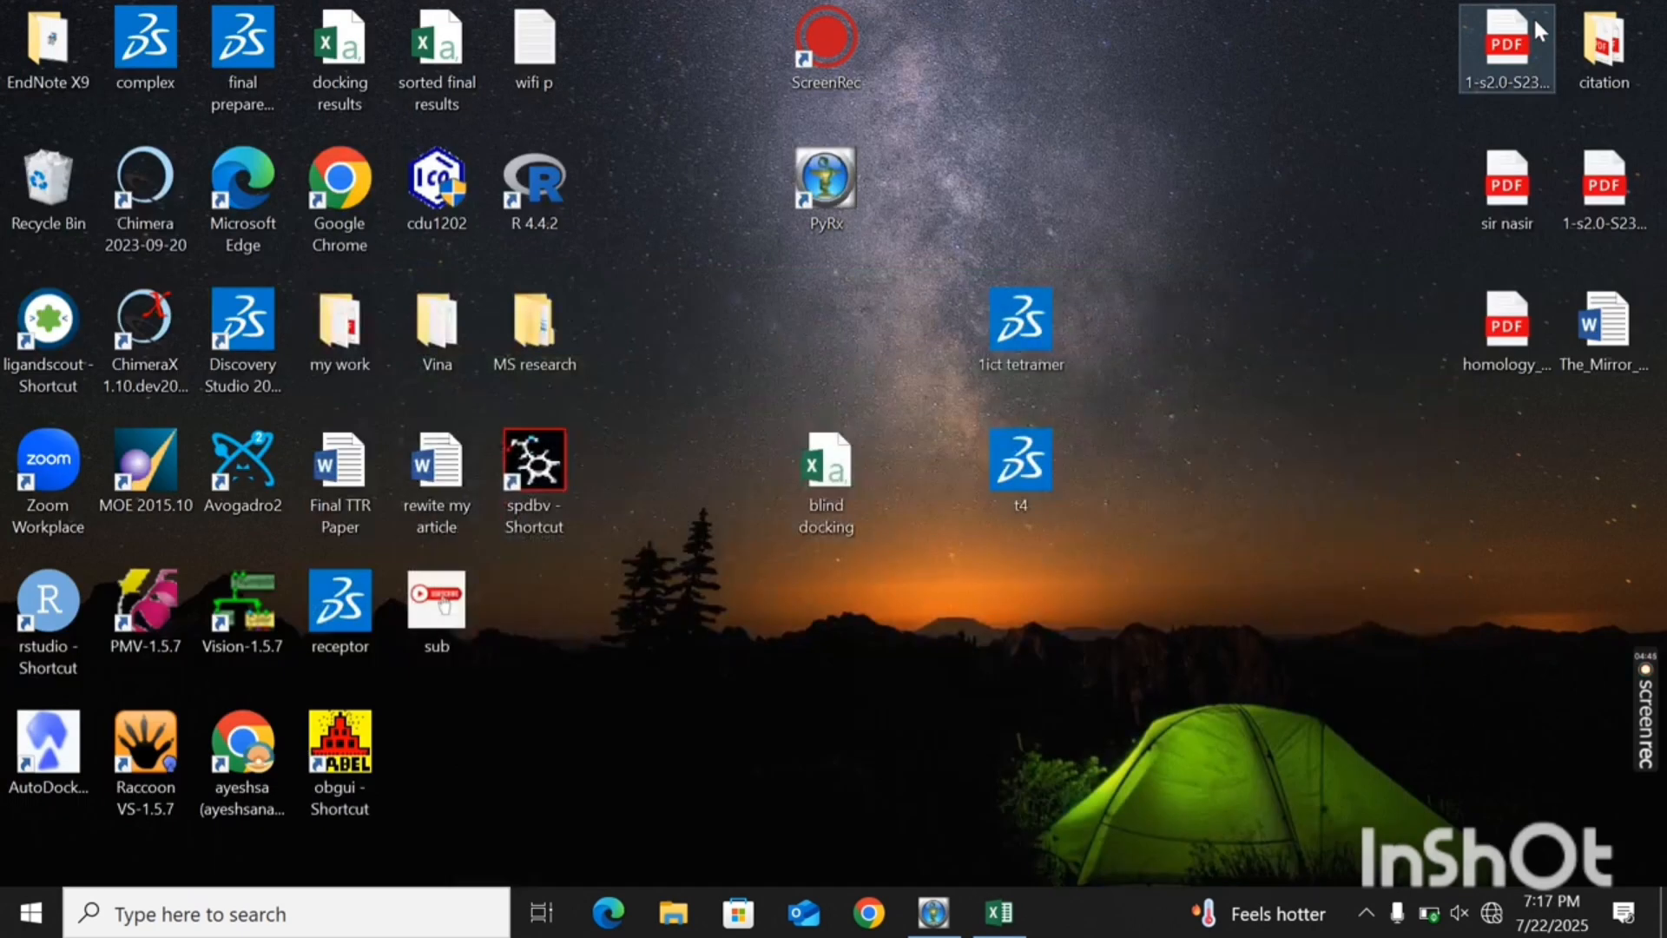
right_click(1280, 248)
left_click(1335, 333)
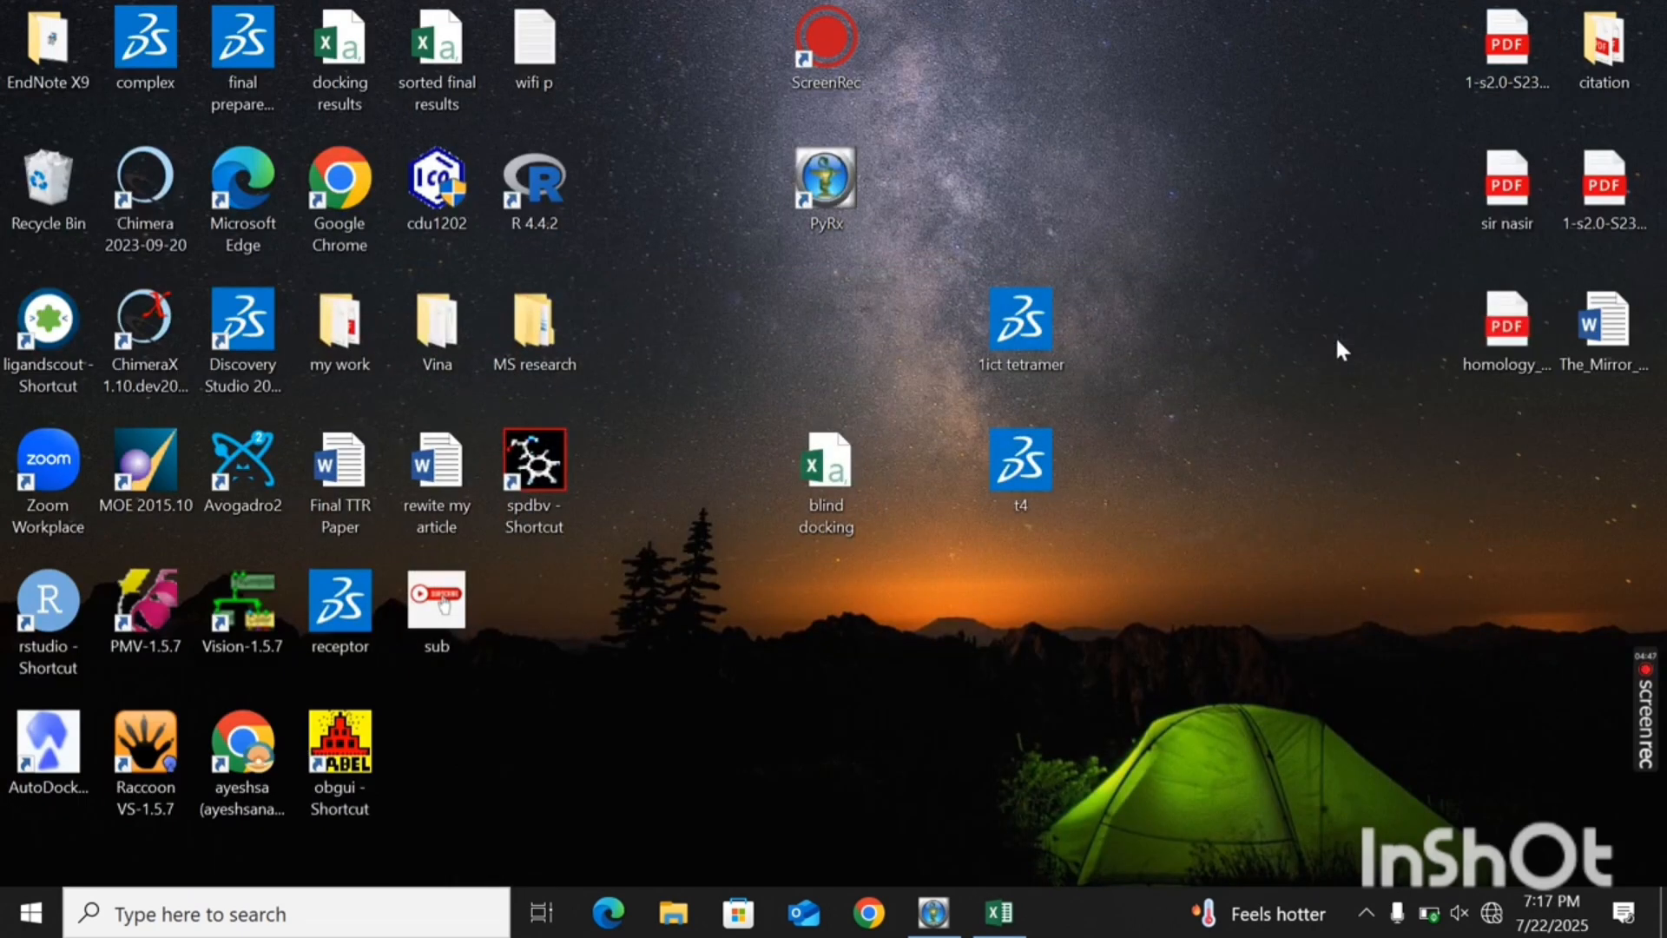
left_click(426, 922)
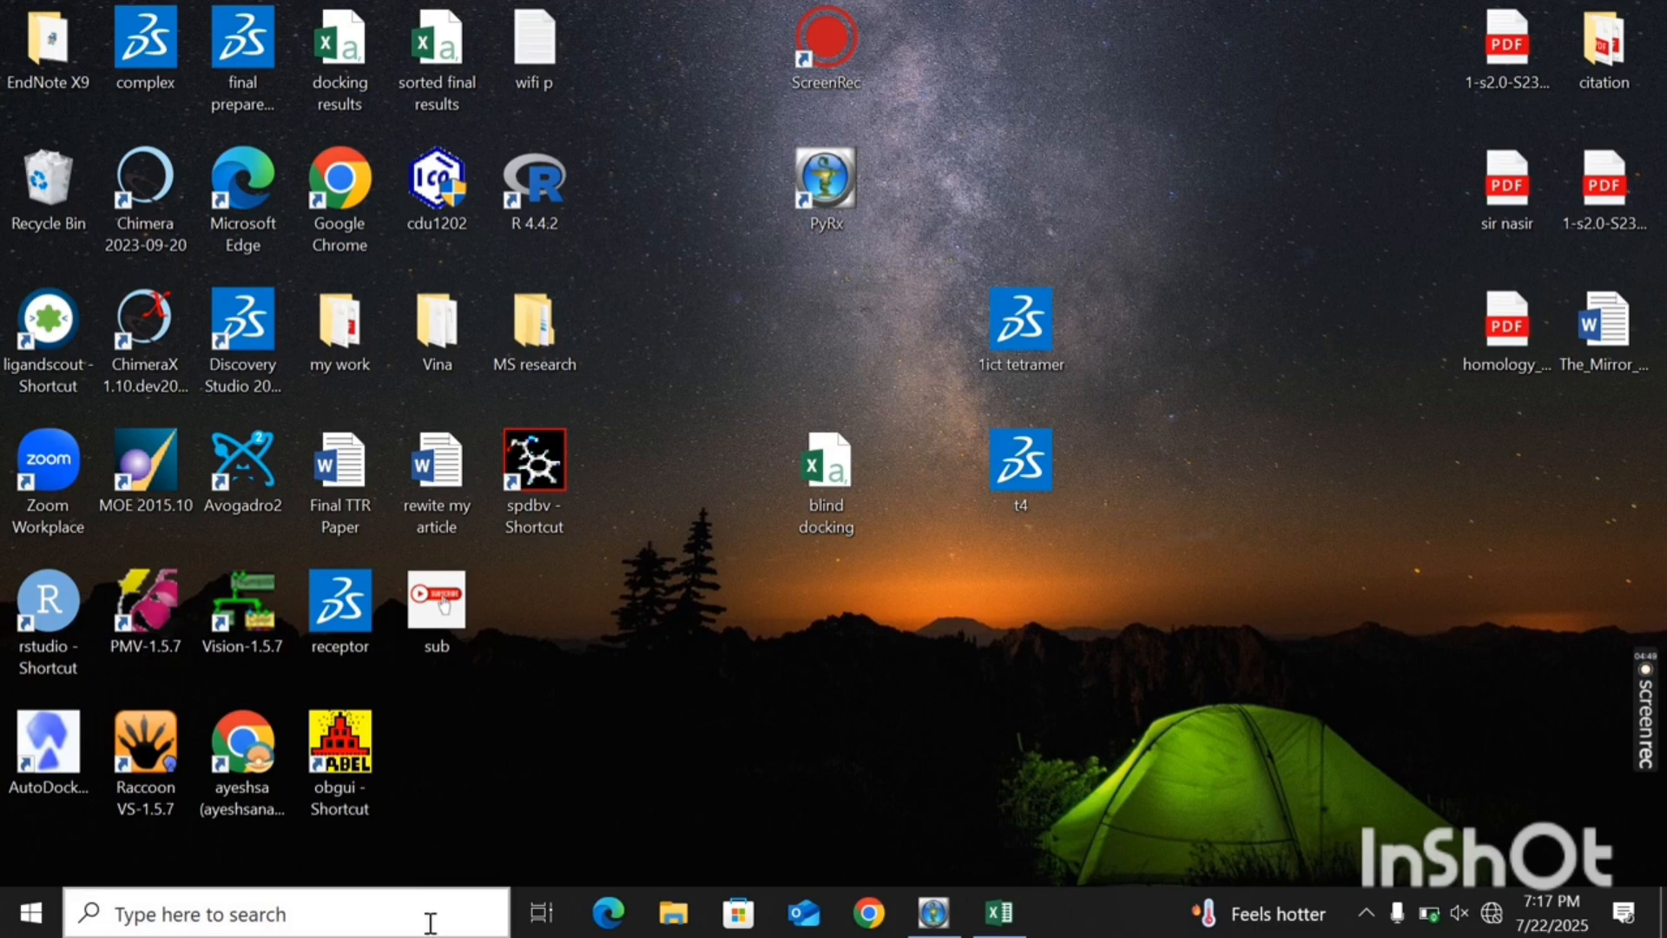
type("pymol")
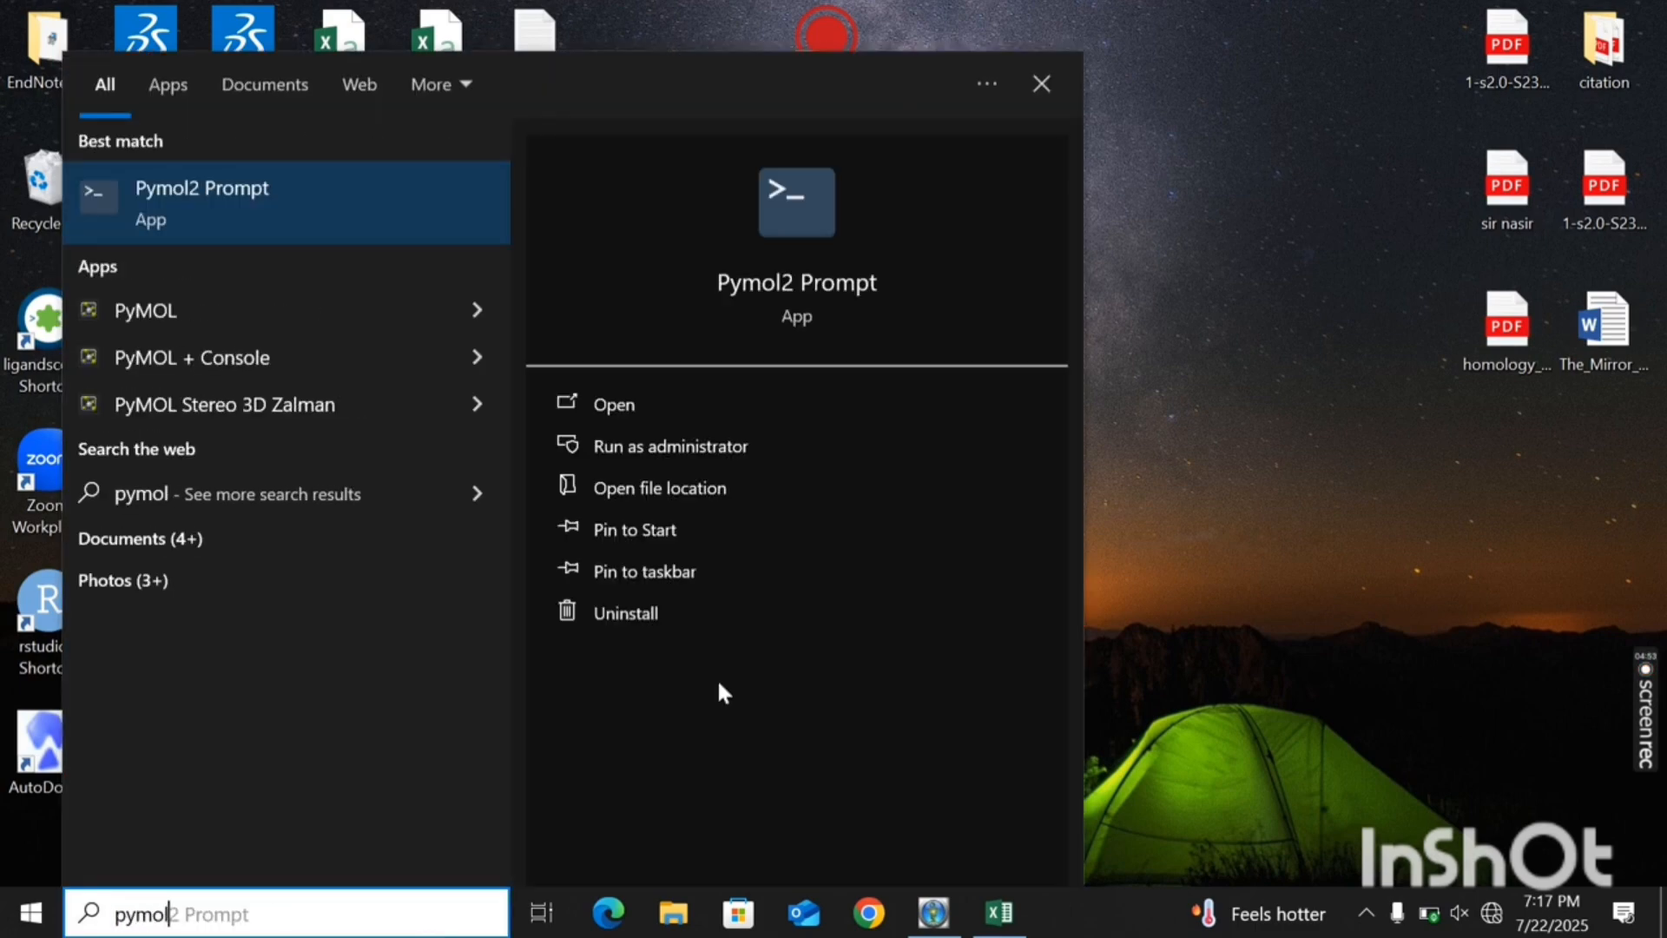
left_click(746, 403)
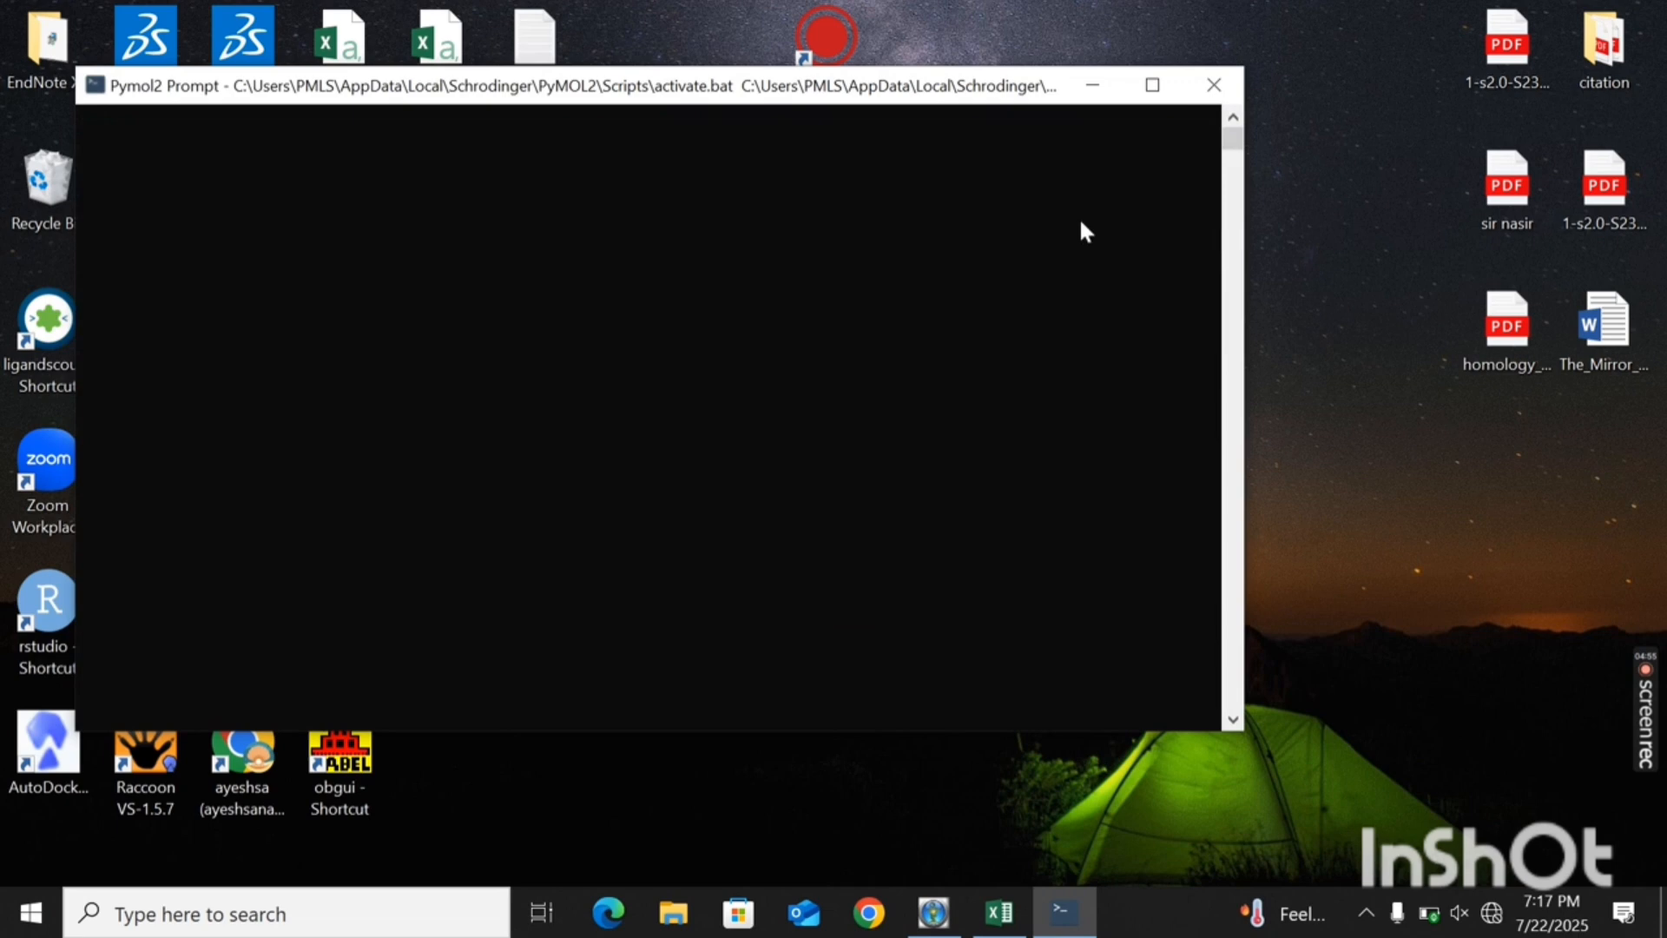
left_click(1153, 84)
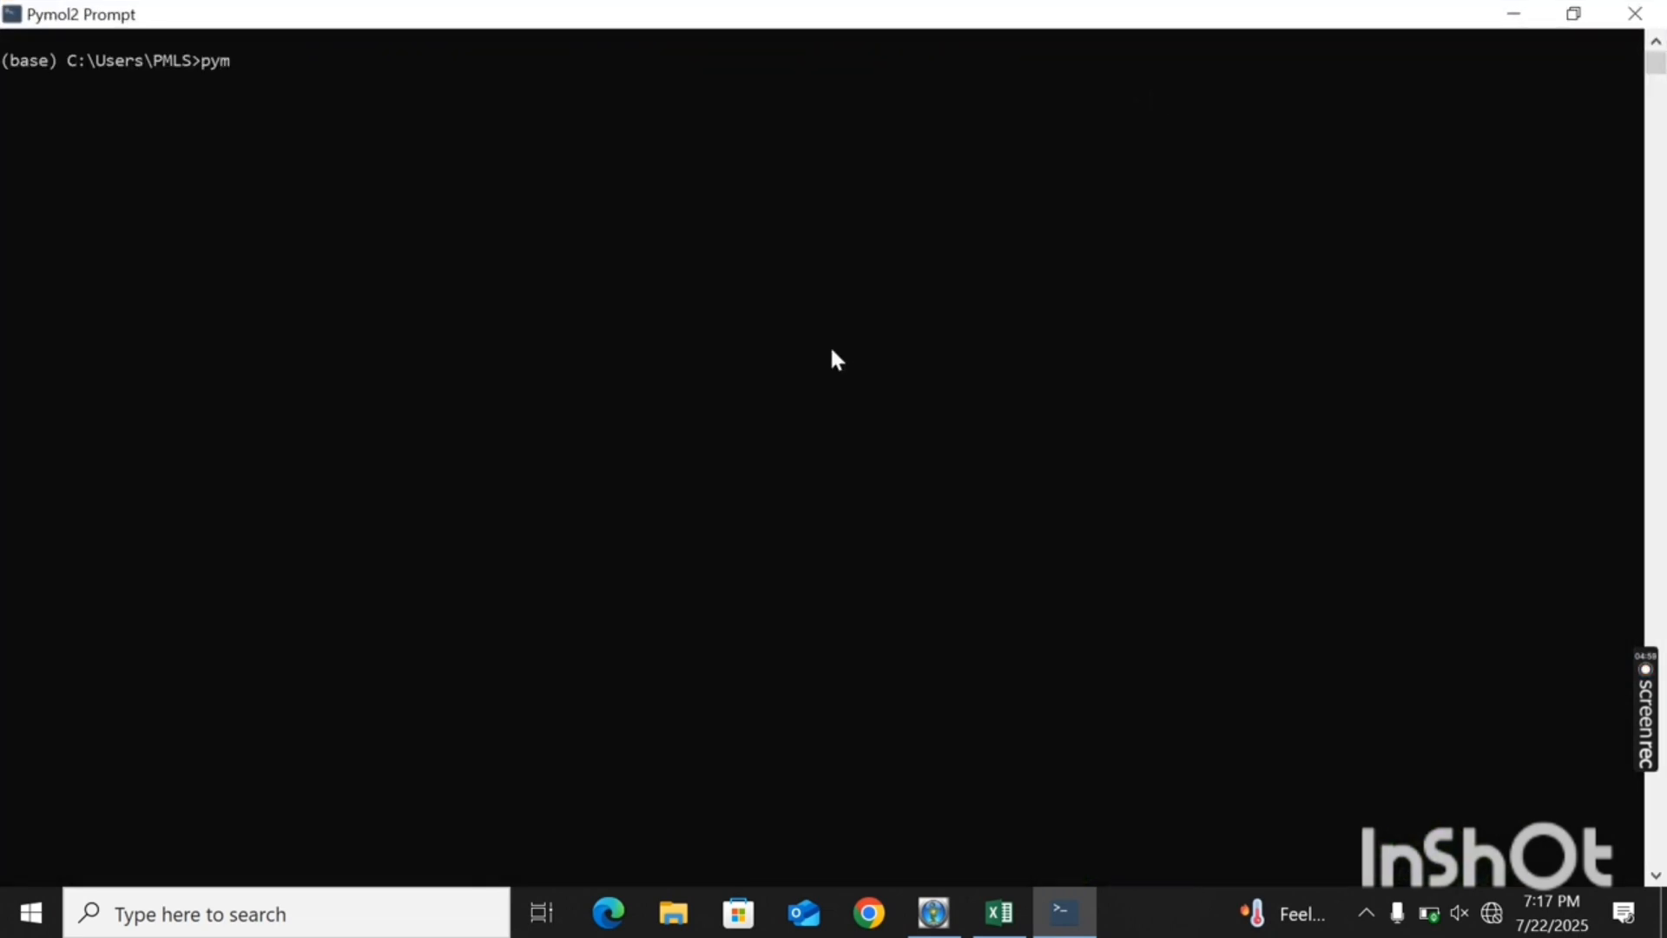
type("pymol")
key("Return")
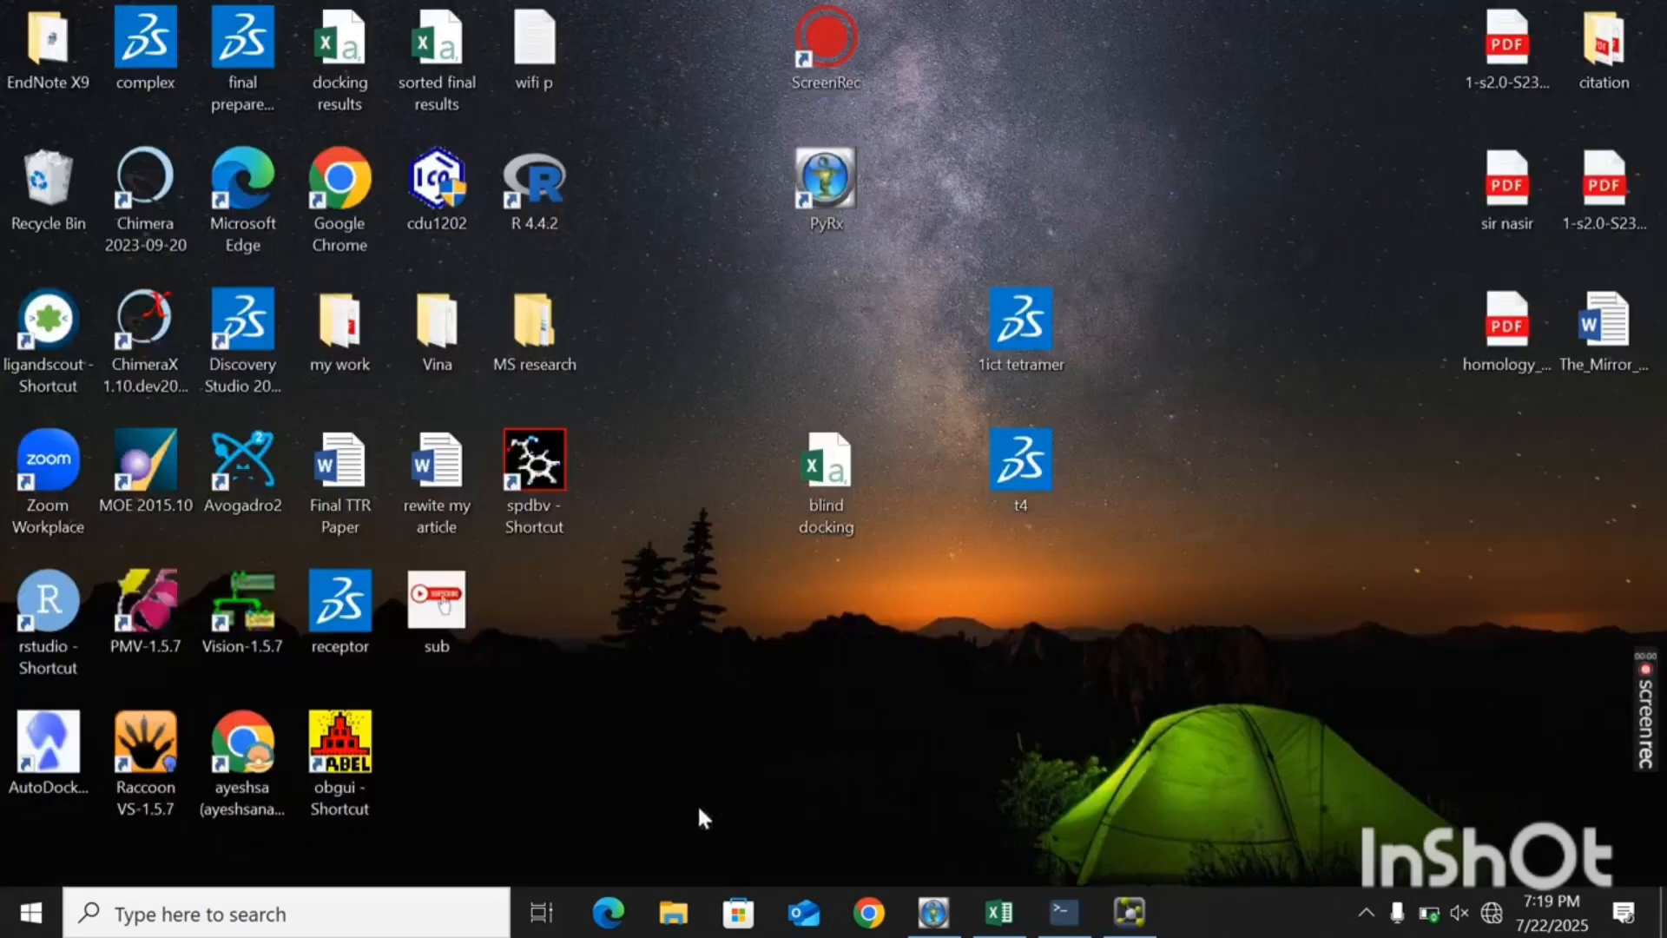
- In File Explorer, open .mgltools\PyRx\Macromolecules\final_prepared_minimized_receptor inside the user's profile folder on drive C
left_click(674, 913)
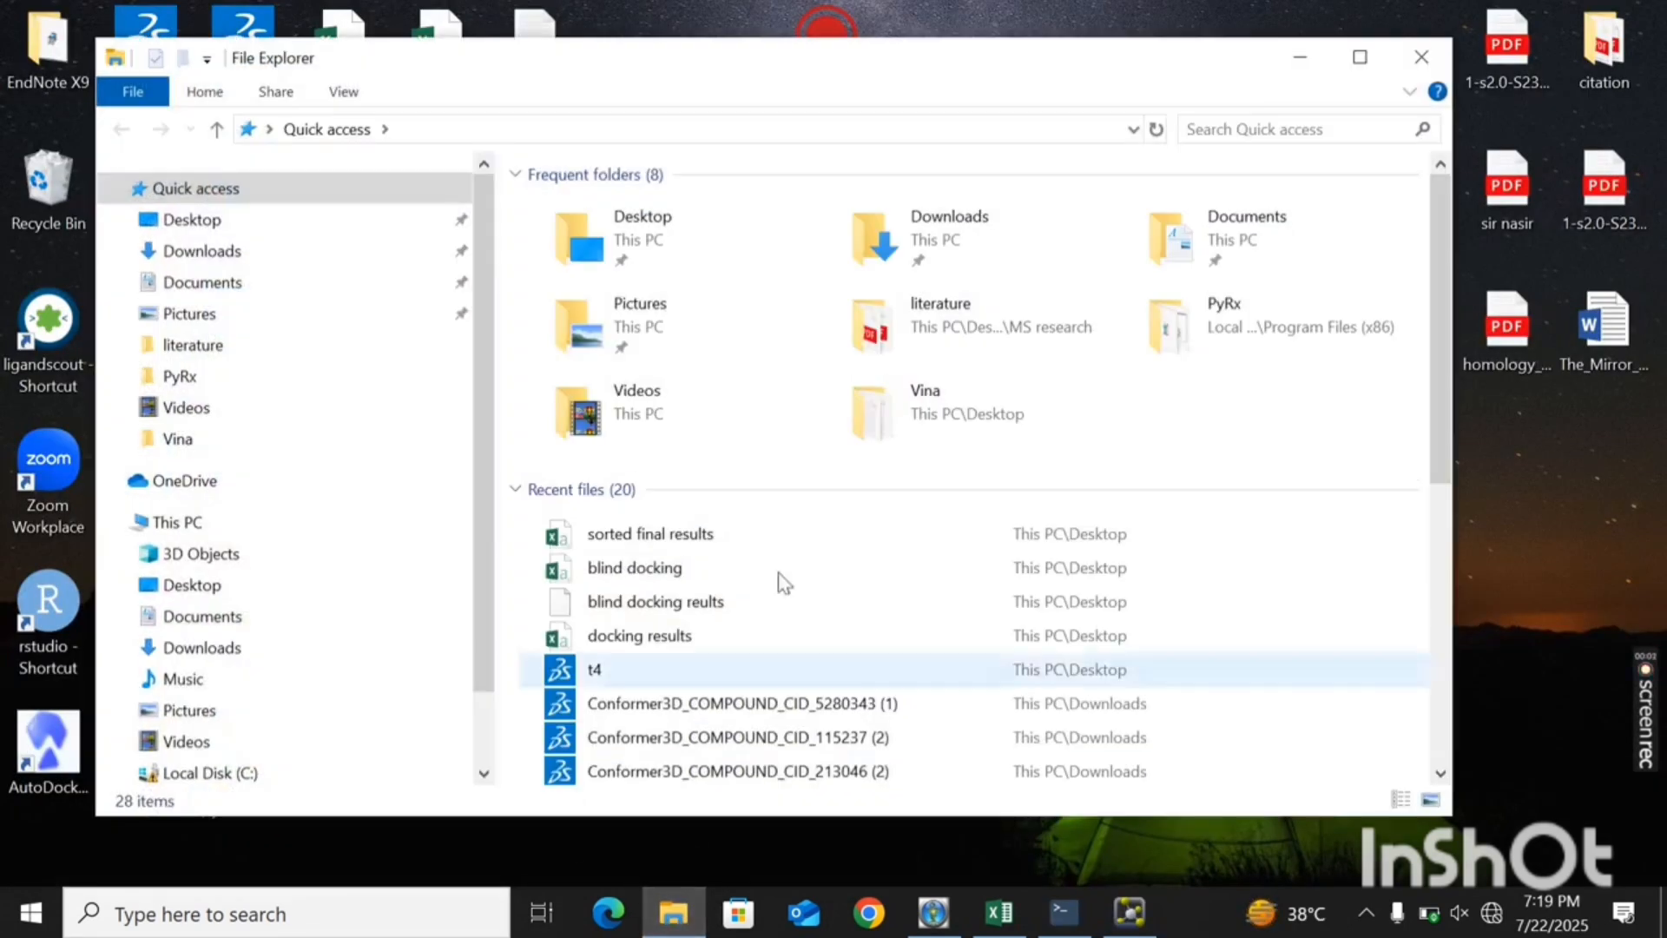
left_click(246, 775)
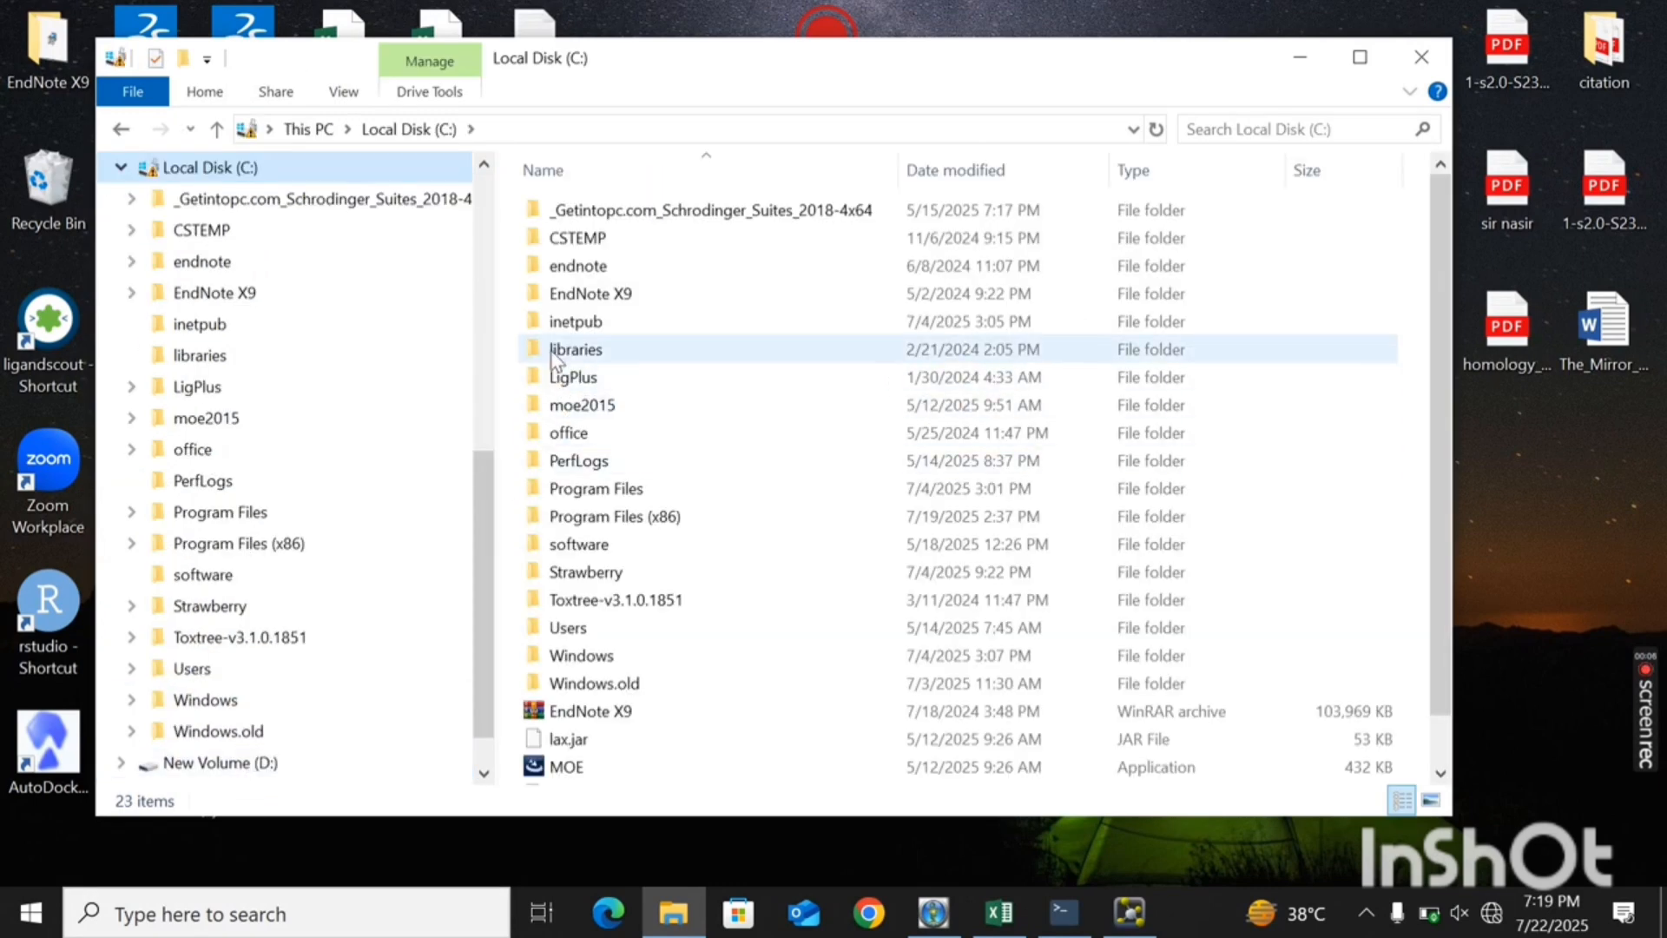
double_click(556, 629)
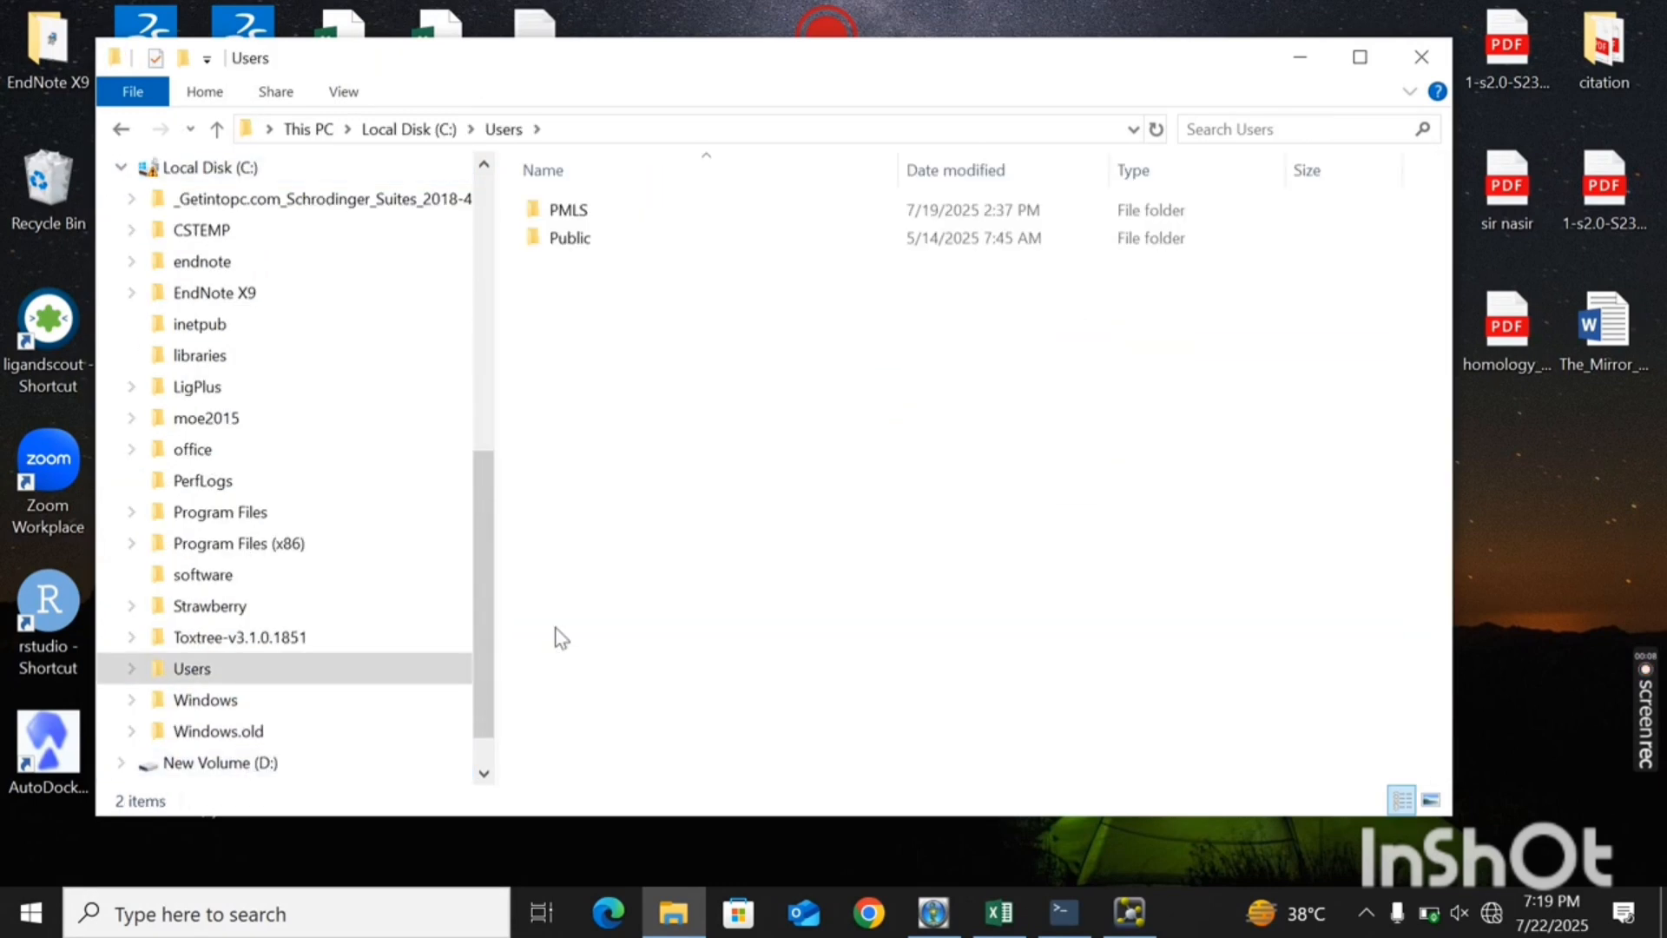
double_click(551, 216)
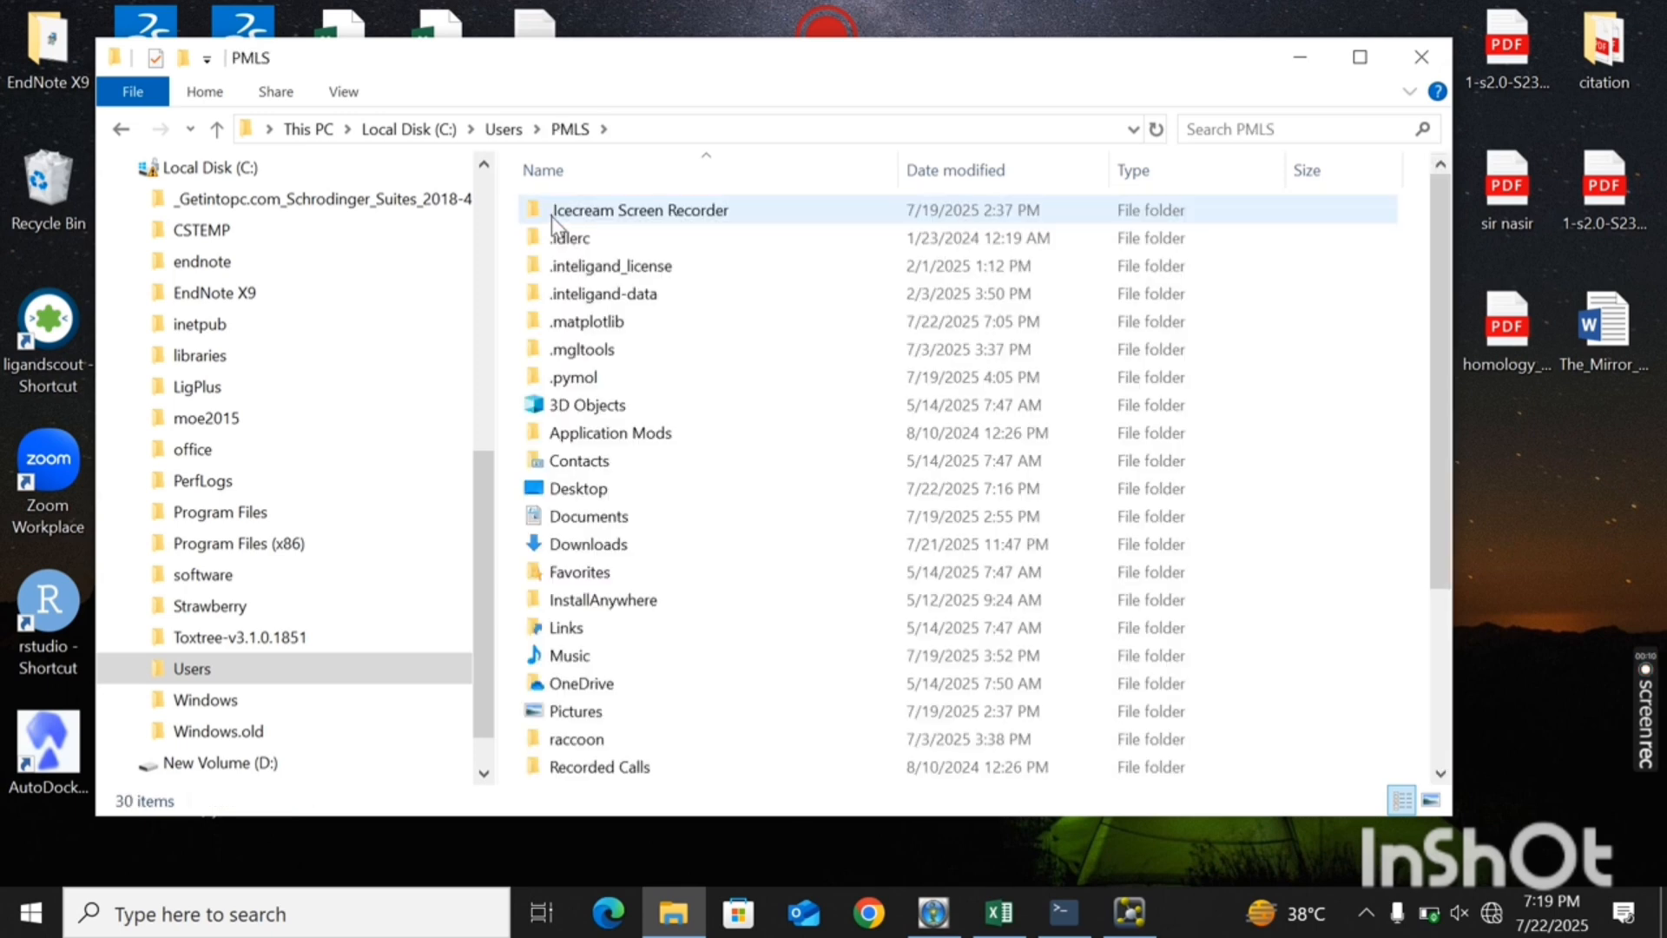
double_click(599, 349)
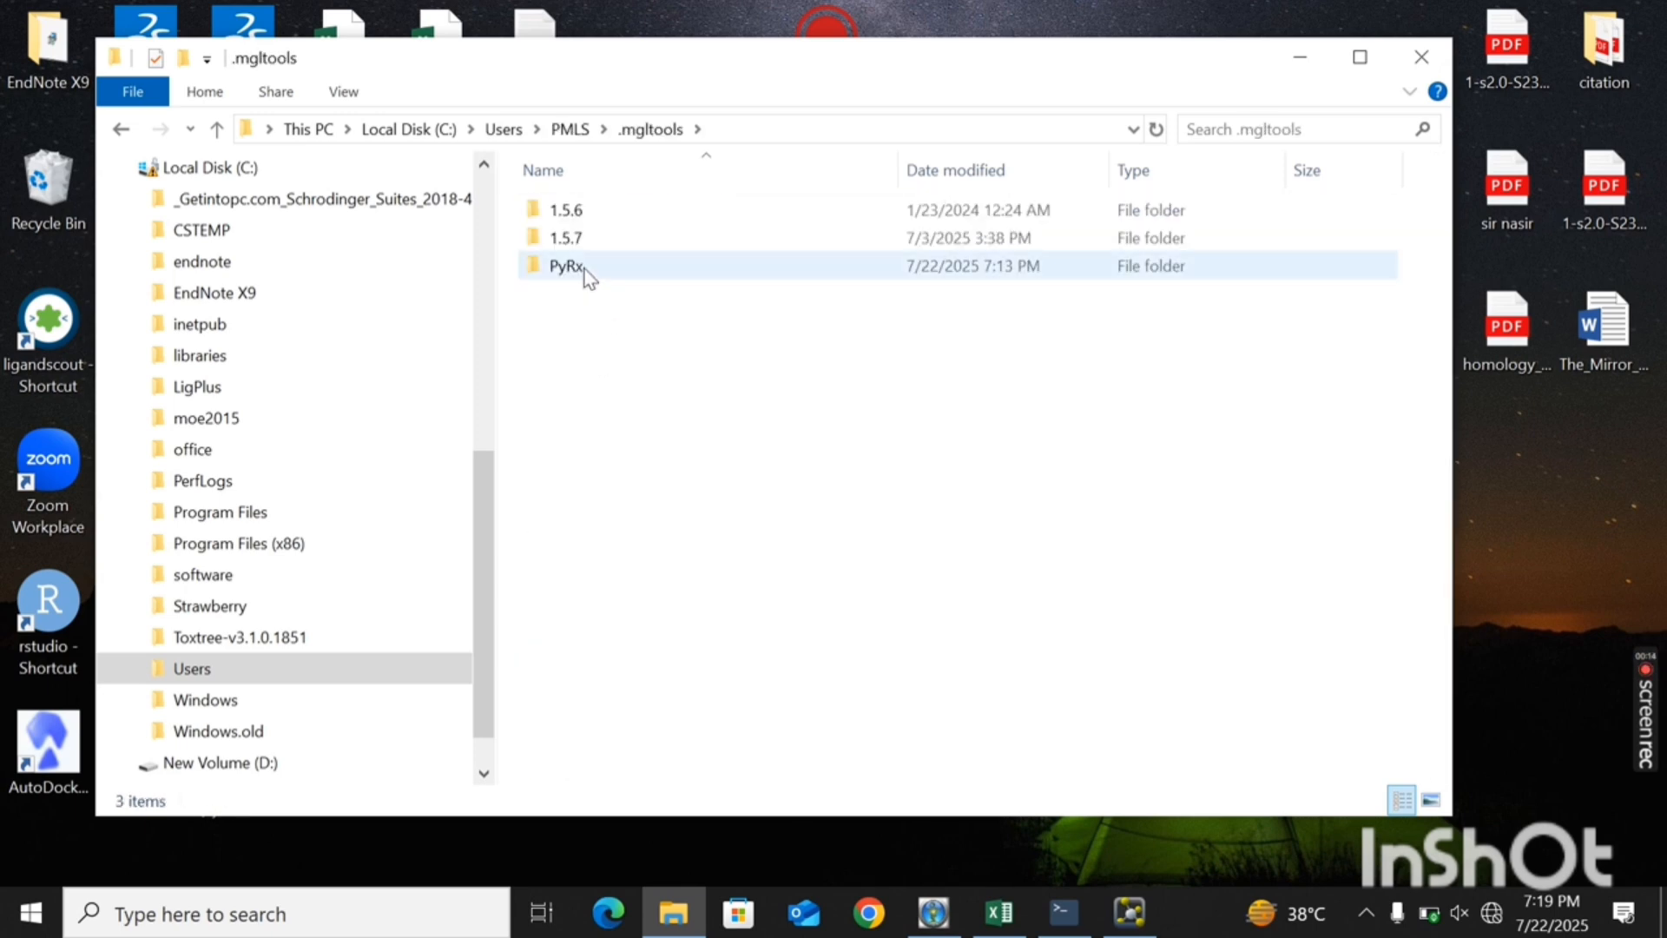
double_click(584, 273)
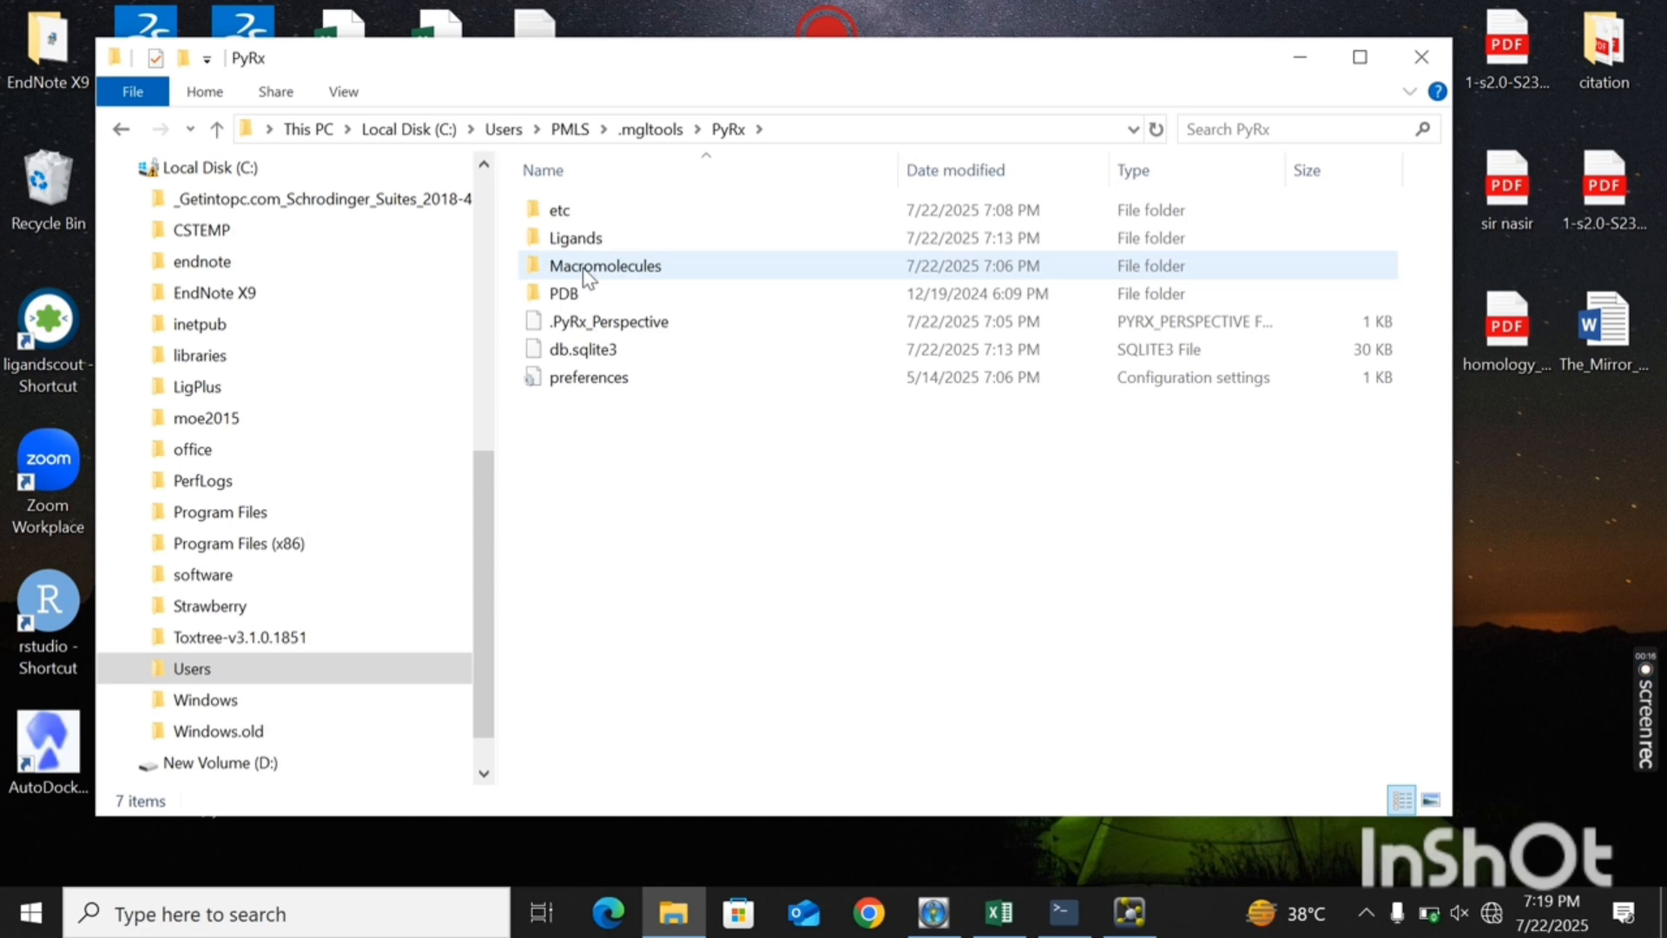
double_click(586, 274)
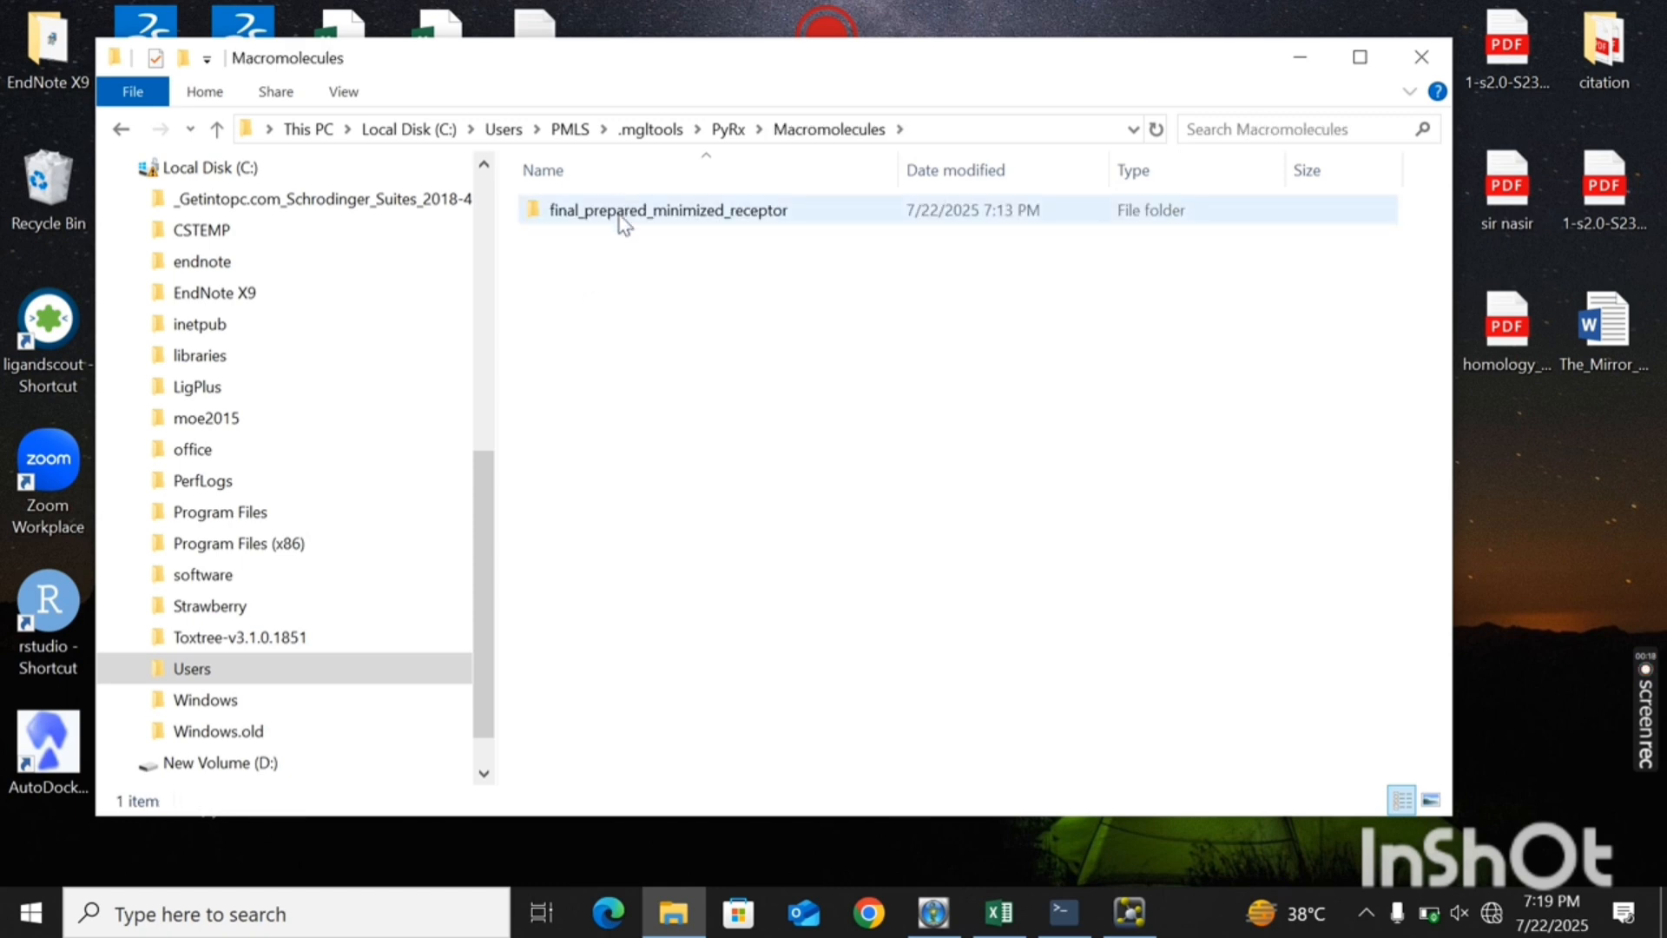
double_click(621, 214)
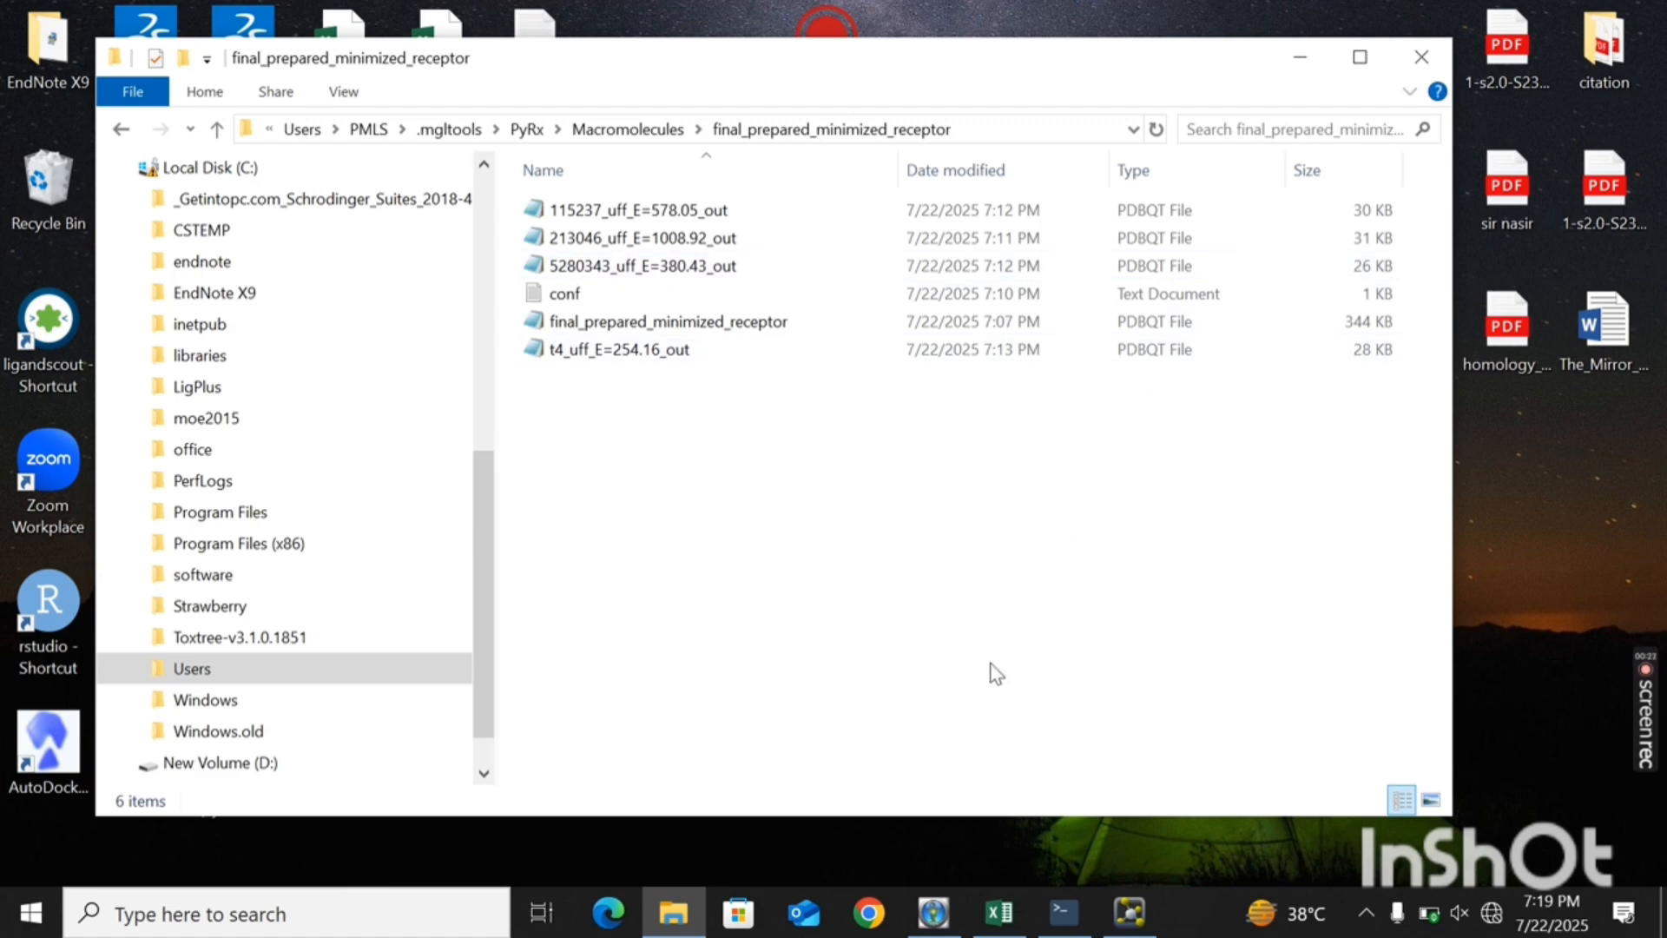
- Load the final_prepared_minimized_receptor PDBQT file from the folder into PyMOL and maximize the PyMOL window
left_click(1127, 914)
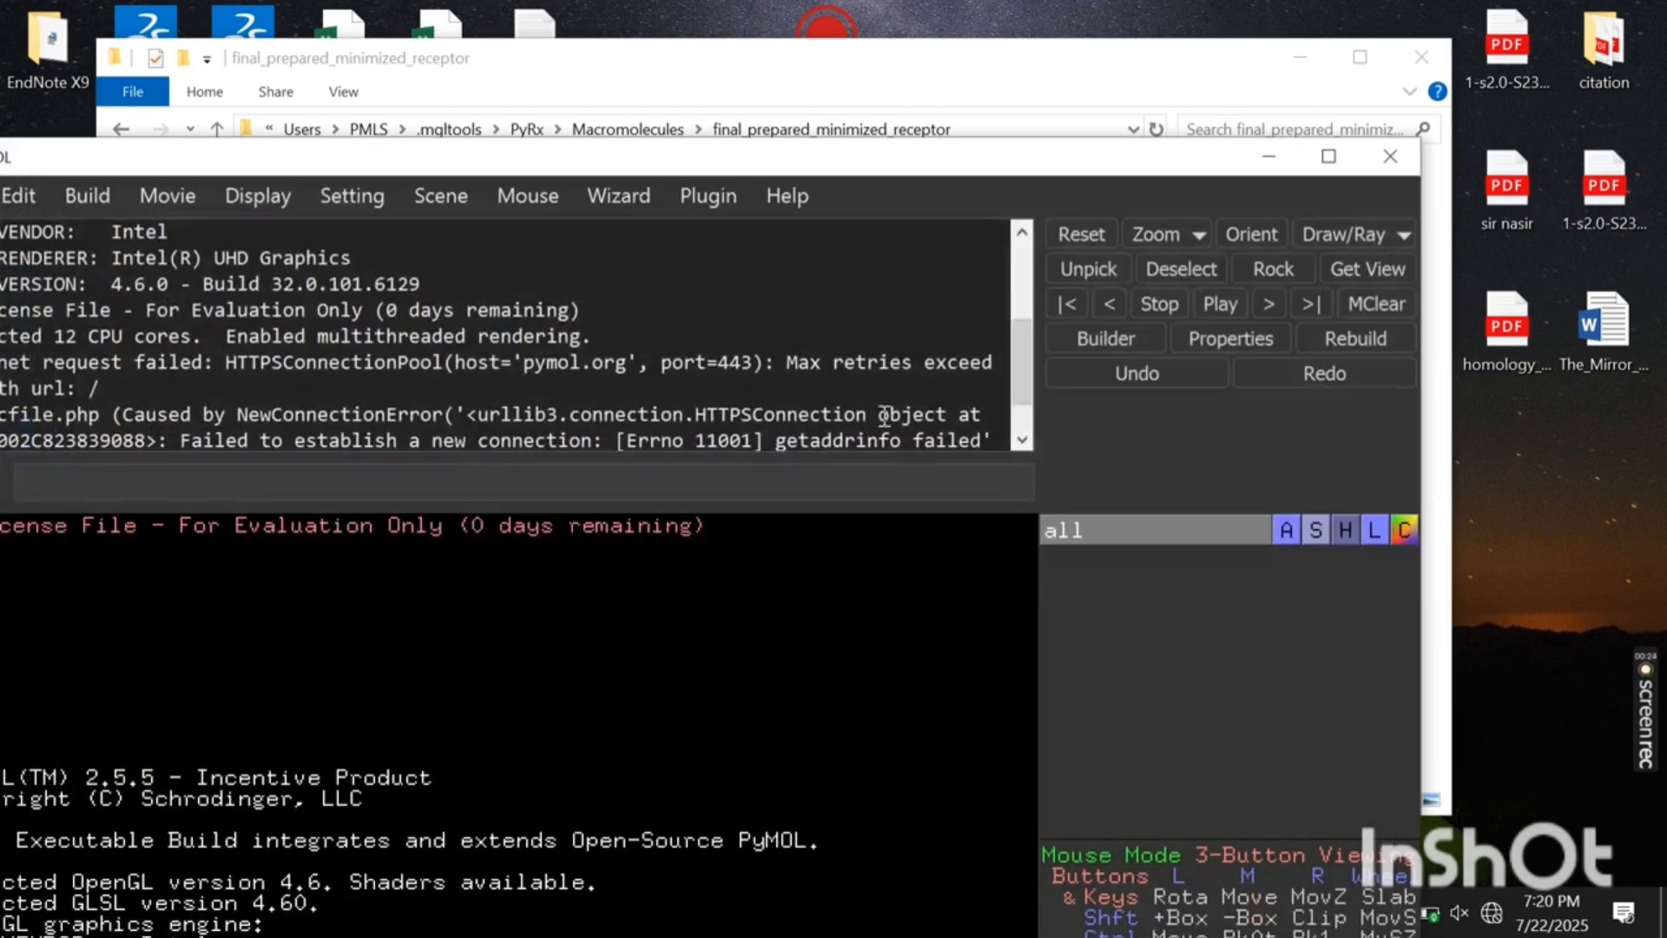
left_click_drag(851, 167, 1110, 386)
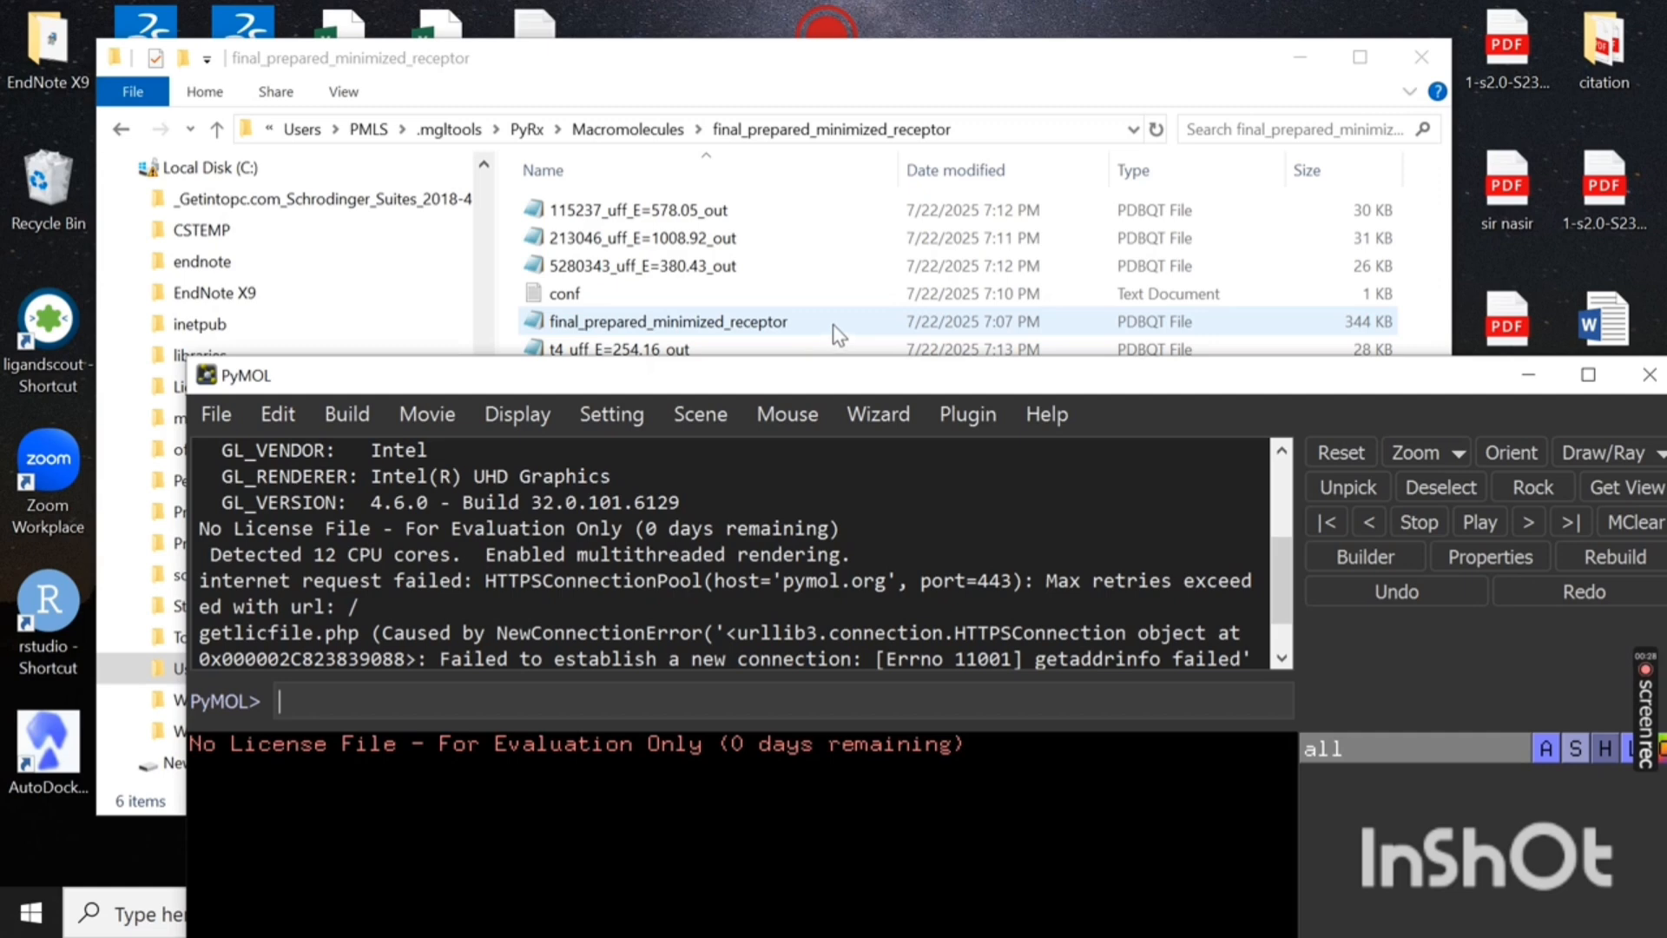
left_click_drag(832, 326, 820, 370)
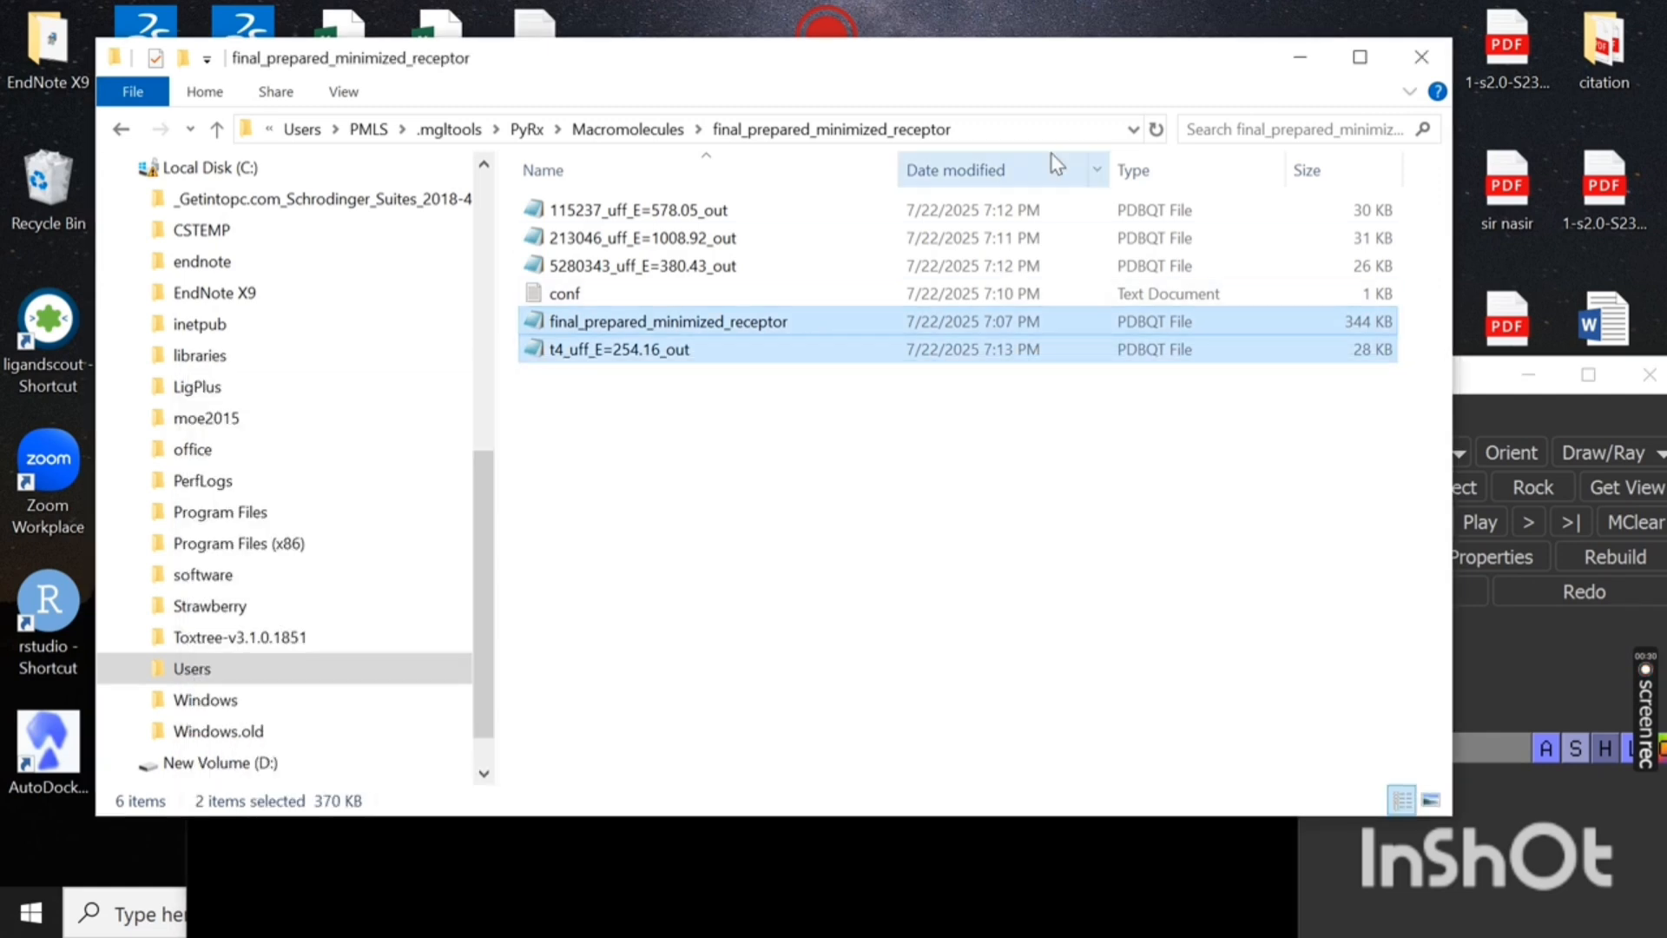
left_click(871, 329)
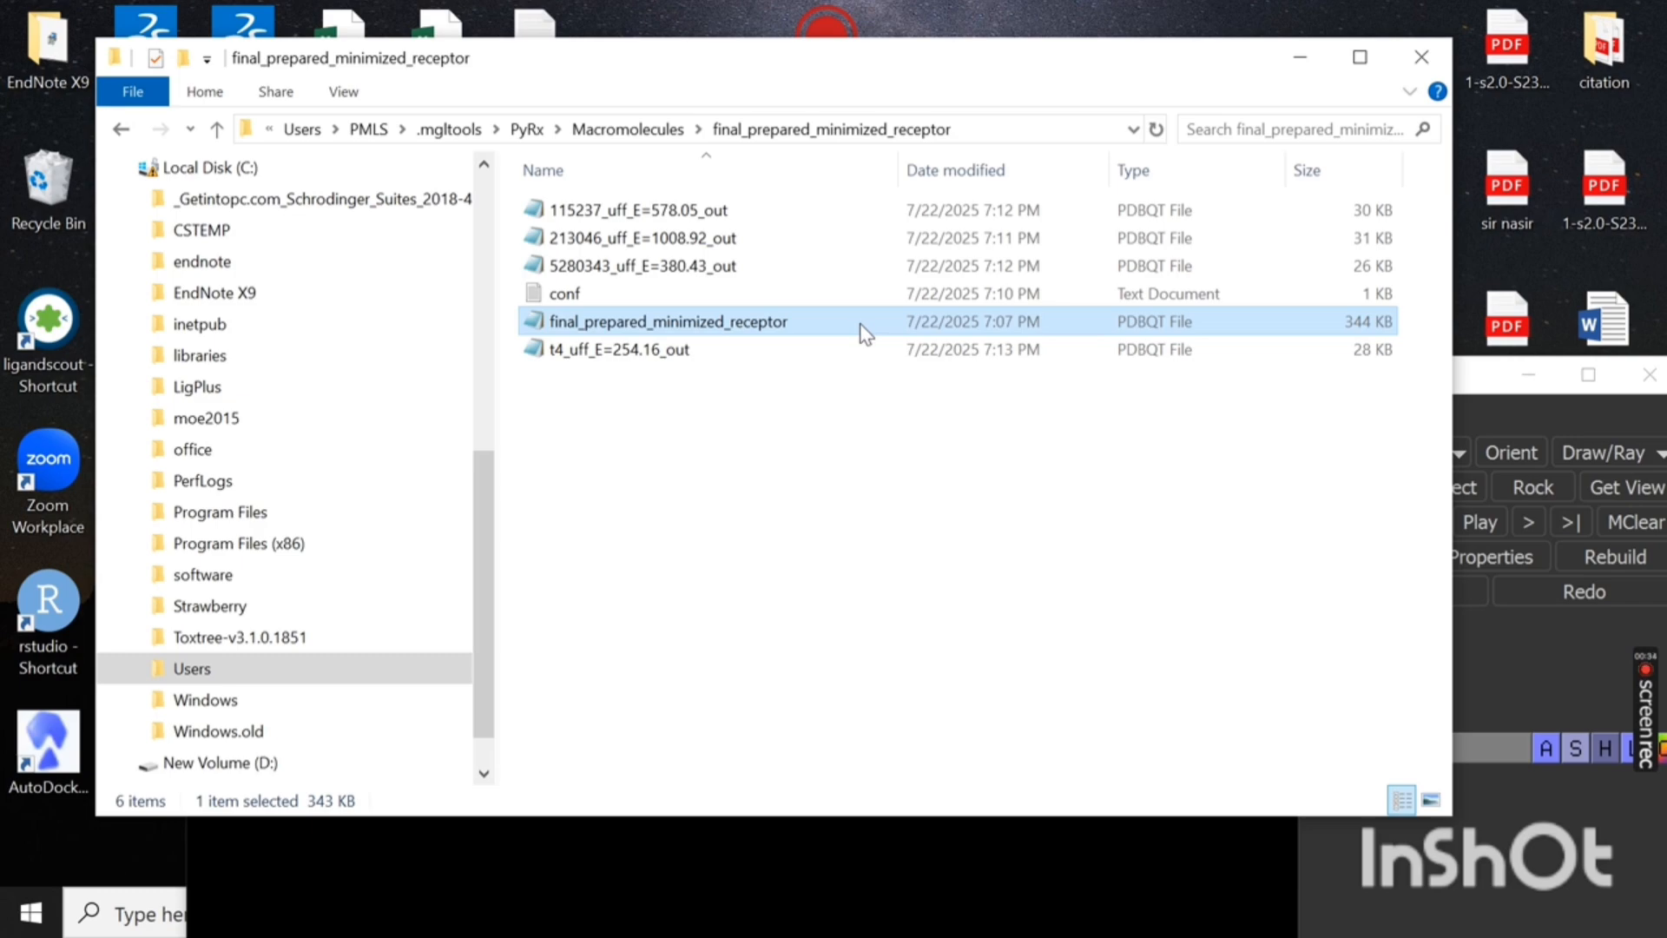
left_click_drag(864, 334, 808, 911)
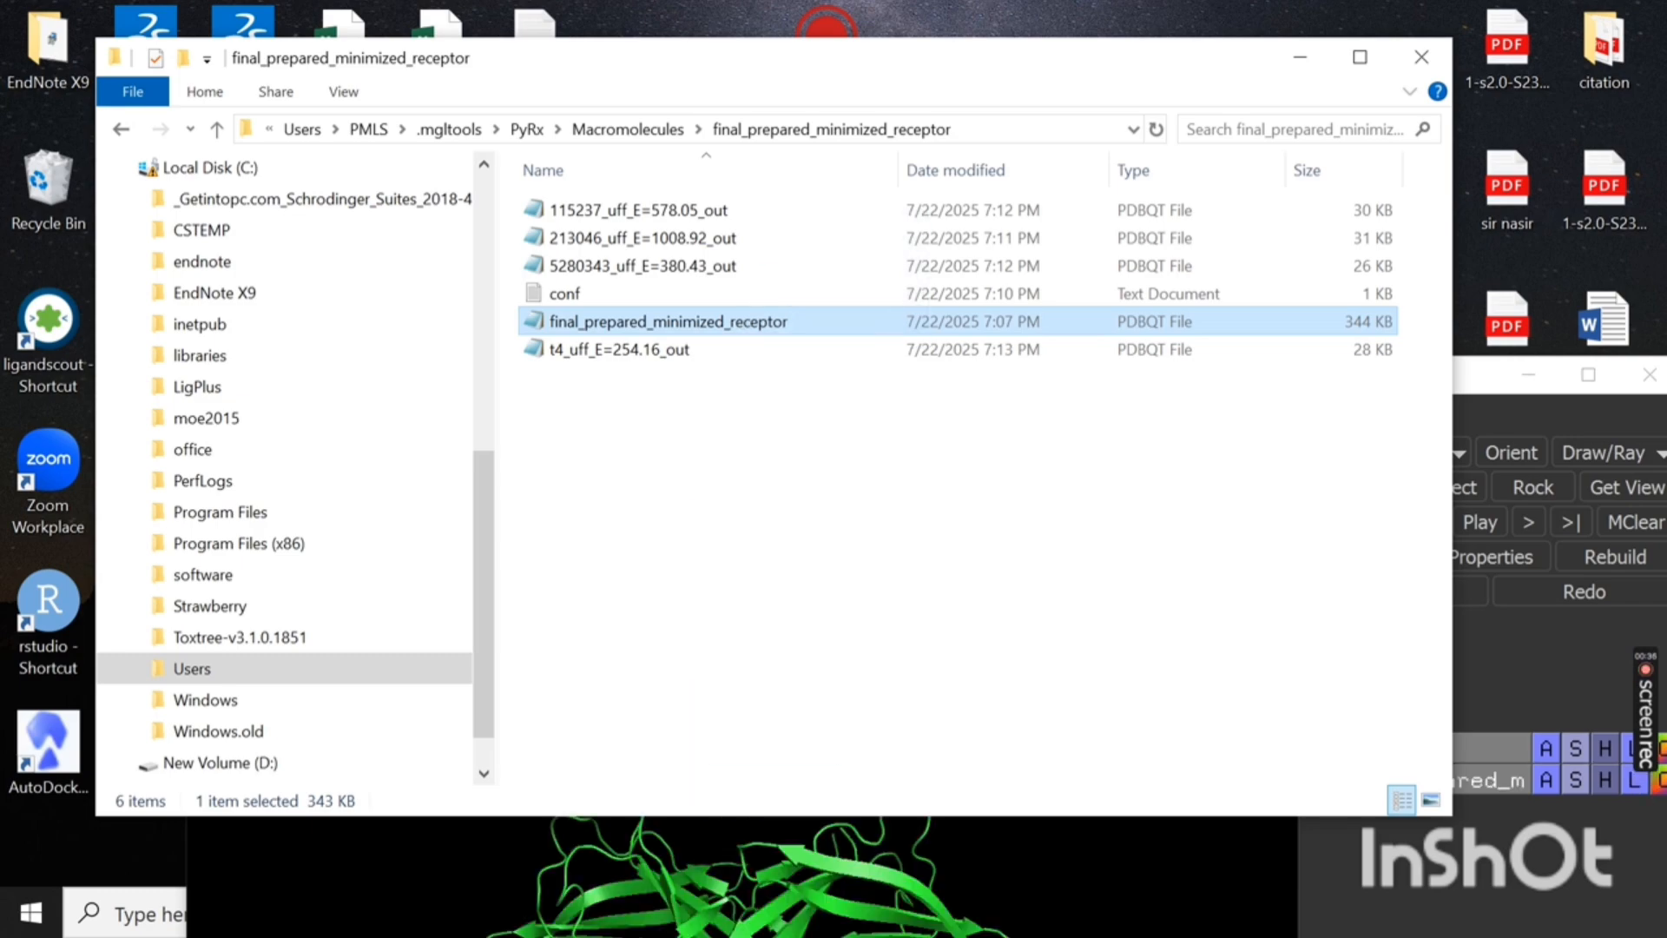
left_click(1288, 56)
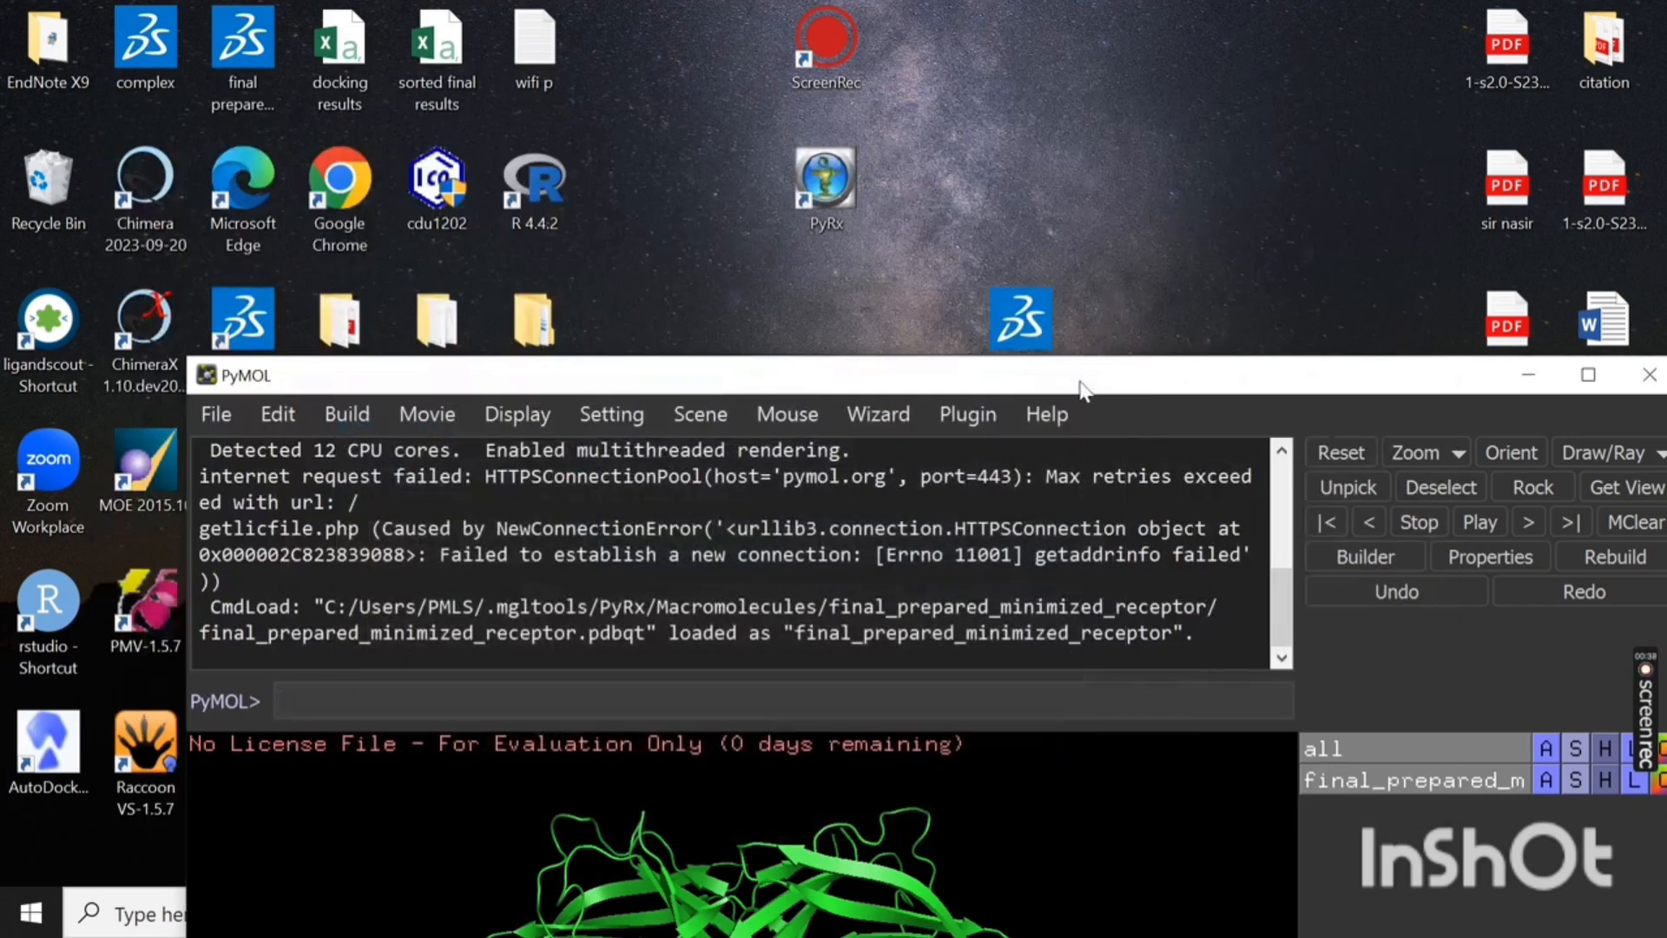
left_click_drag(1081, 382, 973, 3)
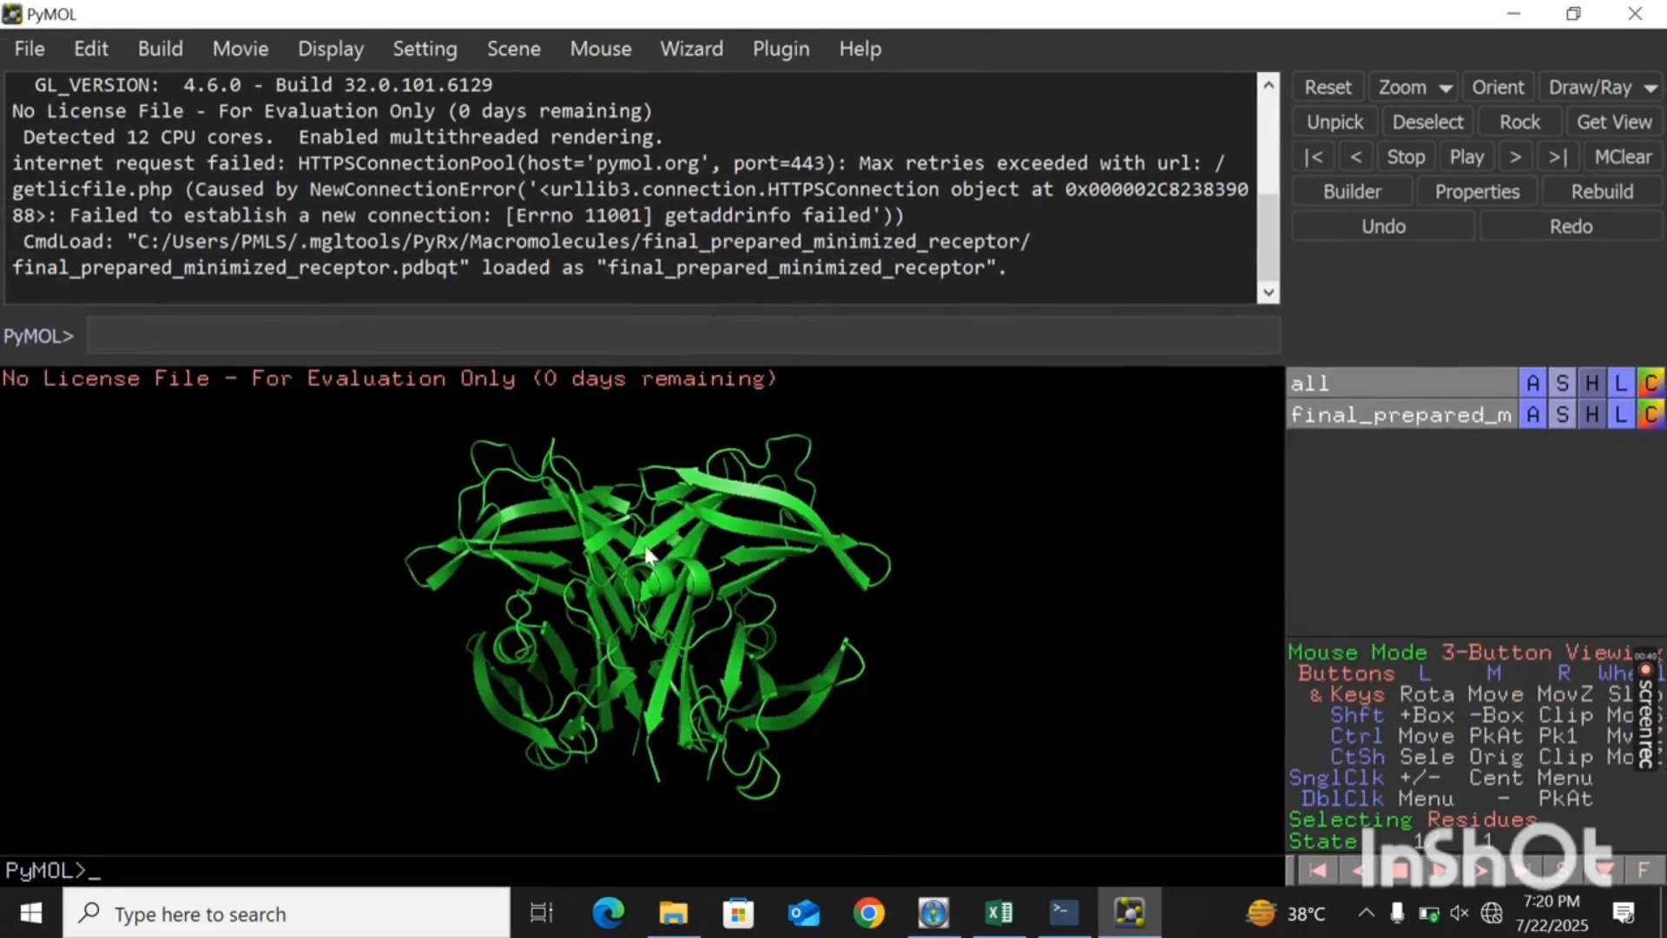
- Examine the loaded receptor's cartoon structure from several angles
left_click_drag(608, 555, 946, 482)
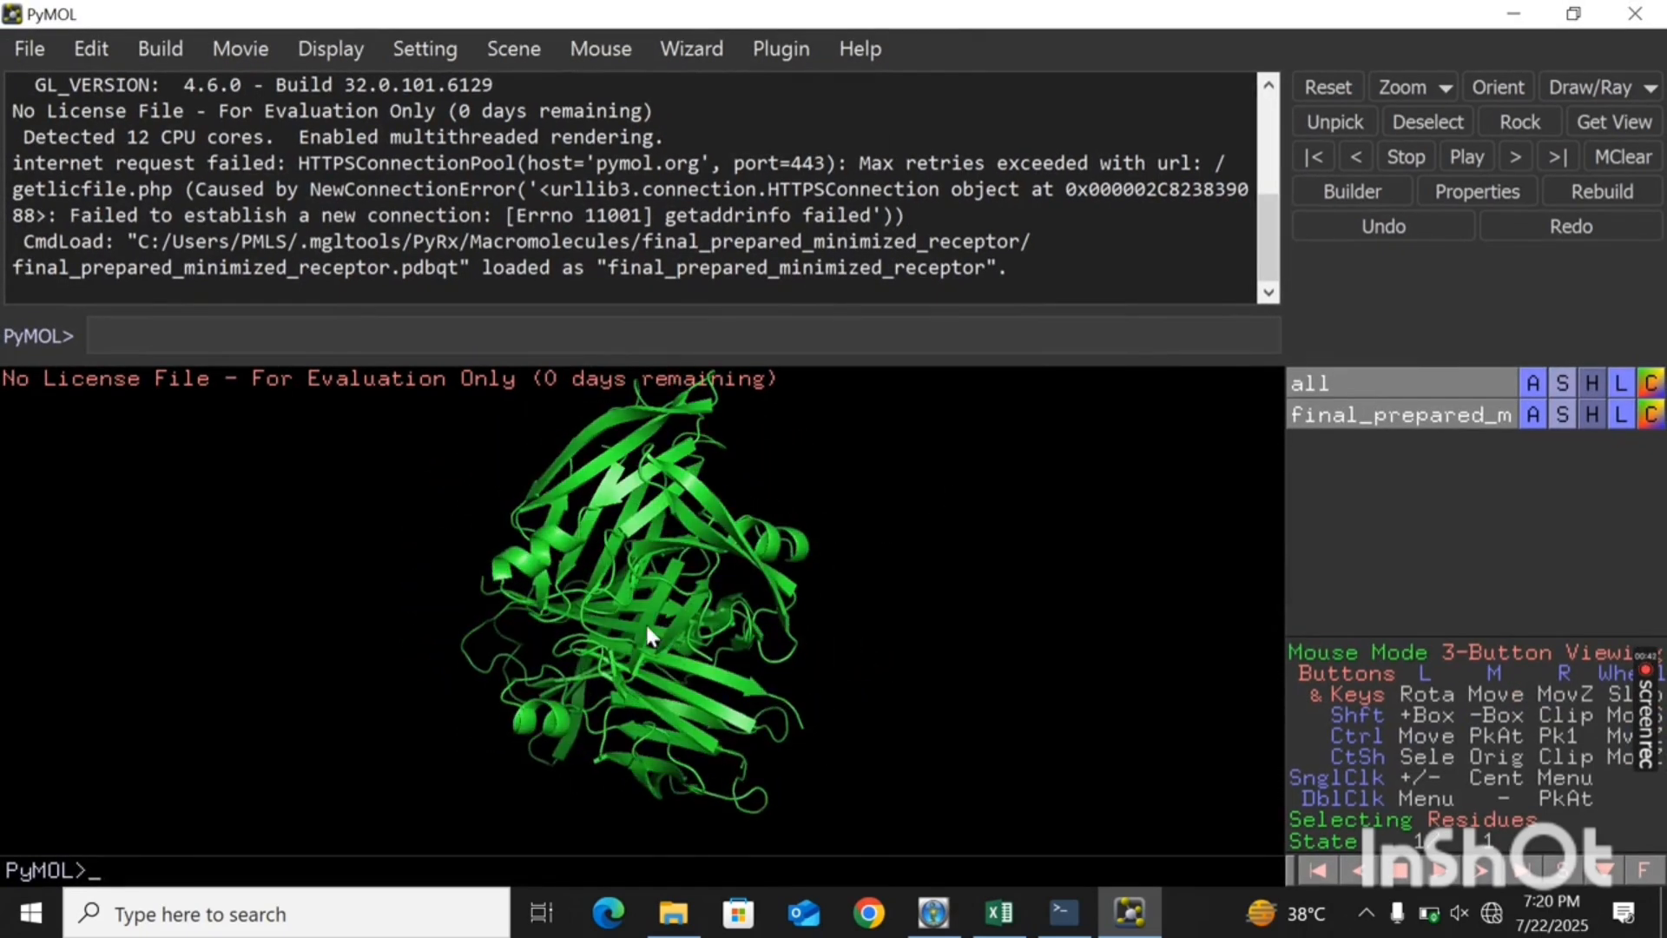
left_click_drag(648, 630, 723, 613)
left_click_drag(423, 717, 703, 563)
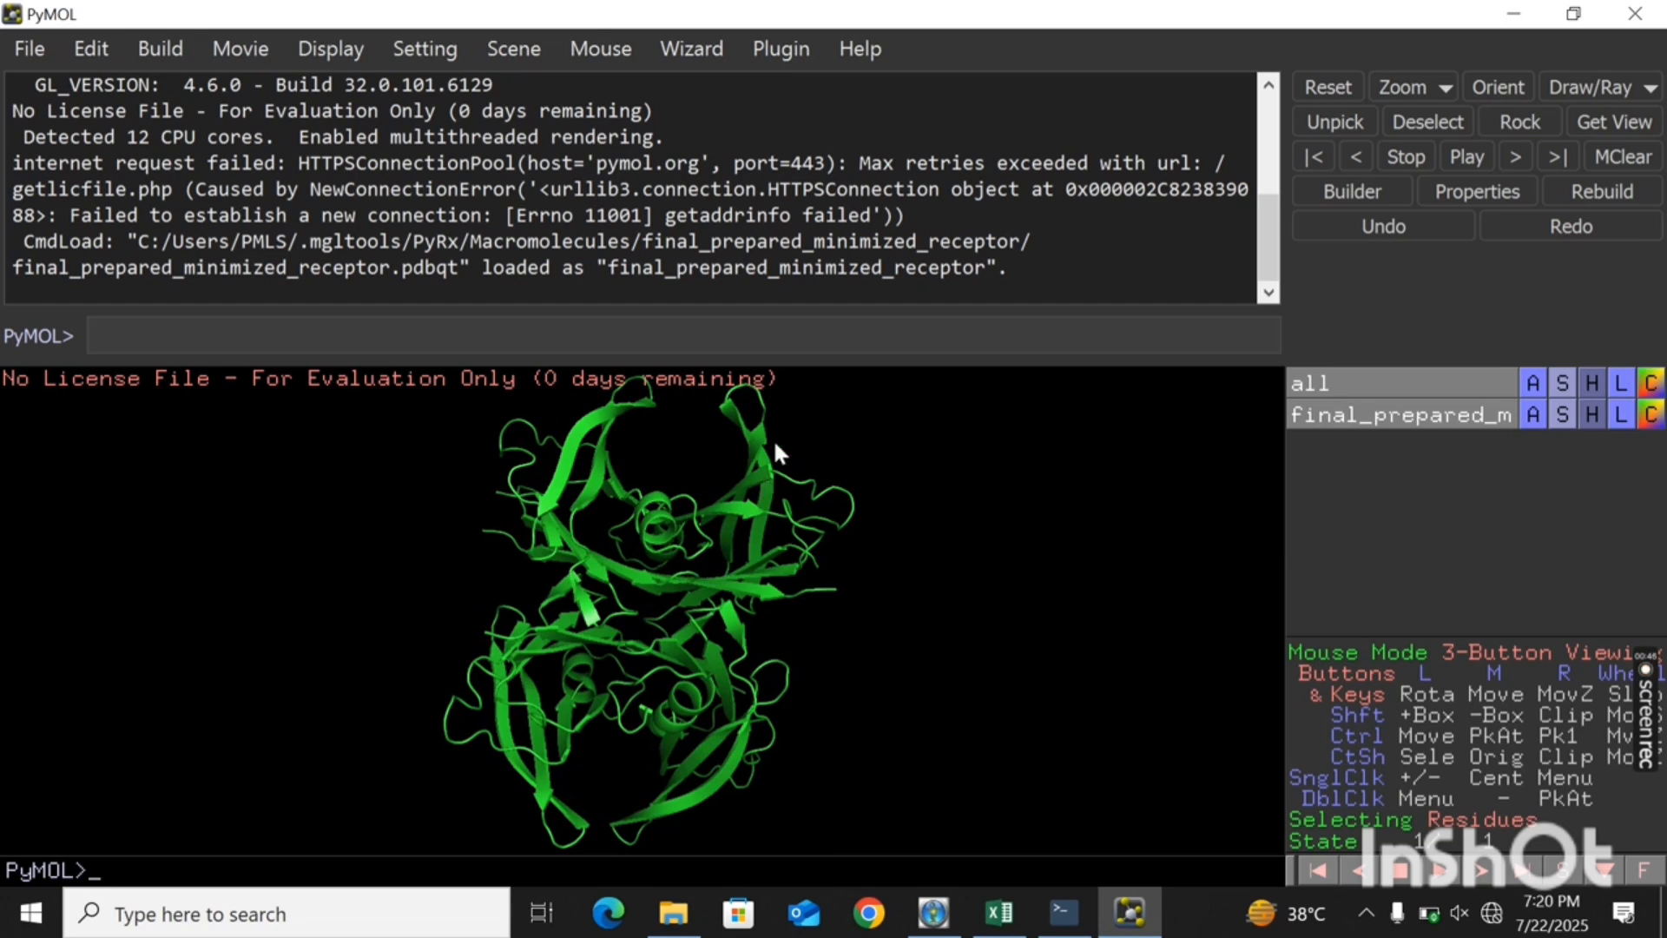
left_click_drag(773, 439, 726, 437)
left_click_drag(630, 566, 611, 562)
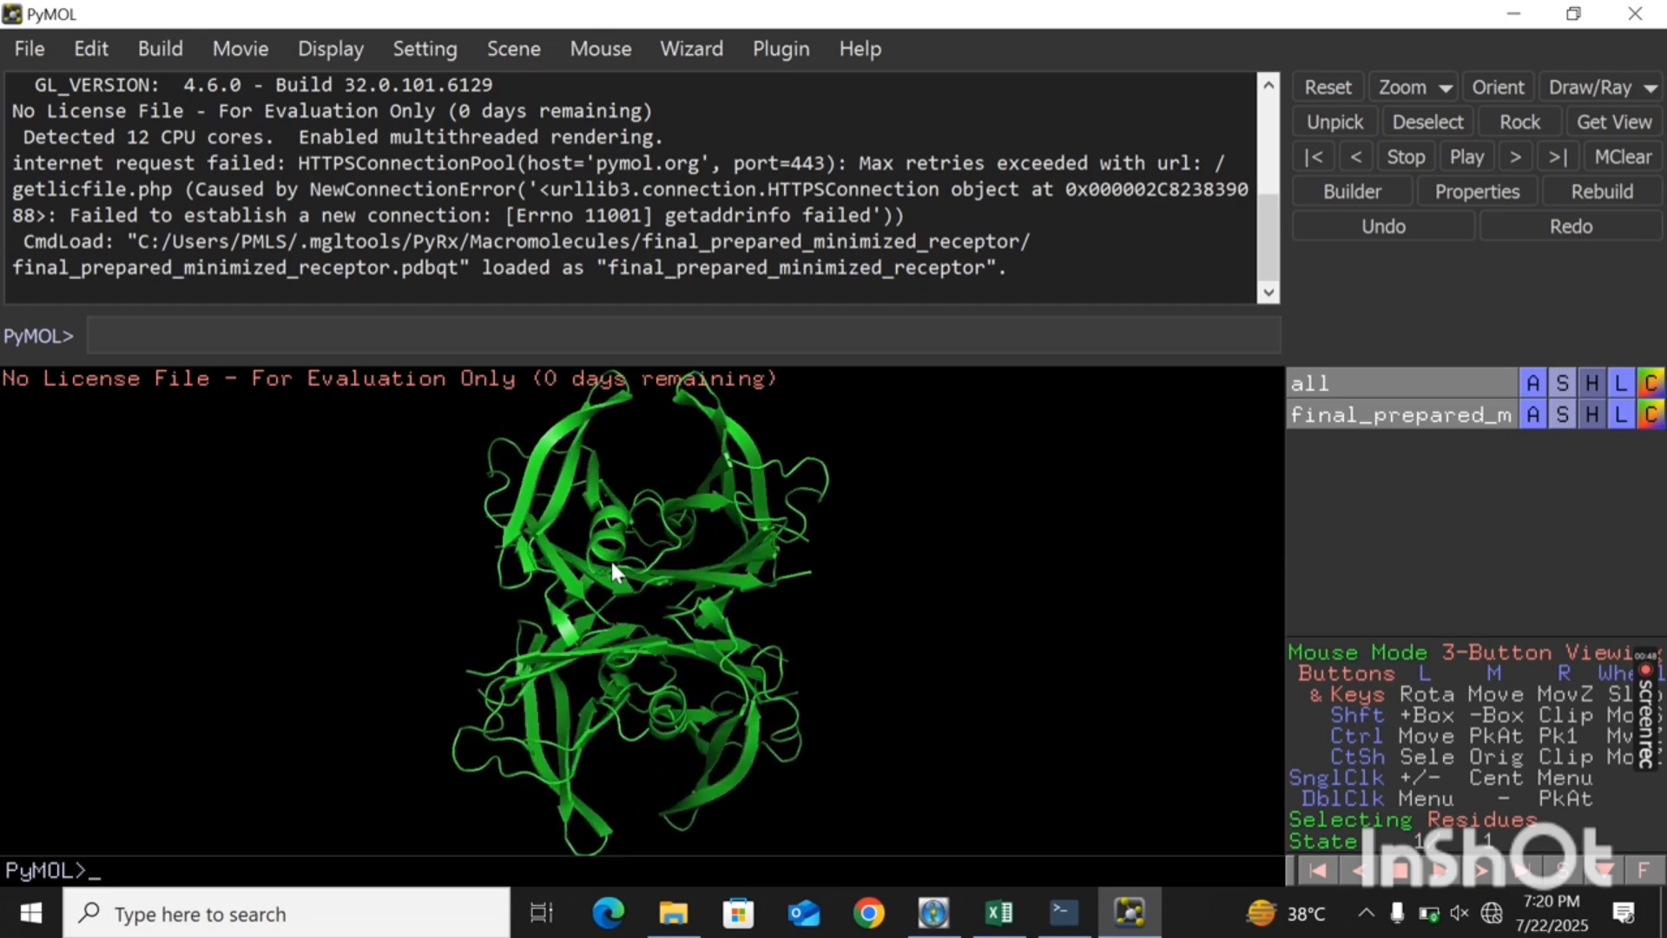
- Consult the sorted final results in Excel and select the top ligand's file, 213046_uff_E=1008.92_out, in File Explorer, minimizing Excel
left_click(1000, 912)
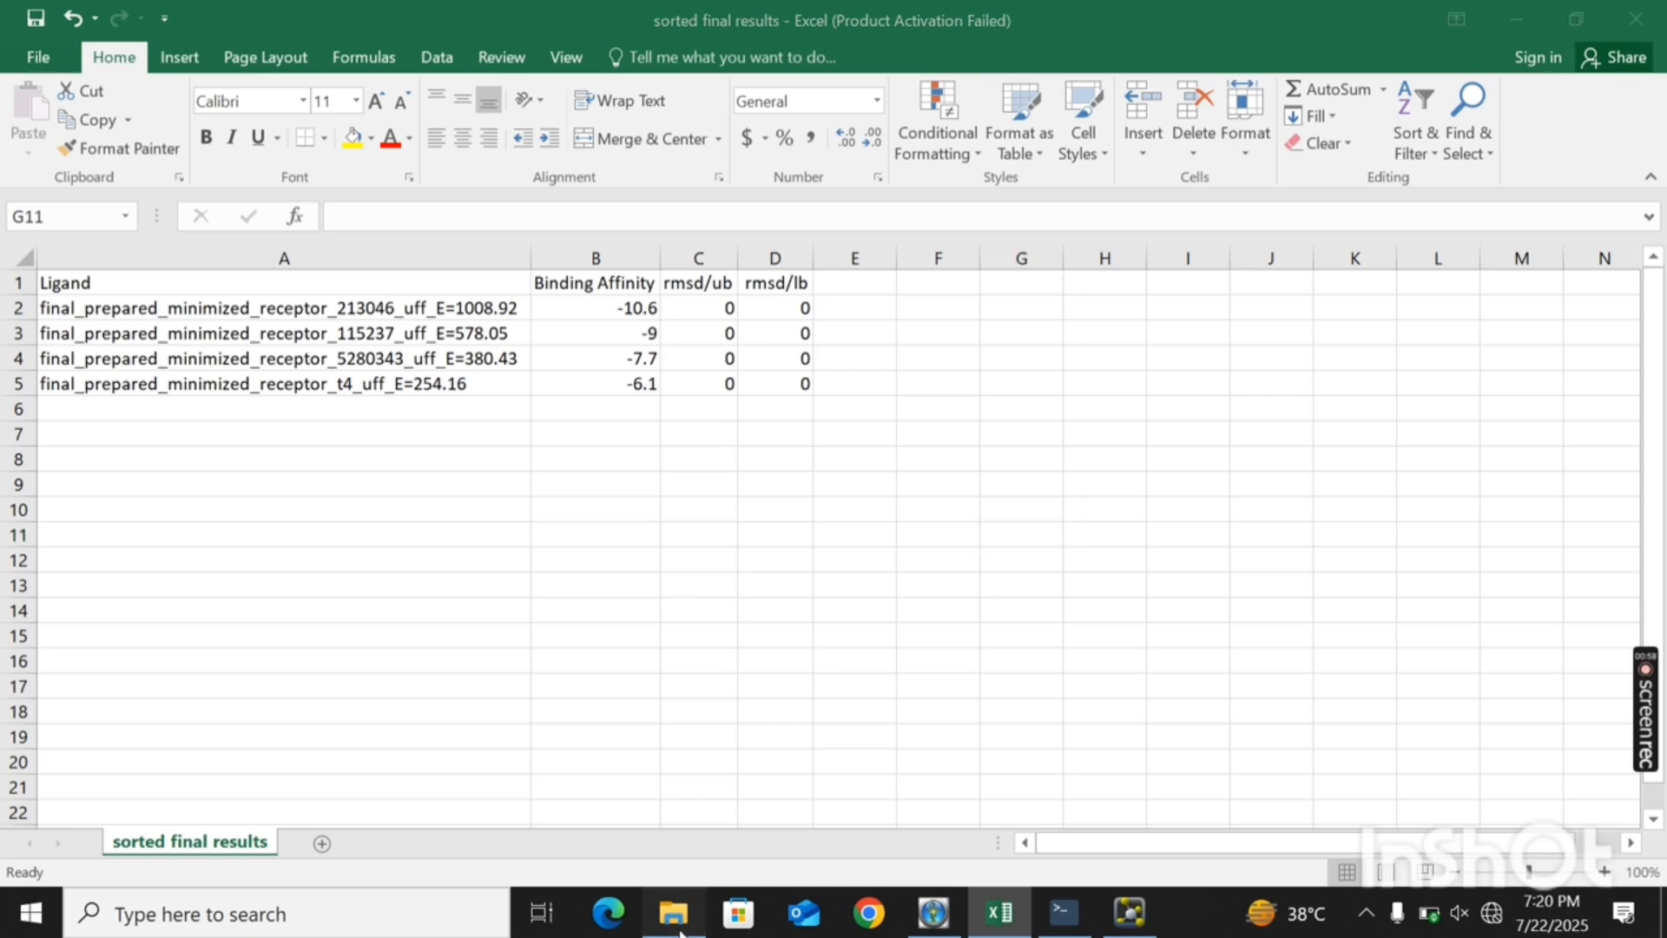
left_click(674, 912)
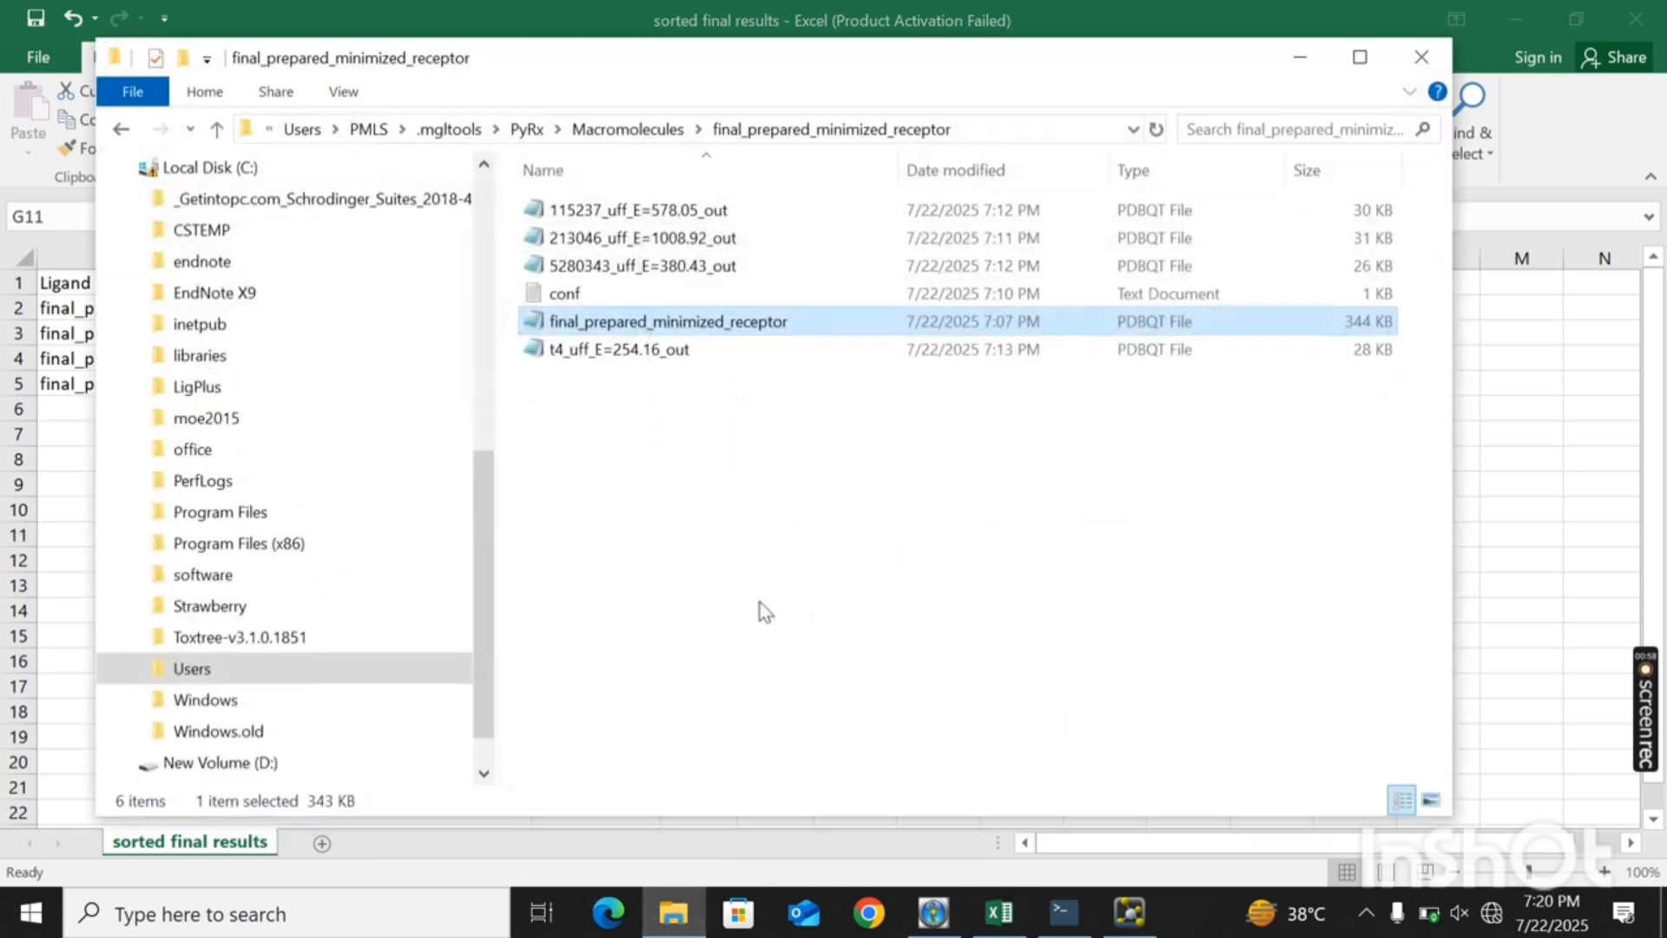
left_click(614, 245)
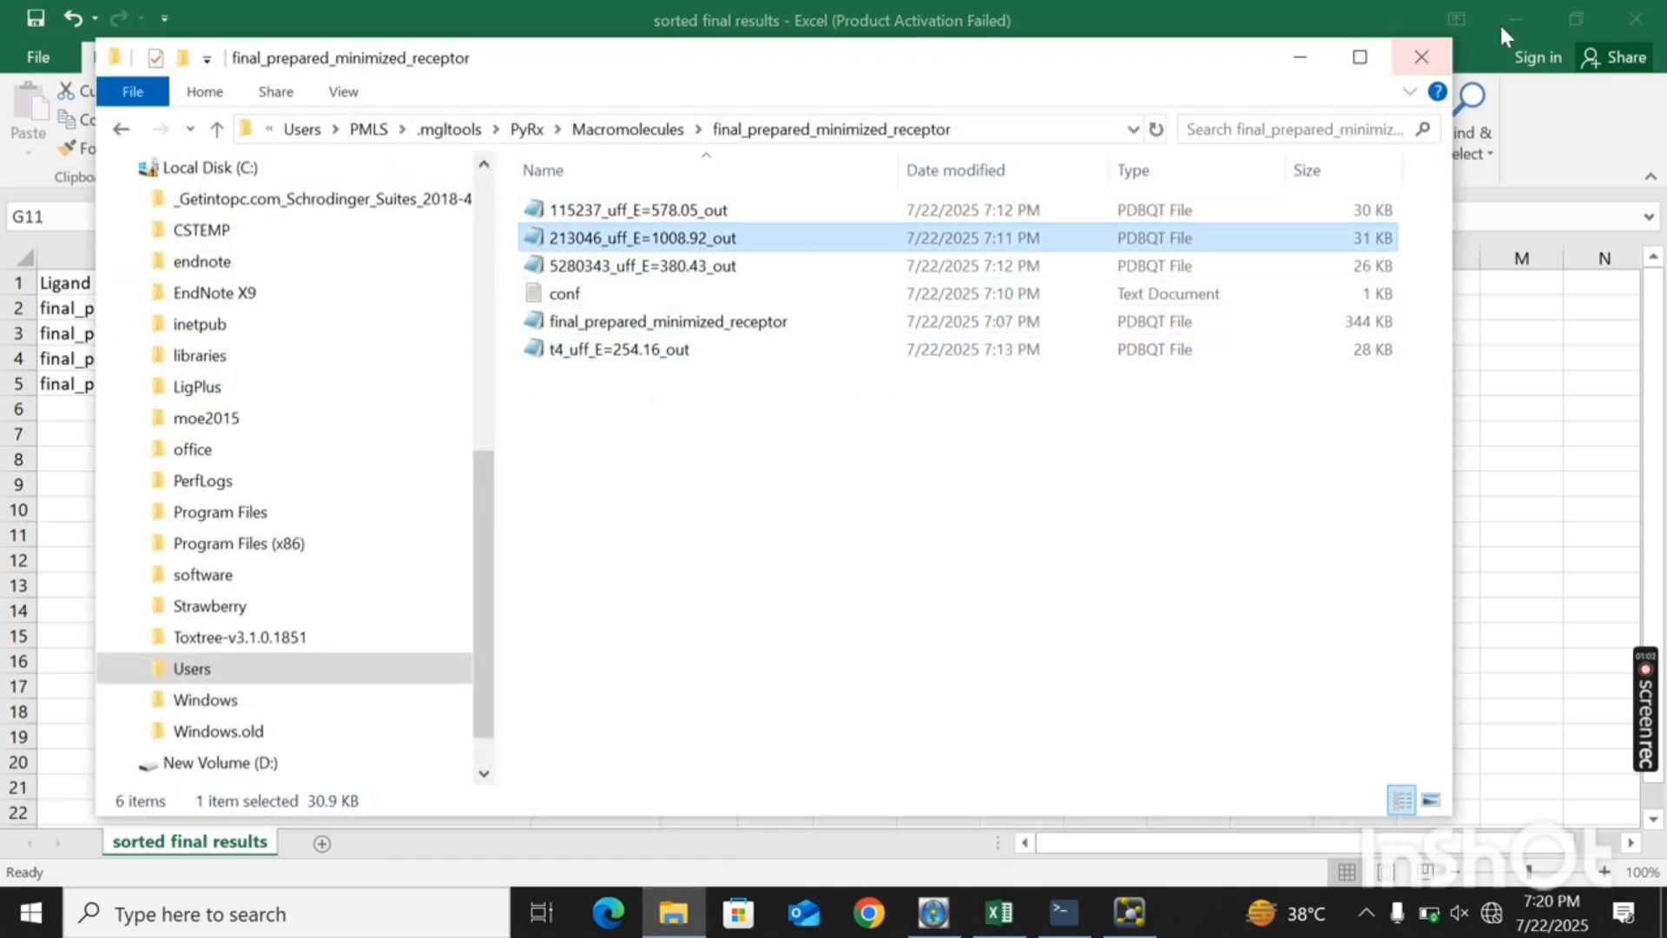
left_click(1528, 14)
left_click(1528, 14)
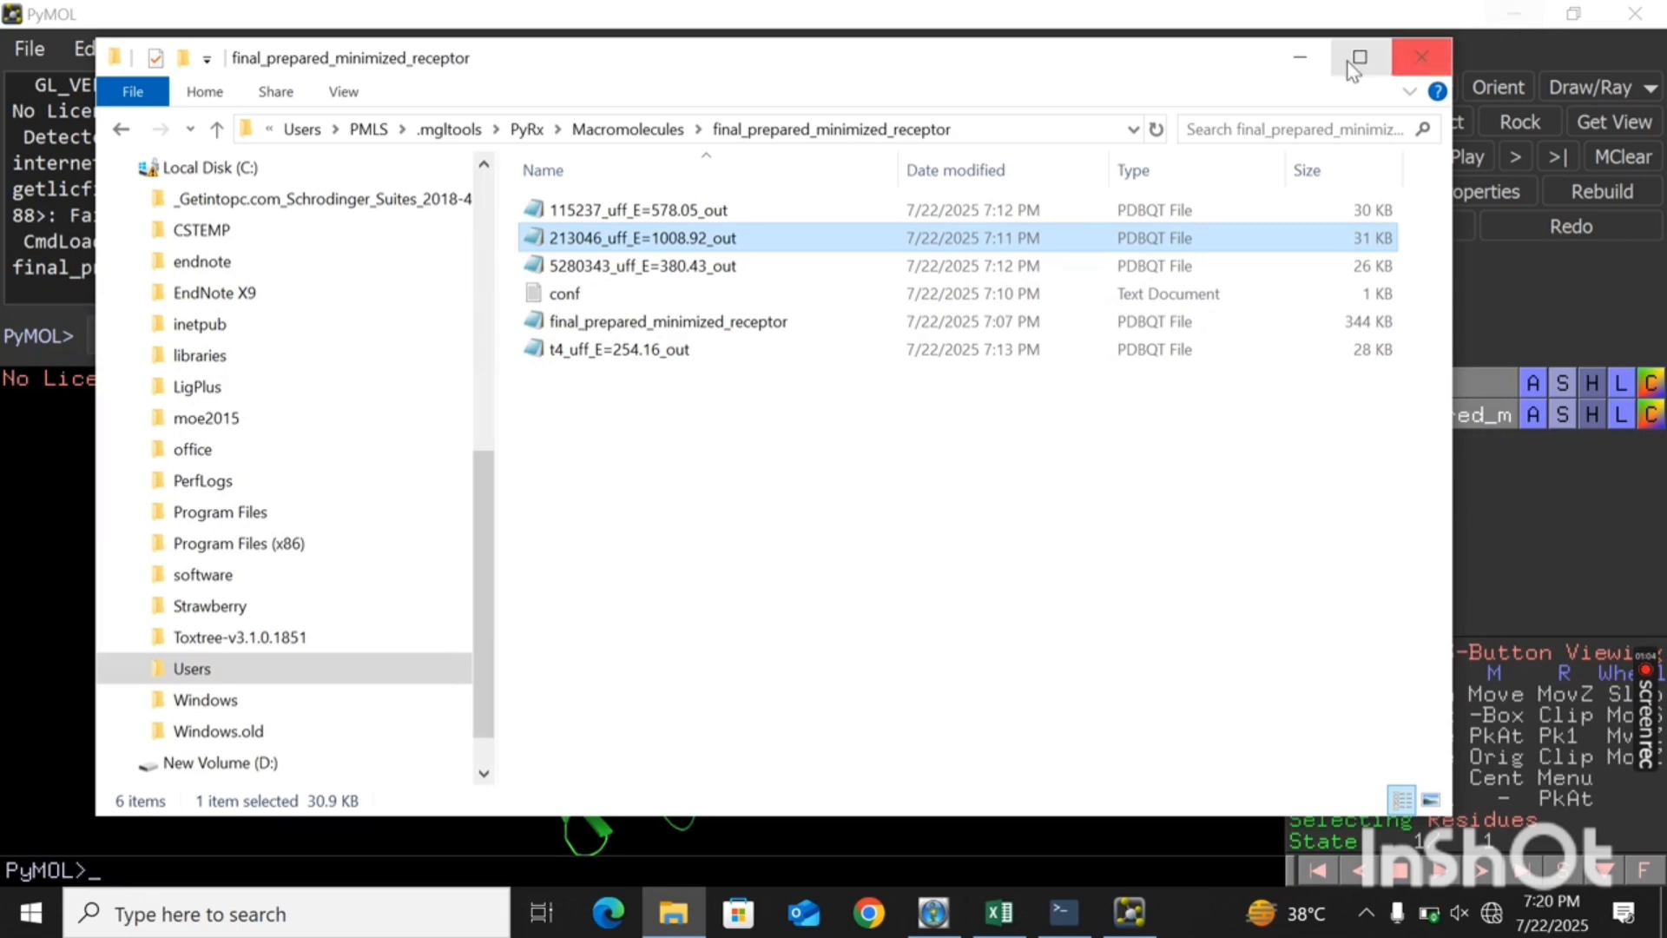
- Place File Explorer and PyMOL side by side, load 213046_uff_E=1008.92_out into PyMOL, and maximize the PyMOL window
left_click_drag(1020, 68, 1662, 173)
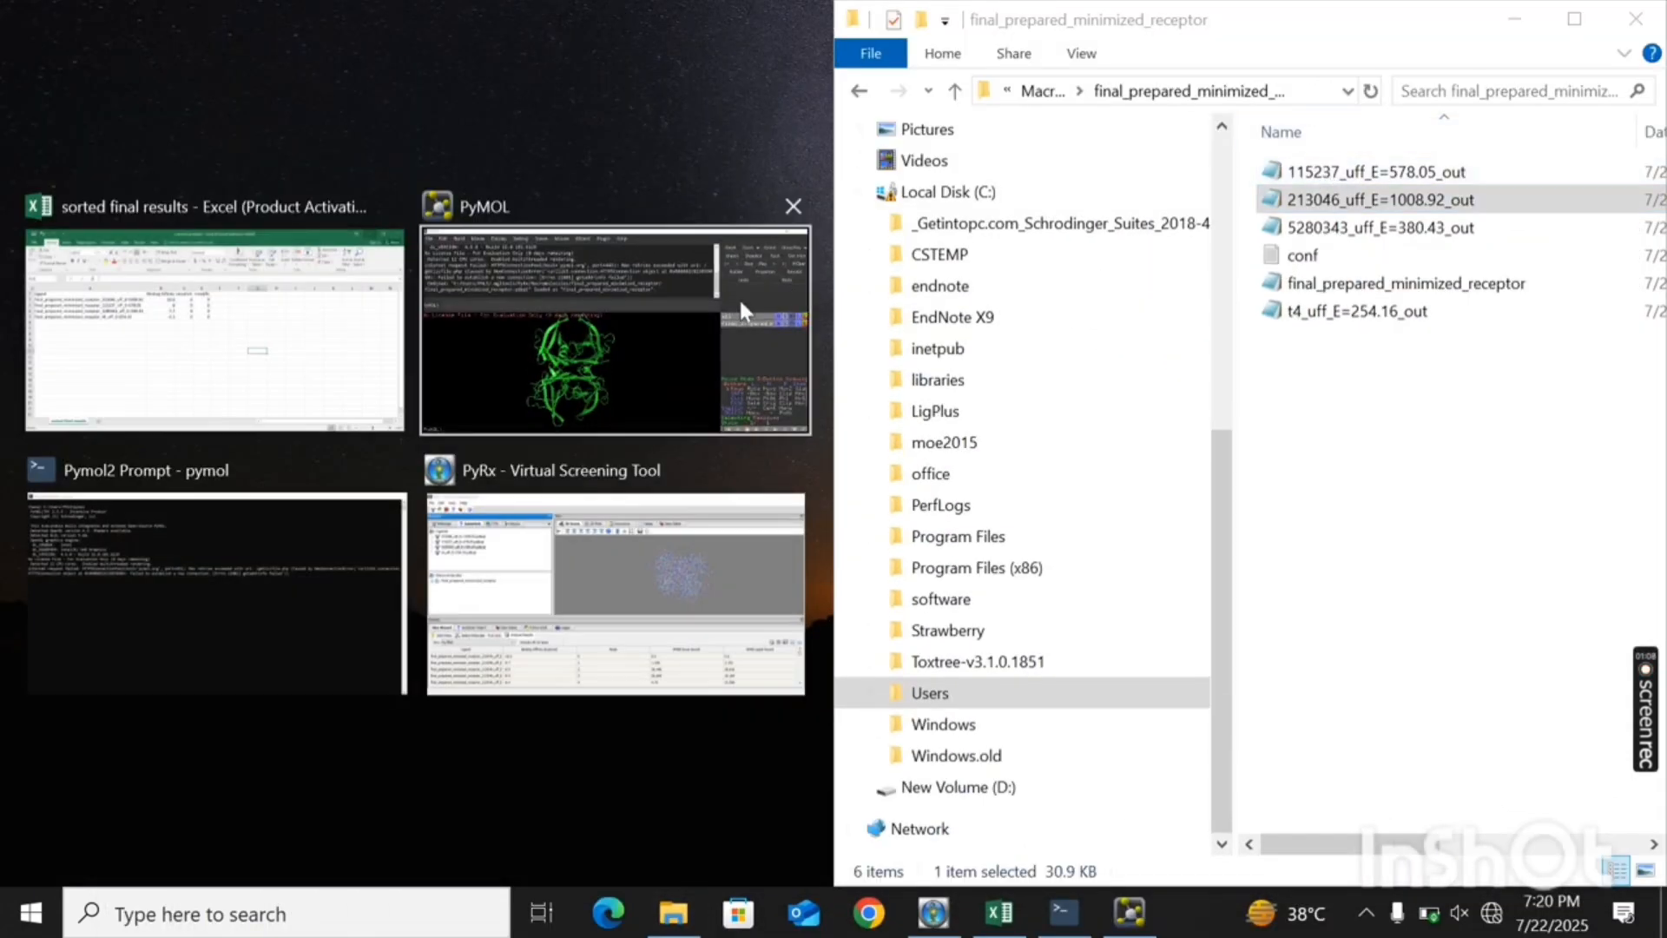
left_click(612, 350)
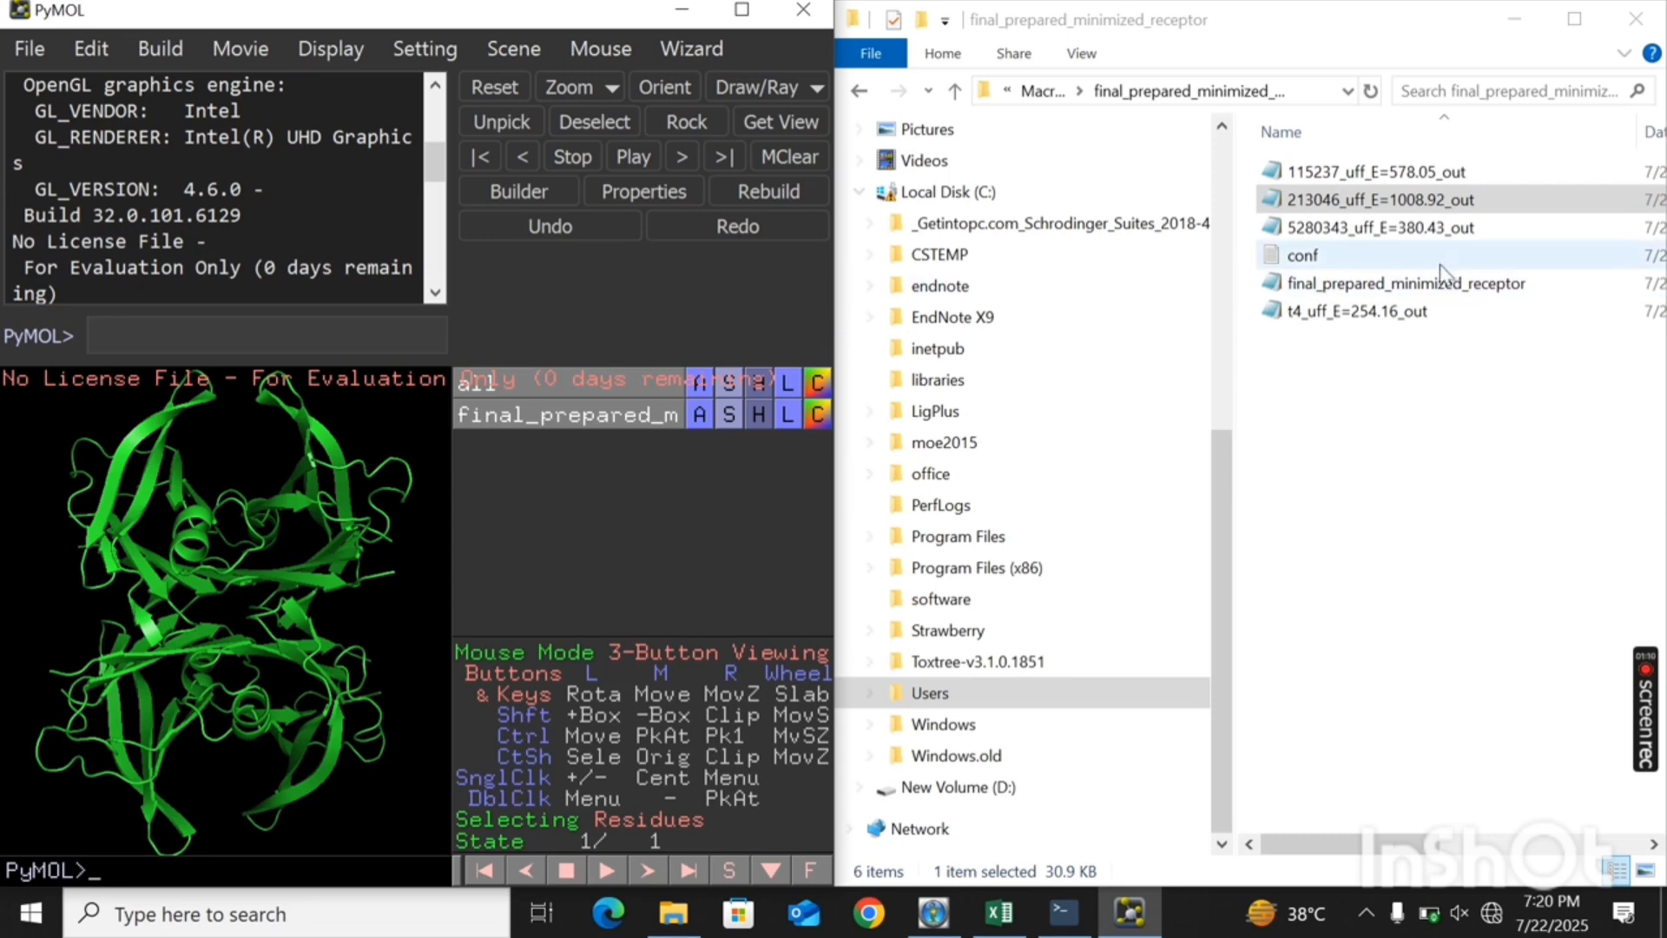
left_click_drag(1380, 208, 279, 707)
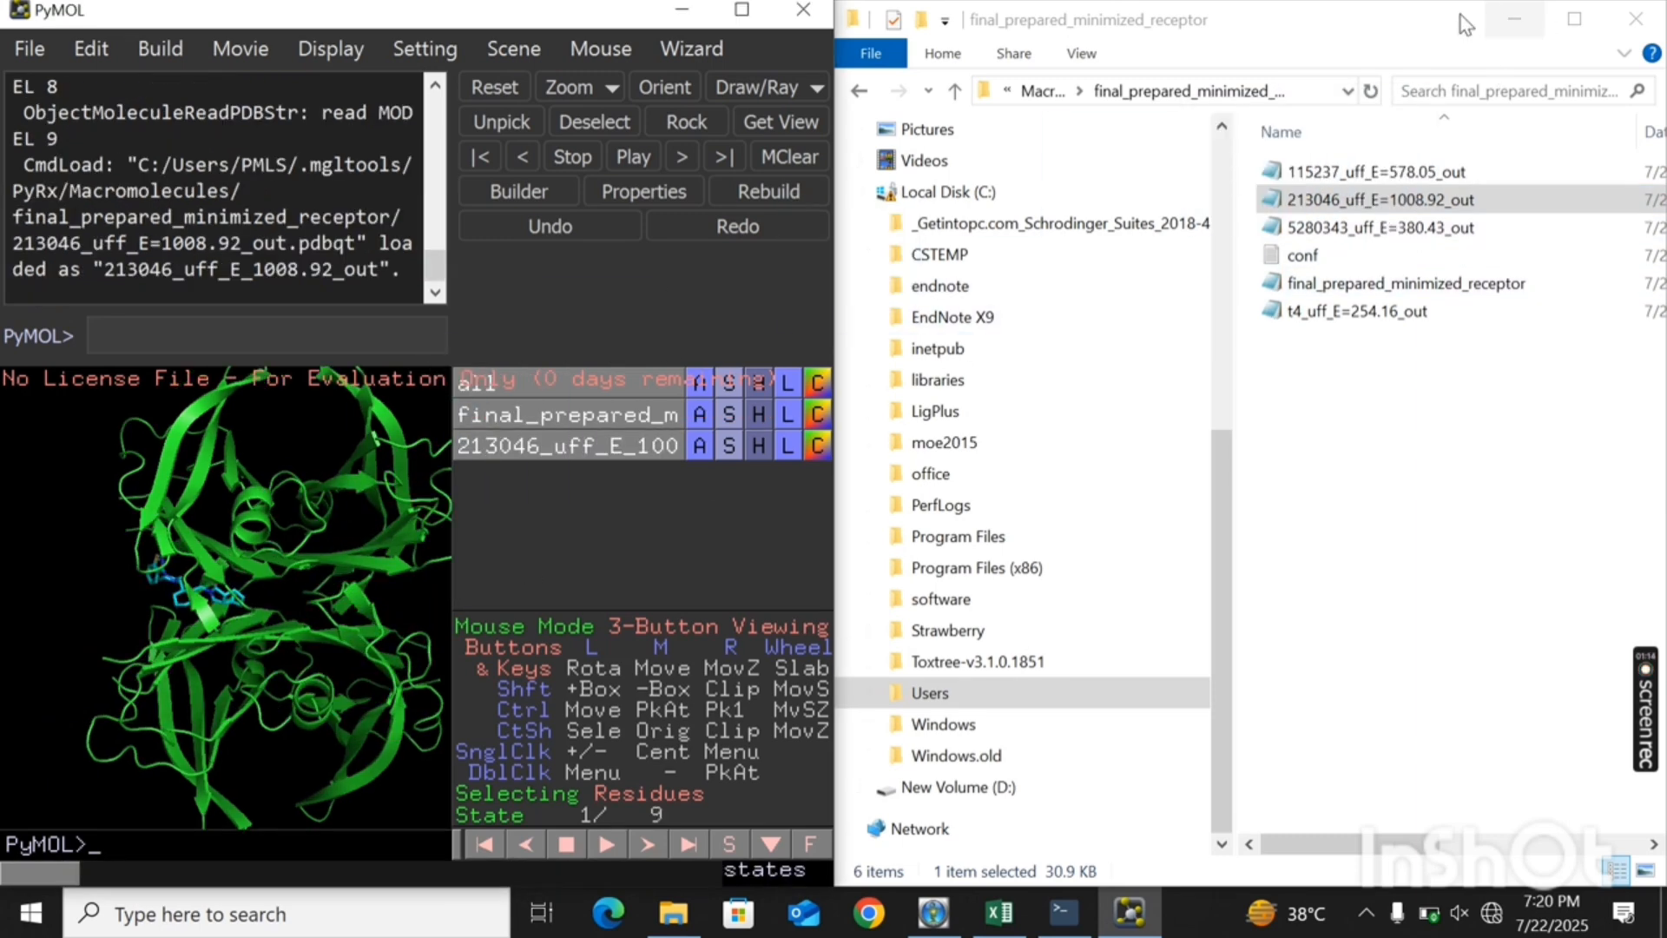
left_click_drag(1436, 22, 975, 63)
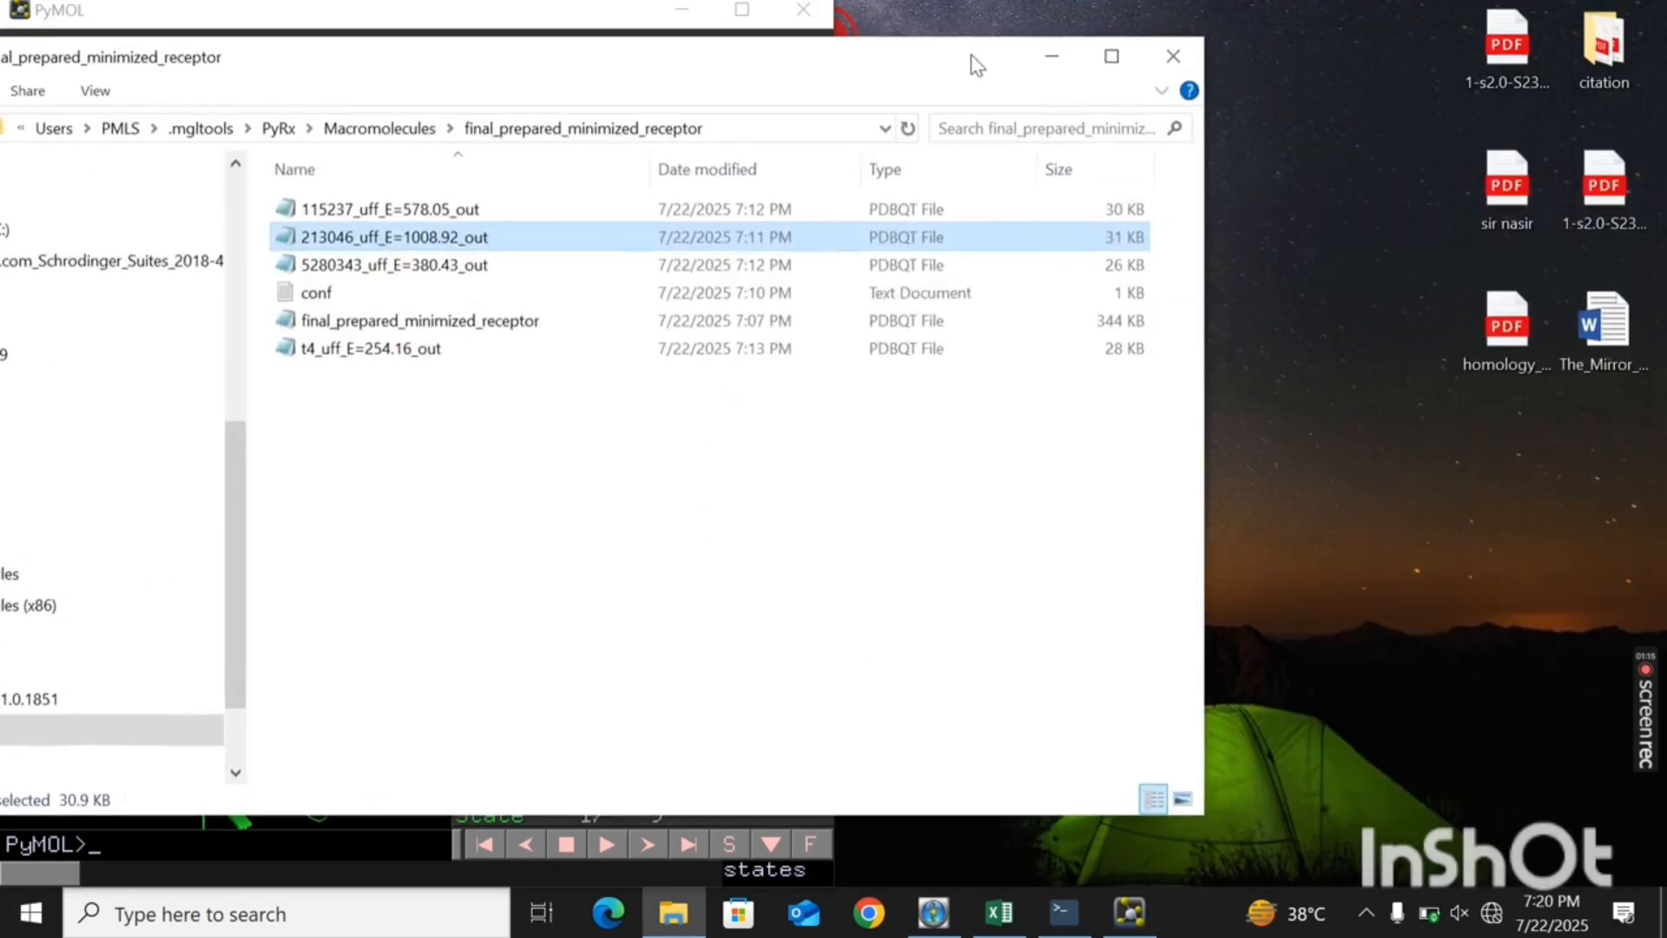
left_click(1052, 57)
left_click(743, 30)
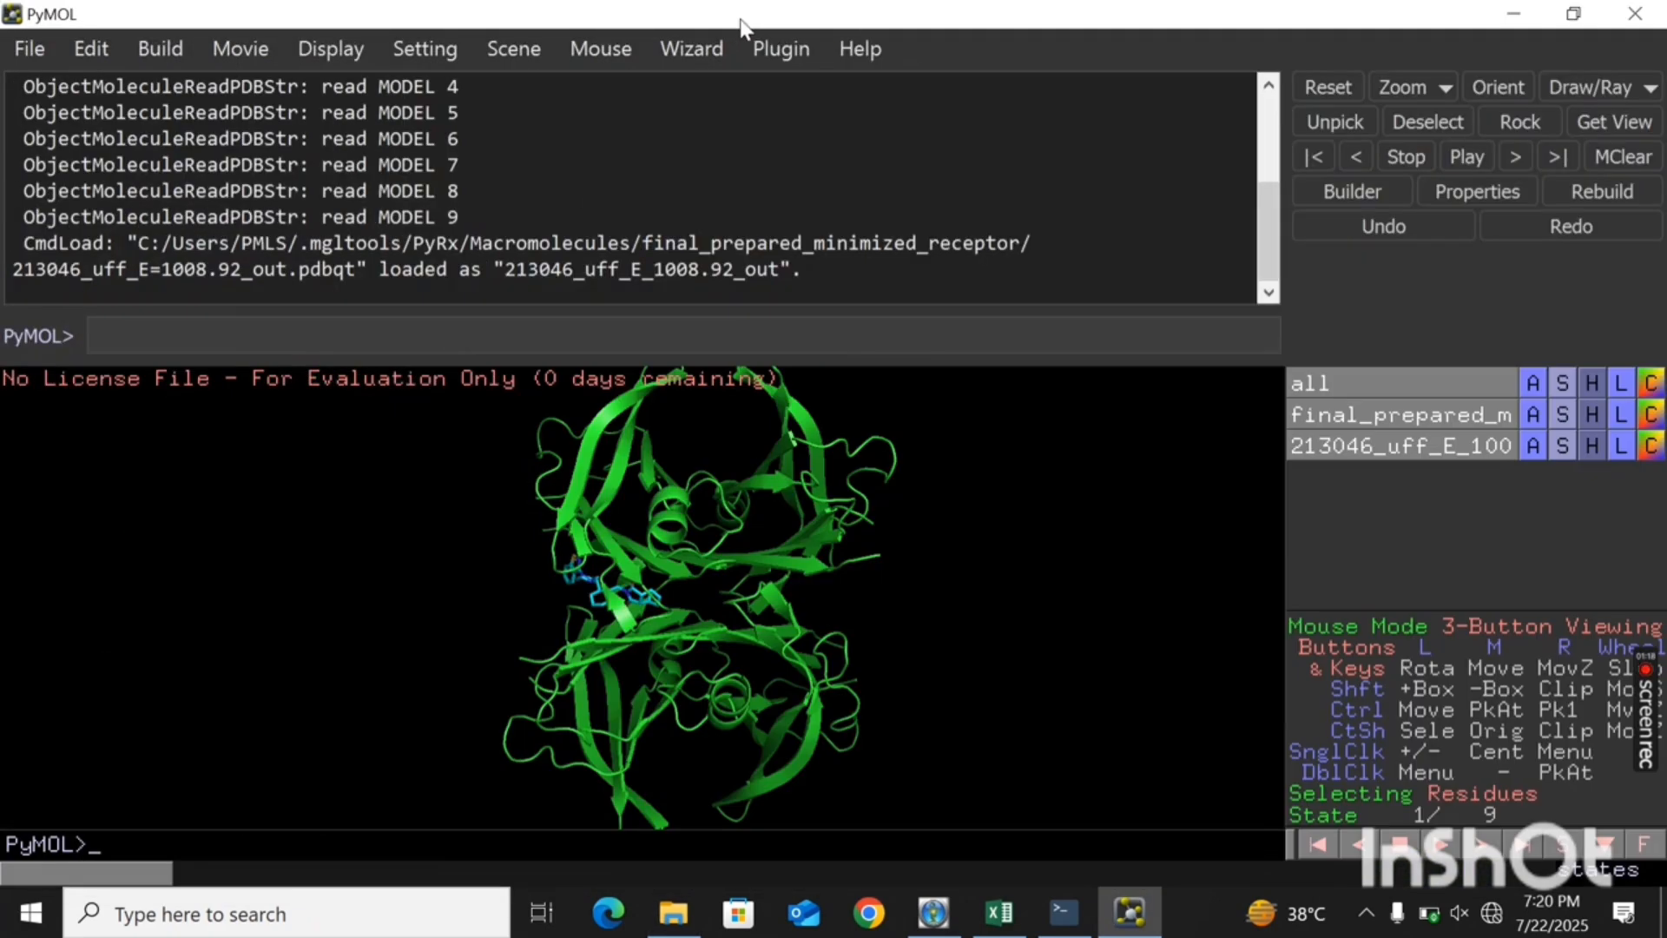
- Examine where the docked 213046 ligand sits in the receptor's cartoon structure
left_click_drag(599, 546, 792, 568)
left_click_drag(697, 824, 681, 797)
scroll(692, 521, "up", 8)
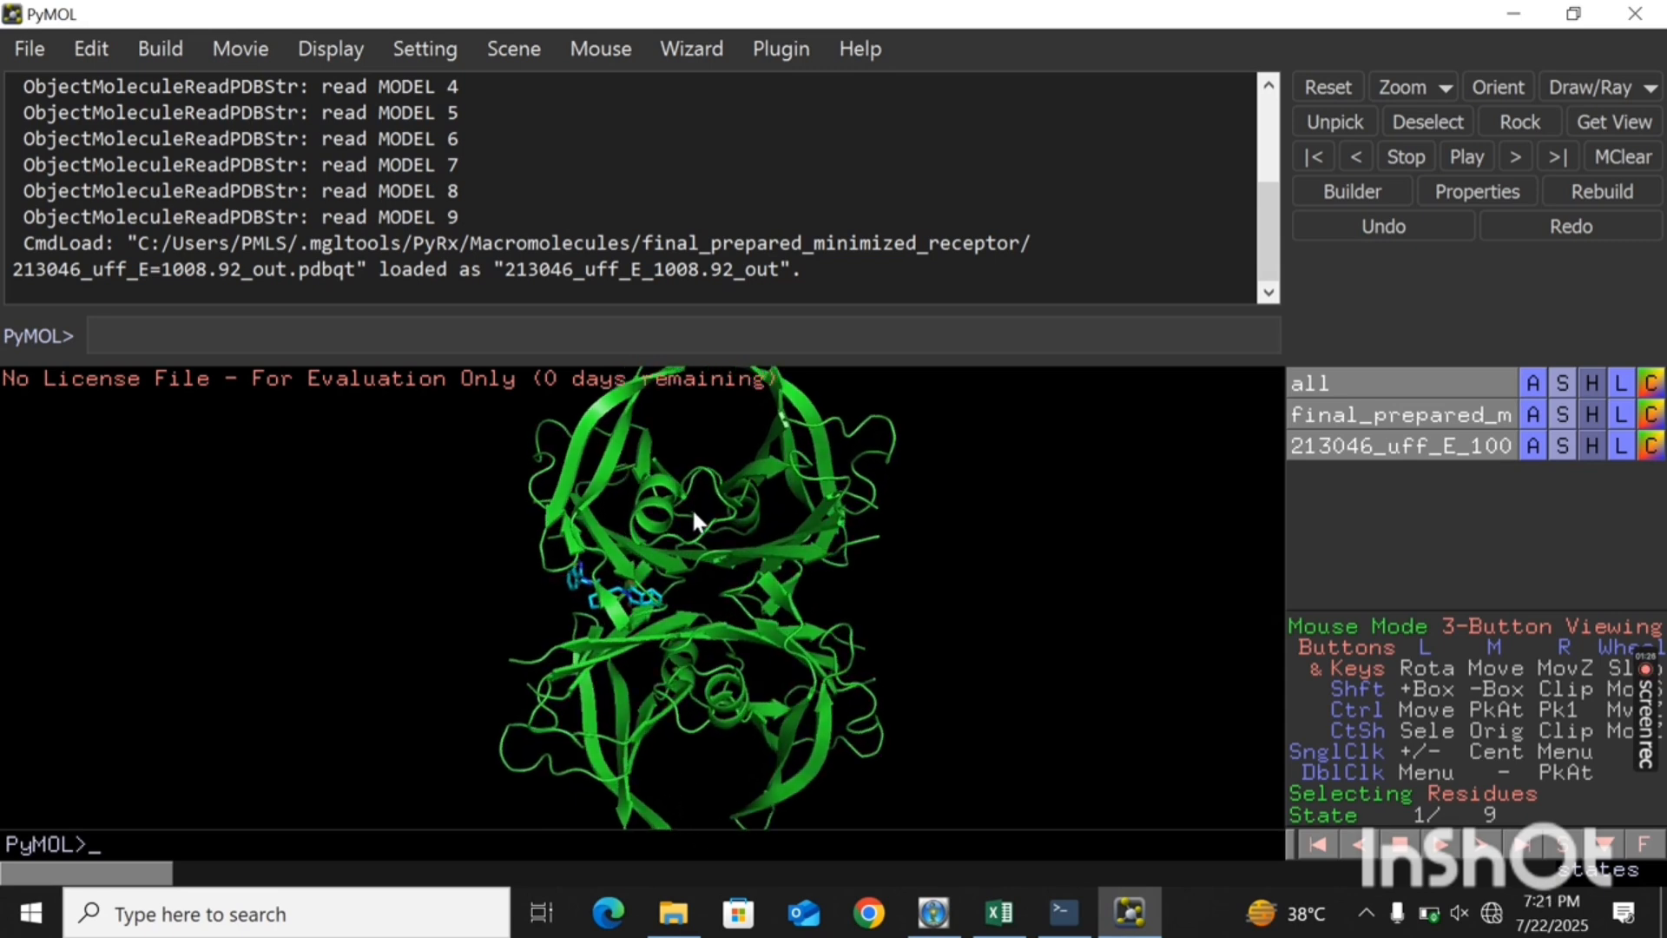
scroll(694, 513, "down", 8)
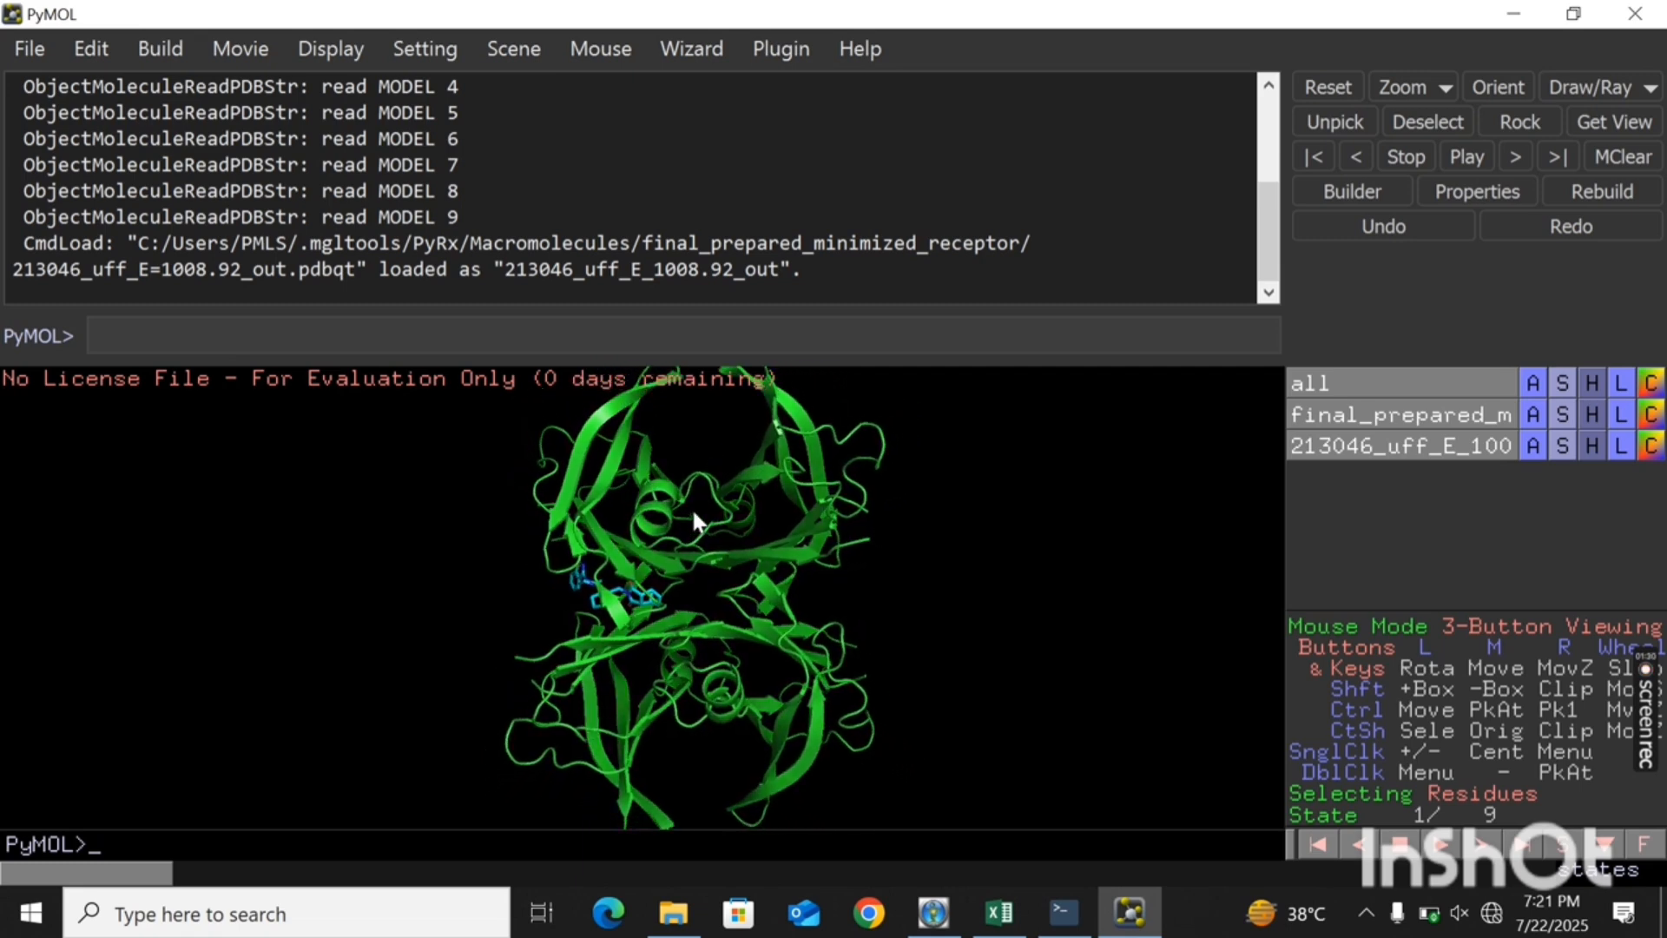
scroll(694, 513, "down", 3)
scroll(693, 513, "up", 3)
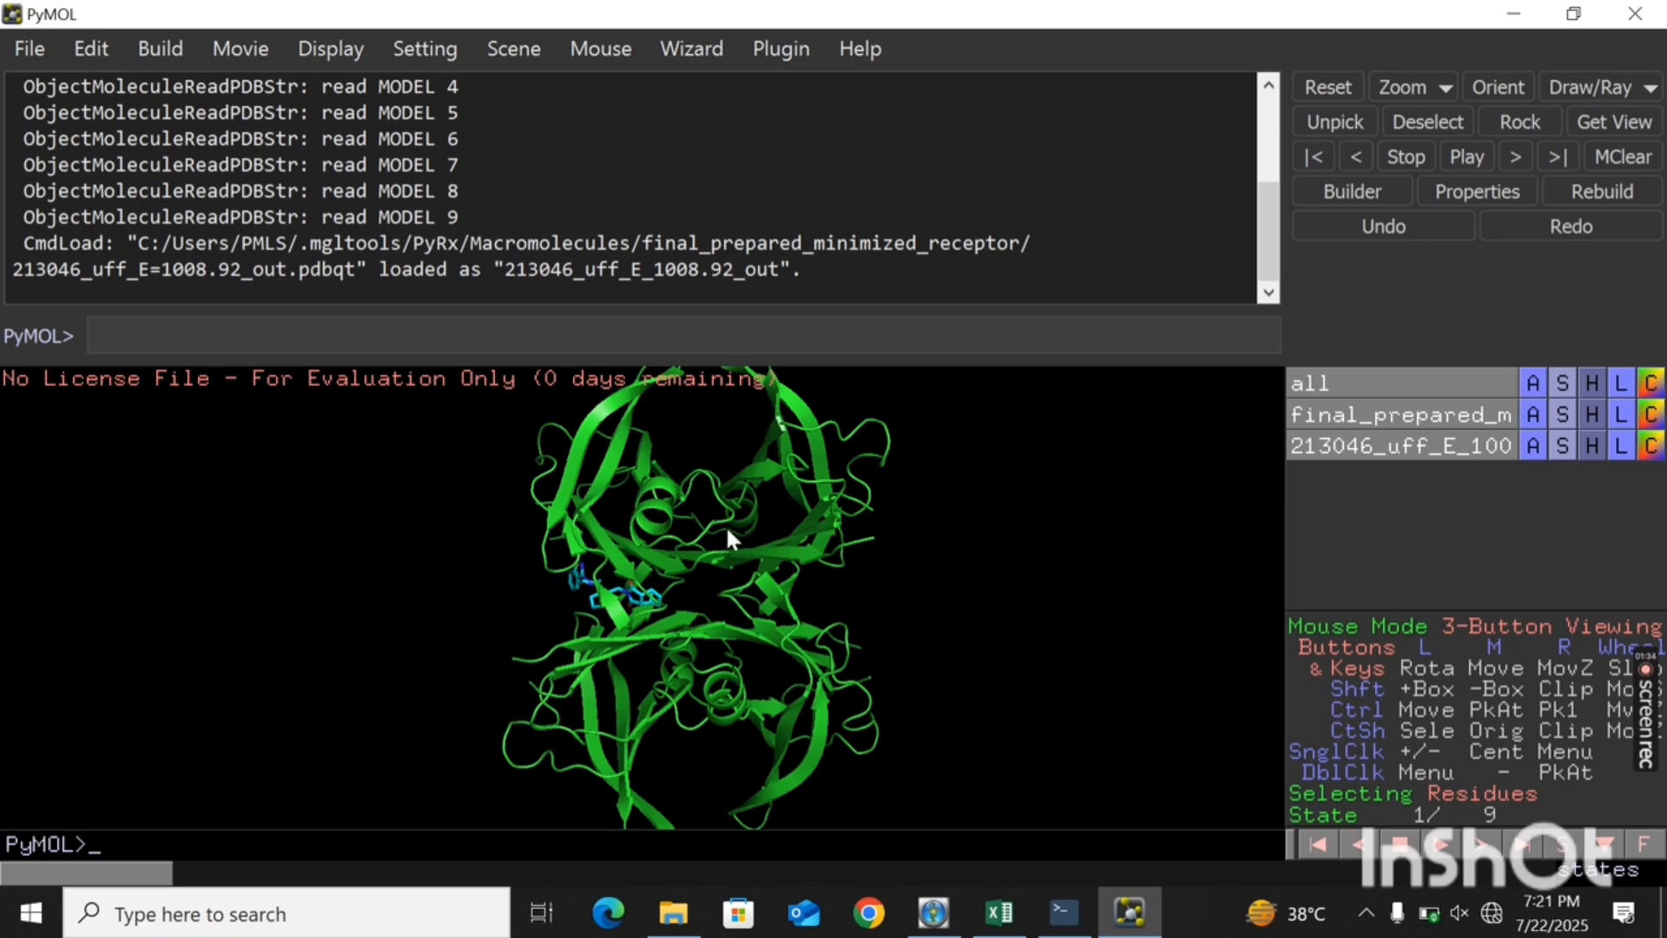
- Start exporting the enabled molecules in their current state and choose PDB as the file type
left_click(31, 50)
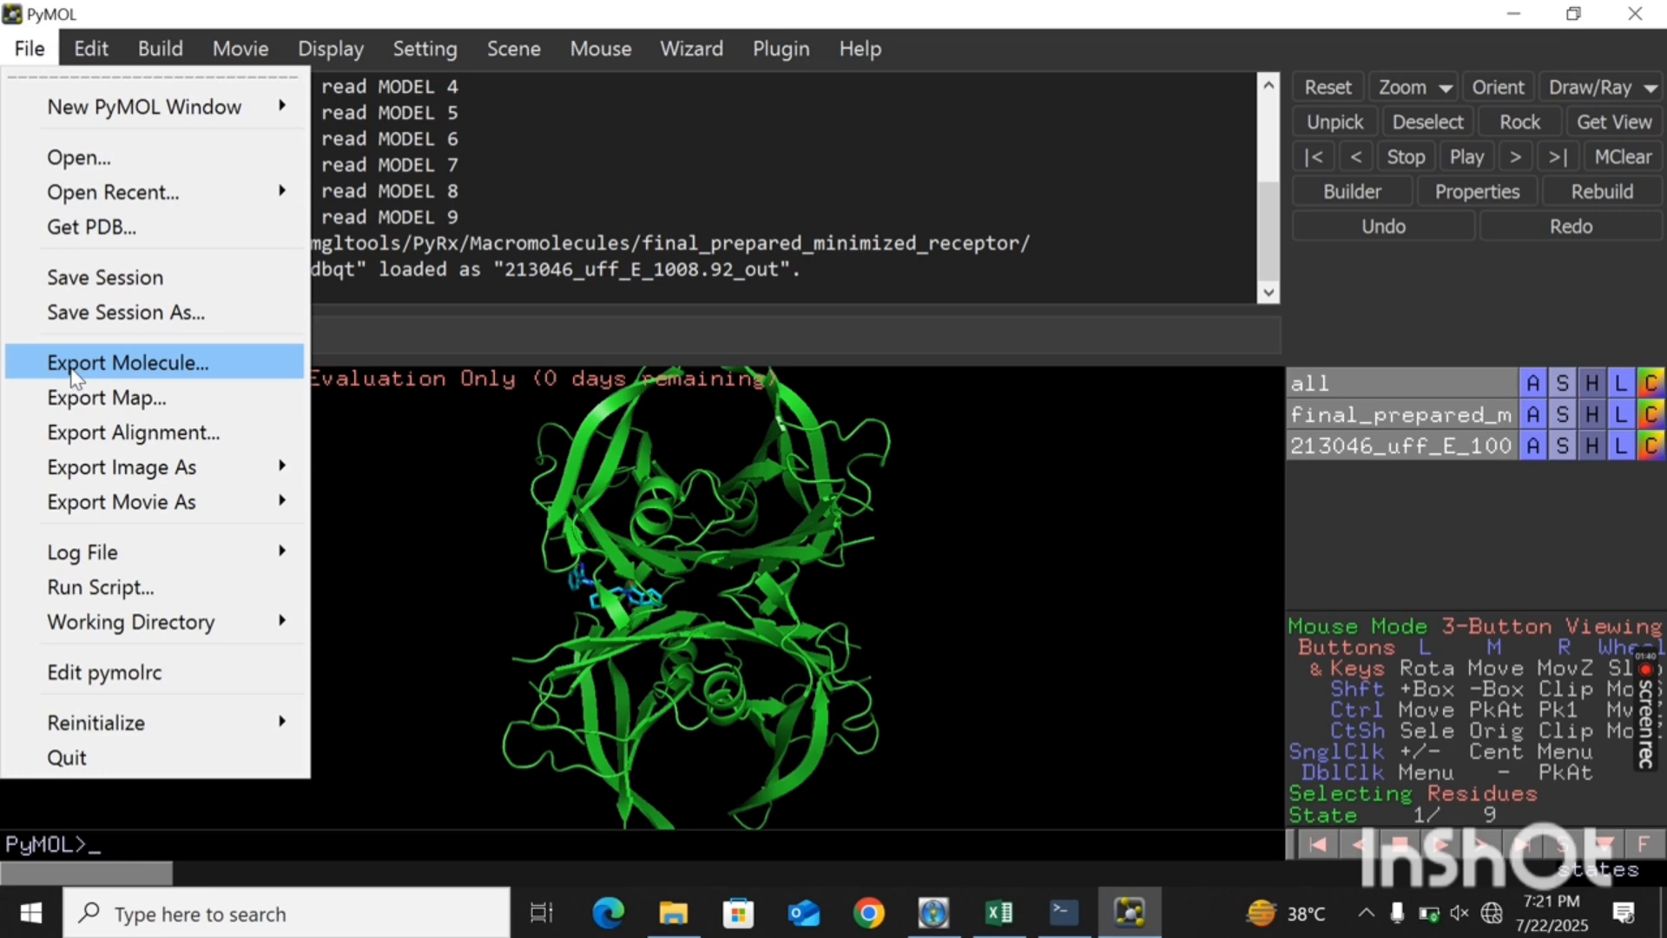
left_click(74, 365)
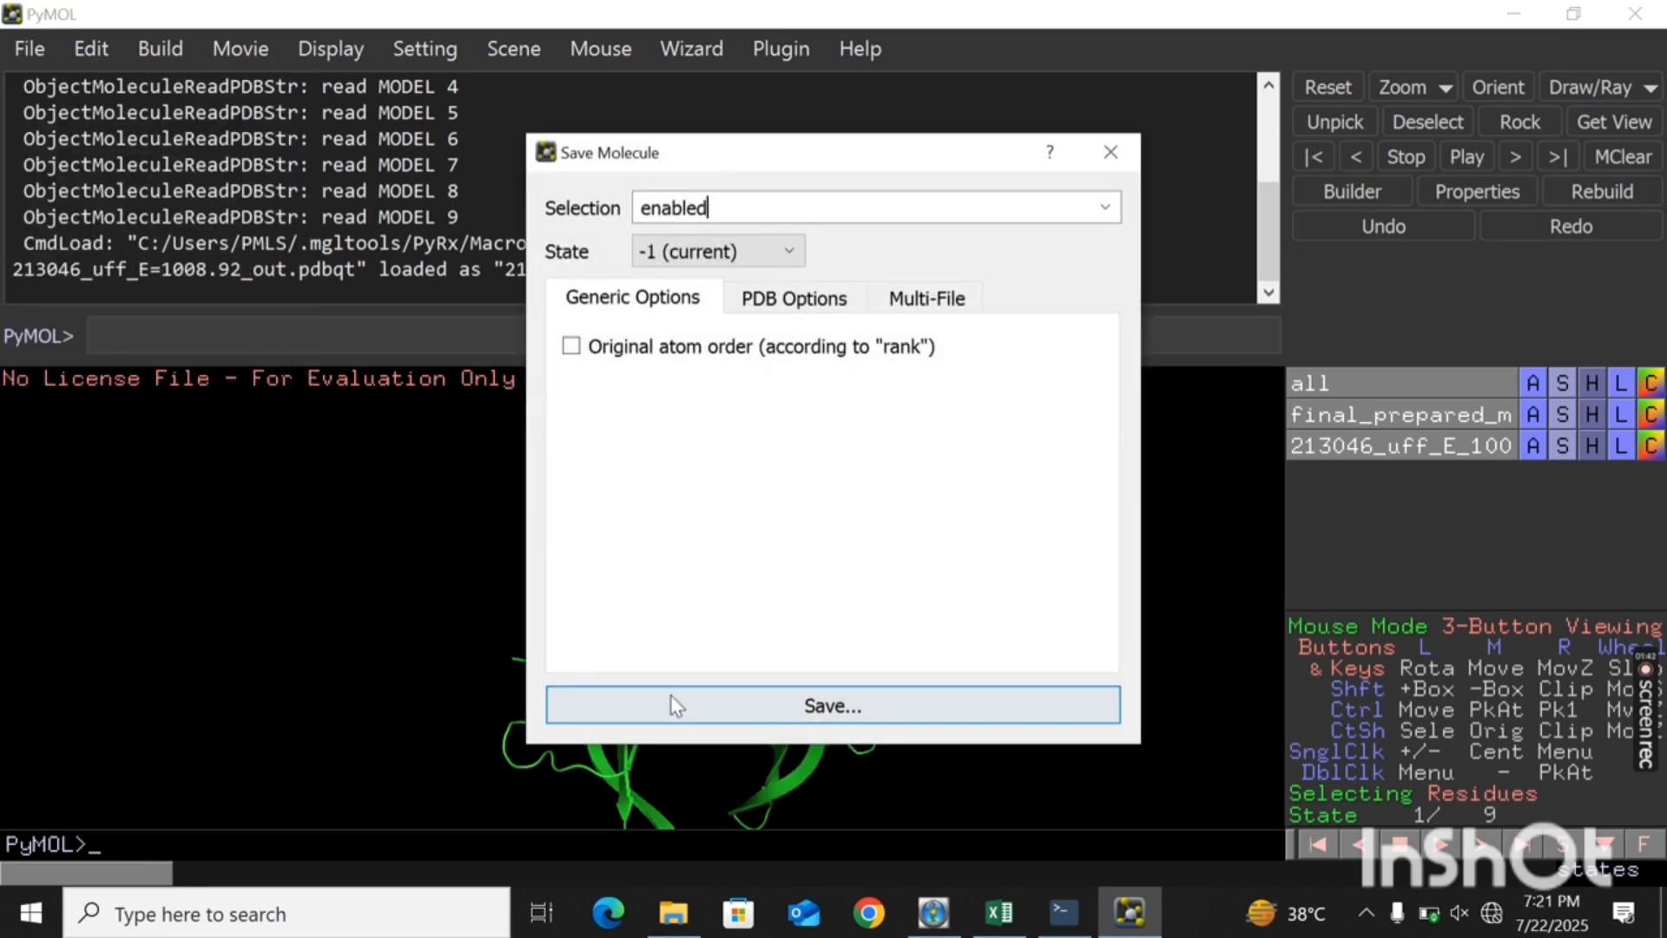
left_click(687, 717)
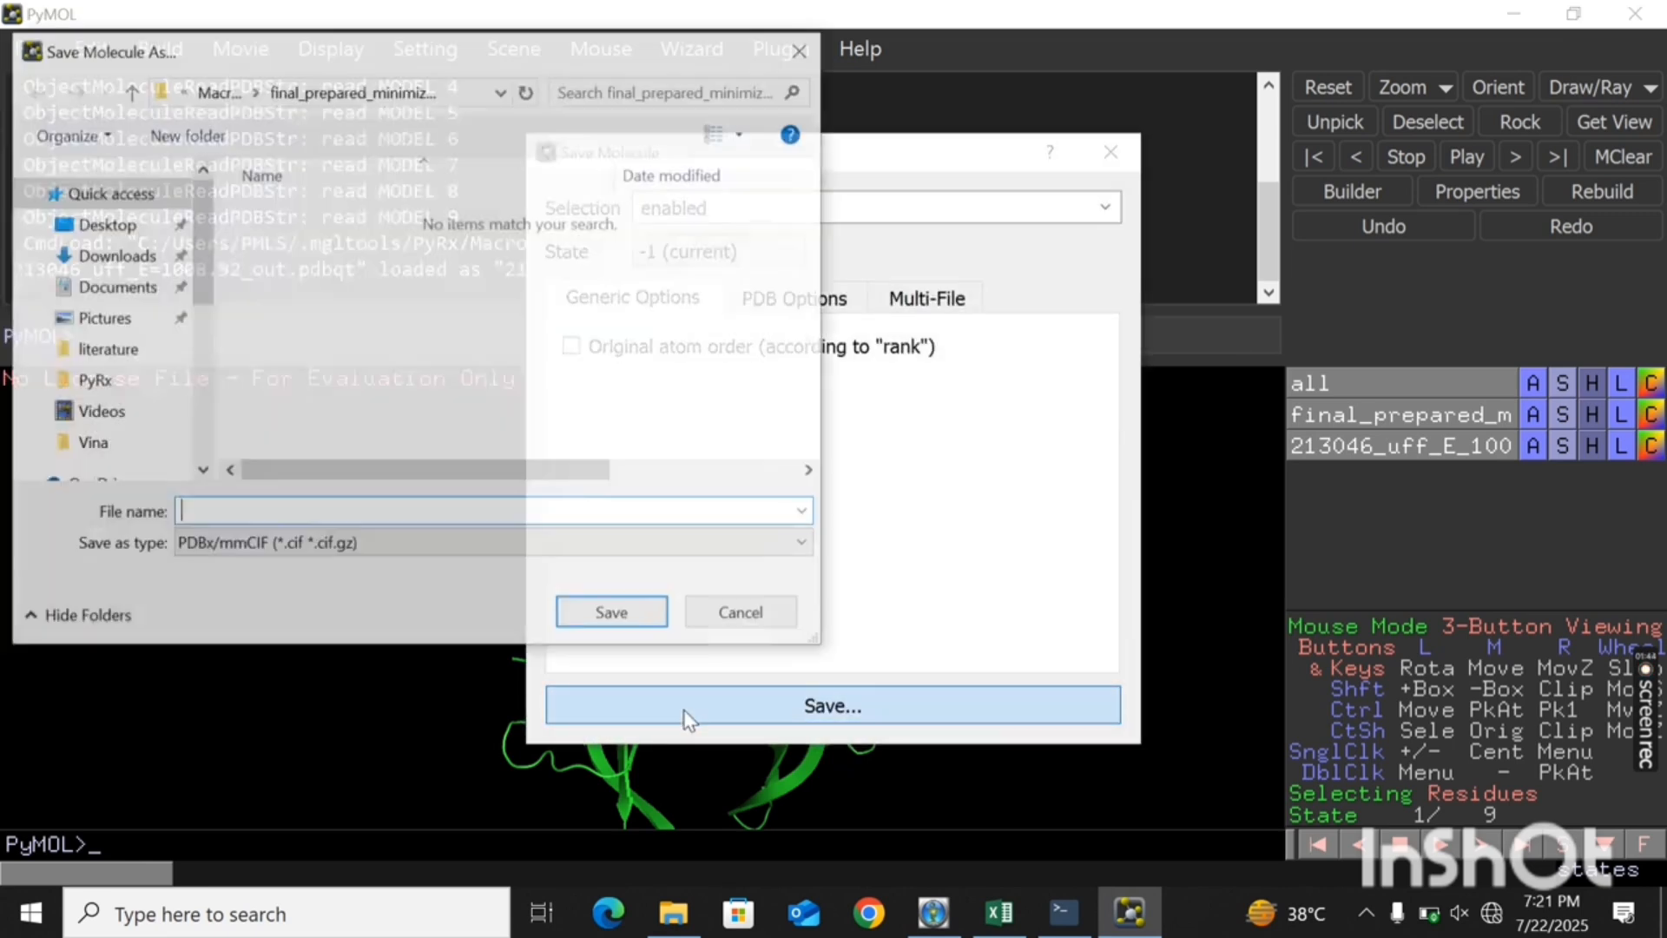
left_click(336, 545)
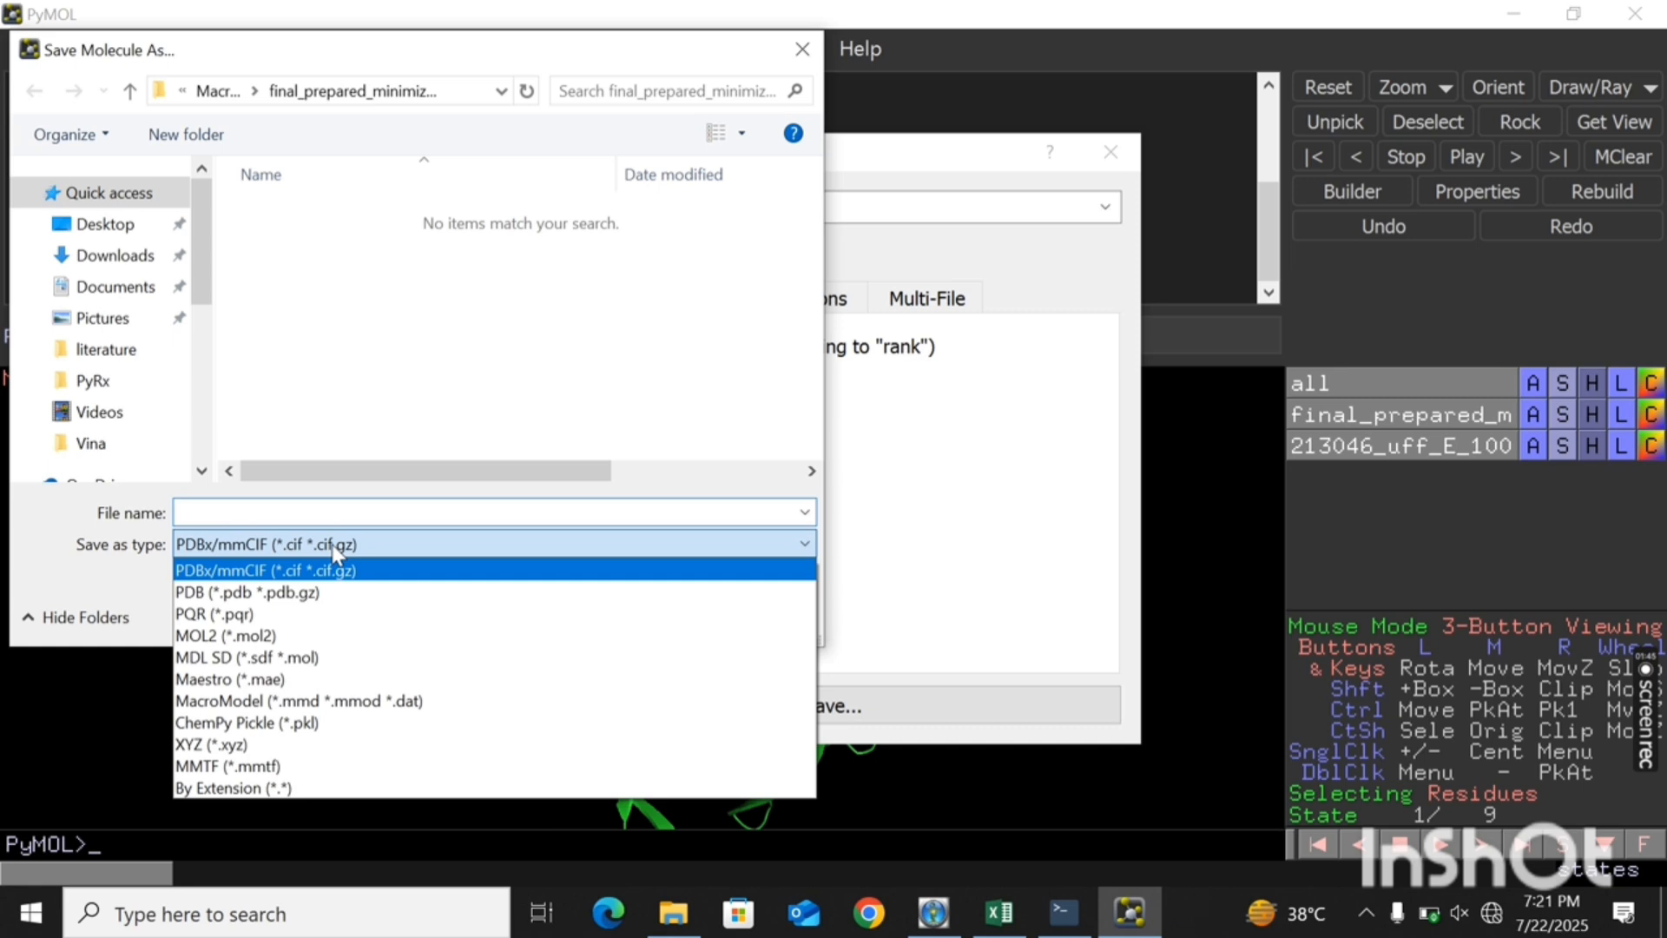
left_click(339, 598)
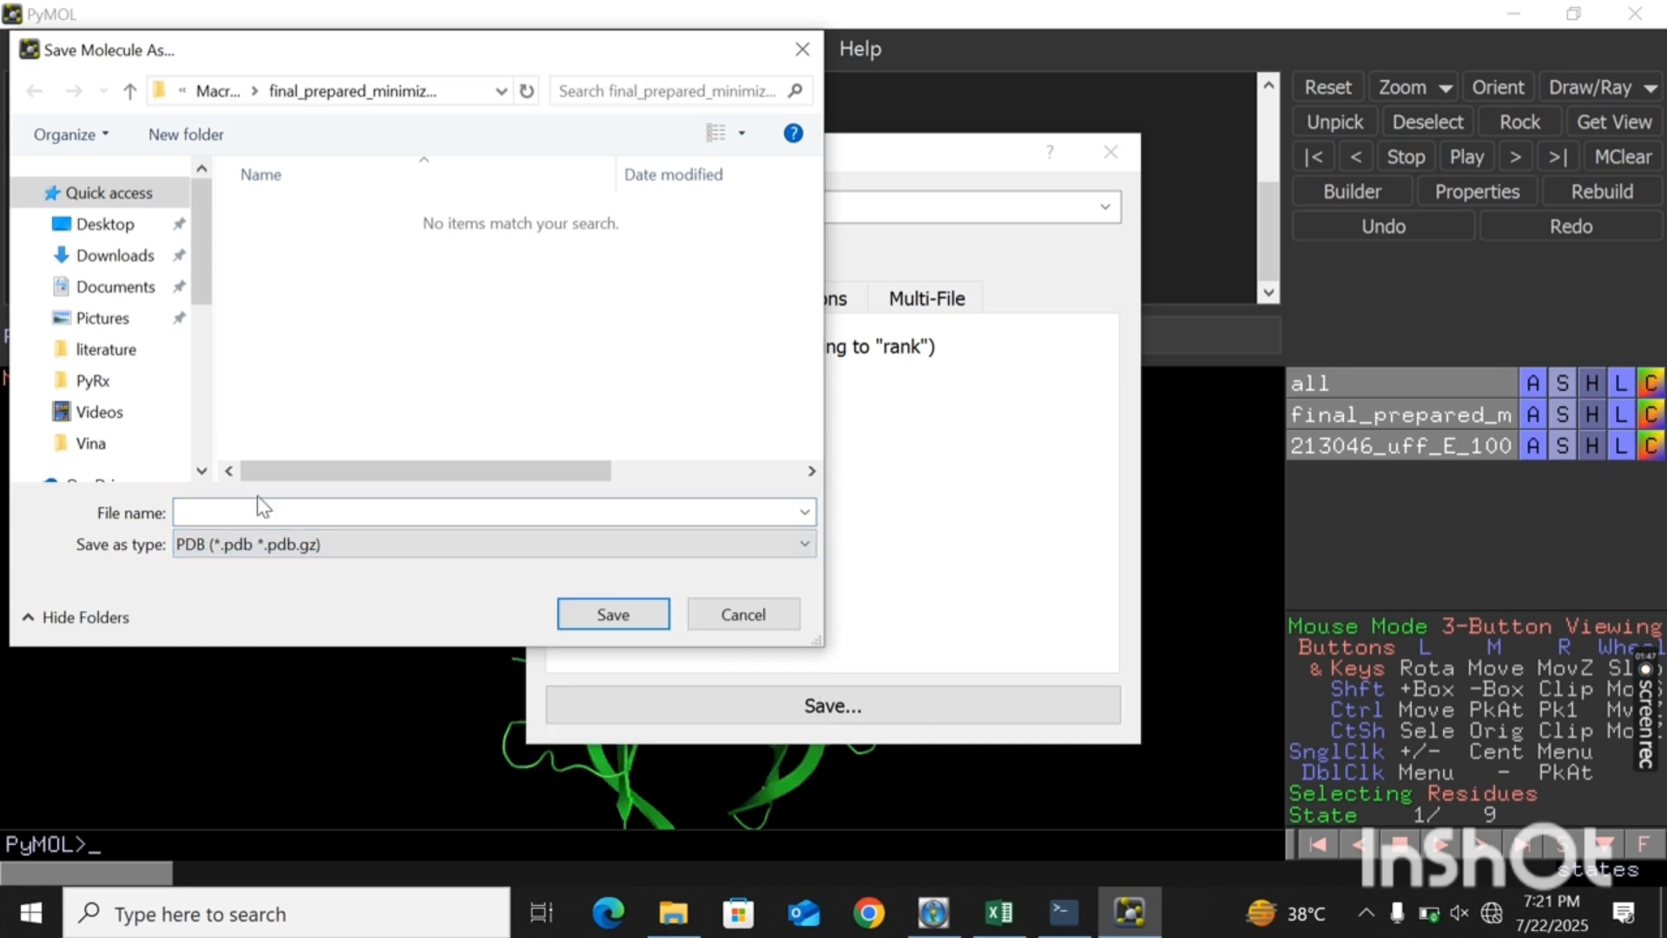
- Save the exported complex to the Desktop under the name "receptor-ligand complex file"
left_click(109, 228)
left_click(214, 514)
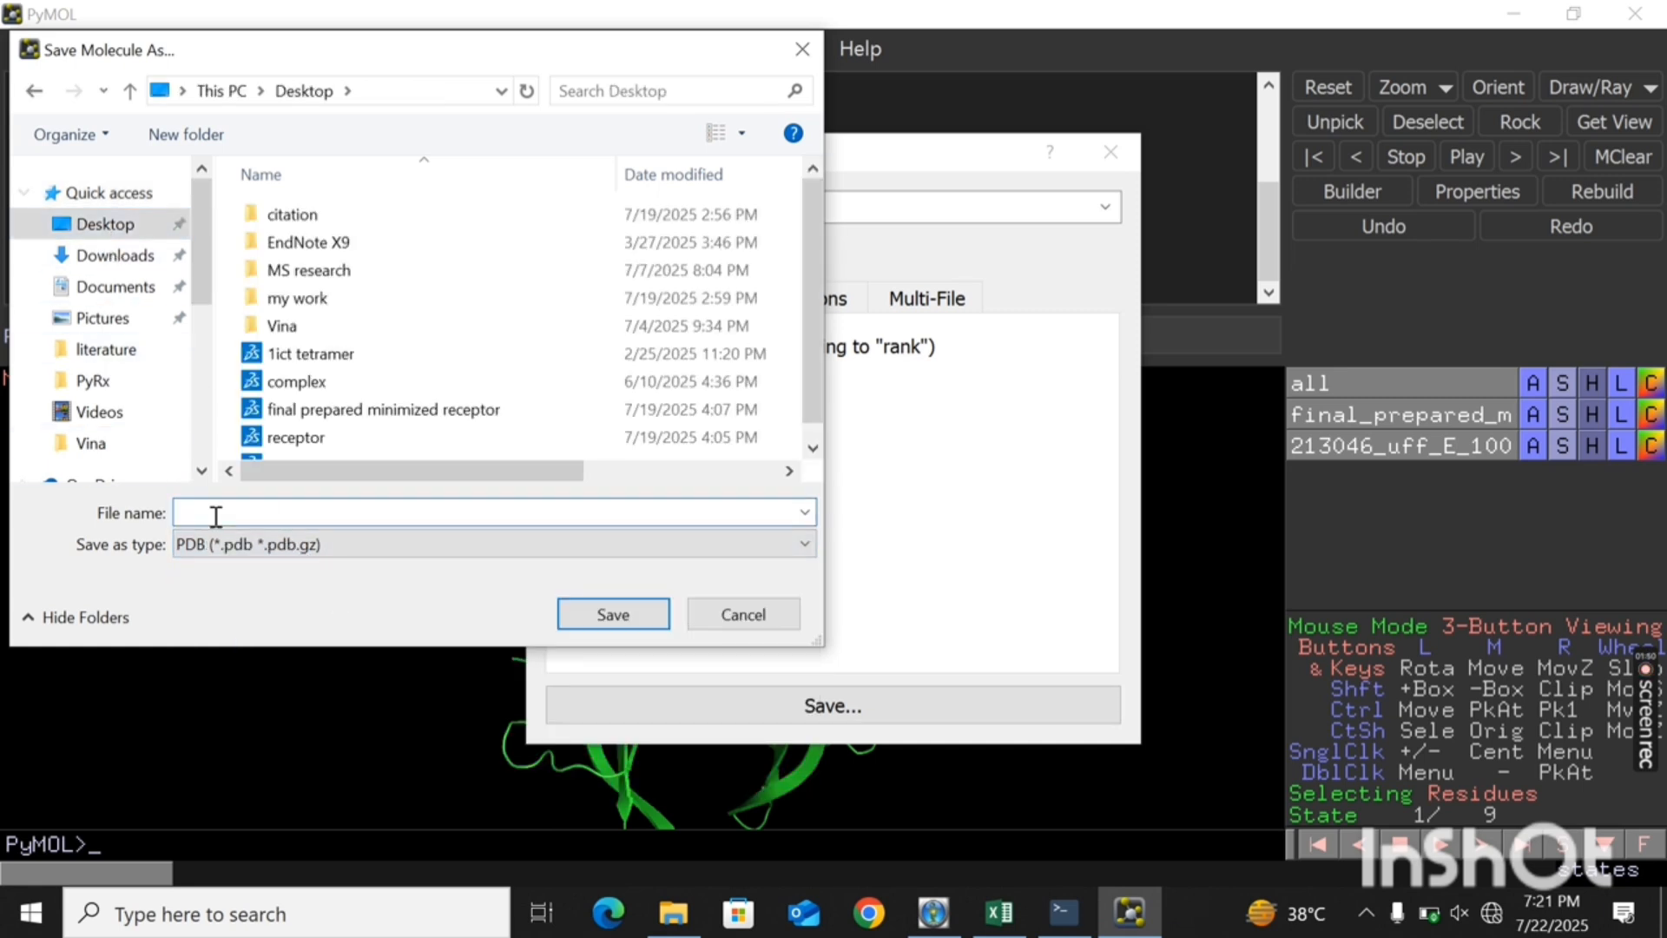
type("comp")
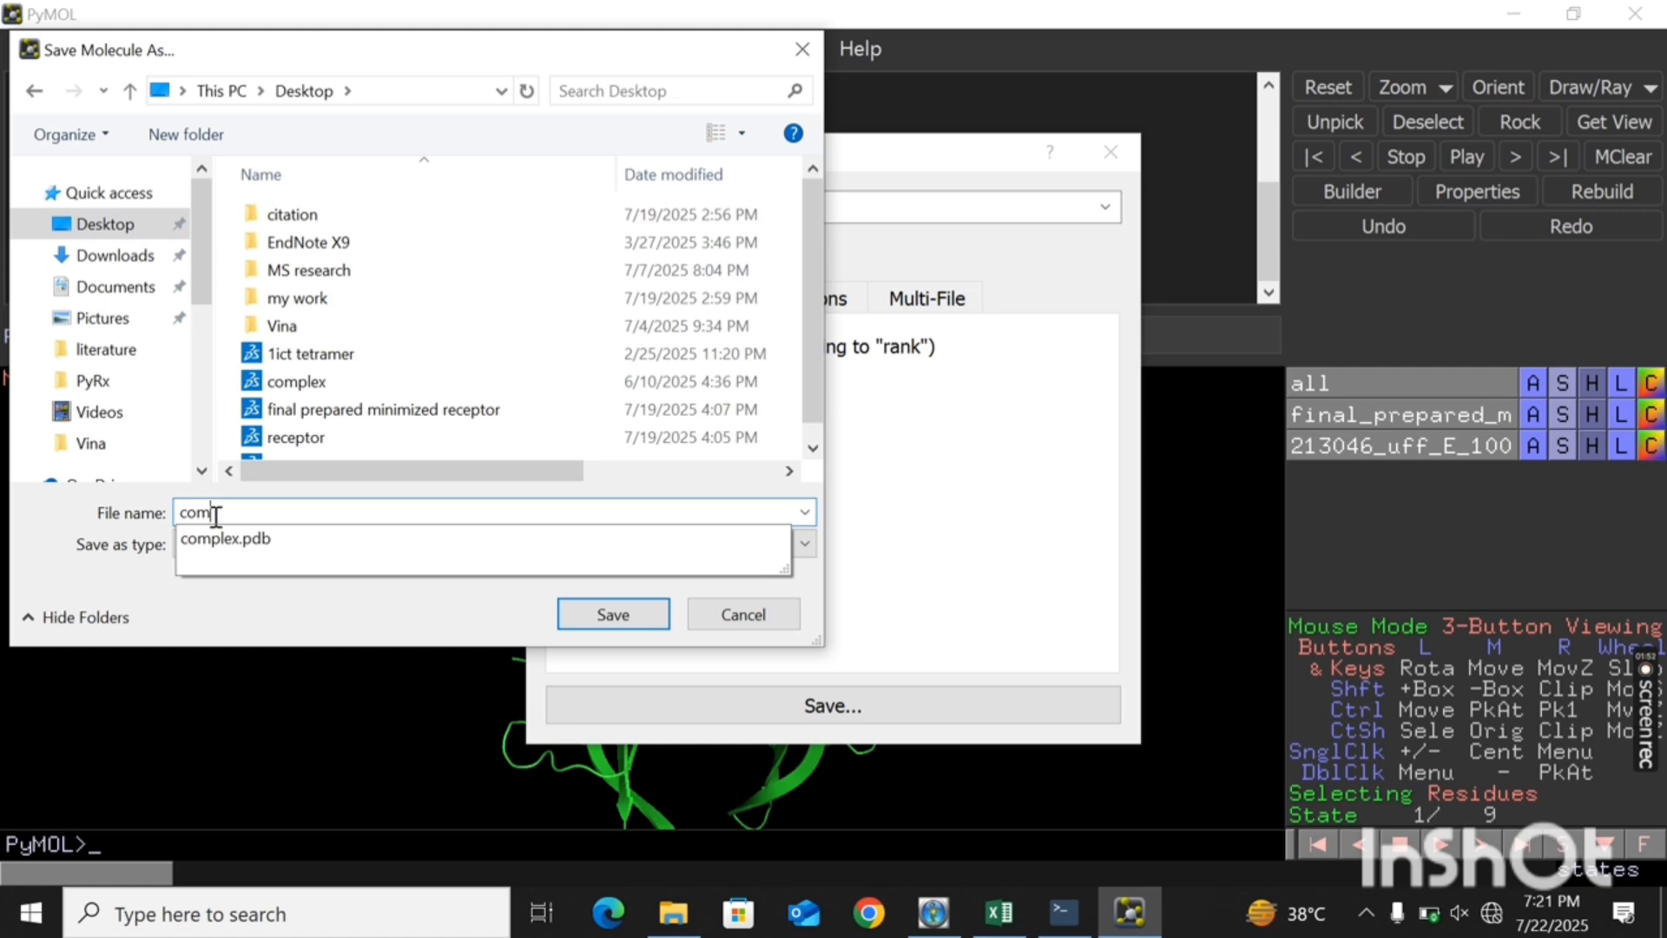
key("BackSpace")
key("BackSpace")
key("BackSpace")
key("BackSpace")
type("rece")
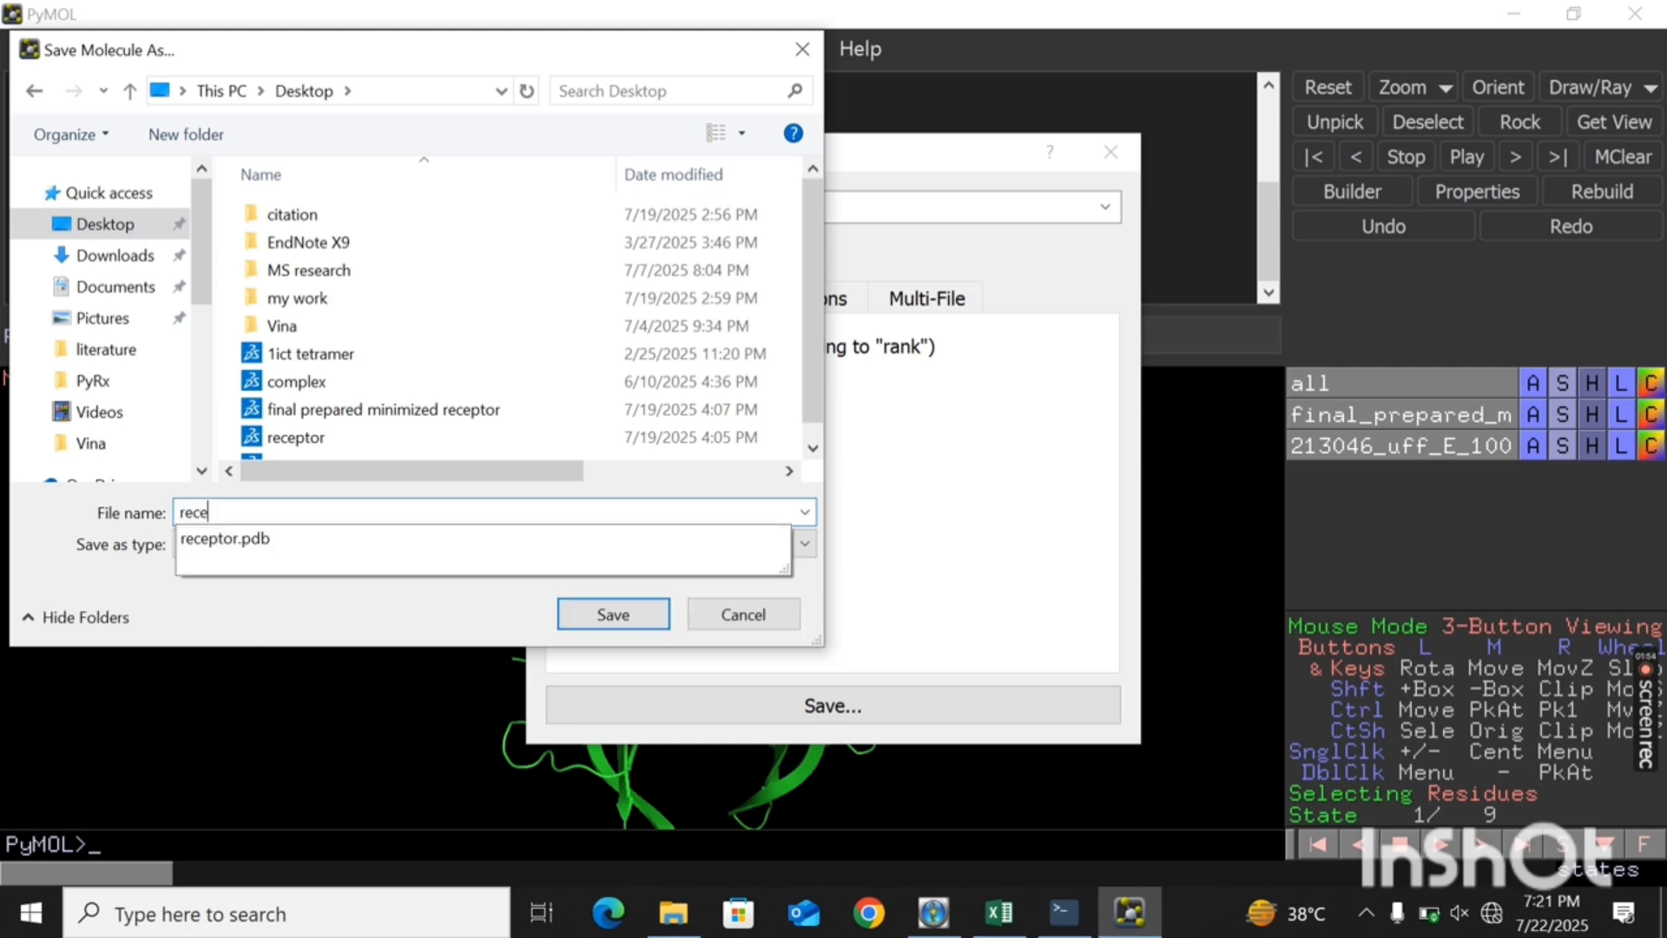
type("ptor-ligand complex file")
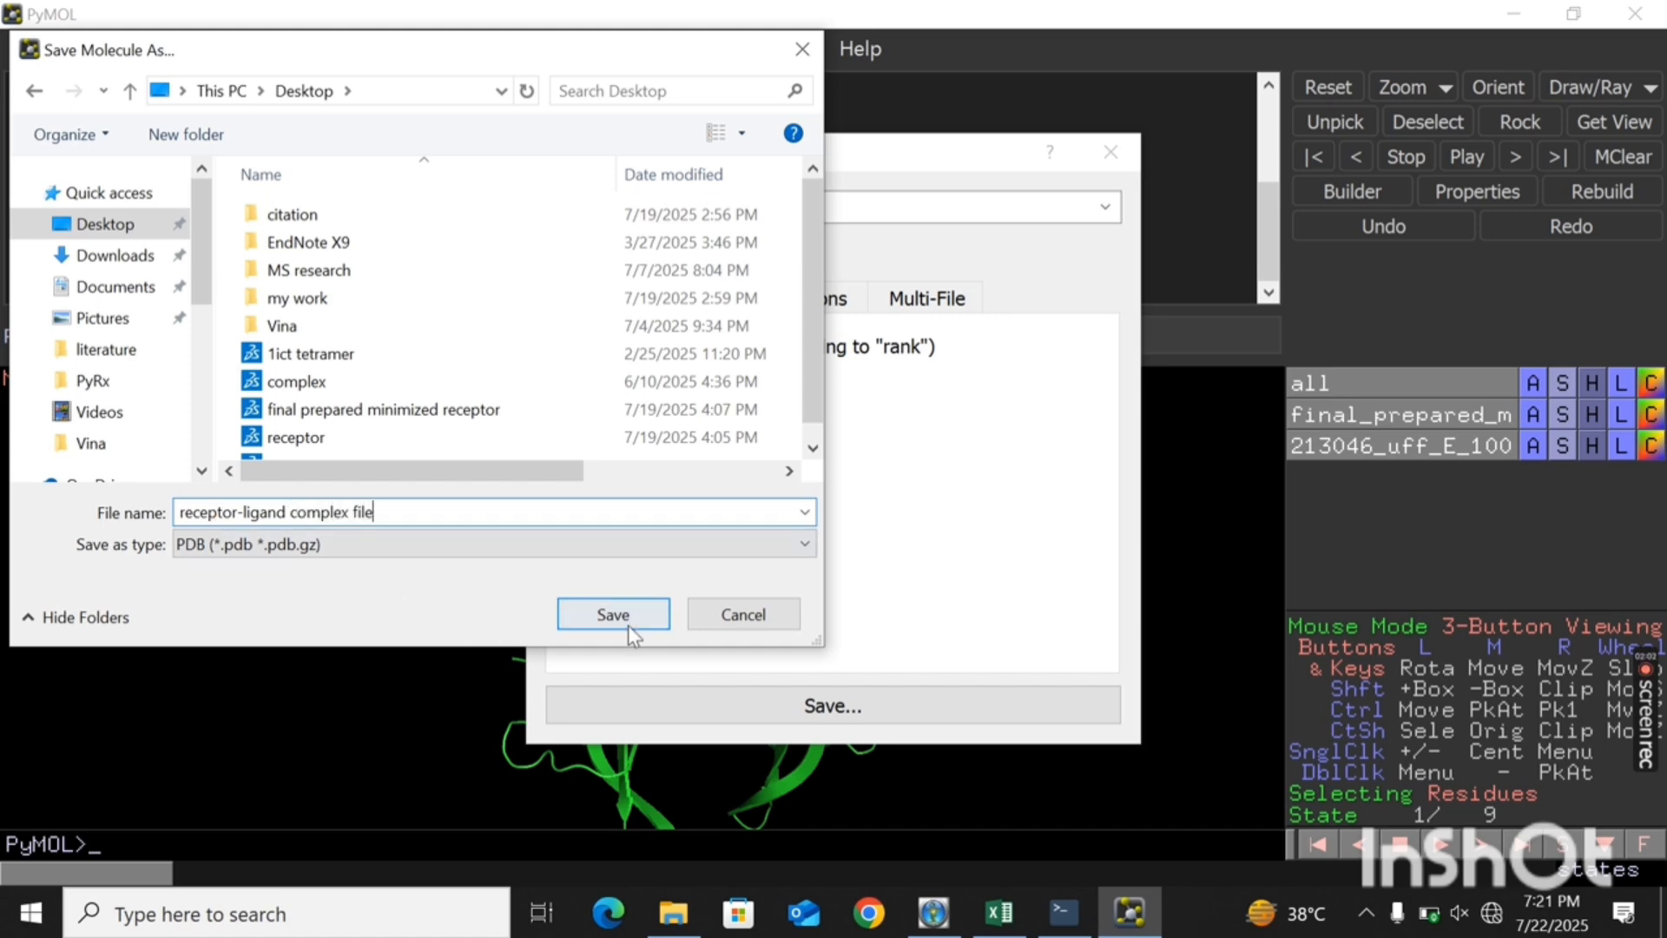
left_click(627, 625)
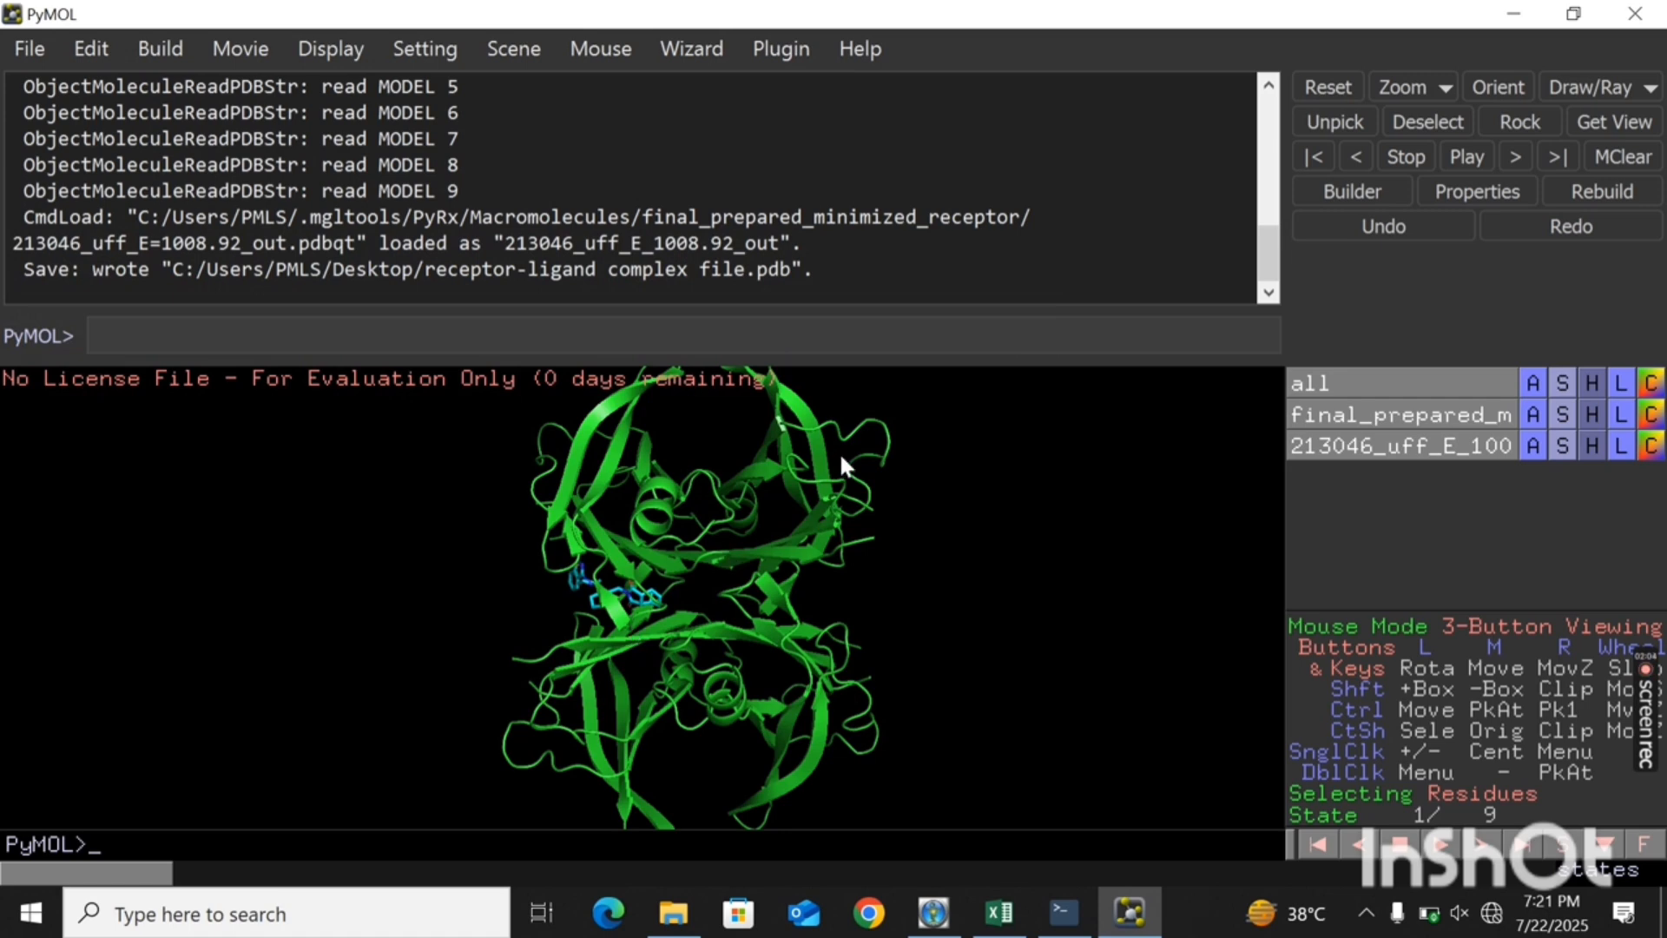
- Bring back the docking results folder in File Explorer and load 5280343_uff_E=380.43_out into PyMOL
left_click_drag(669, 506, 670, 512)
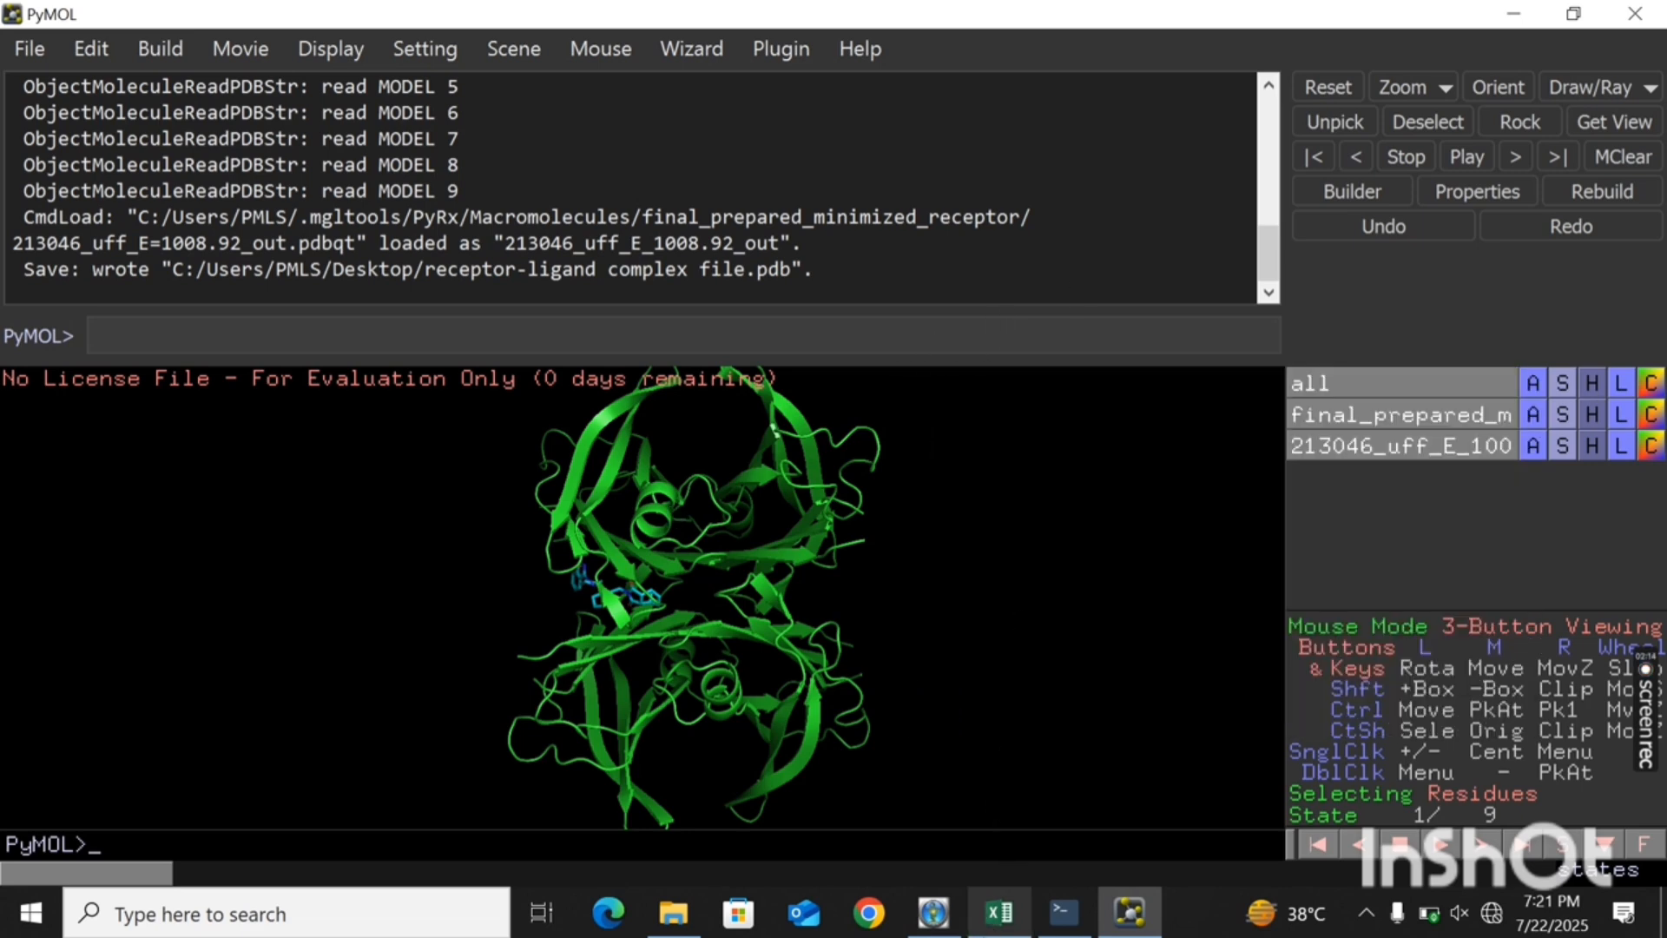
mouse_move(1052, 929)
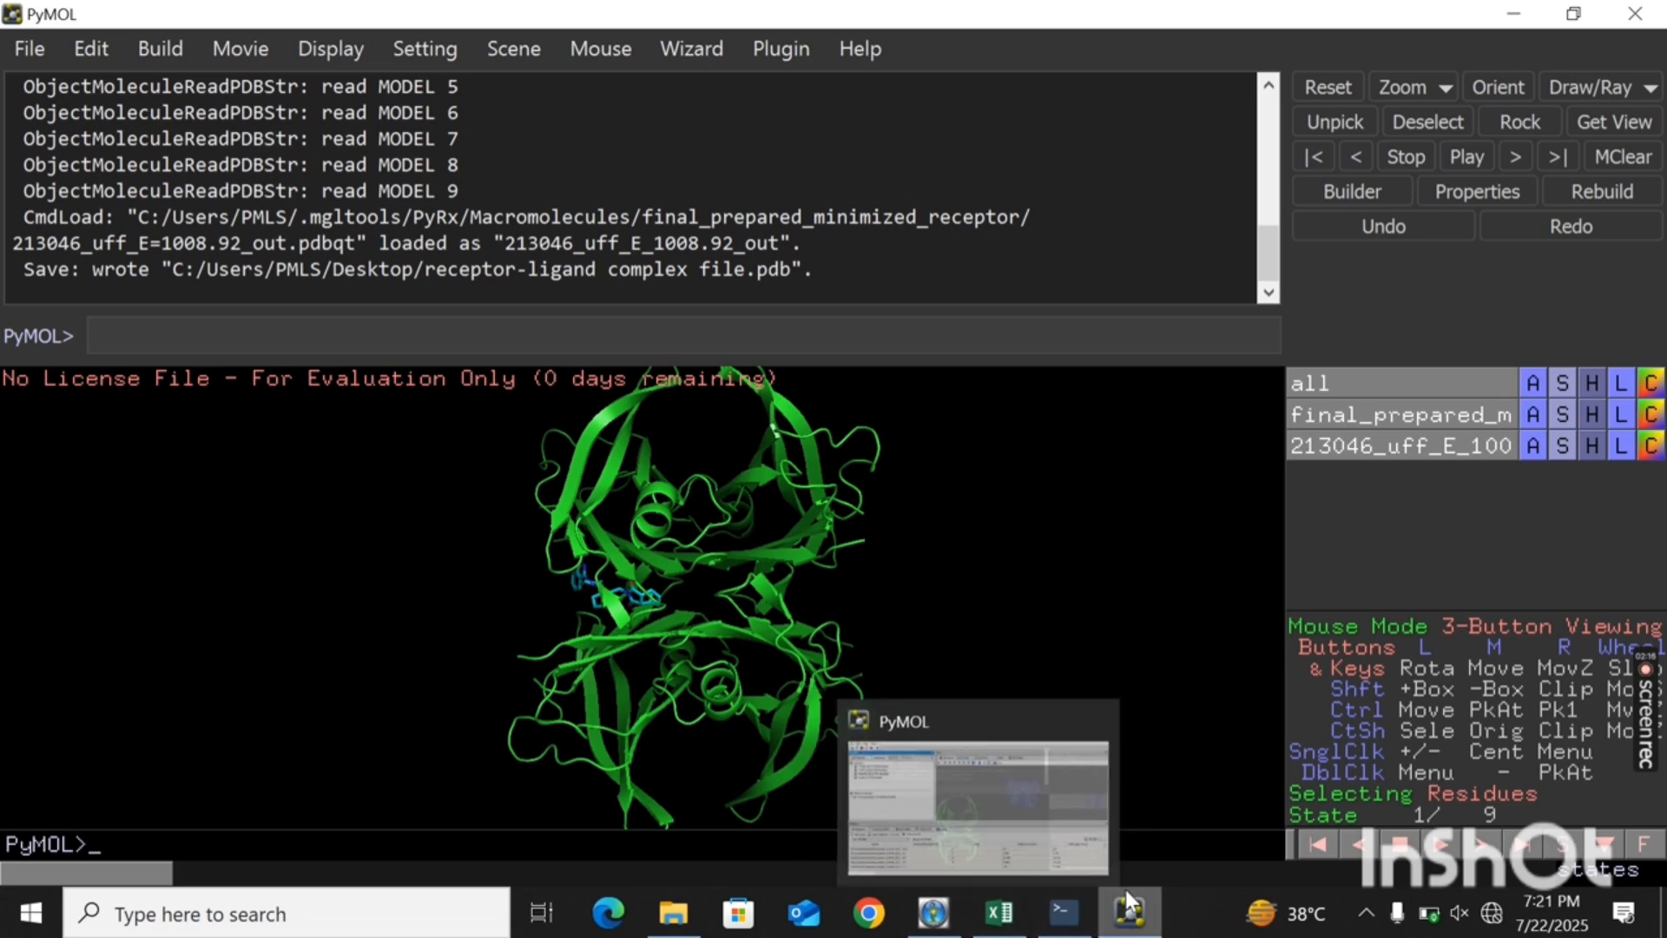
mouse_move(673, 914)
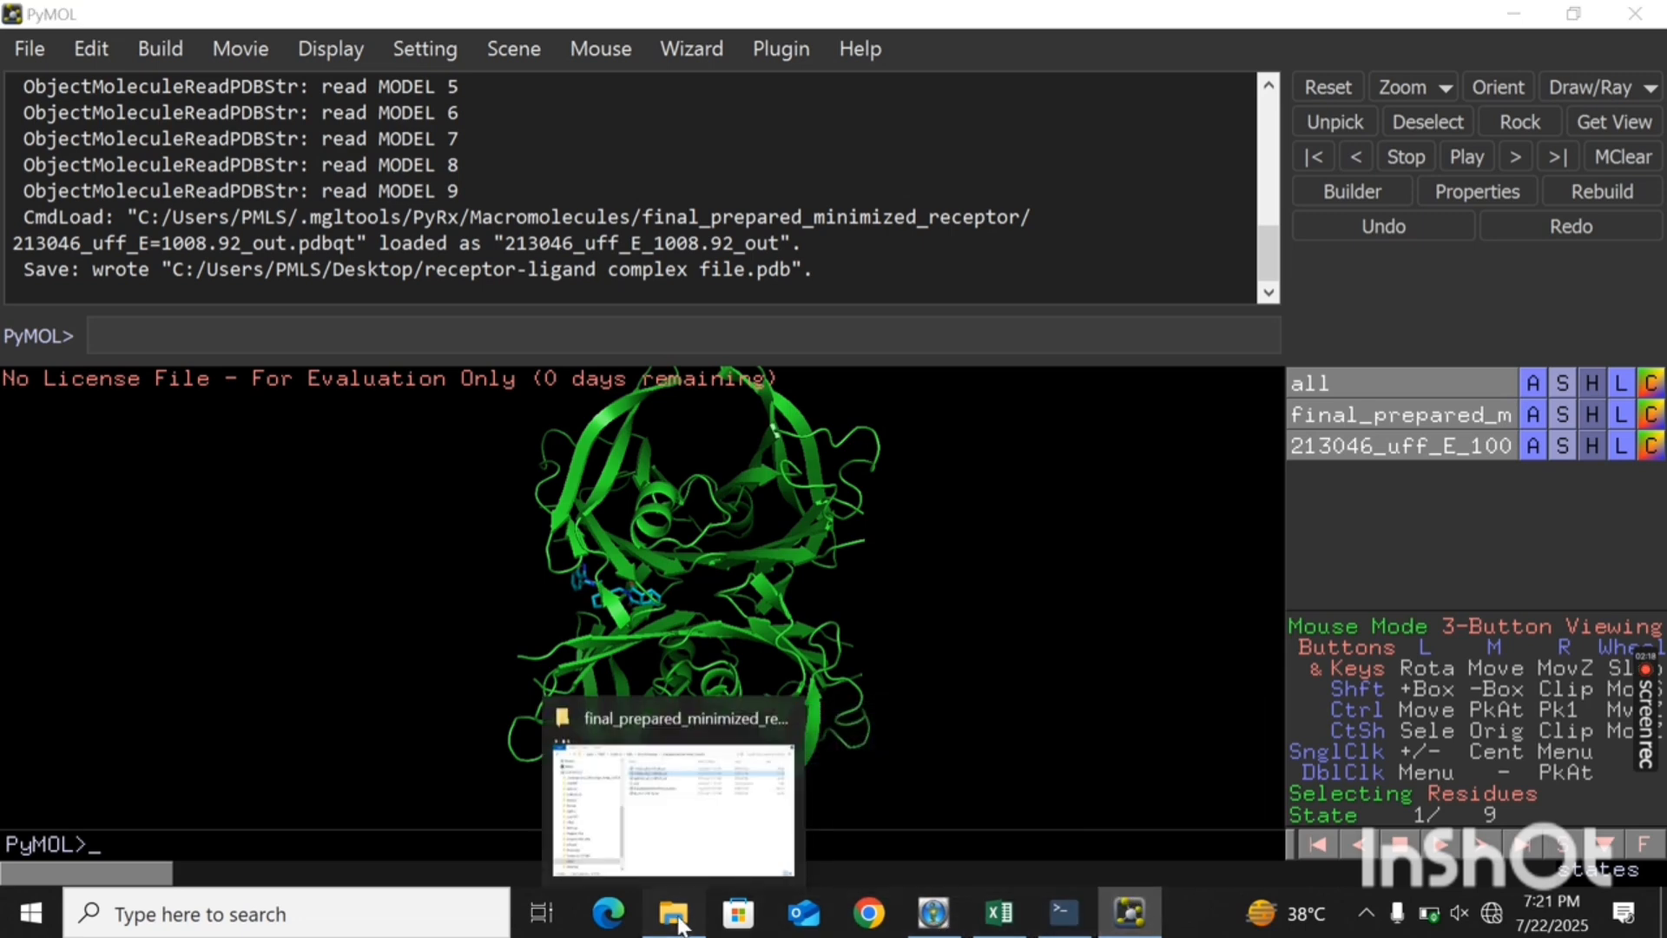
left_click(764, 823)
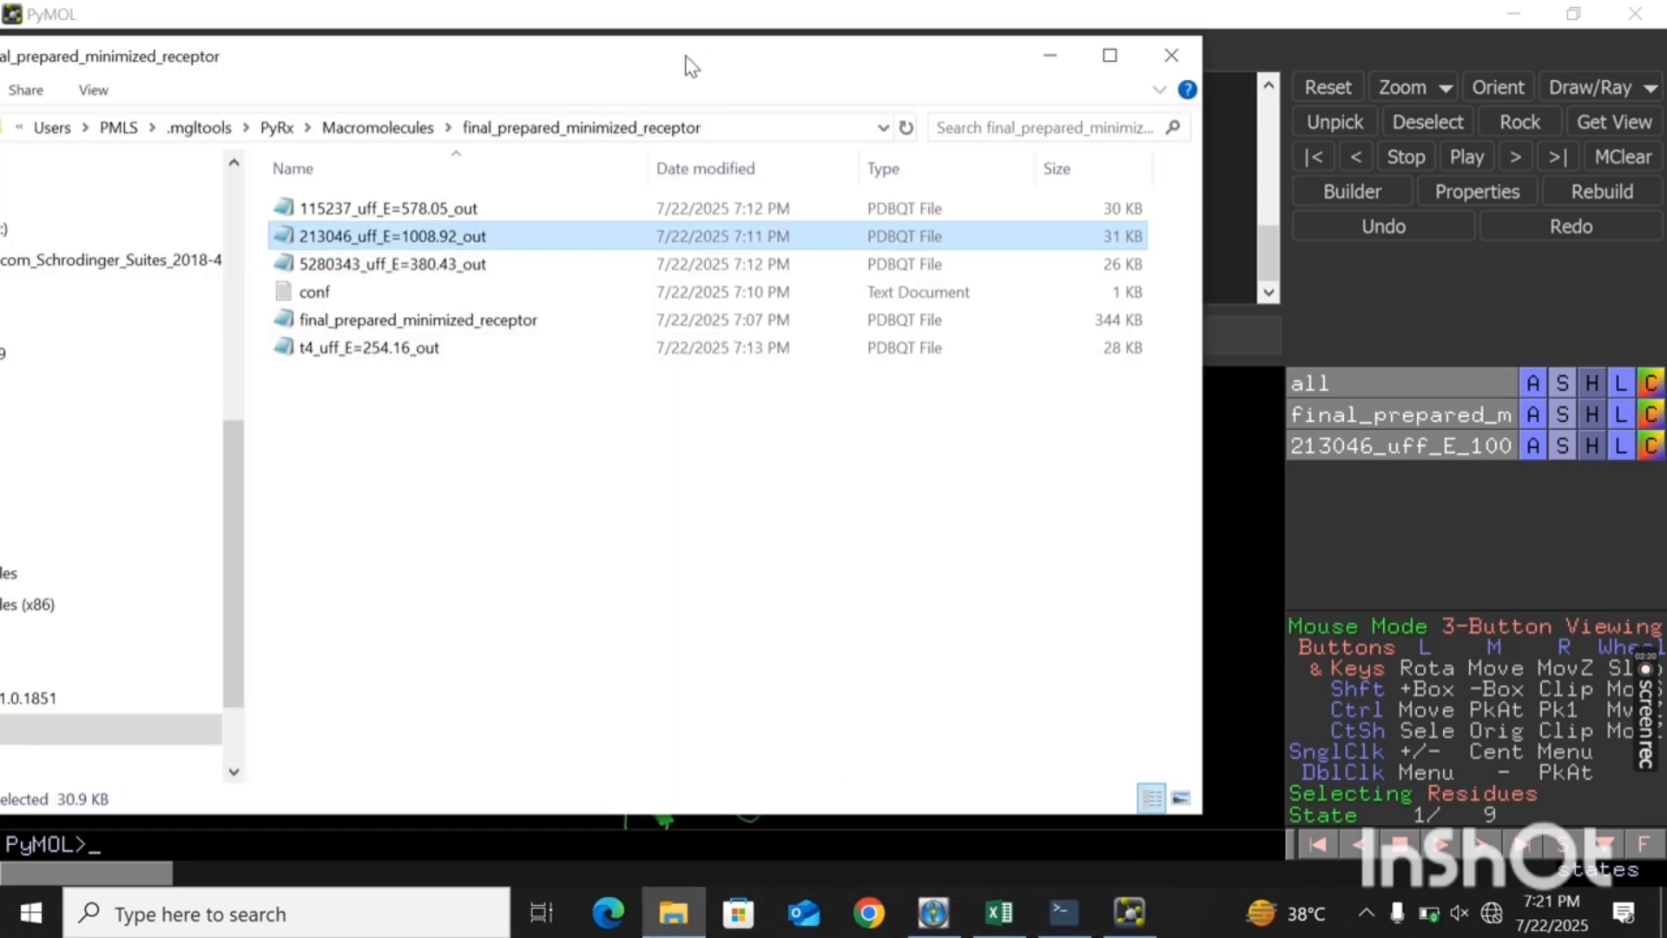
left_click_drag(688, 63, 1591, 80)
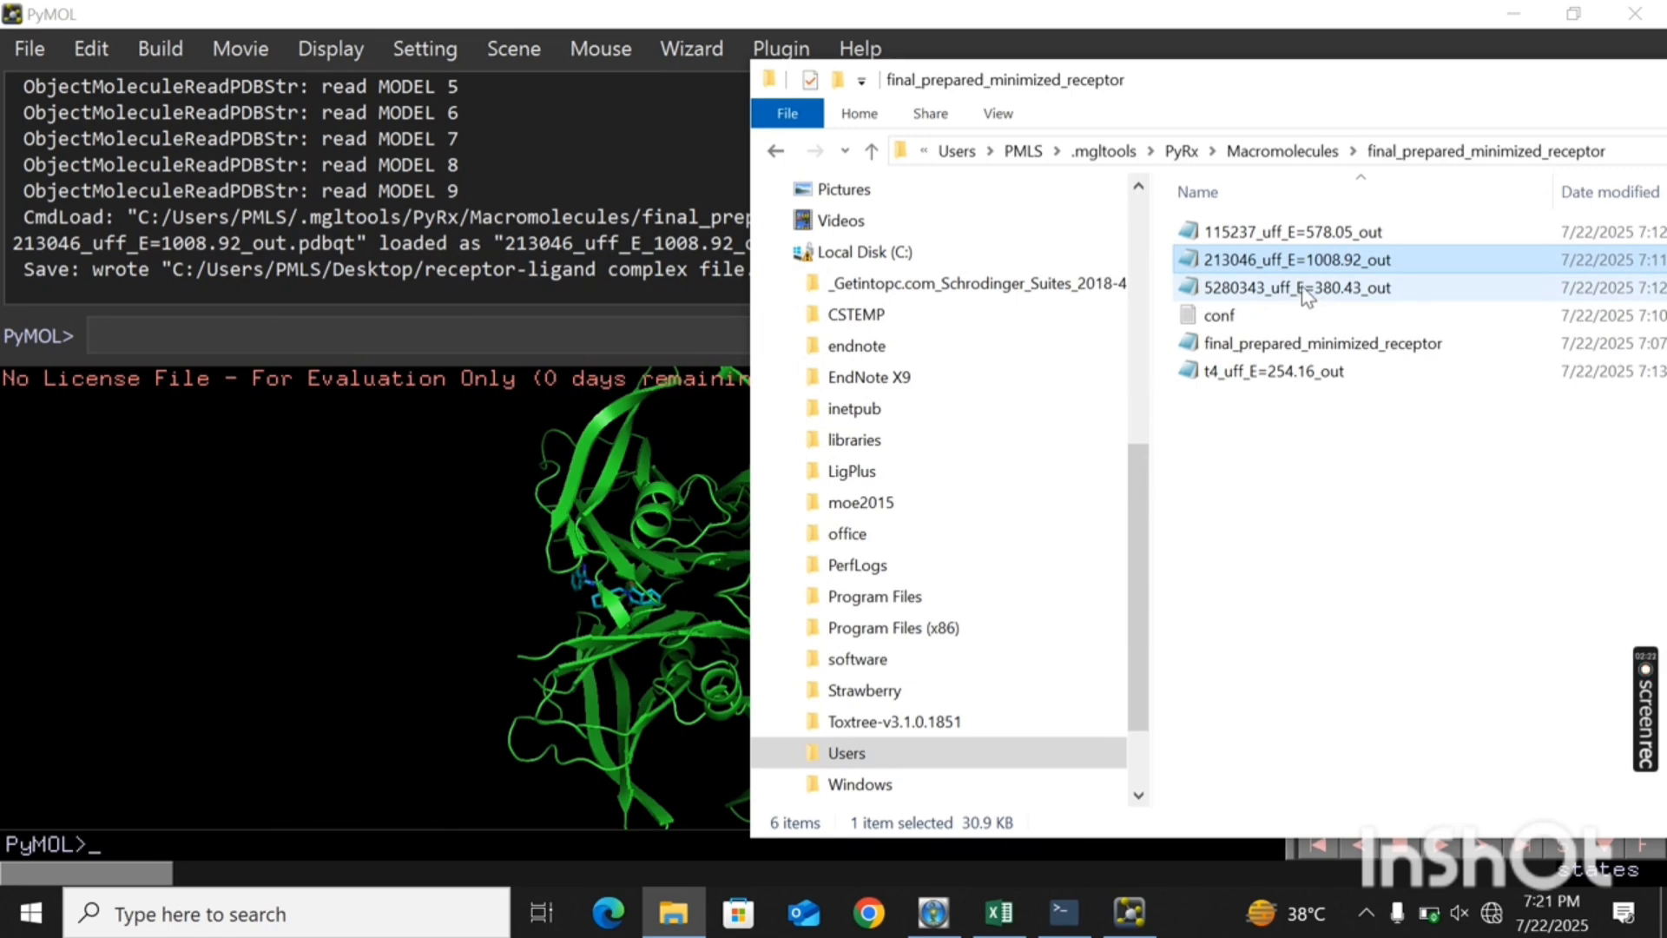
left_click_drag(1307, 295, 616, 608)
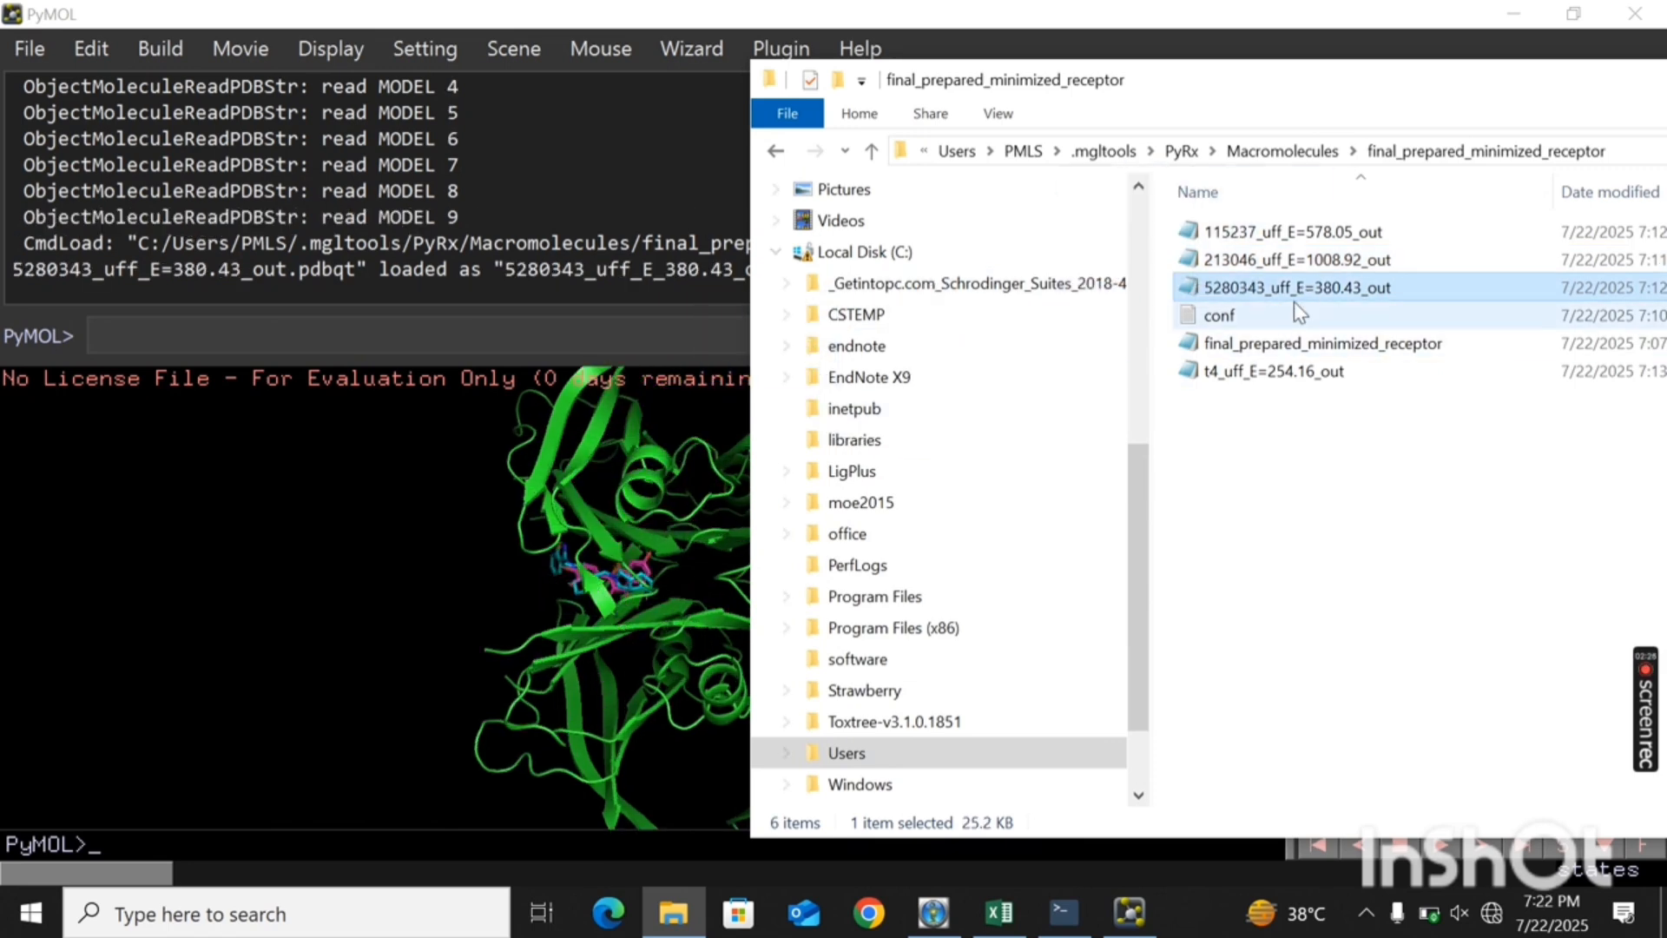
- Load 213046_uff_E=1008.92_out again and 115237_uff_E=578.05_out into PyMOL, and minimize File Explorer
left_click(1287, 255)
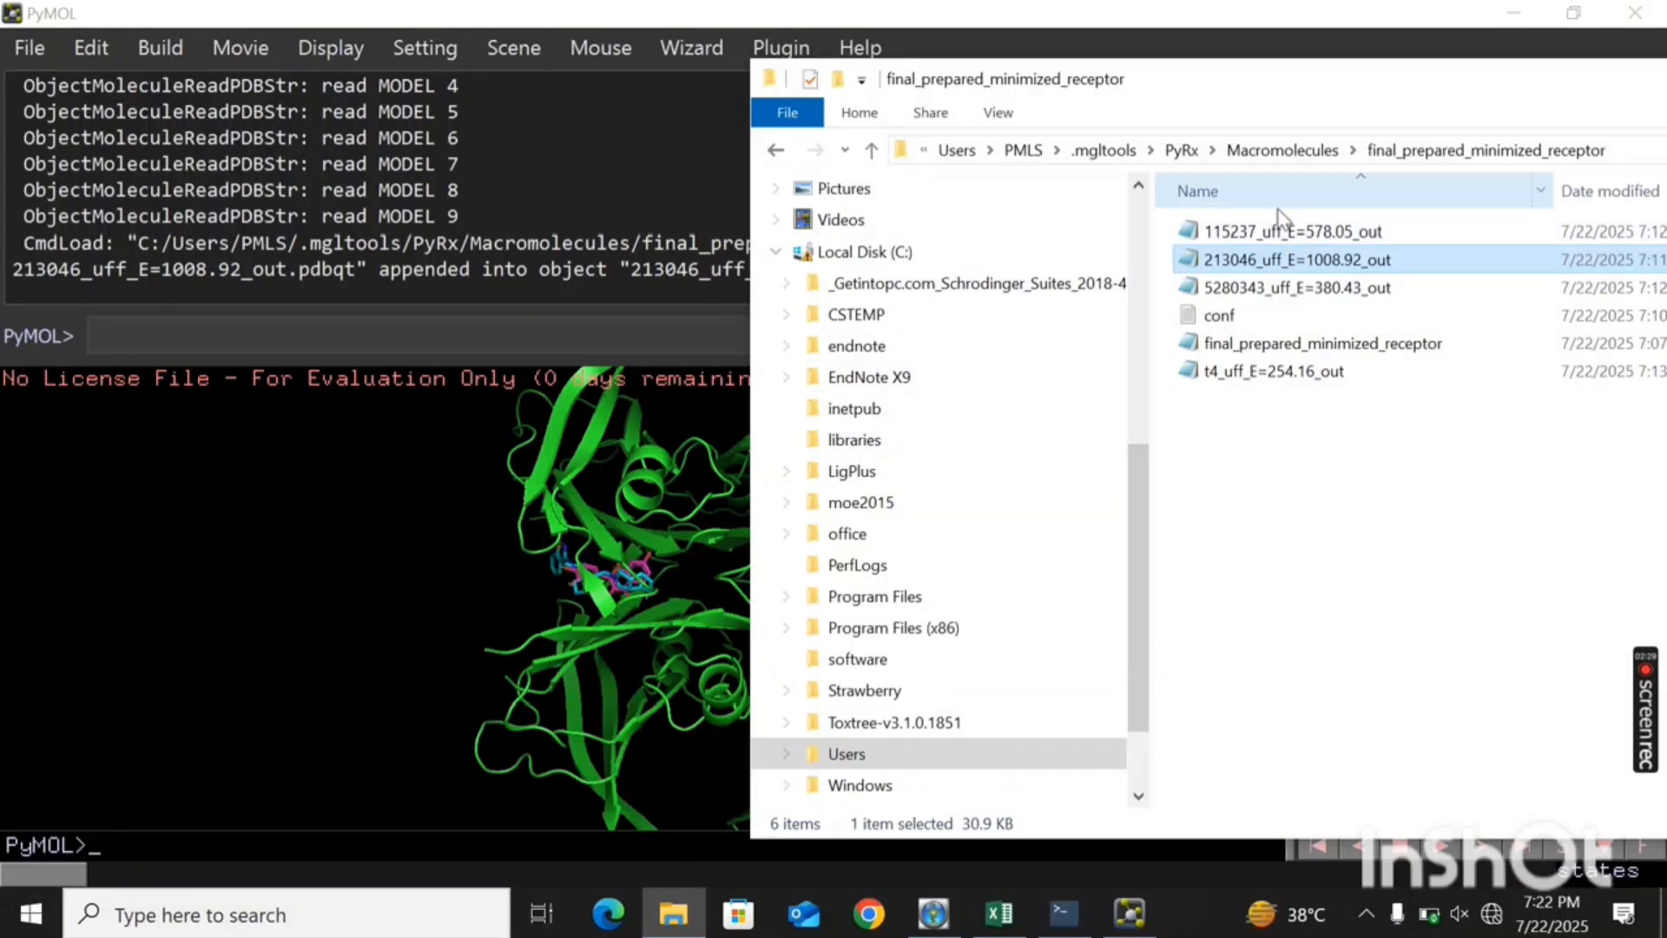
left_click_drag(1285, 231, 615, 608)
left_click_drag(1473, 93, 1079, 113)
left_click(1535, 107)
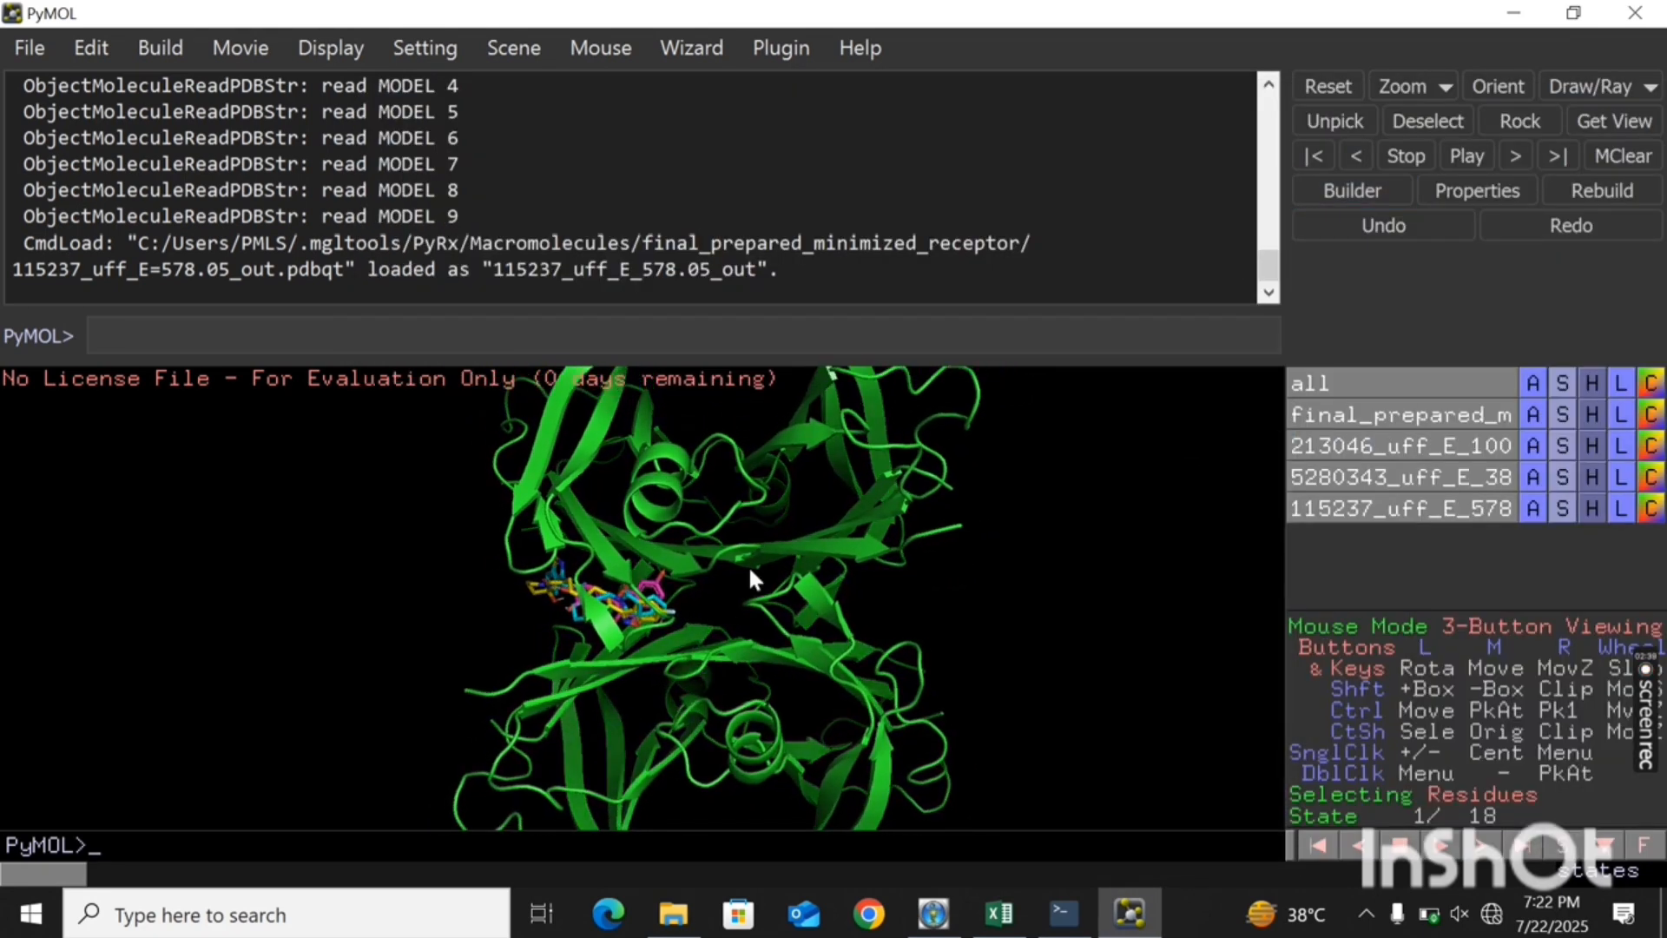
- Examine the binding positions of the three docked ligands in the receptor, and minimize PyMOL
mouse_move(751, 570)
left_mouse_down()
mouse_move(716, 564)
mouse_move(769, 564)
left_mouse_up()
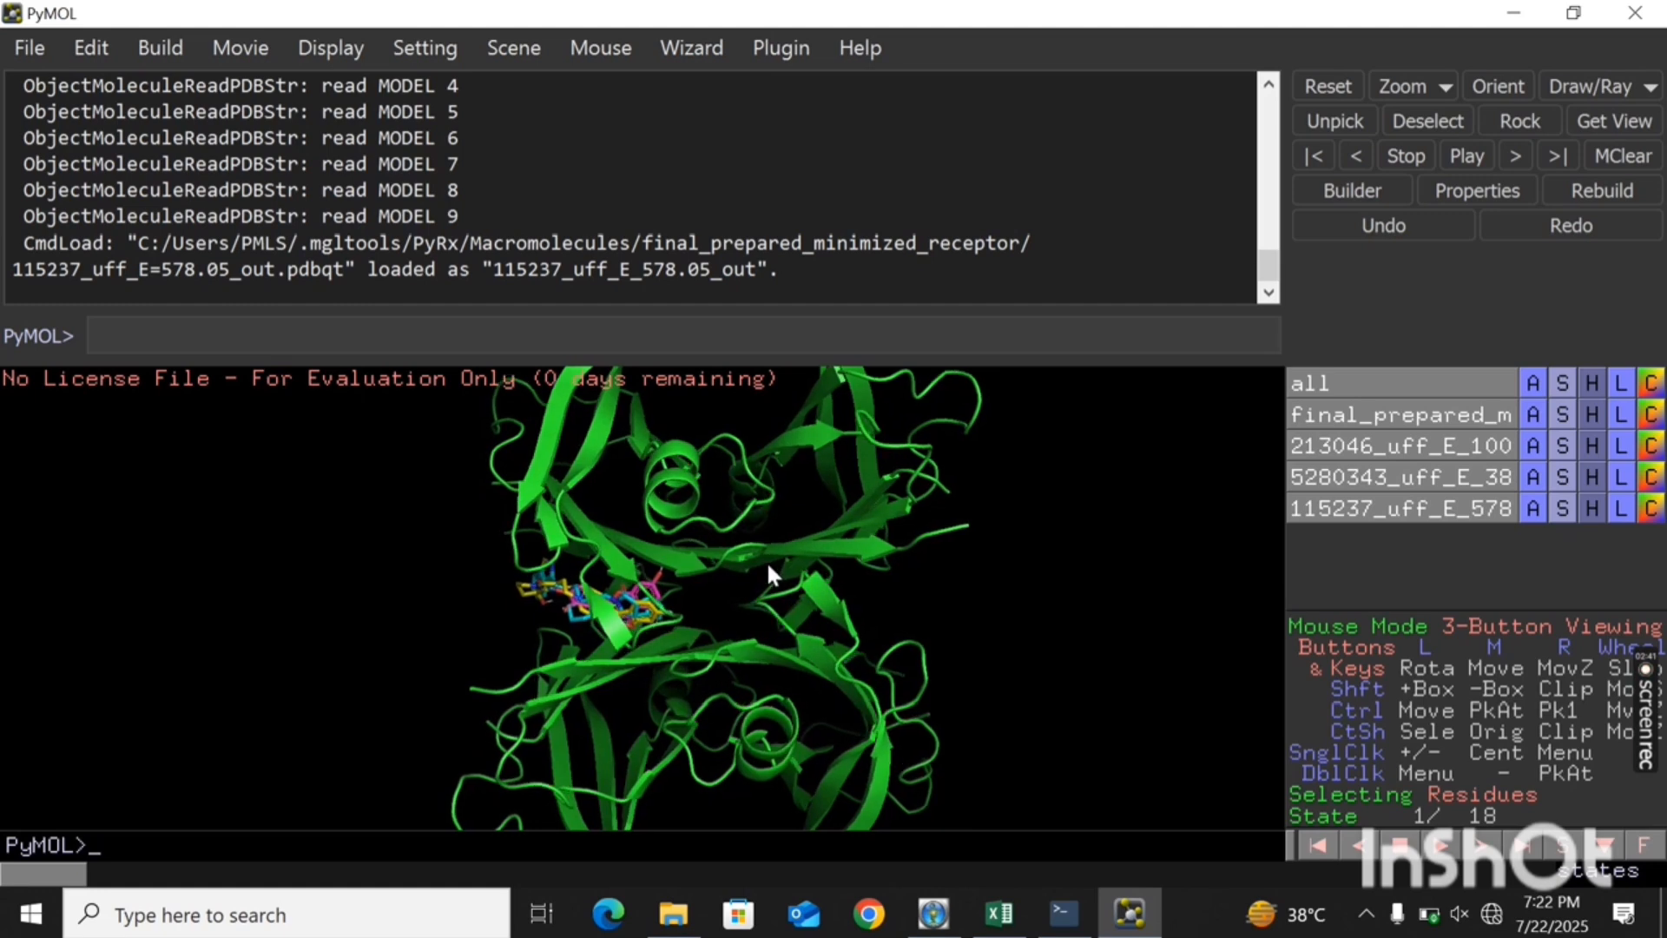
left_click_drag(719, 728, 727, 731)
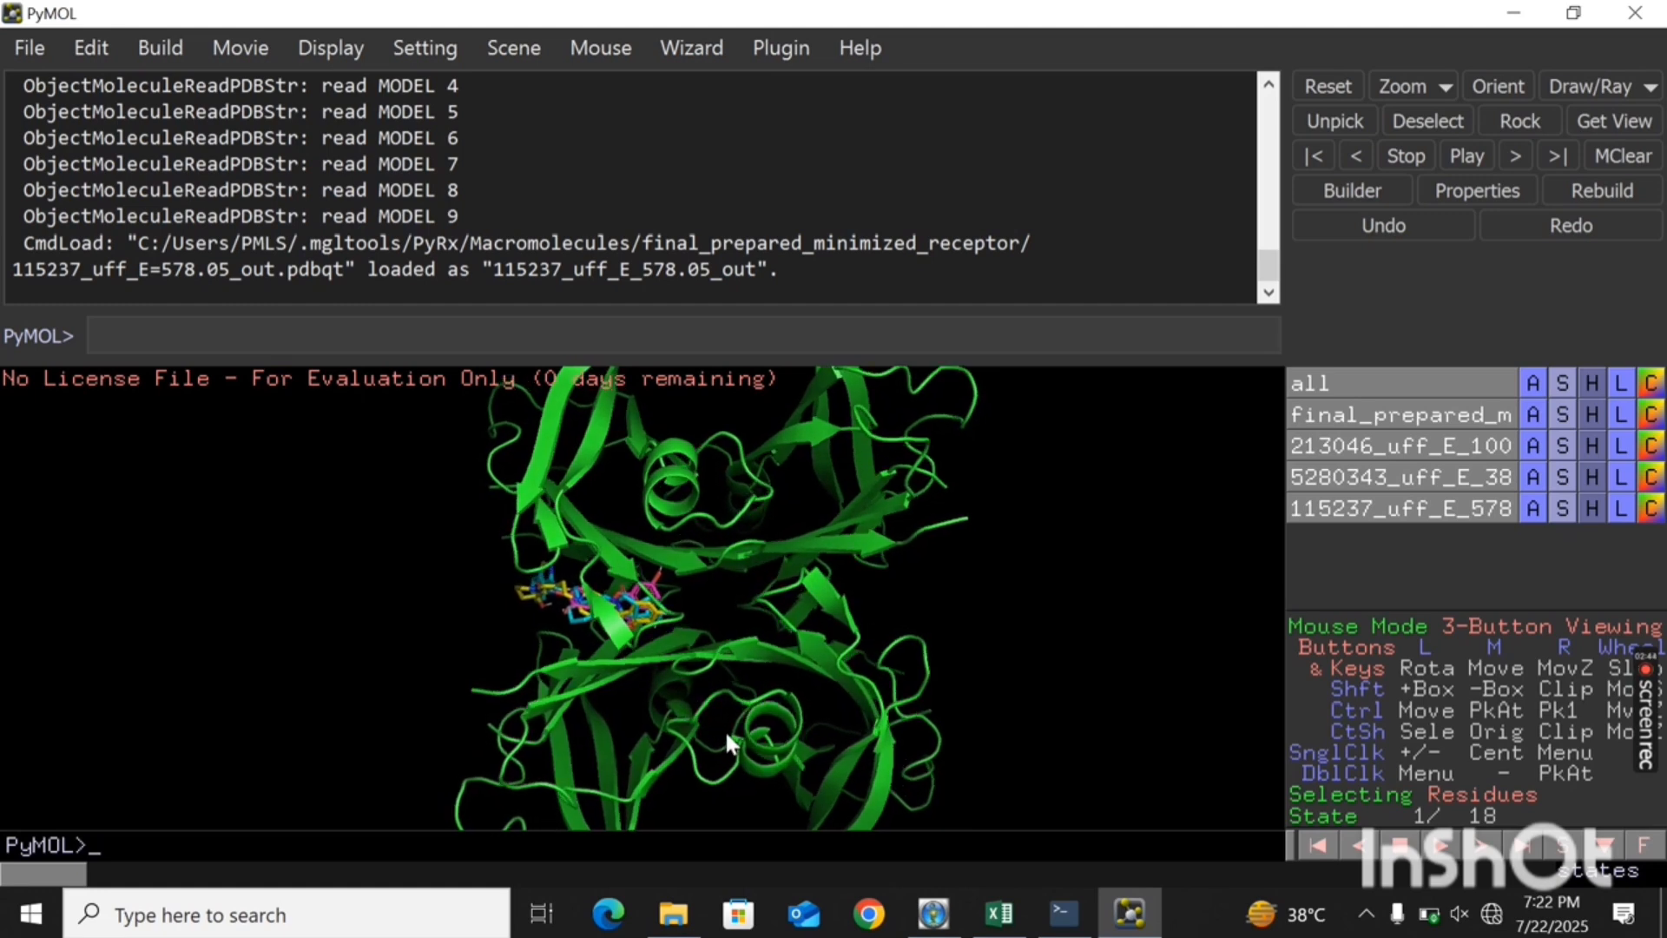
mouse_move(900, 493)
left_mouse_down()
mouse_move(896, 477)
mouse_move(900, 491)
left_mouse_up()
right_click(899, 492)
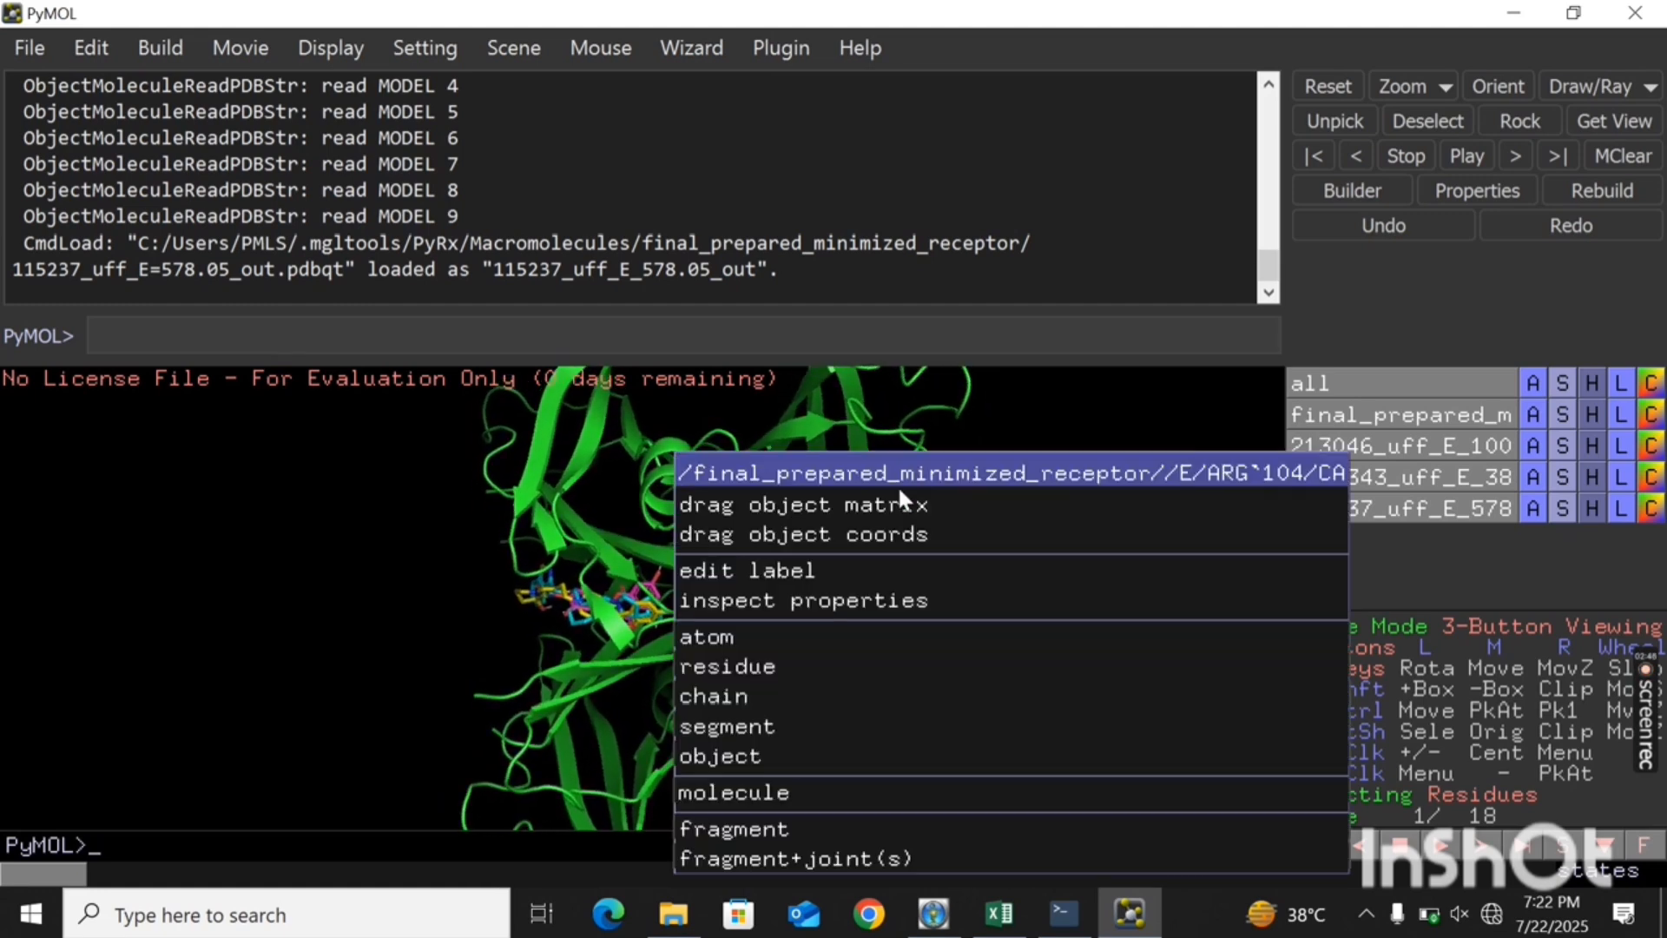
left_click(396, 613)
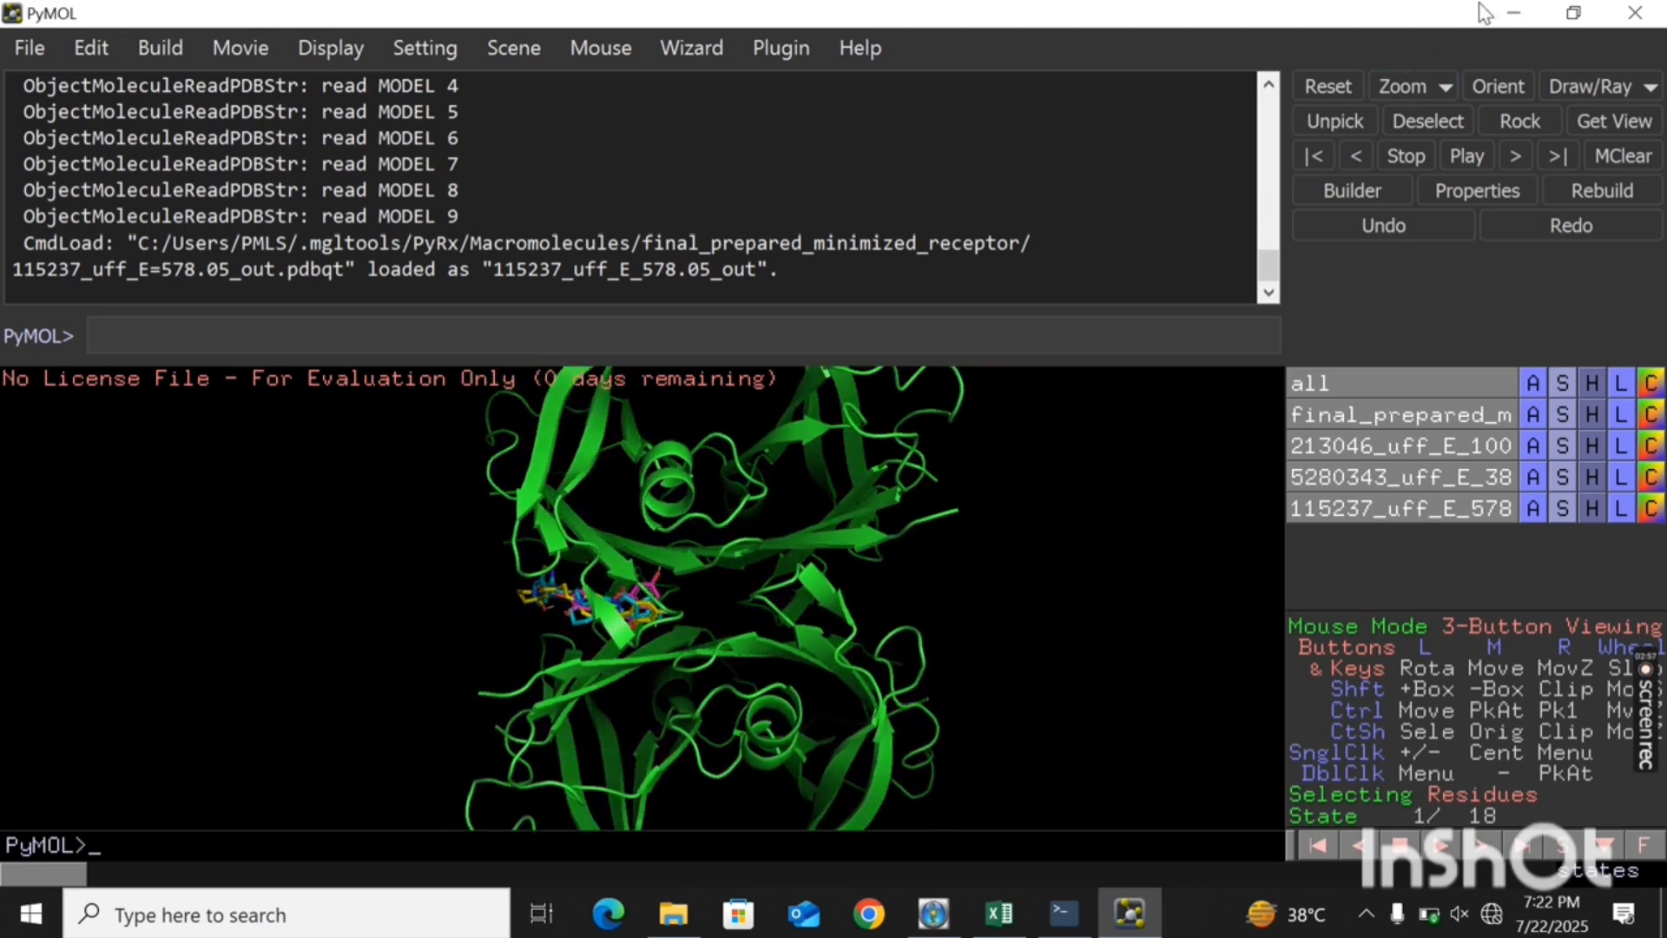
left_click(1509, 16)
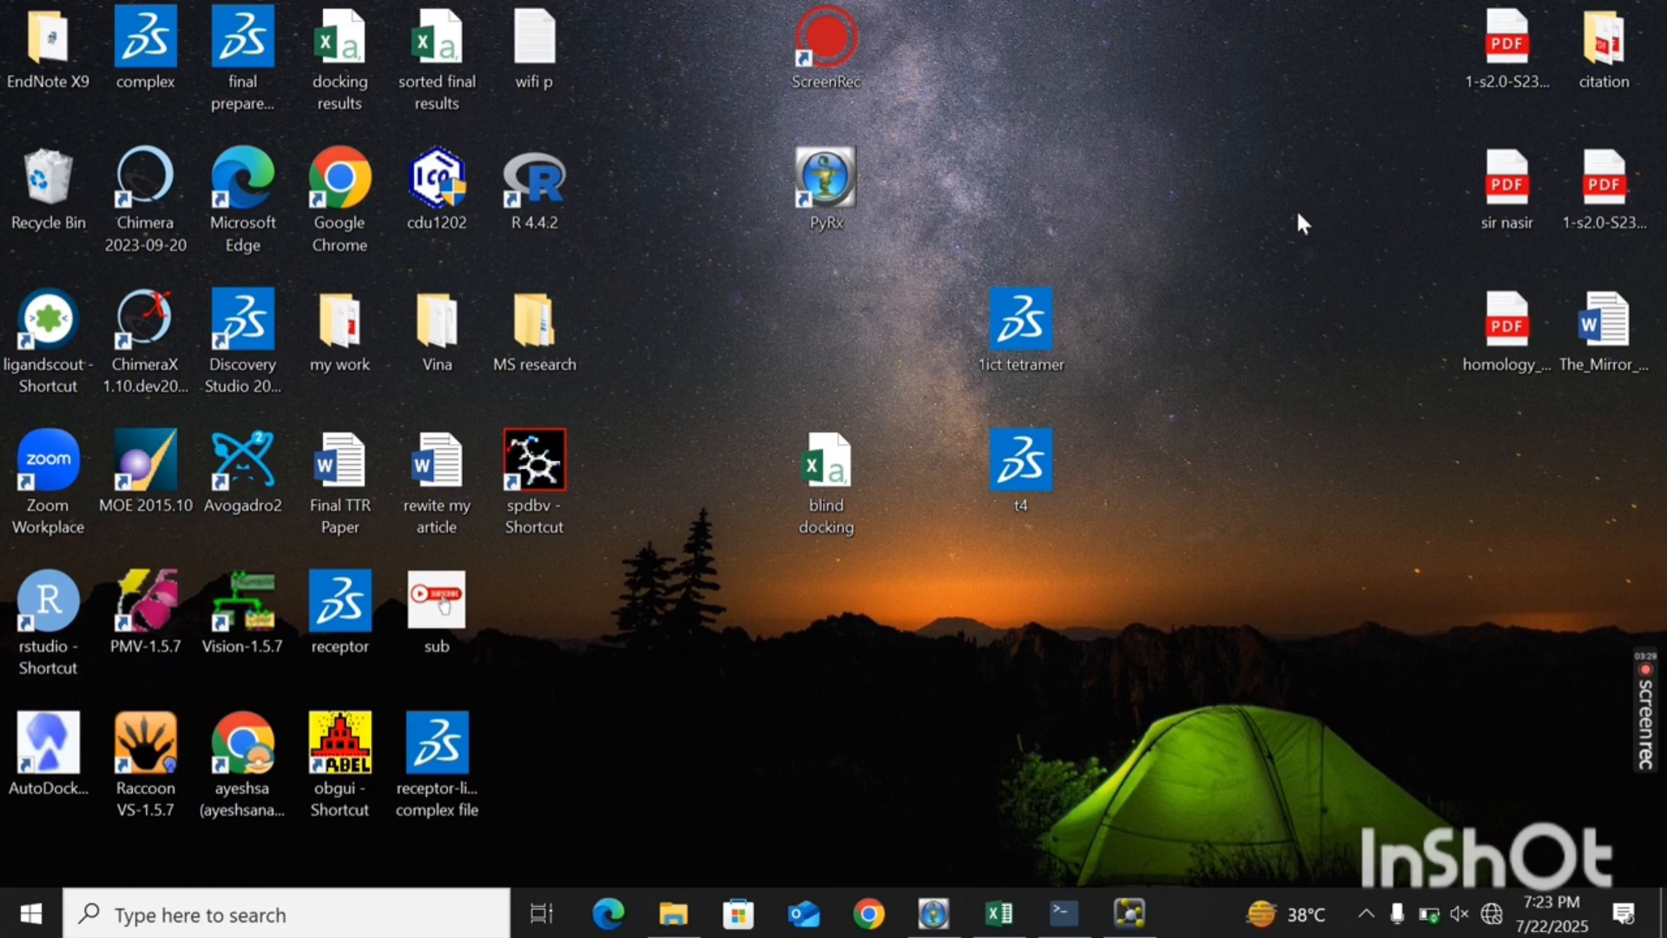
mouse_move(1649, 726)
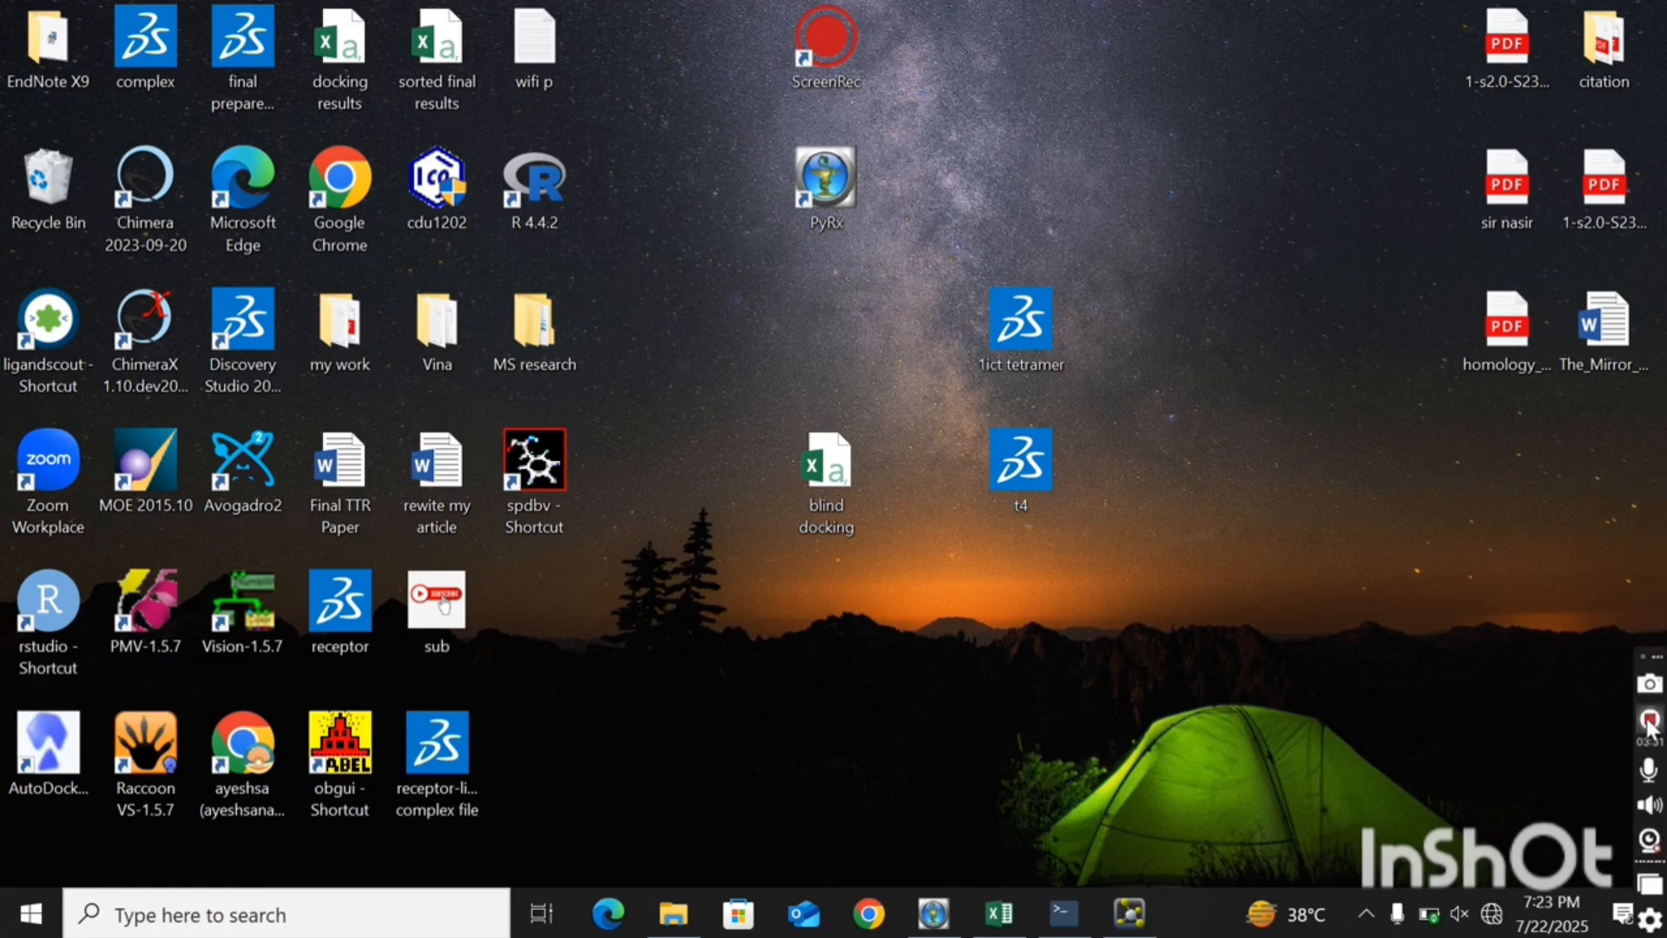